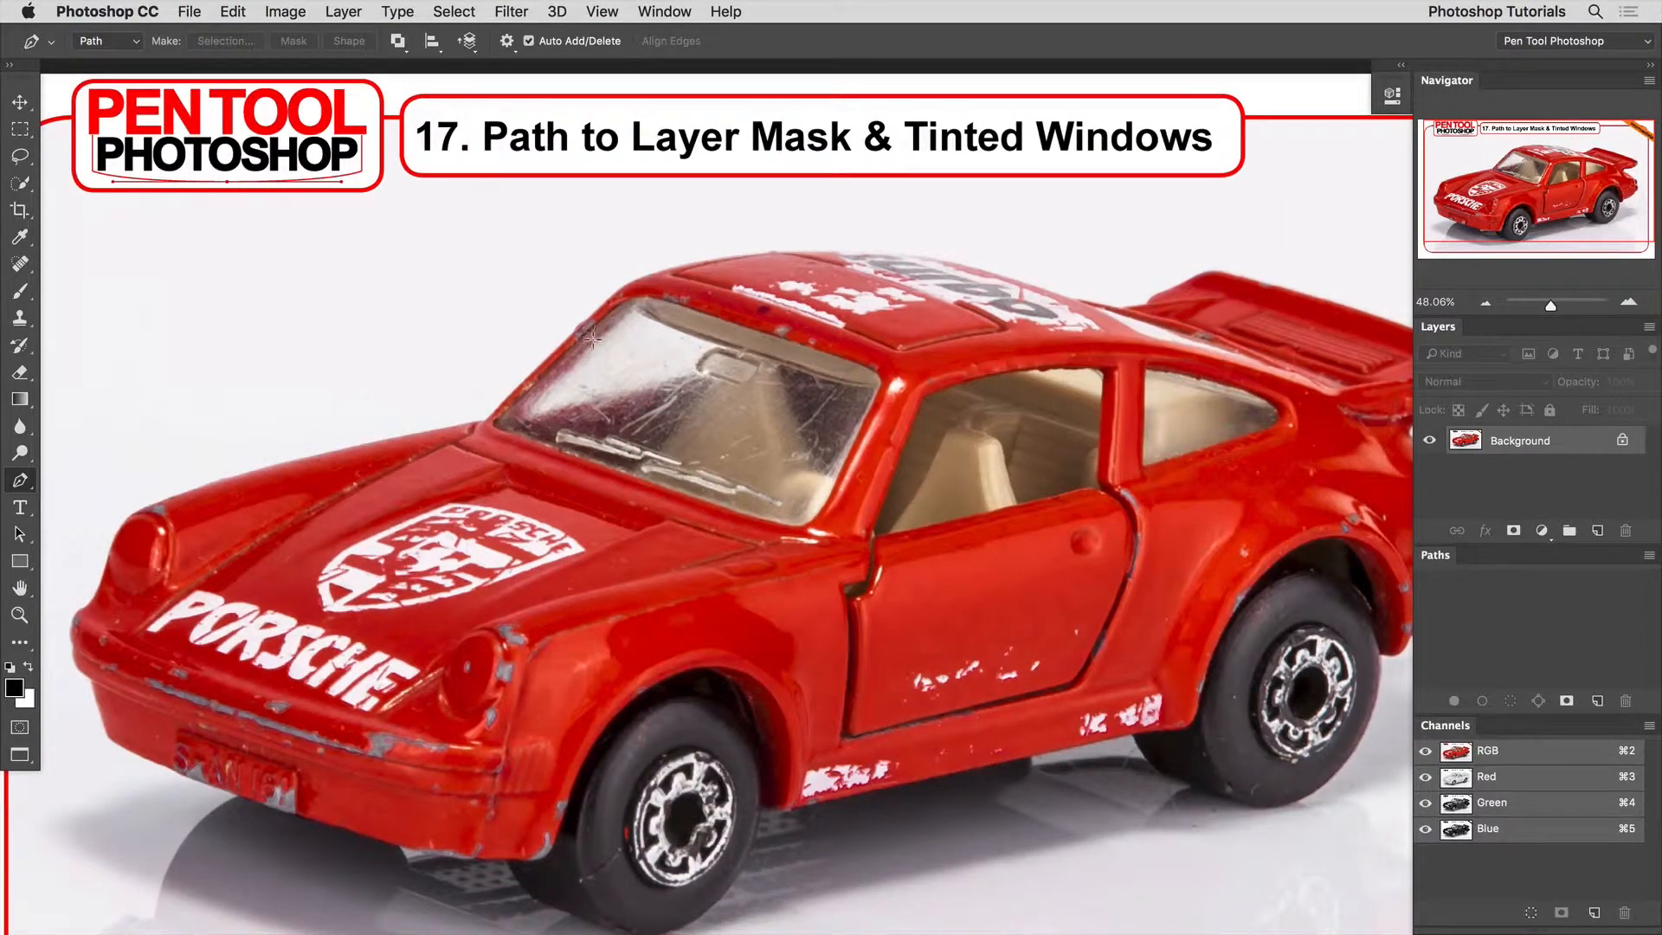
Start a Pen tool path along the front fender's upper edge and trace it to the base of the windshield.
left_click(576, 348)
key("super+0")
key("p")
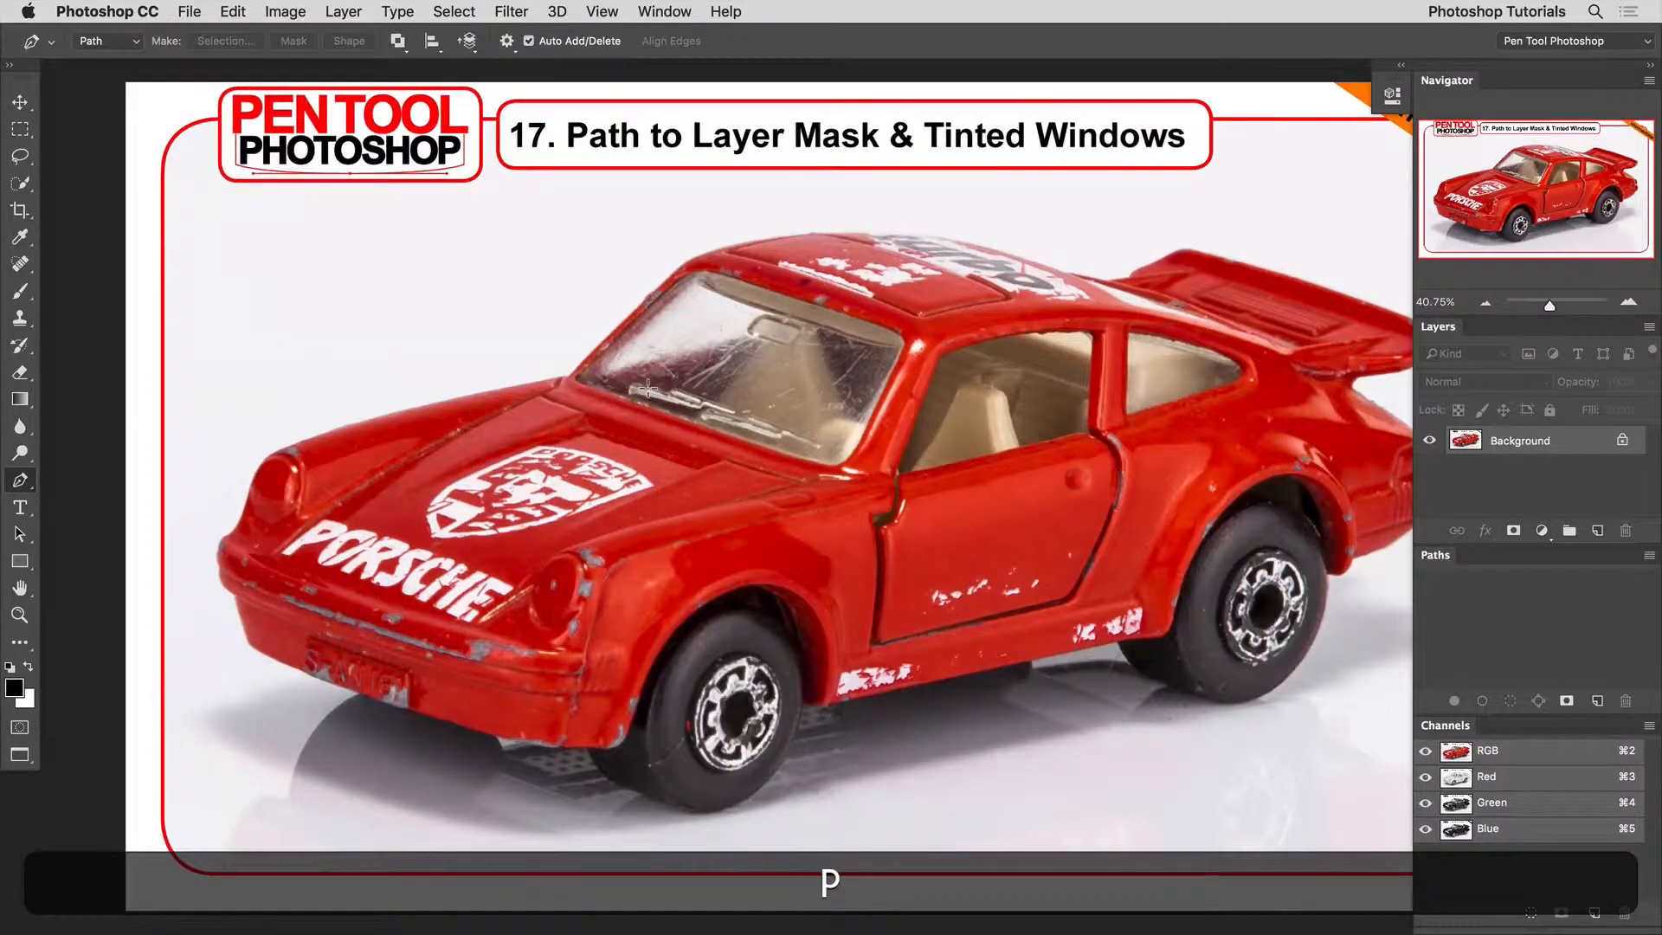
left_click_drag(369, 407, 470, 463)
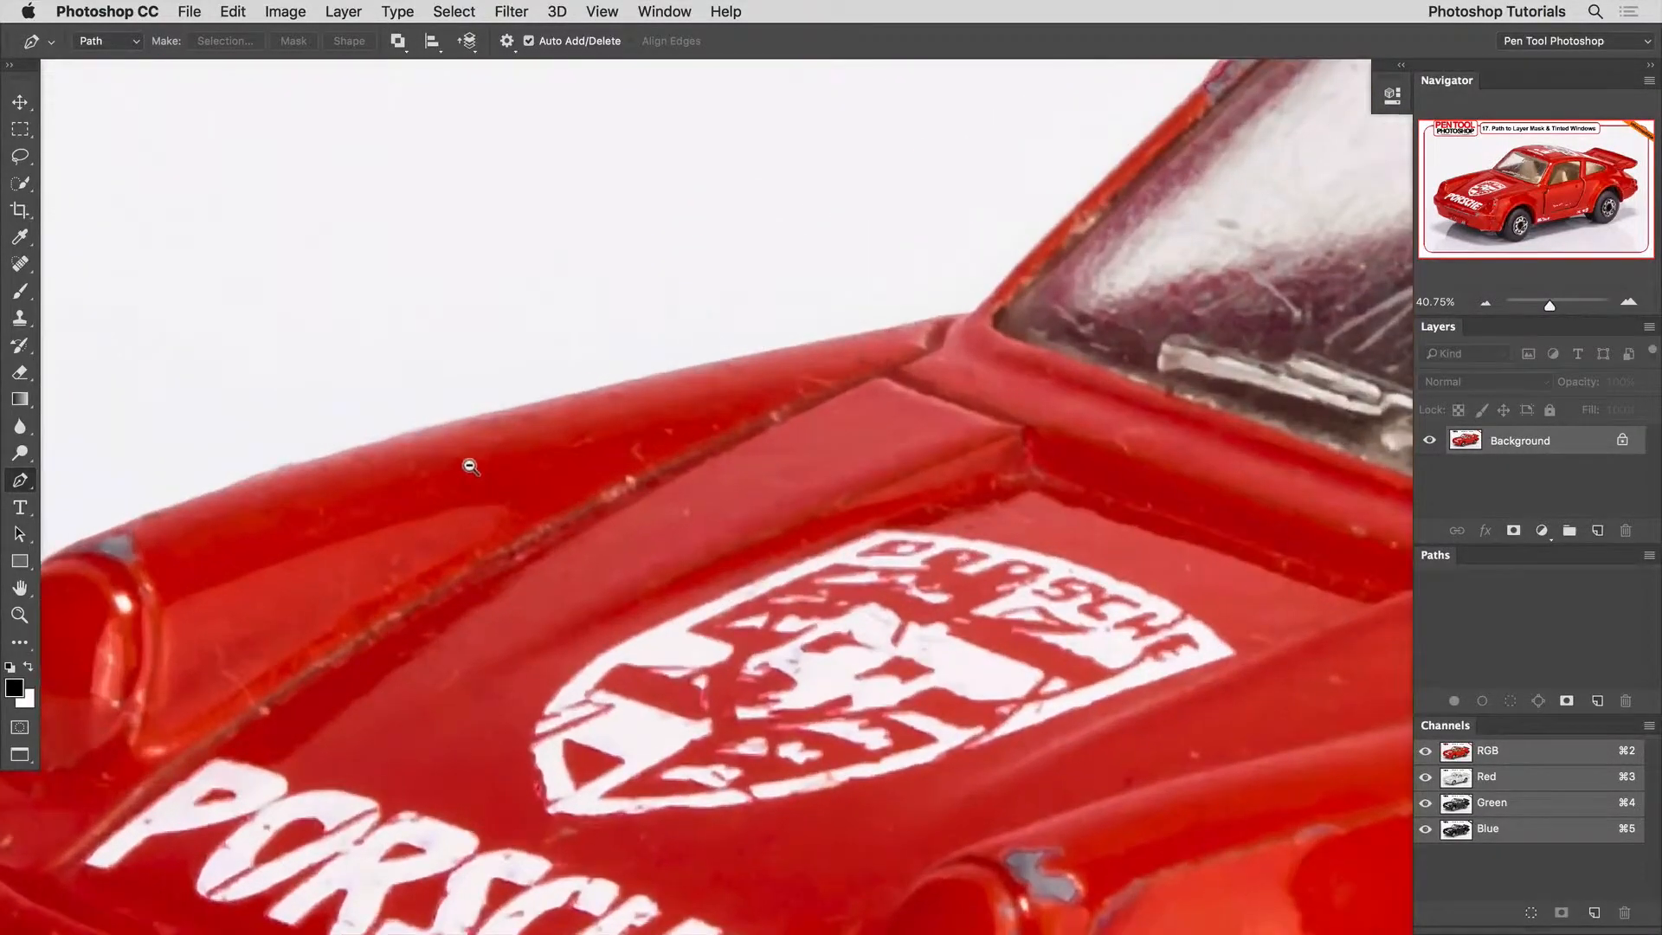
left_click(478, 414)
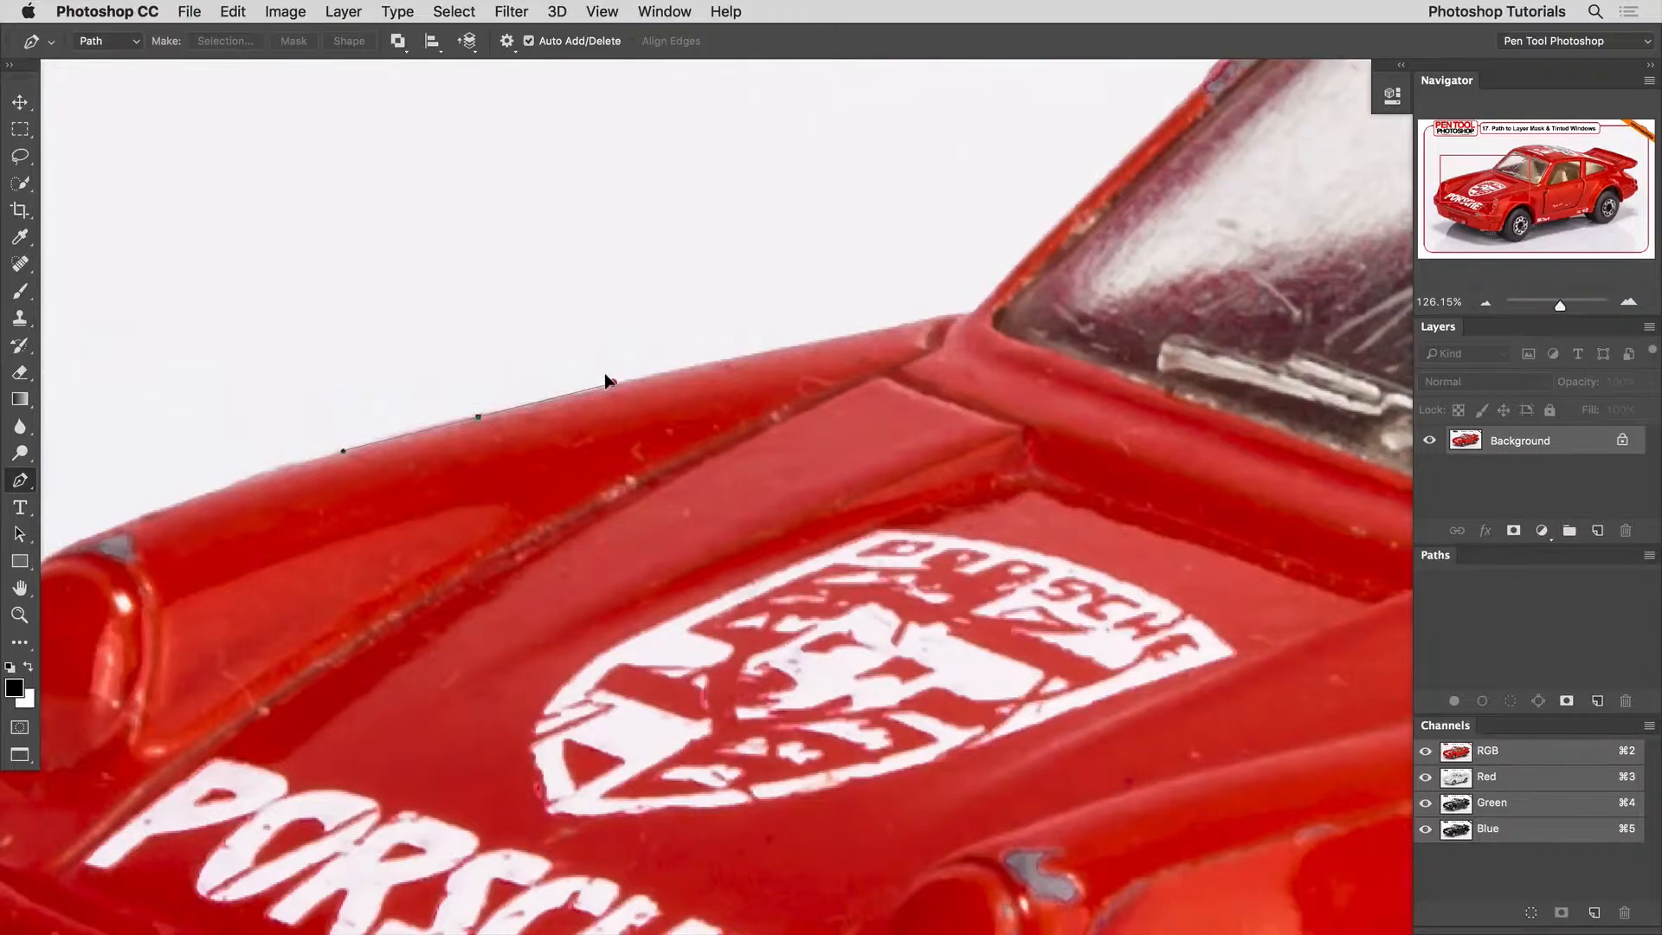
left_click(620, 384)
left_click_drag(955, 317, 582, 623)
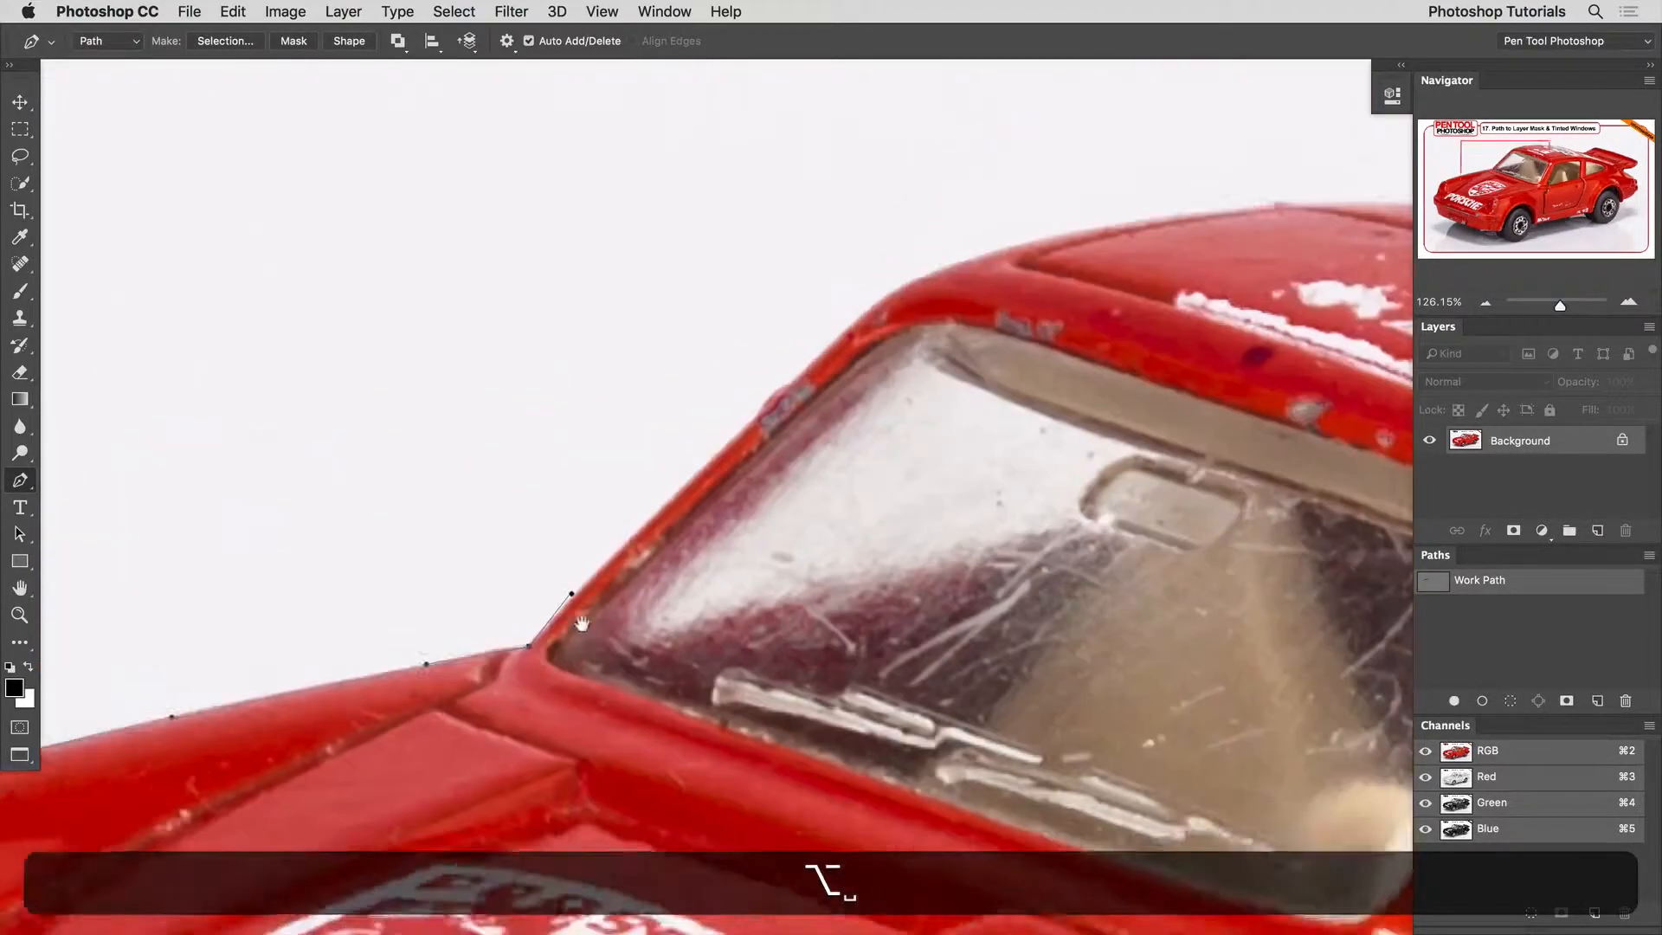
Extend the path up the outer edge of the windshield pillar and around the roof's front corner.
left_click(684, 485)
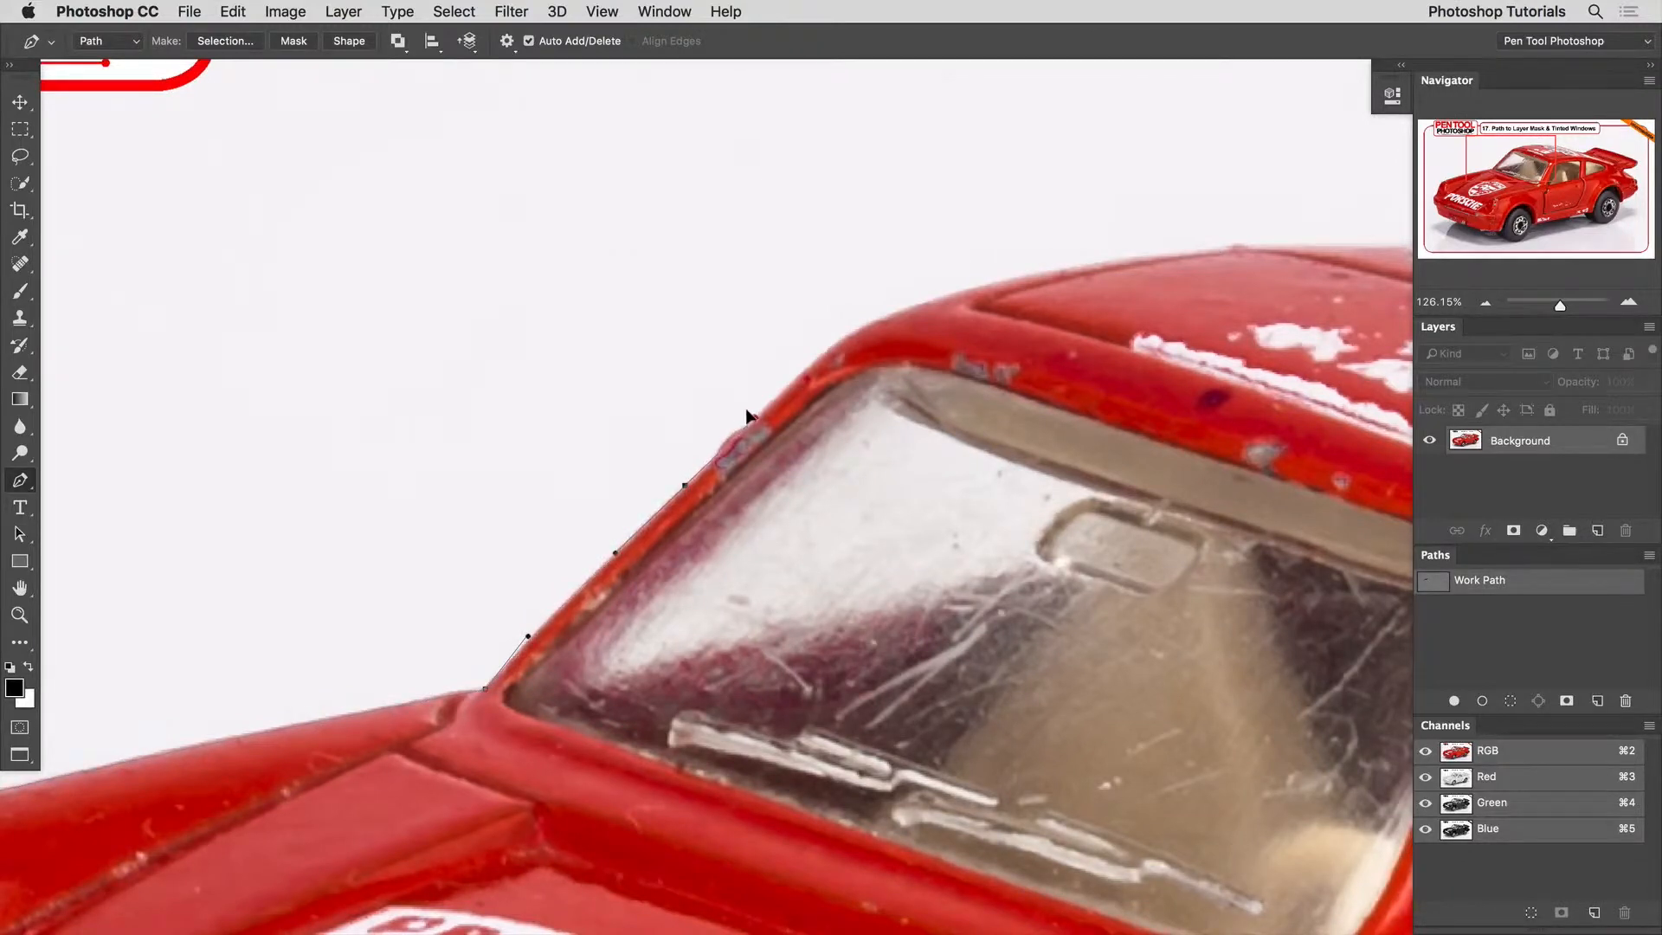
left_click(613, 551, "super")
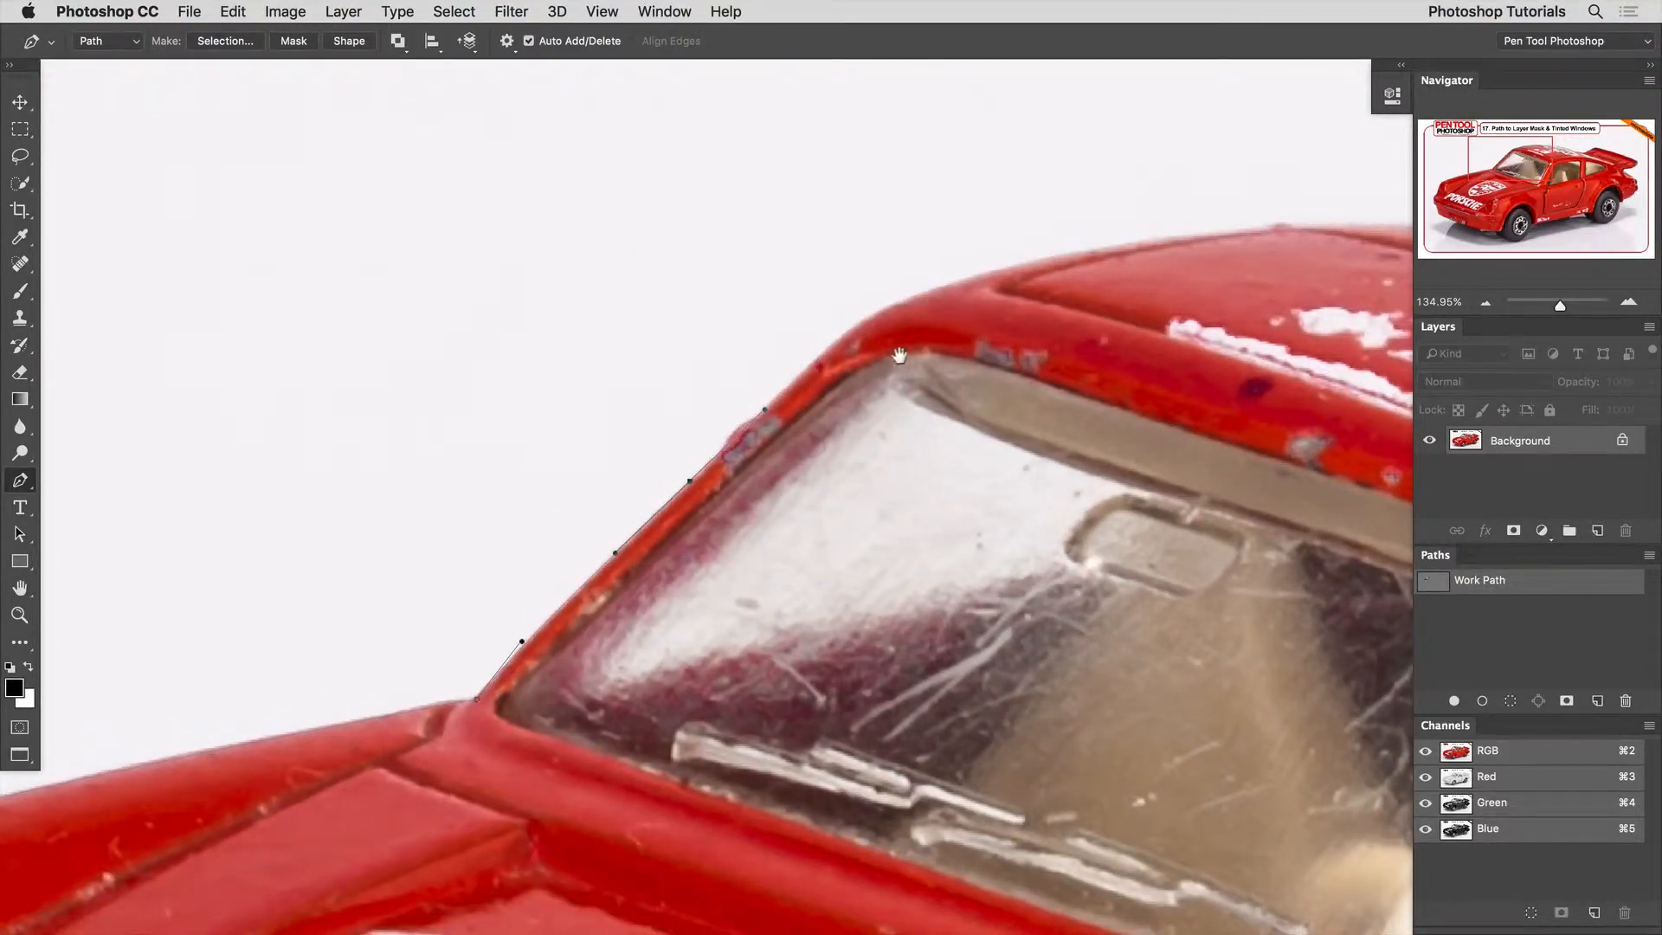
scroll(589, 467, "right", 5)
scroll(588, 468, "up", 2)
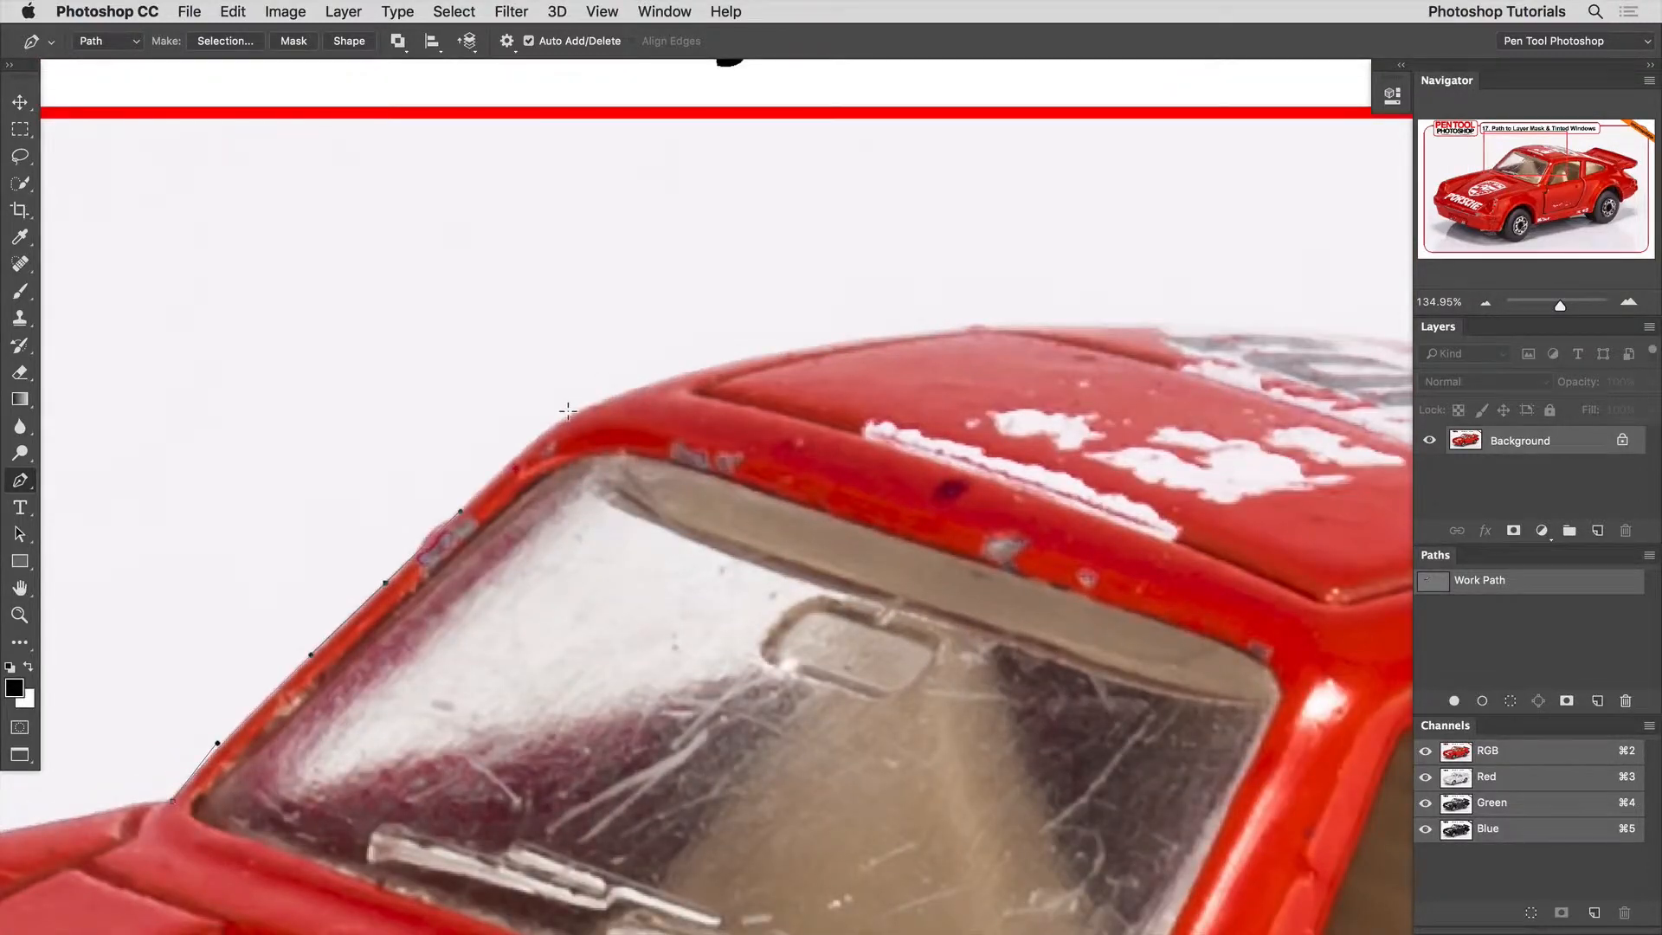
left_click_drag(569, 415, 624, 386)
left_click(516, 443, "super")
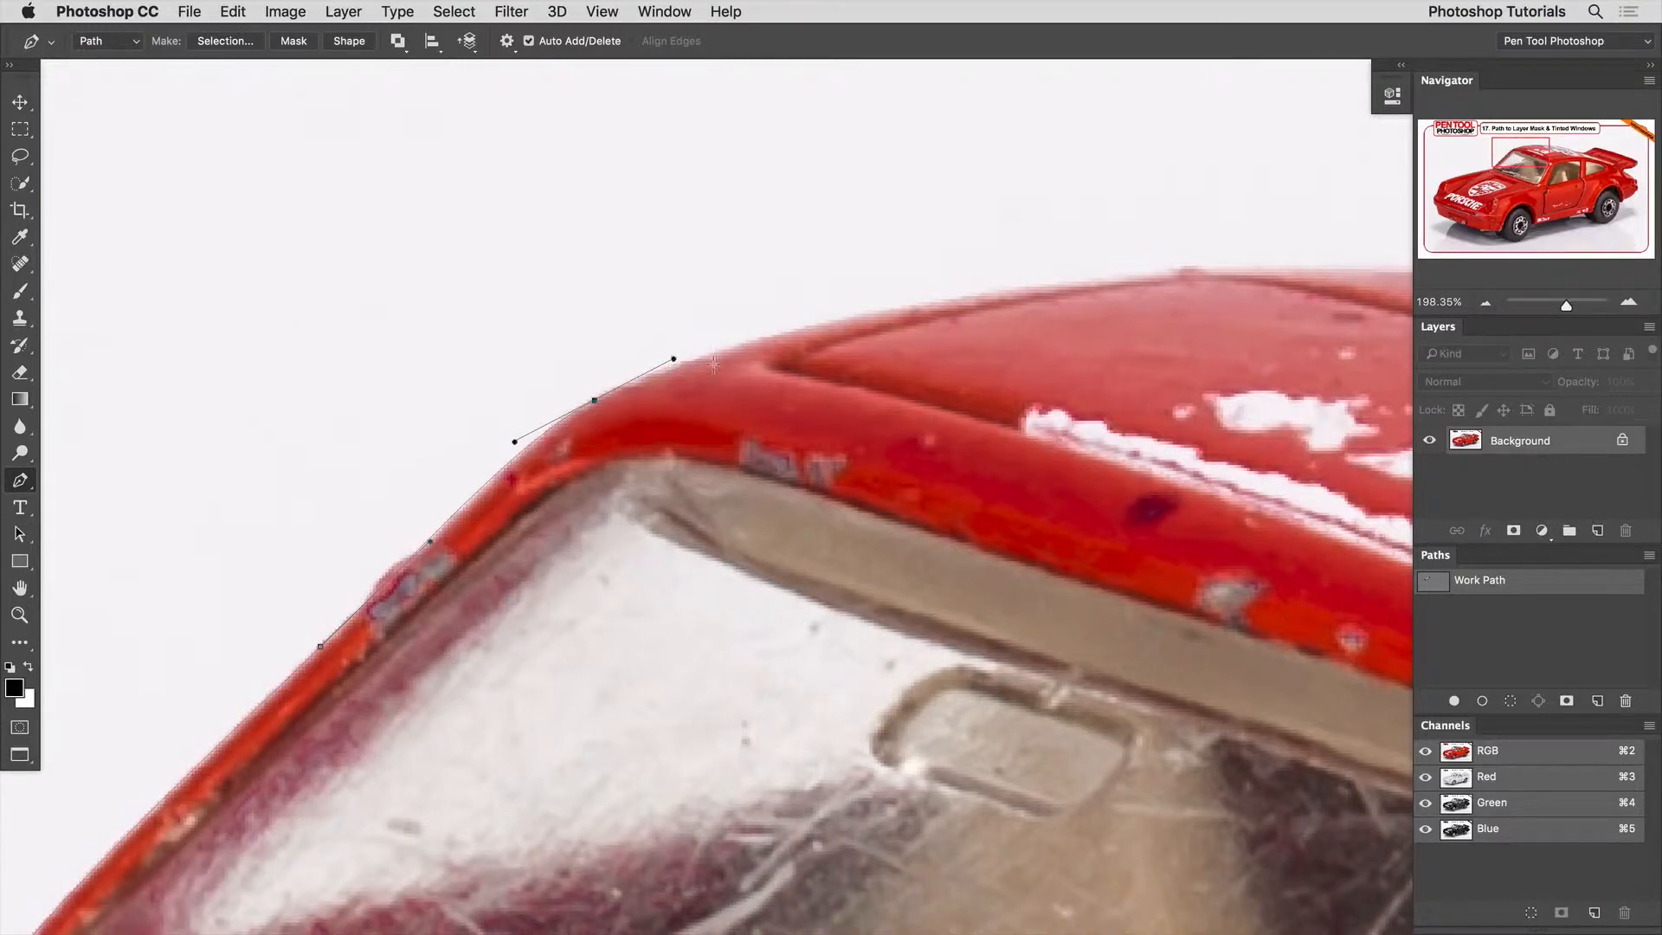
Place a smooth anchor point on the roof's upper edge past the front corner so the segment follows the curve.
key("alt")
left_click_drag(672, 357, 589, 336)
key("super+z")
left_click_drag(929, 295, 986, 301)
Try changing the direction handles of the newest roof anchor point, undoing each attempt.
left_click(985, 301, "alt")
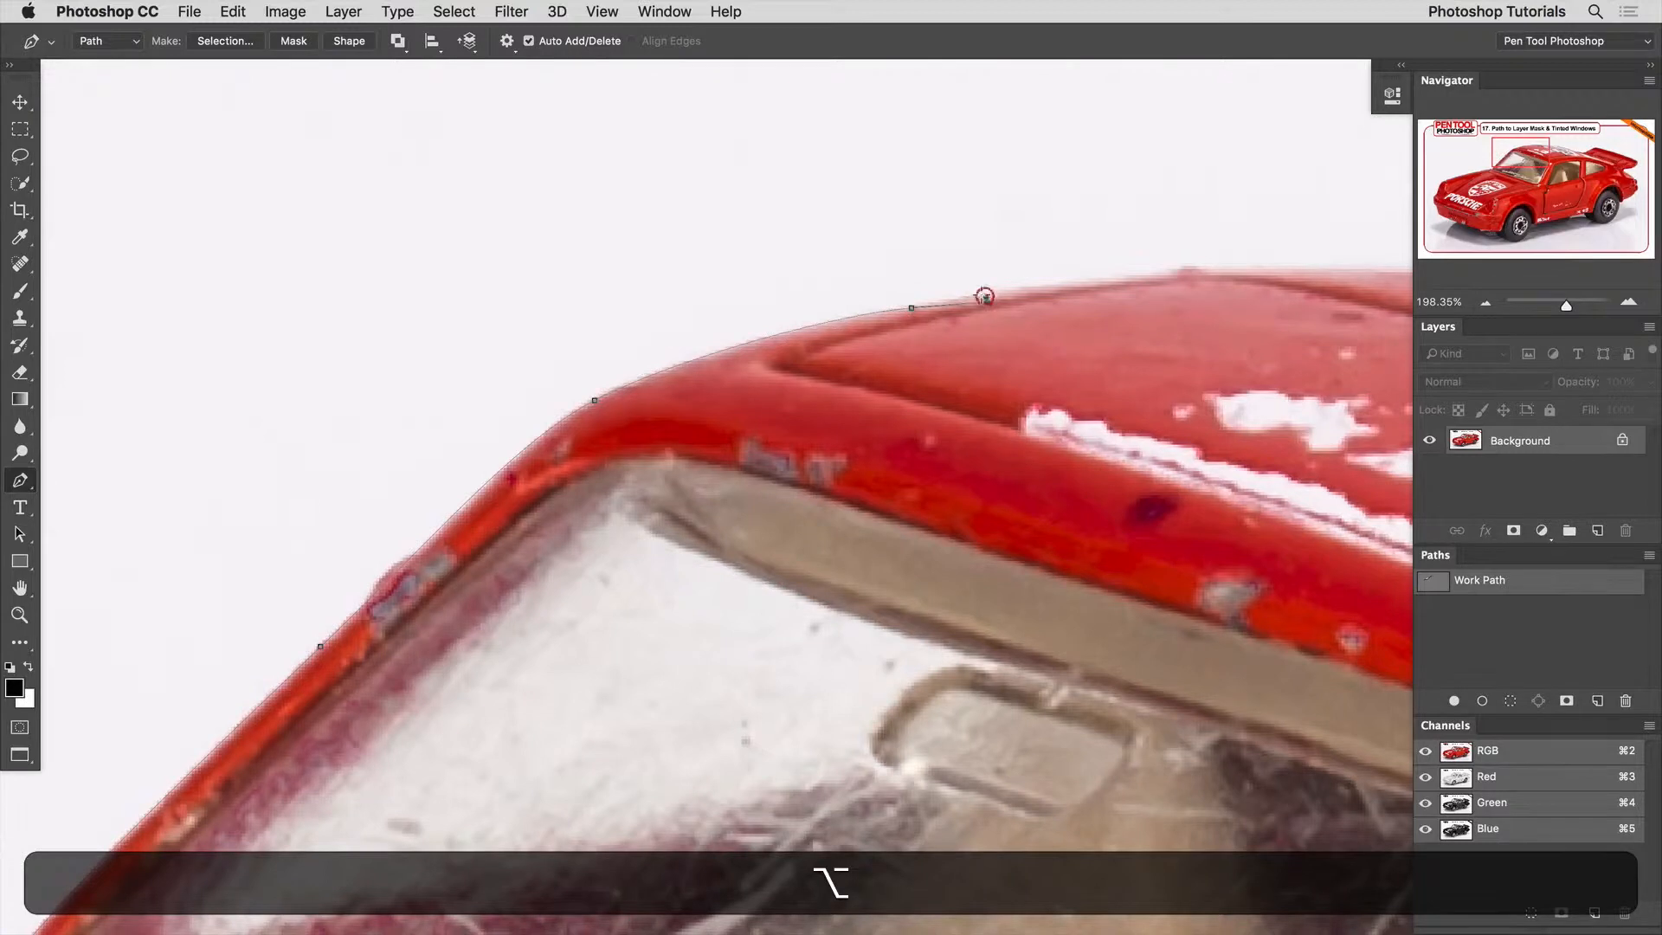
key("alt+super+z")
left_click(970, 290, "alt")
key("super+z")
key("alt+super+z")
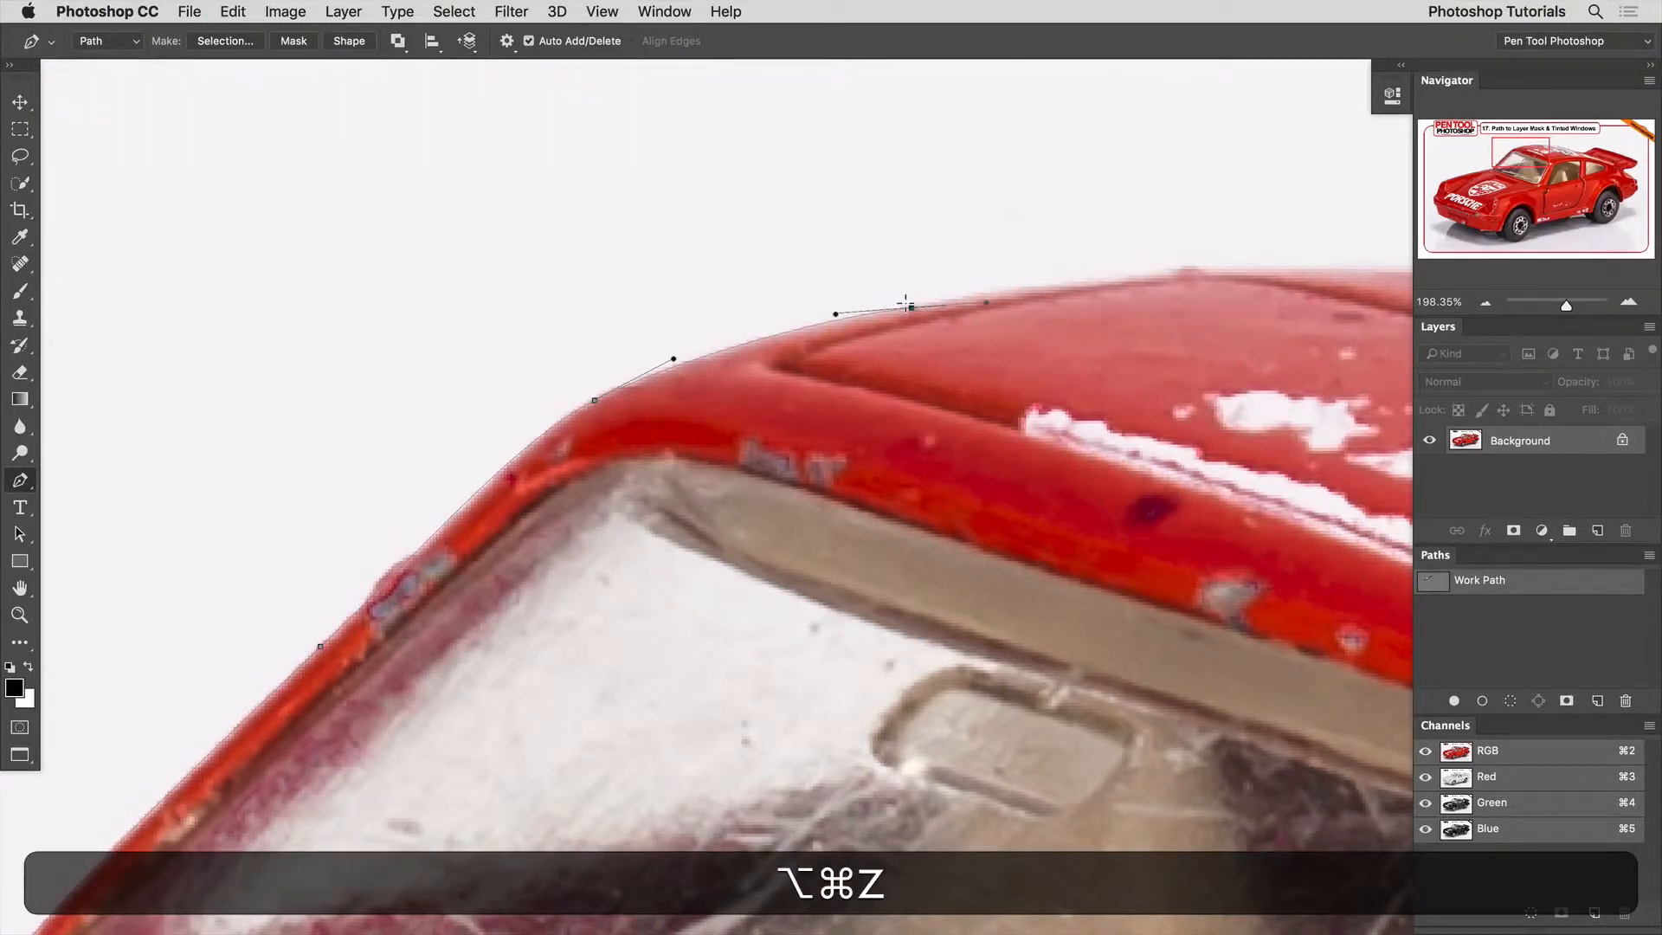
left_click(909, 308, "alt")
key("super+z")
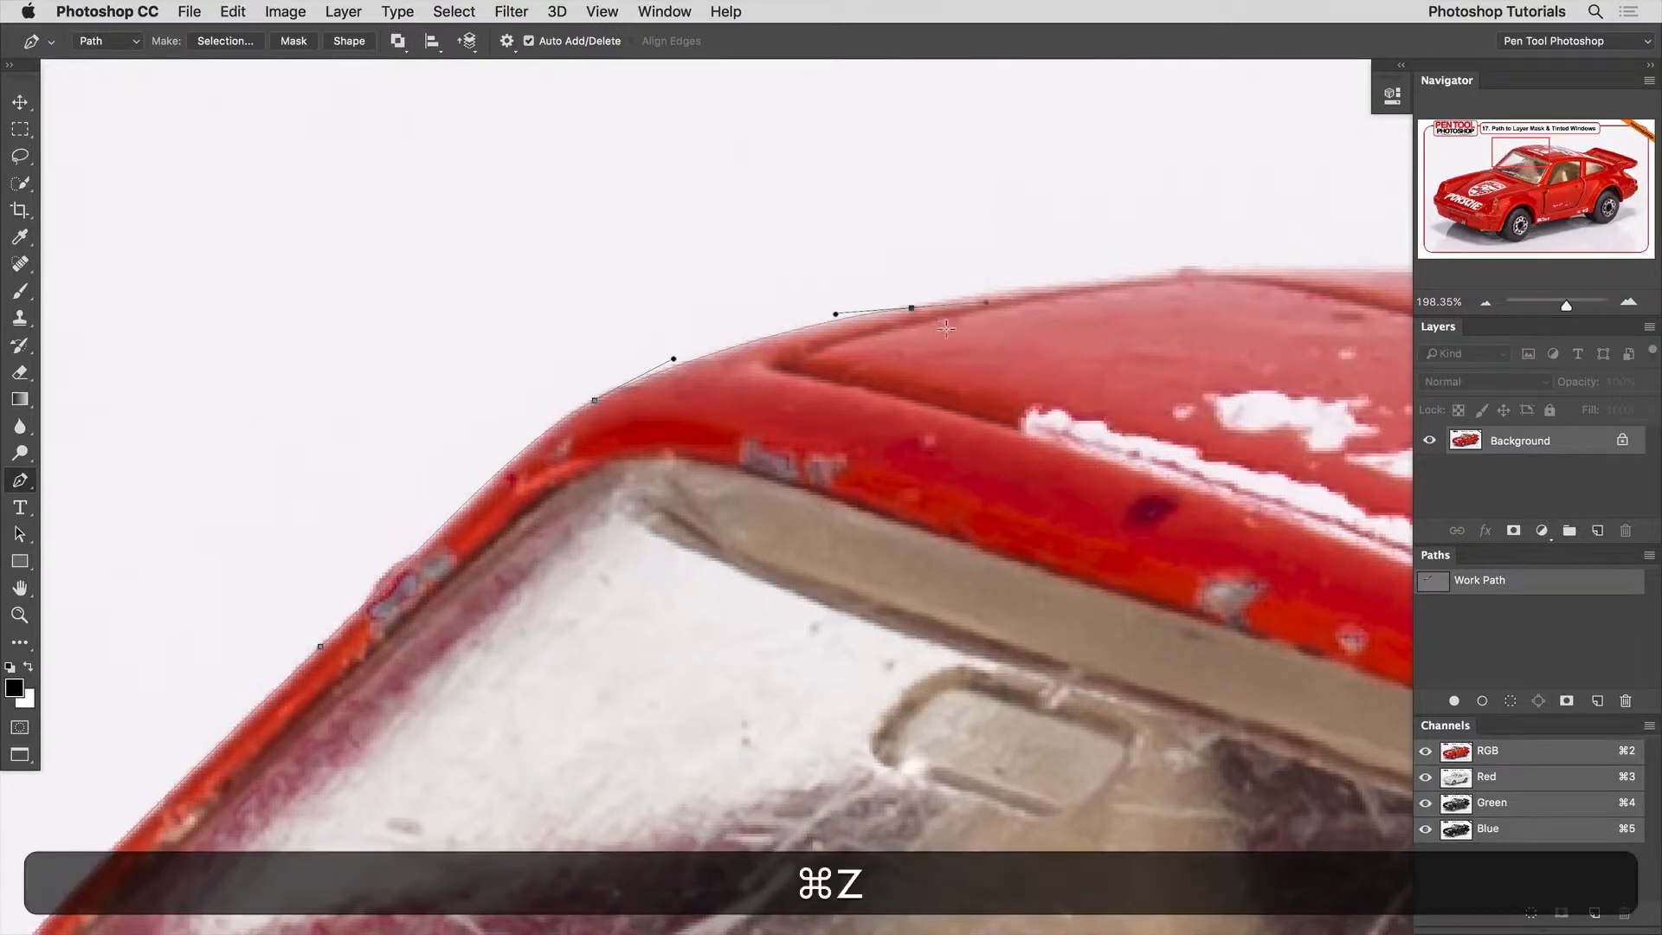
Trace the path along the top of the roof and down its rear slope towards the spoiler.
left_click_drag(982, 302, 378, 337)
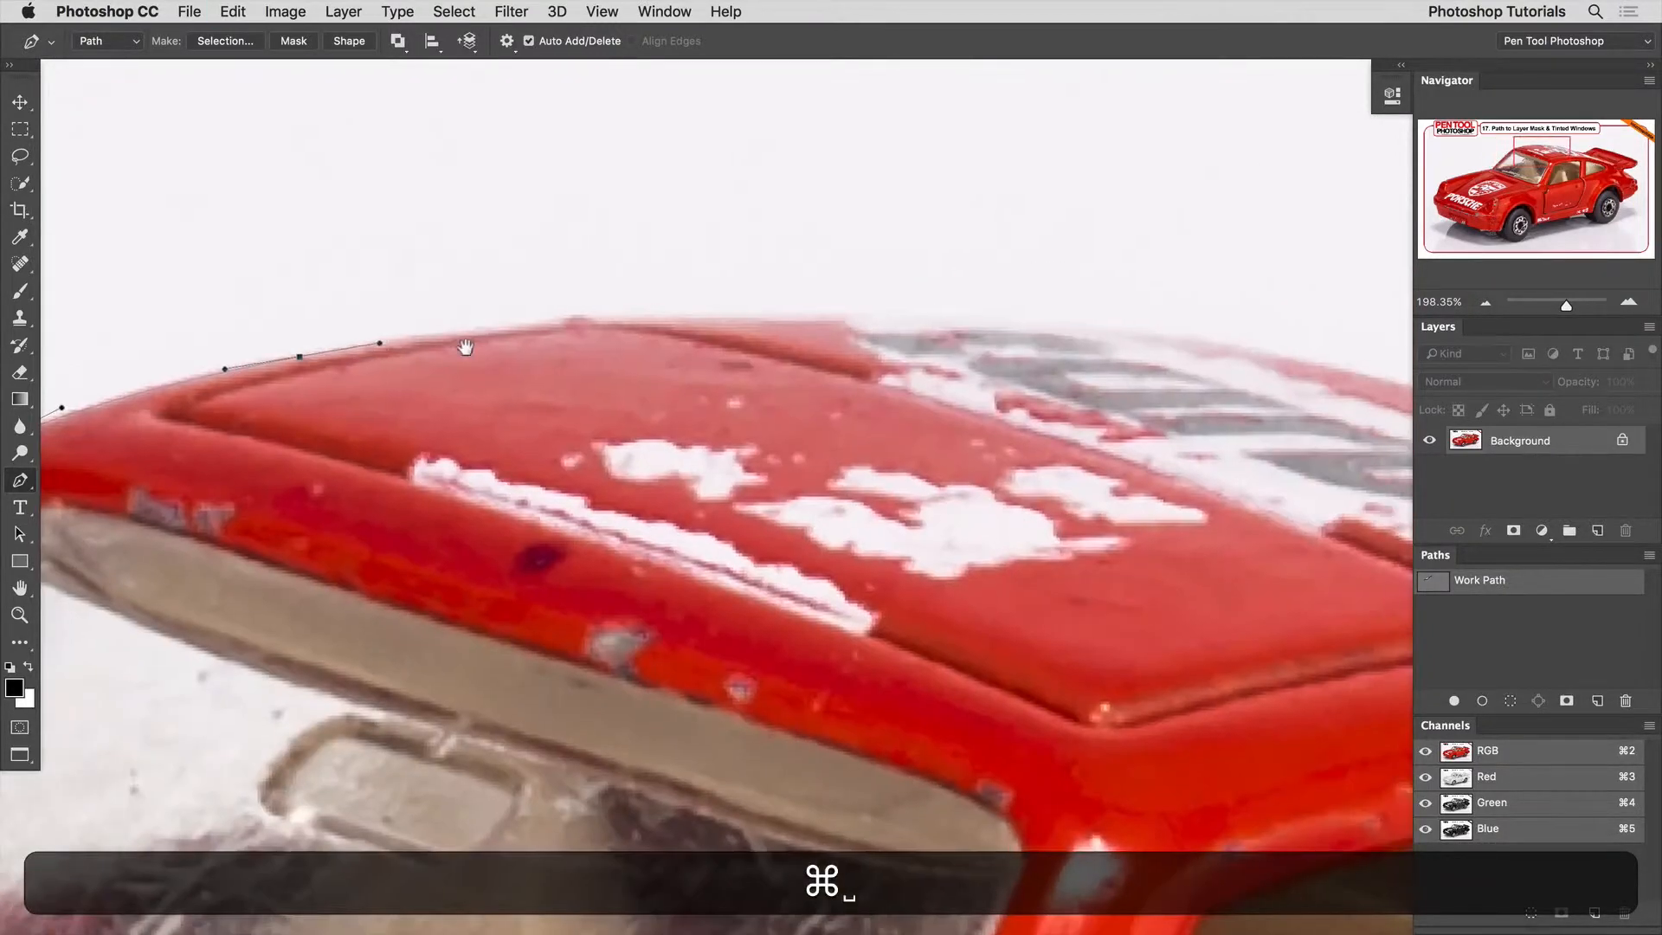
left_click(586, 319)
left_click(690, 313)
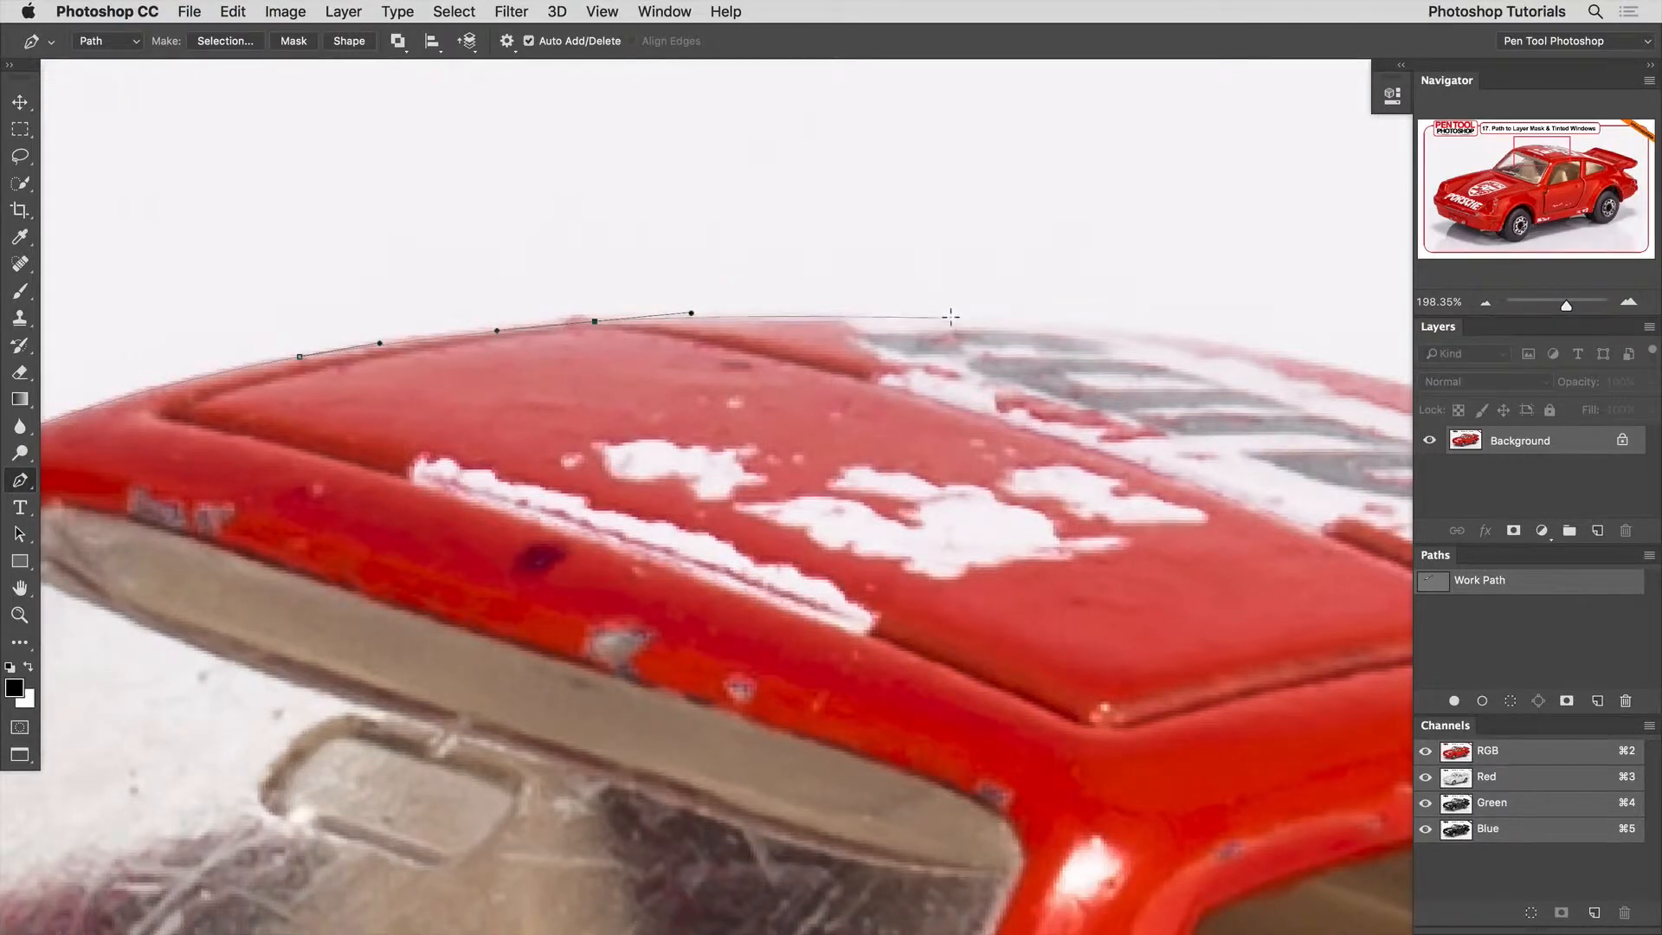
left_click_drag(953, 320, 924, 318)
left_click_drag(1037, 344, 475, 311)
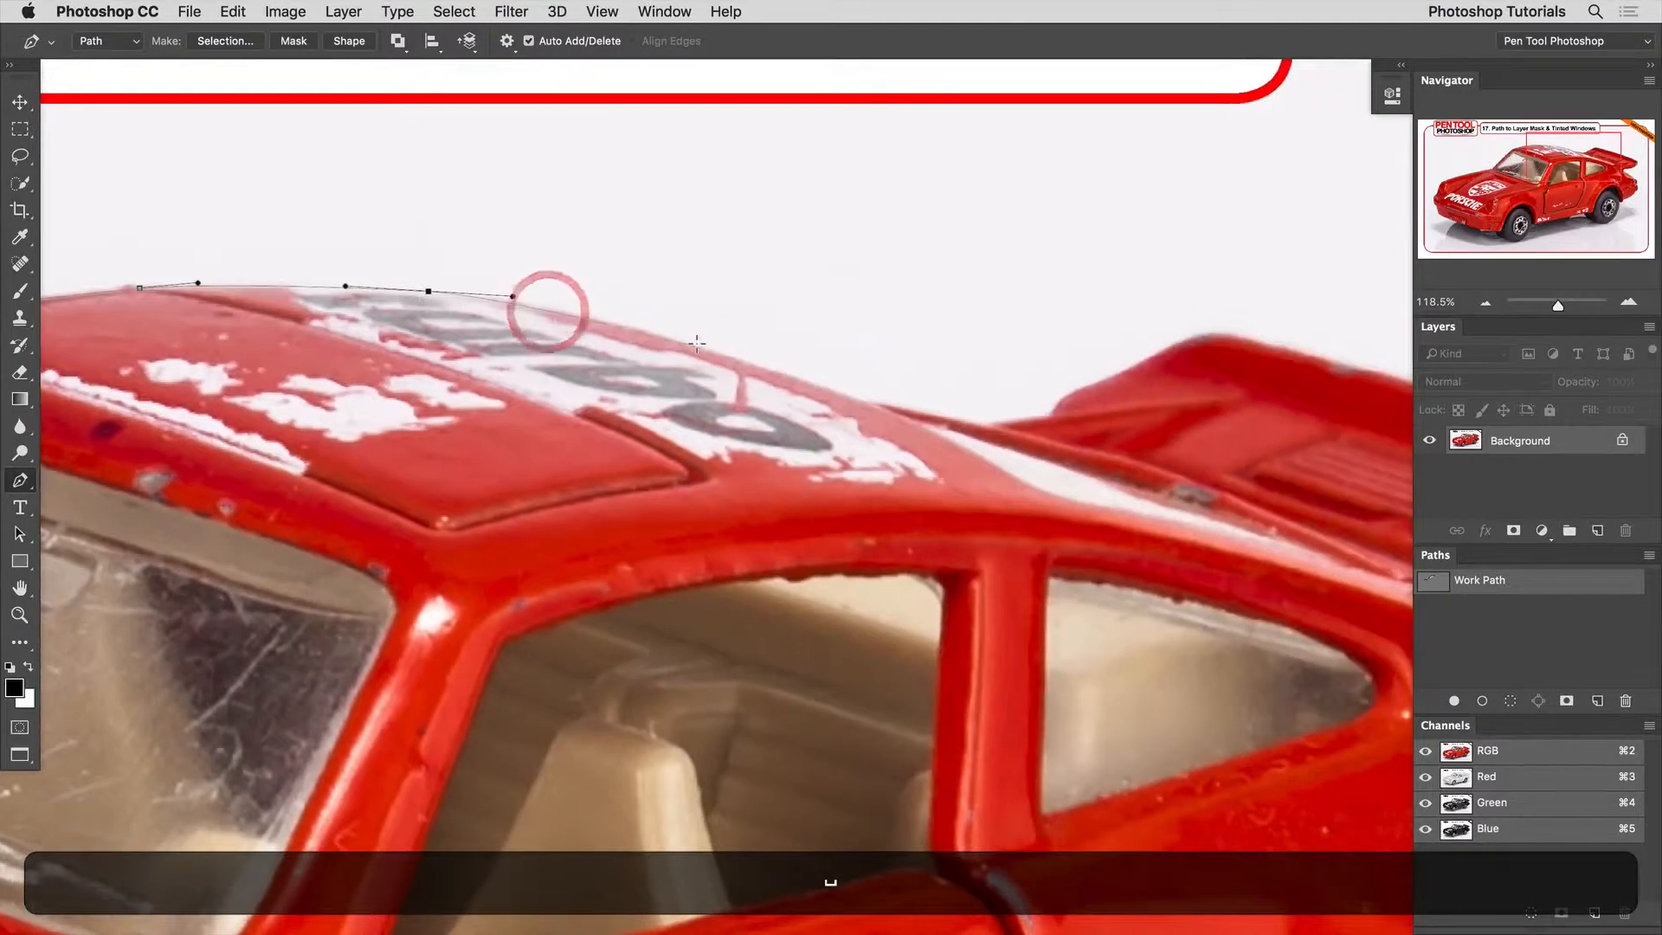
left_click_drag(702, 350, 526, 344)
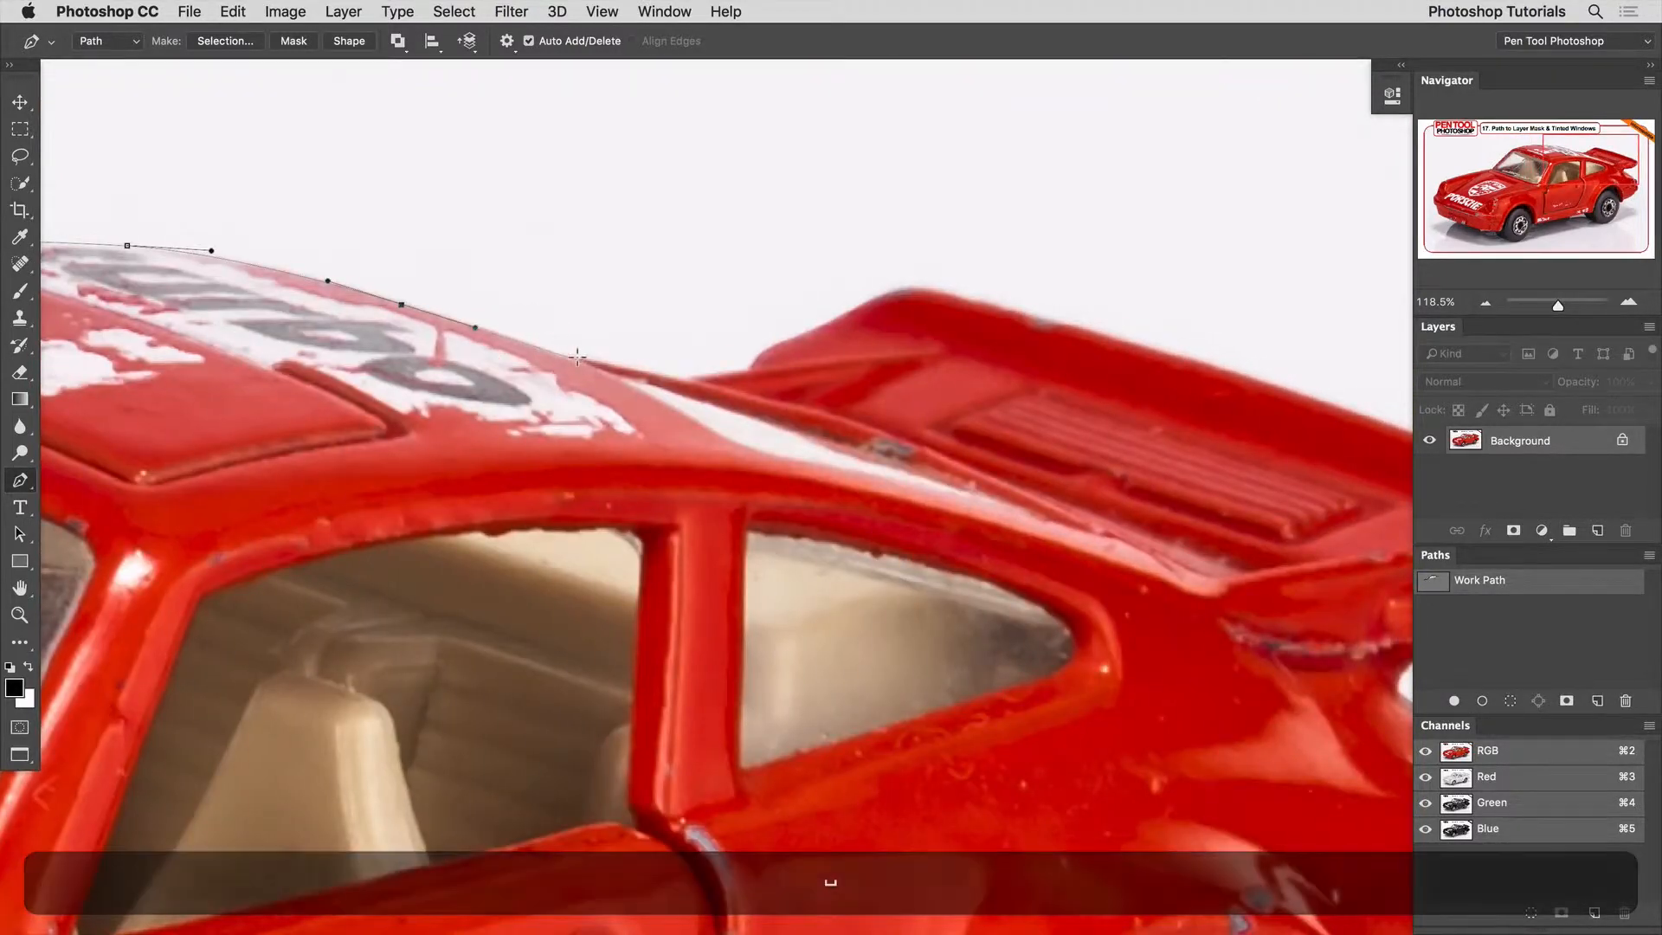
left_click(574, 358)
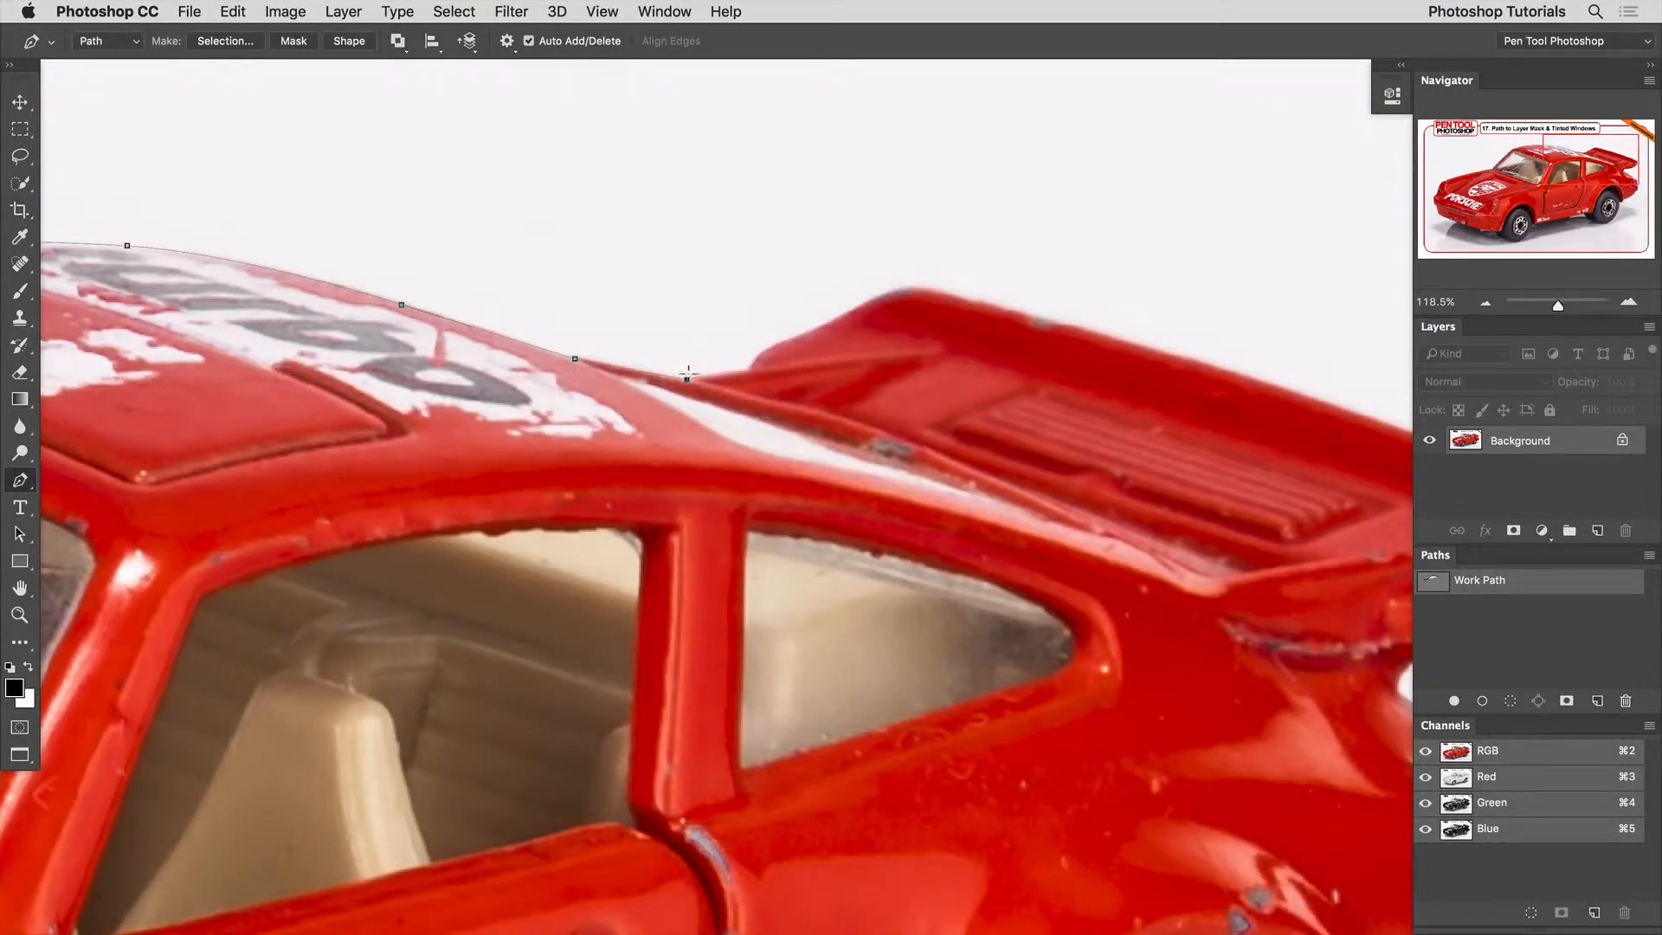
Trace the path from the rear roof slope up around the near corner of the spoiler.
left_click_drag(705, 372, 605, 452)
left_click(753, 368)
left_click(663, 422)
left_click_drag(717, 399, 765, 453)
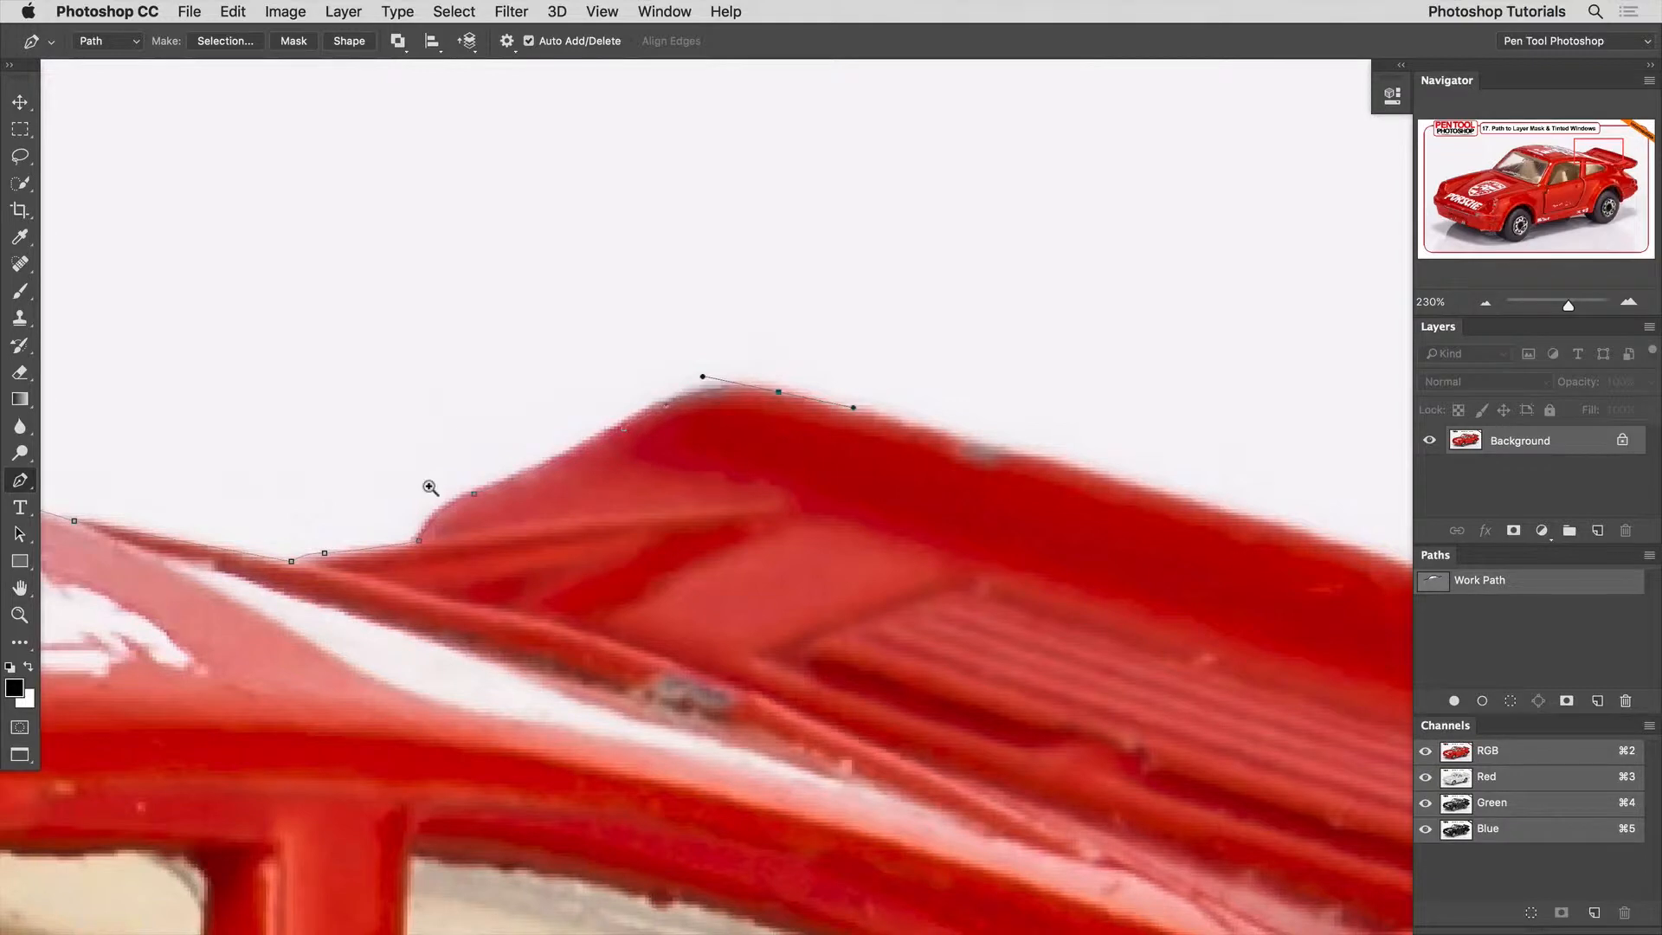
left_click(472, 492, "super")
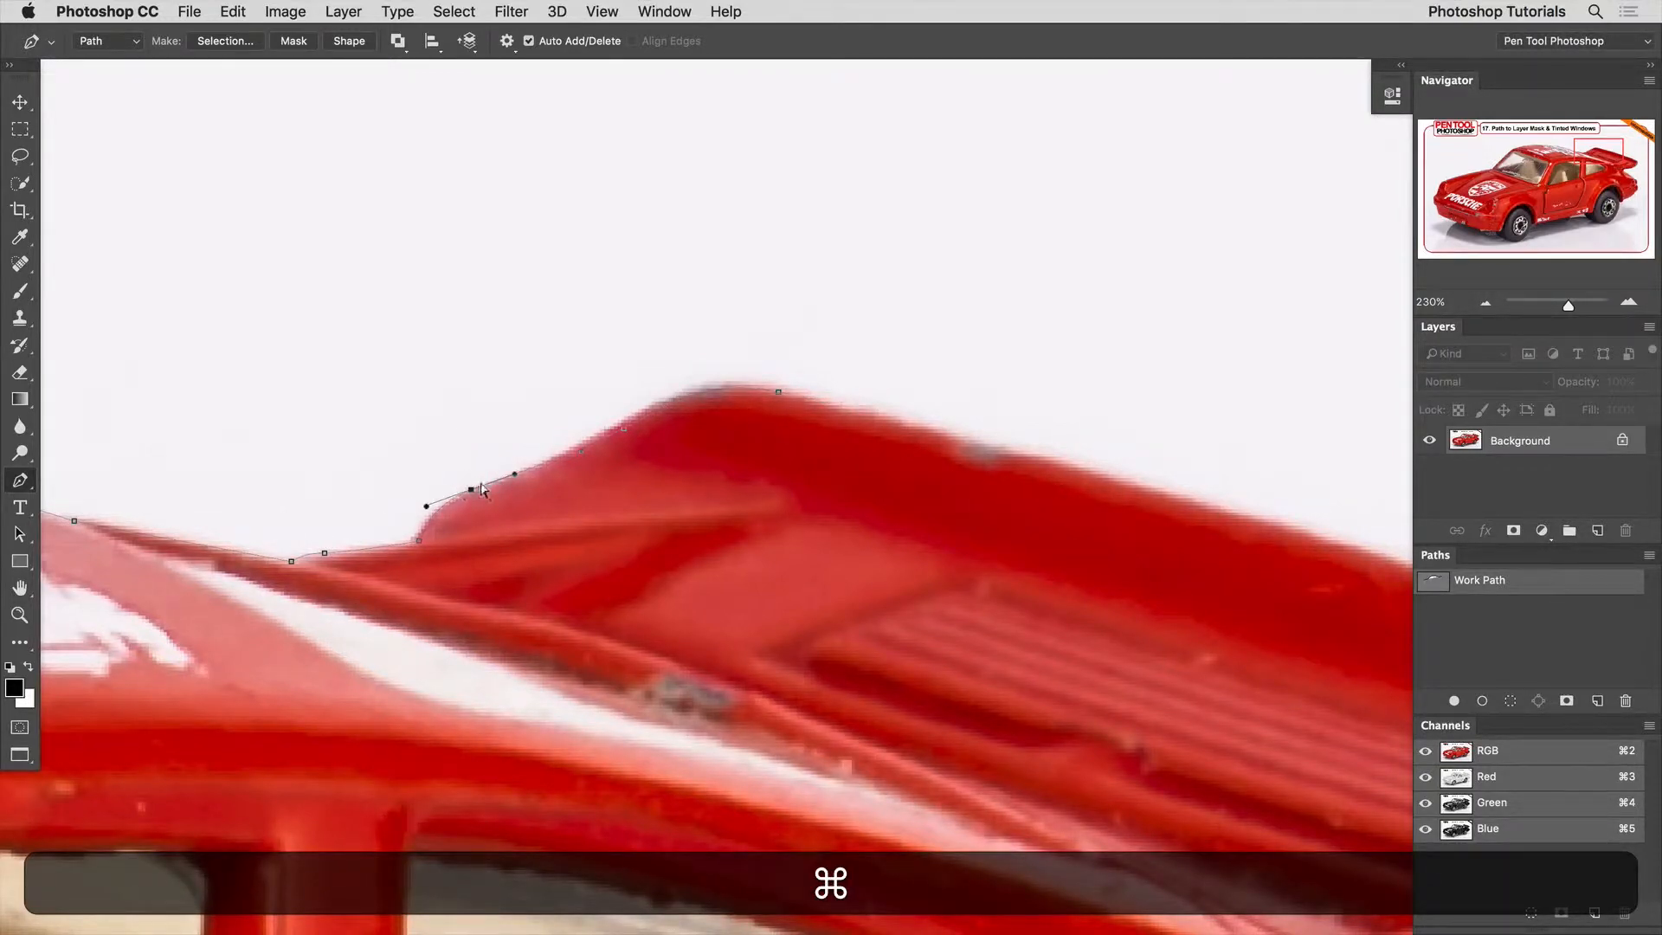
key("super+z")
Continue the path along the spoiler's long upper edge and around its rounded rear tip.
left_click_drag(693, 512, 657, 490)
left_click_drag(904, 473, 531, 419)
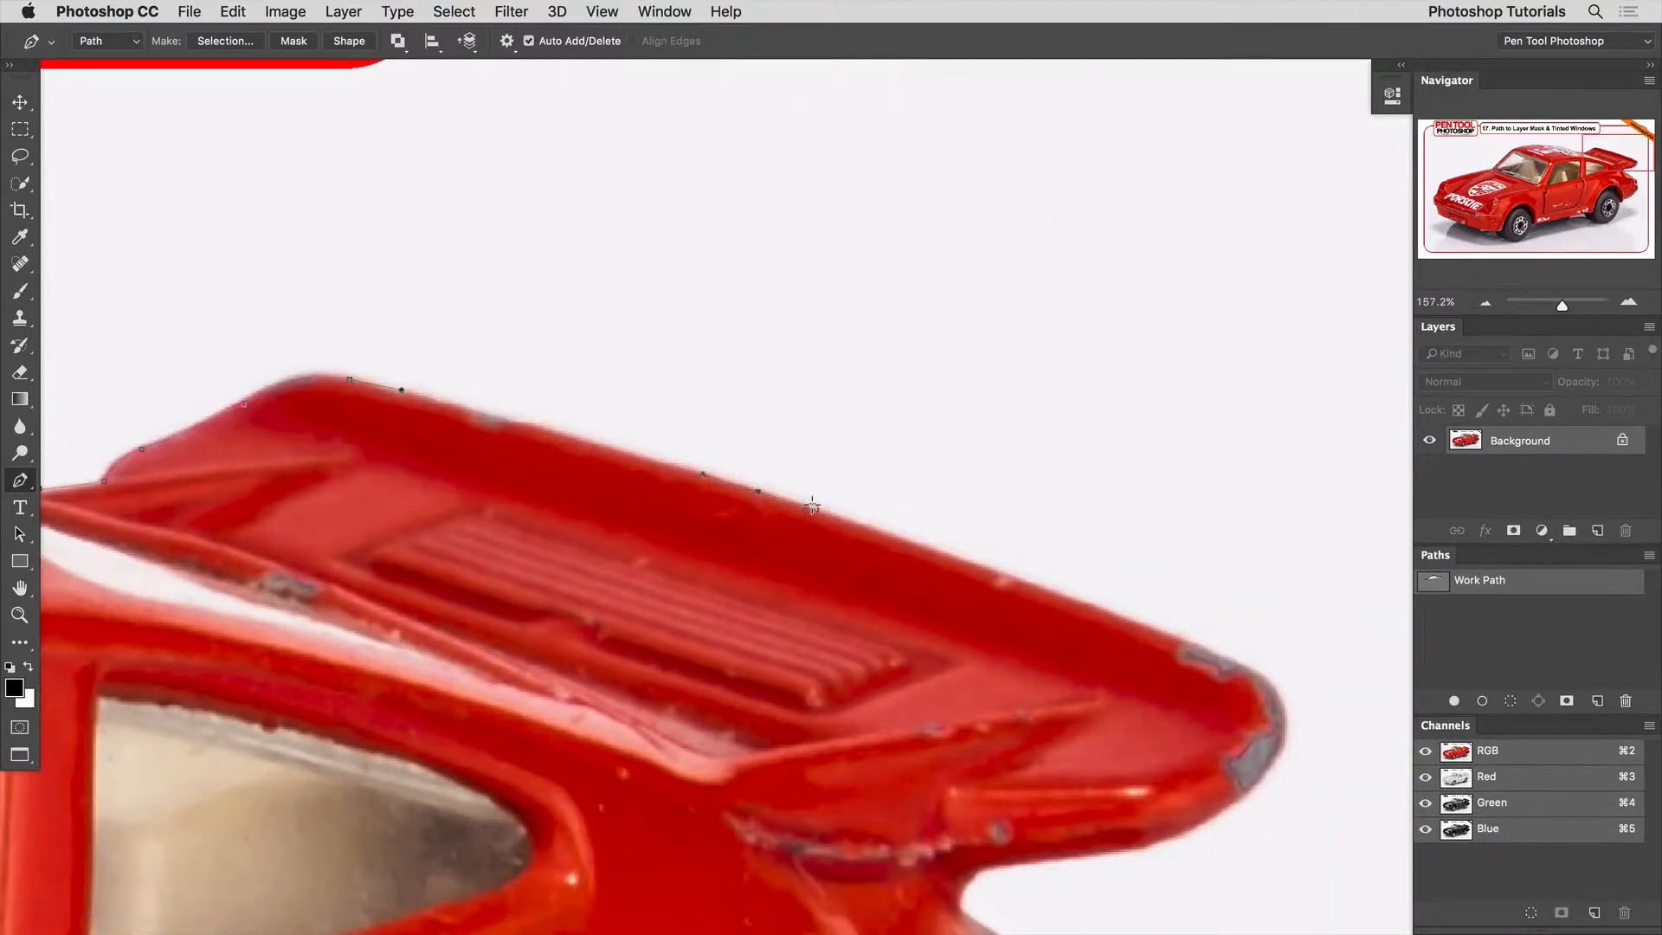
left_click_drag(887, 519, 708, 467)
left_click_drag(868, 513, 826, 461)
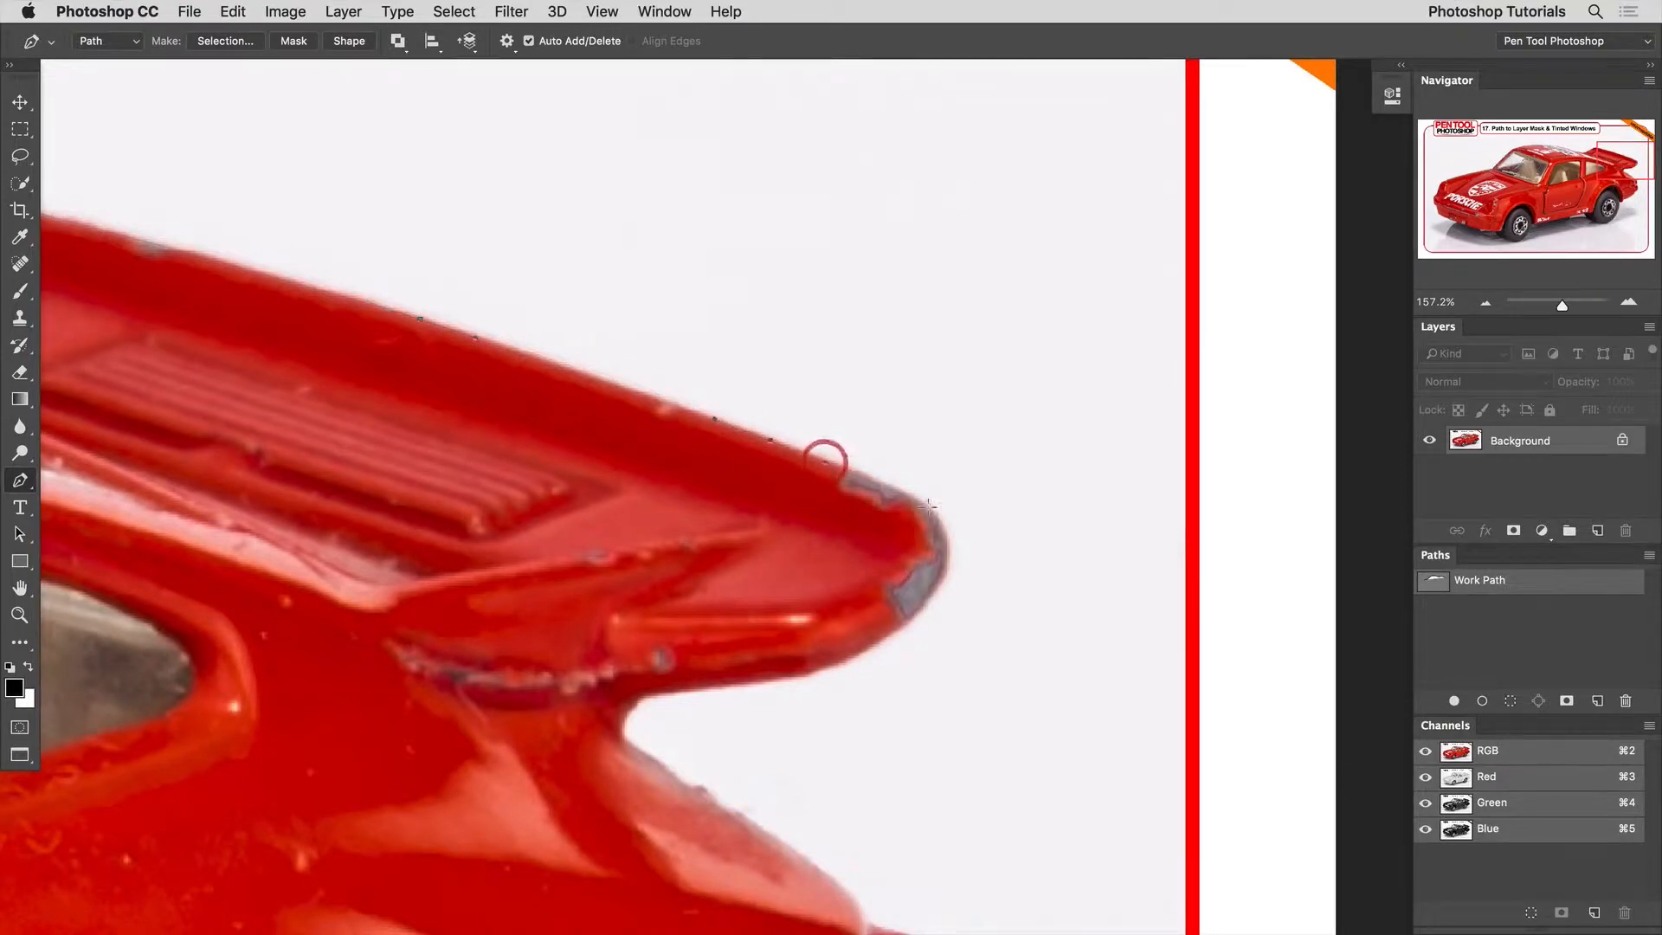
left_click(943, 537)
left_click_drag(947, 574, 891, 375)
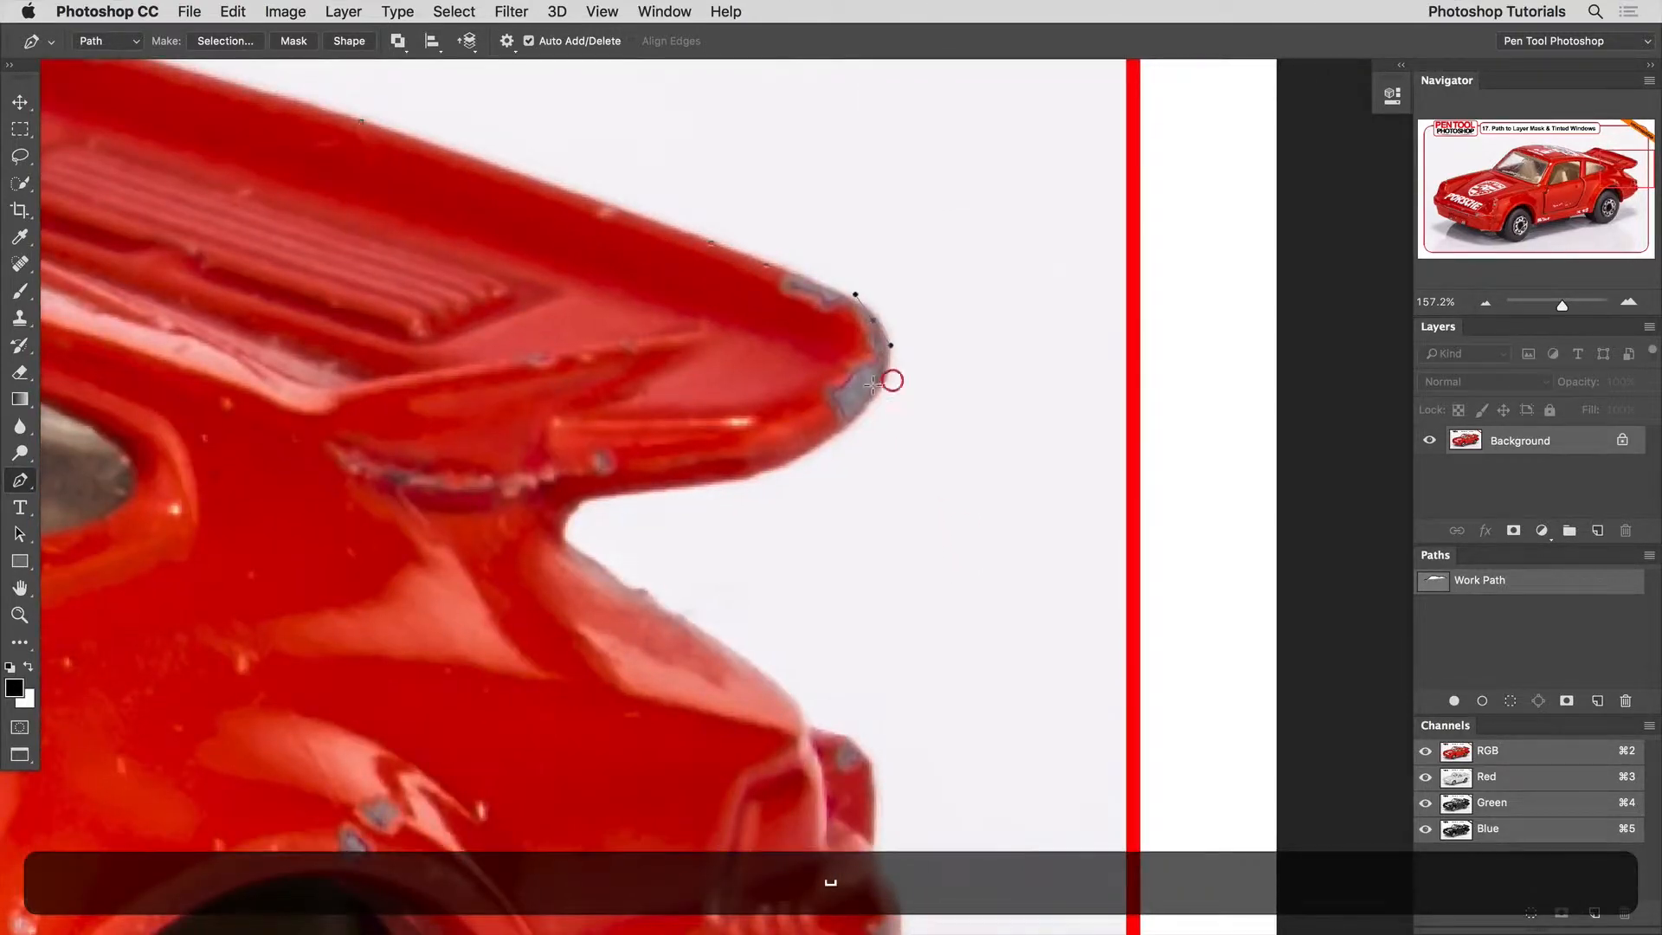
Trace the path from the spoiler's tip back along its underside.
left_click_drag(820, 427, 940, 366)
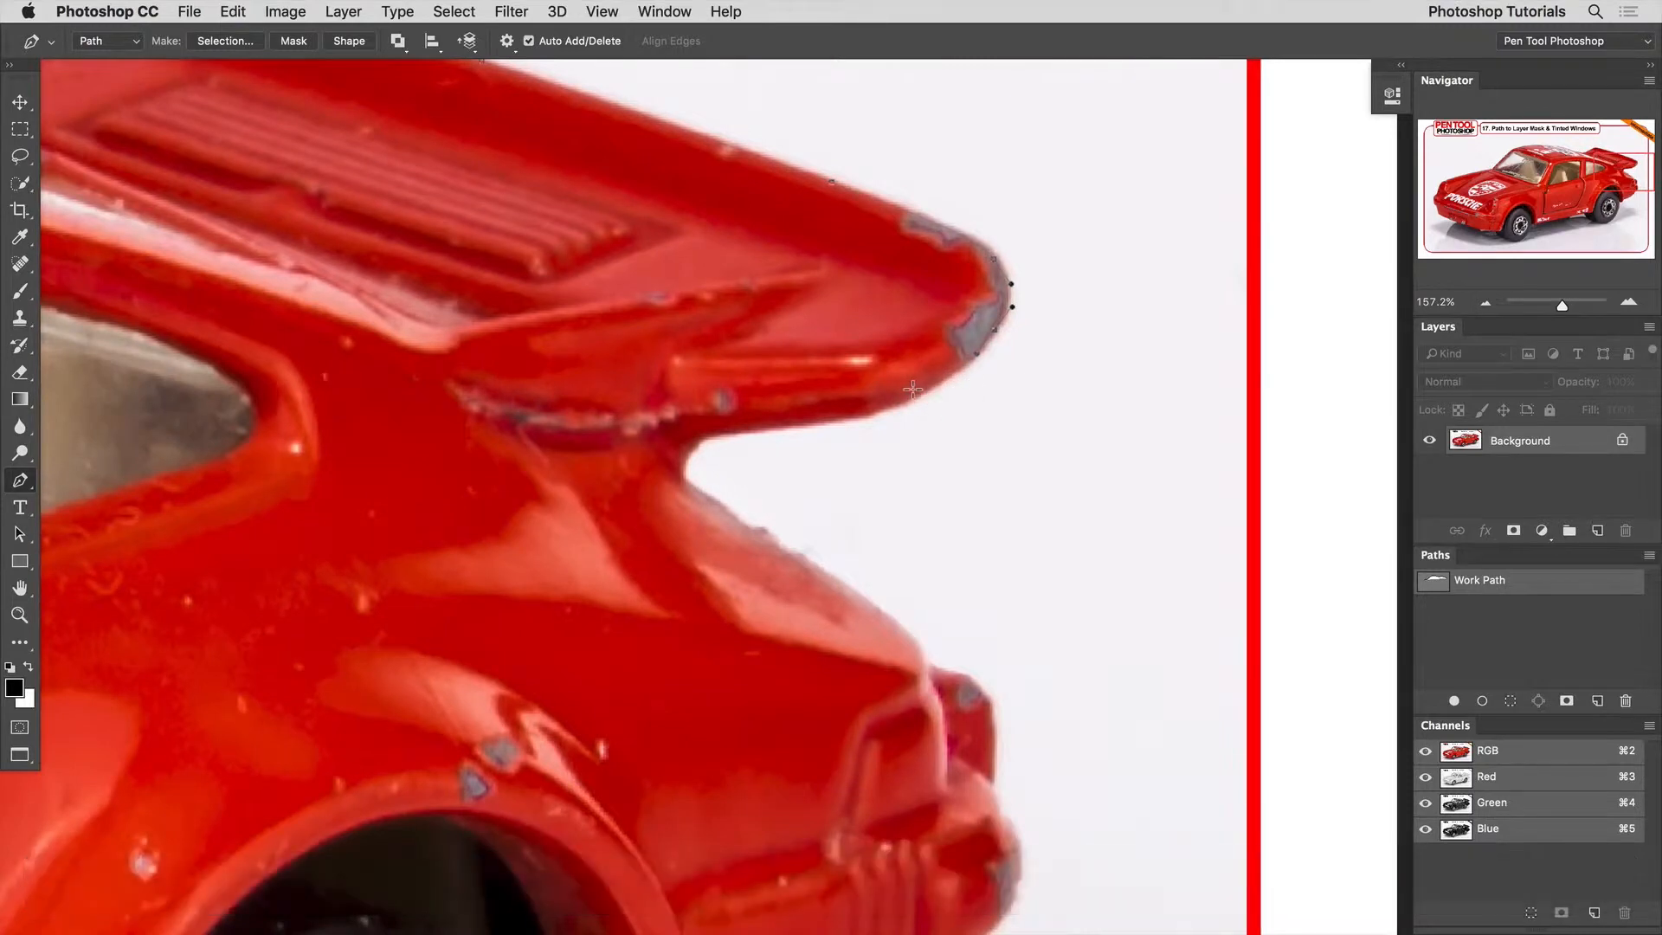
left_click_drag(812, 419, 856, 414)
left_click_drag(980, 356, 1023, 362)
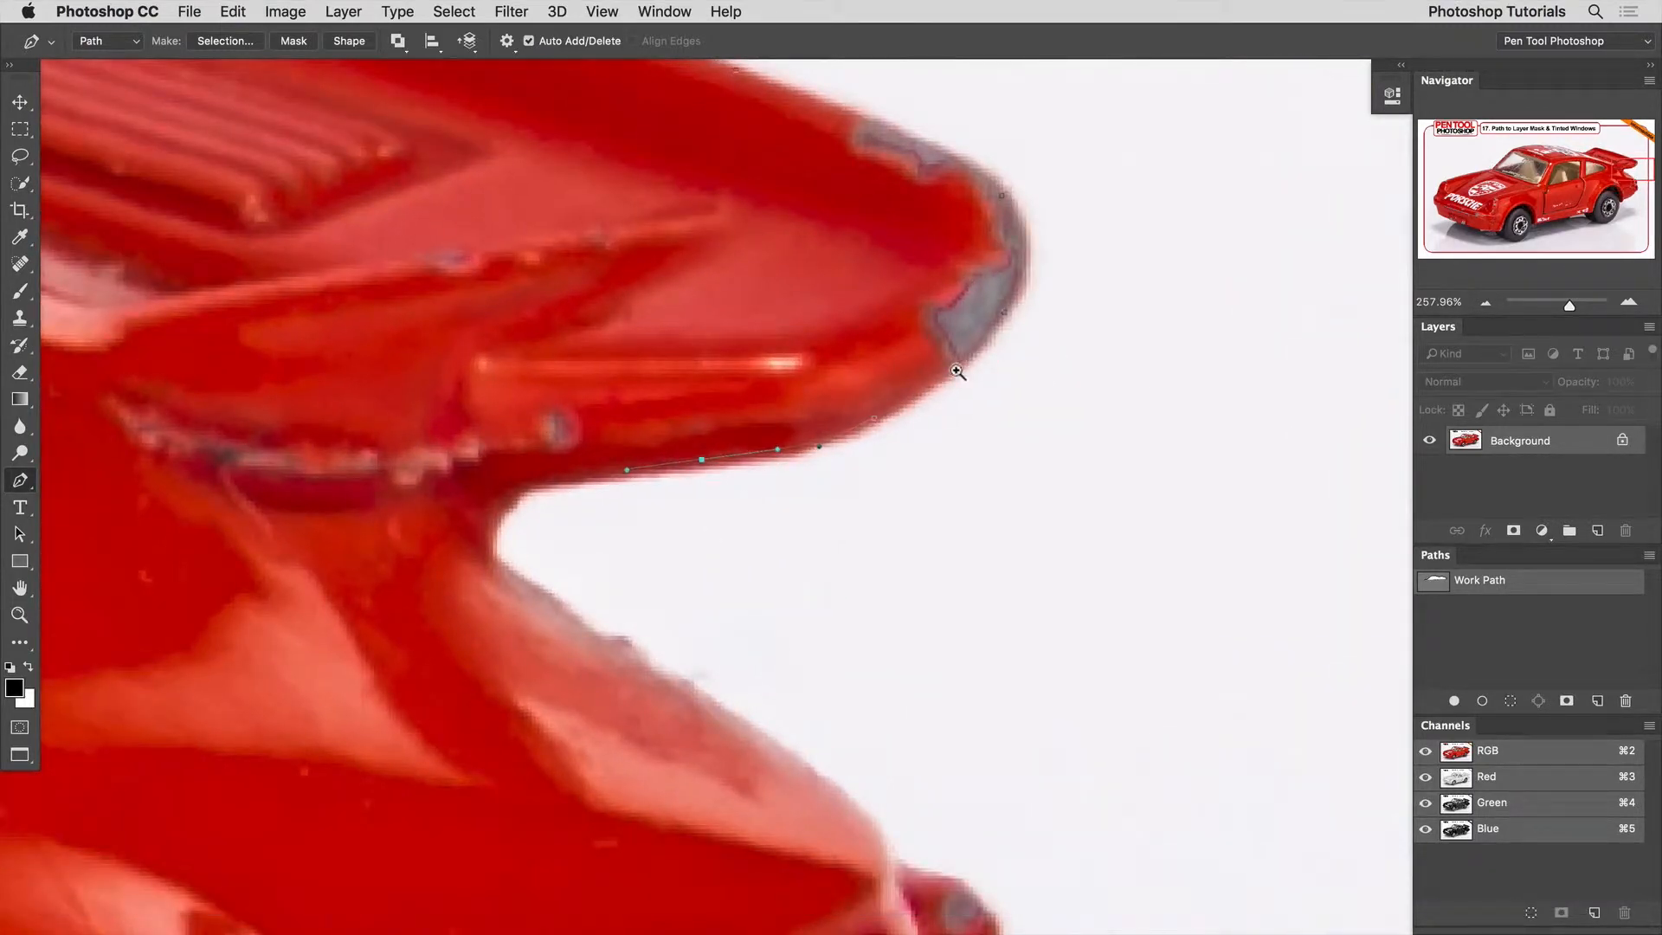
left_click_drag(922, 451, 895, 438)
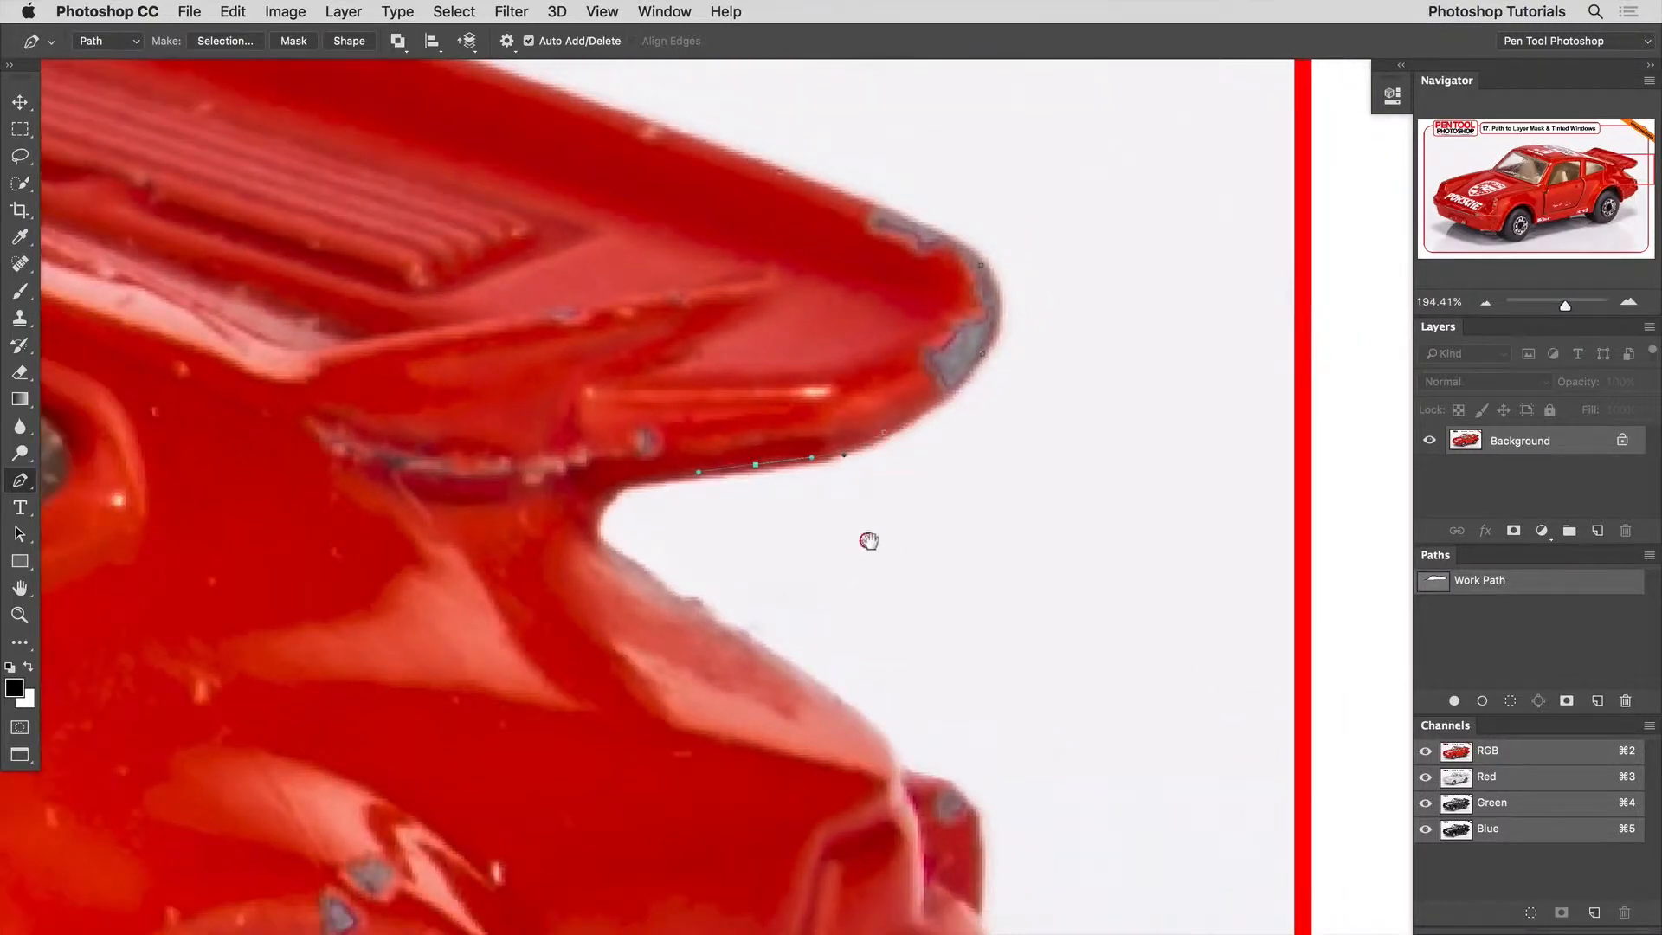
left_click_drag(868, 537, 825, 445)
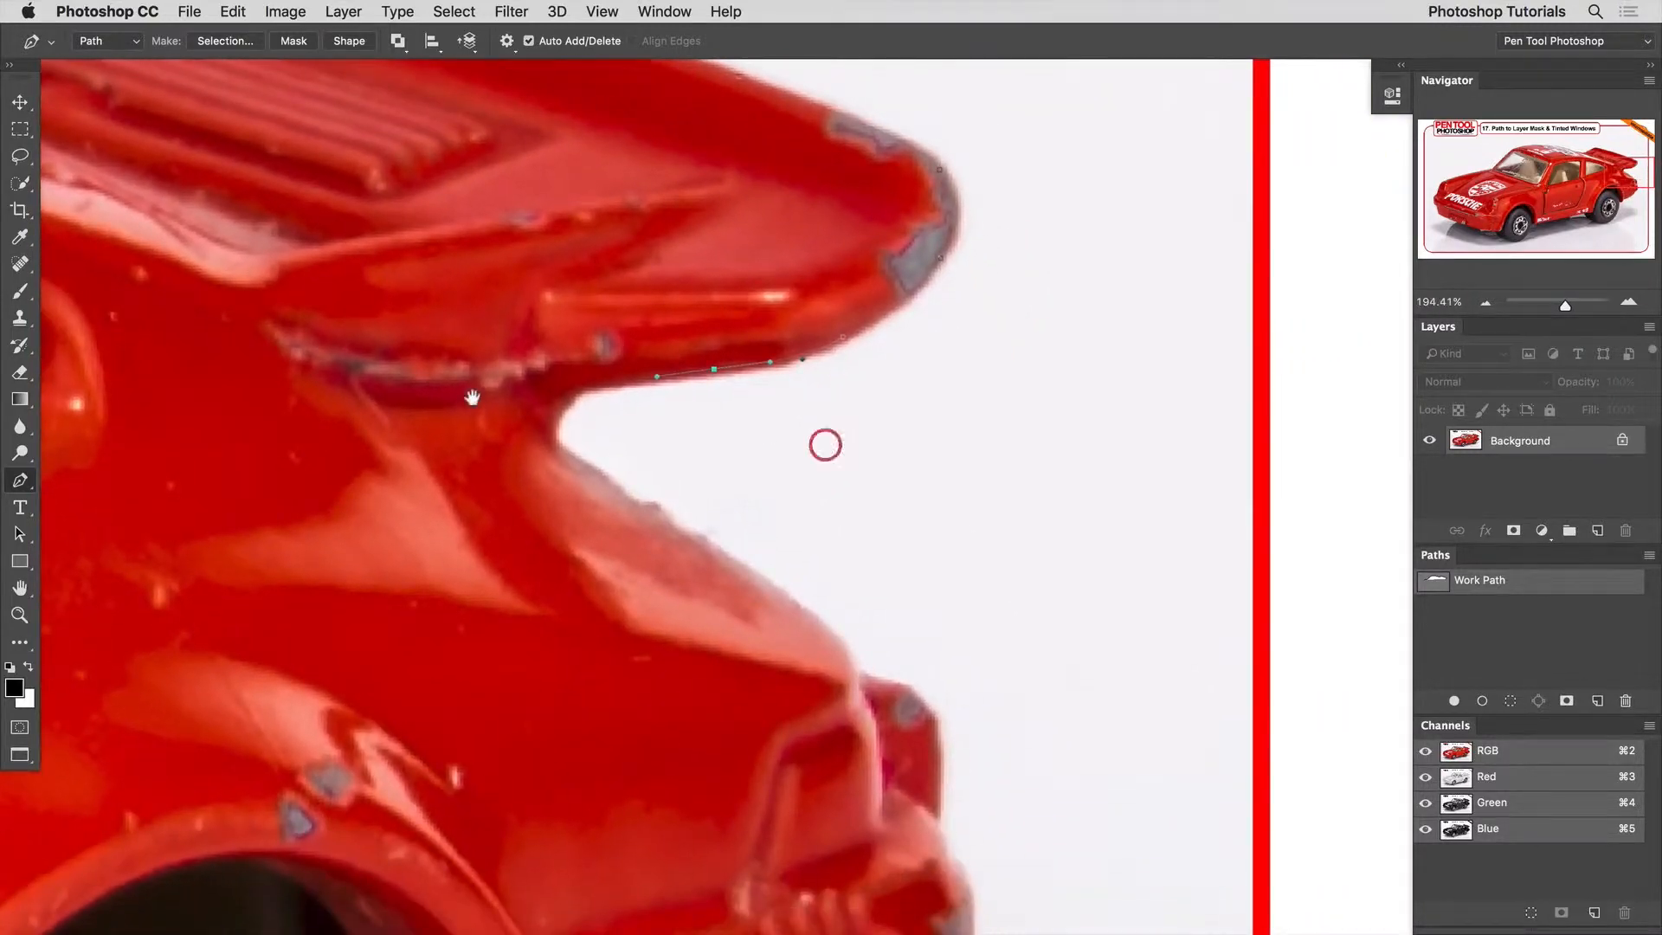
Trace the path around the notch beneath the spoiler and down the sloping rear bodywork.
left_click(560, 398)
left_click_drag(553, 444, 656, 515)
scroll(598, 353, "down", 2)
left_click_drag(762, 584, 646, 384)
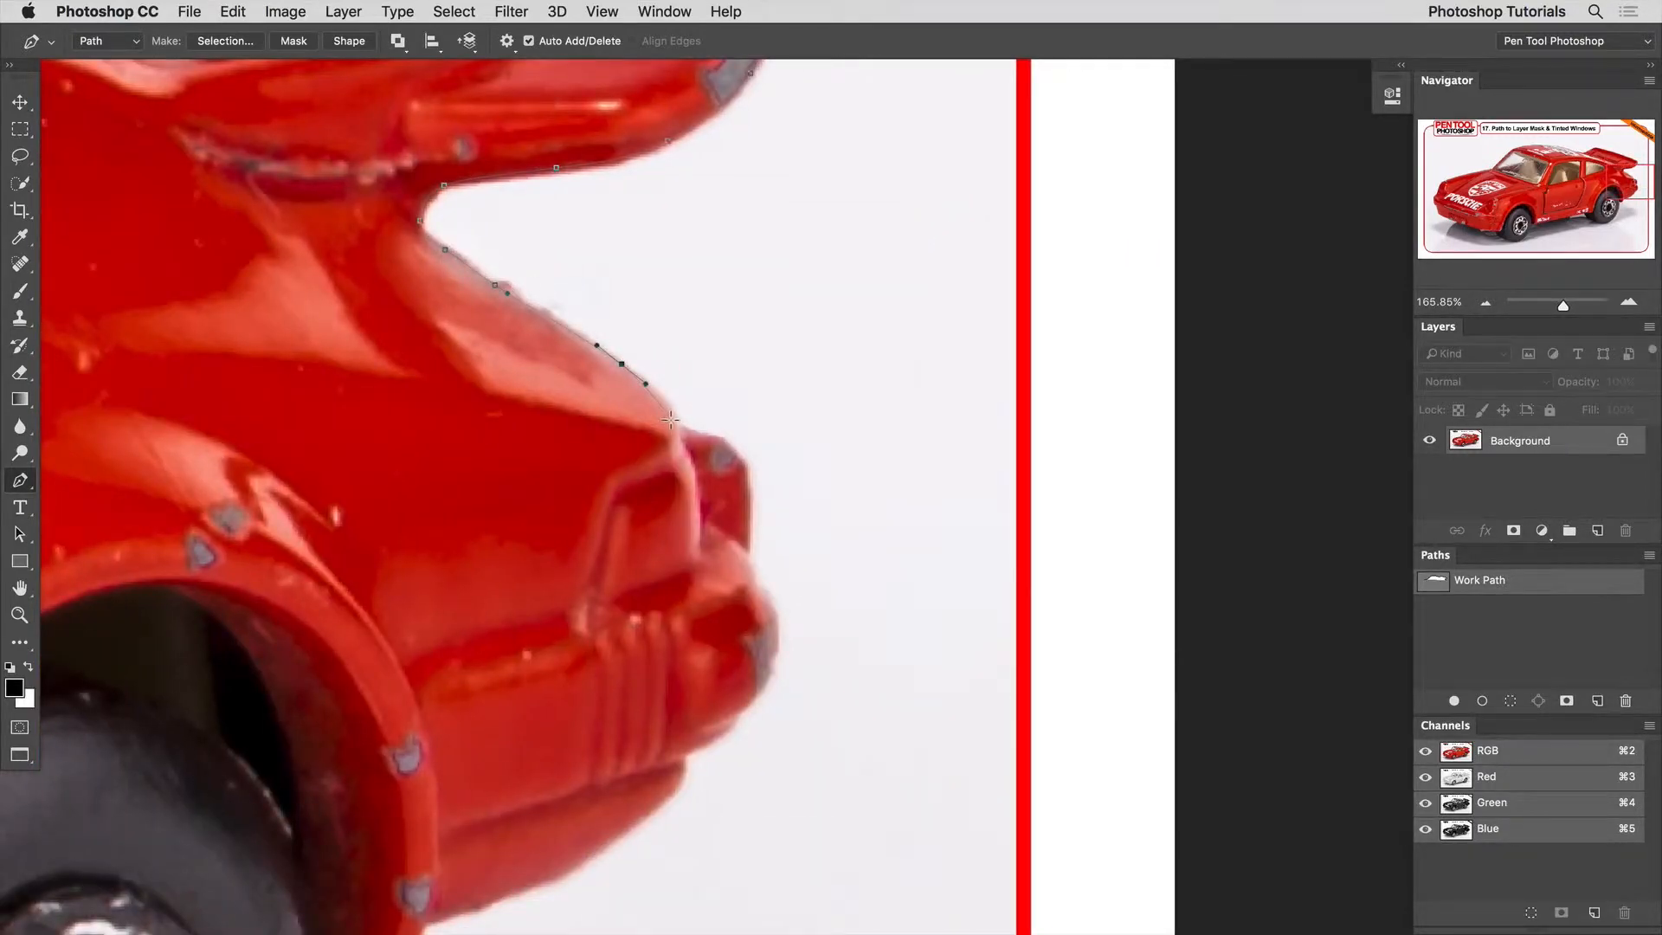
Outline the tail light and rear bumper and continue the path along the bumper's lower edge.
left_click_drag(676, 423, 750, 474)
left_click(716, 438)
left_click(749, 519)
left_click(749, 556)
left_click_drag(782, 604, 718, 197)
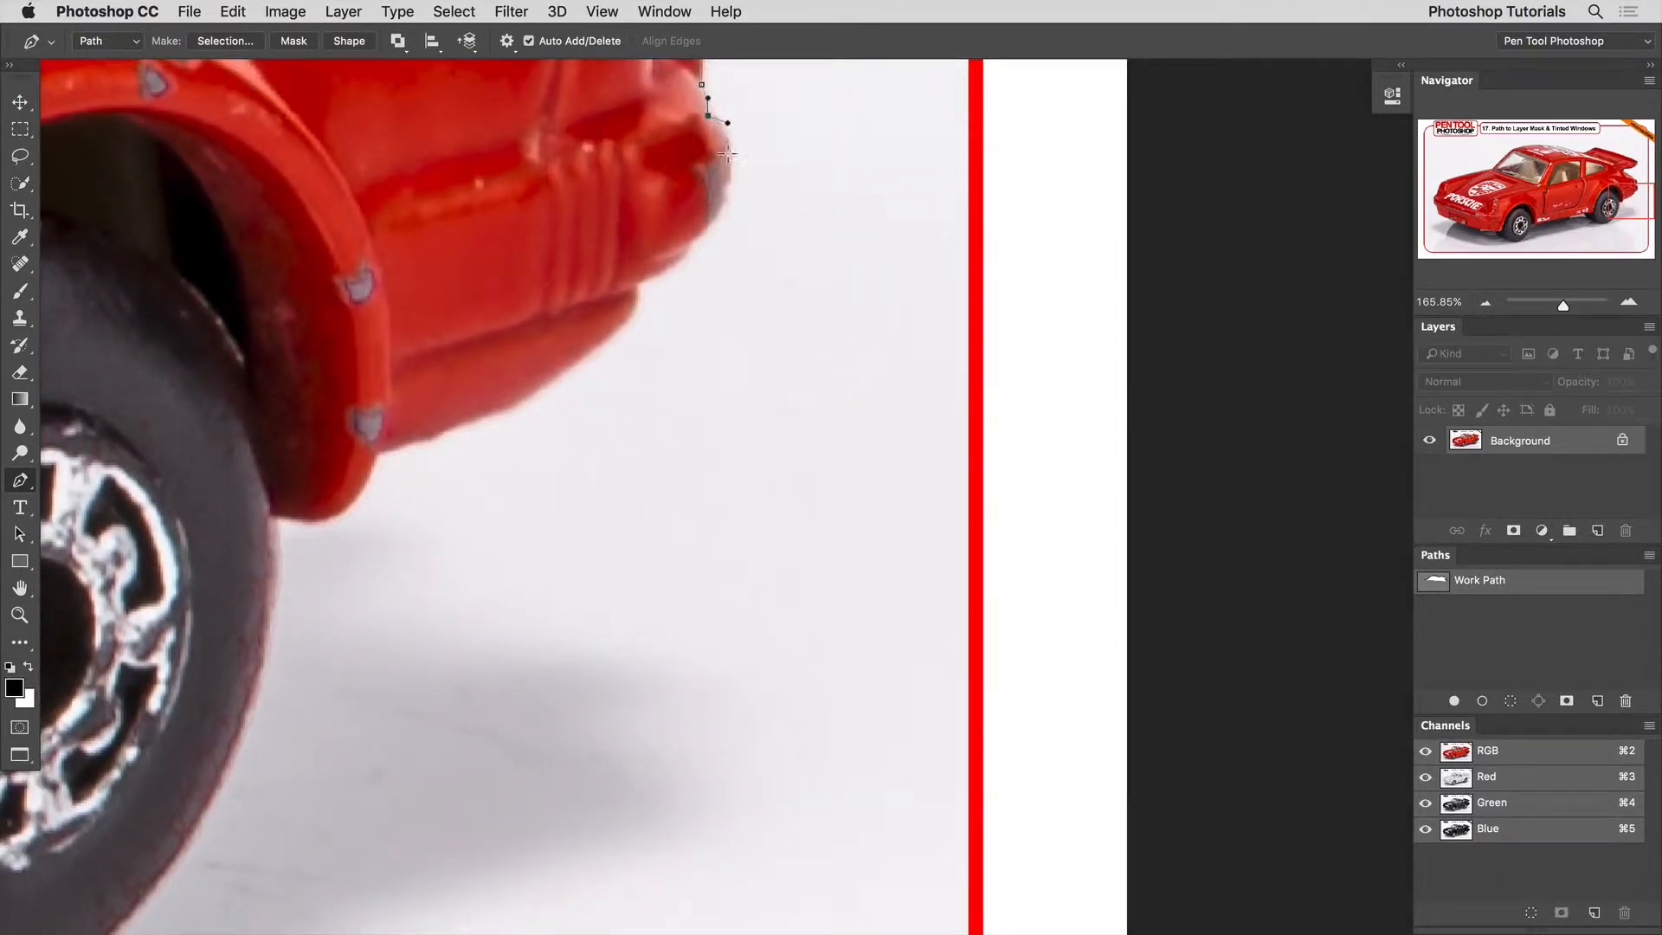
left_click_drag(730, 175, 729, 176)
left_click_drag(715, 217, 500, 409)
Curve the path around the lower end of the rear wheel arch to where it meets the tyre.
left_click_drag(392, 439, 370, 474)
key("alt")
key("space")
left_click_drag(368, 490, 774, 414)
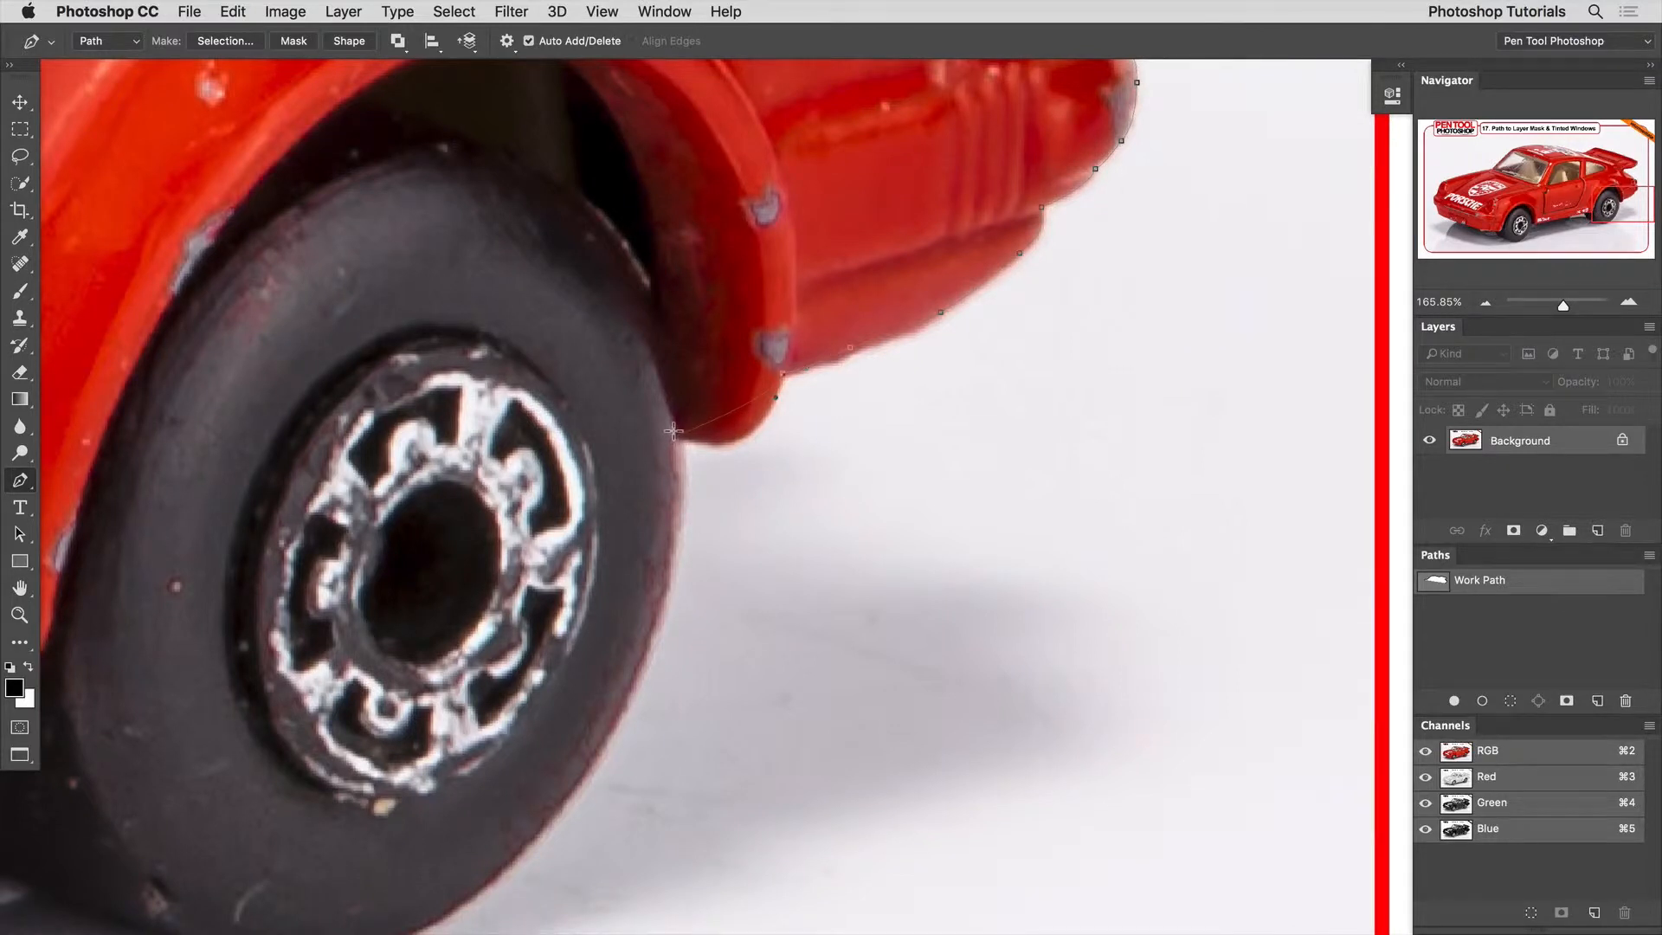
left_click_drag(673, 430, 586, 408)
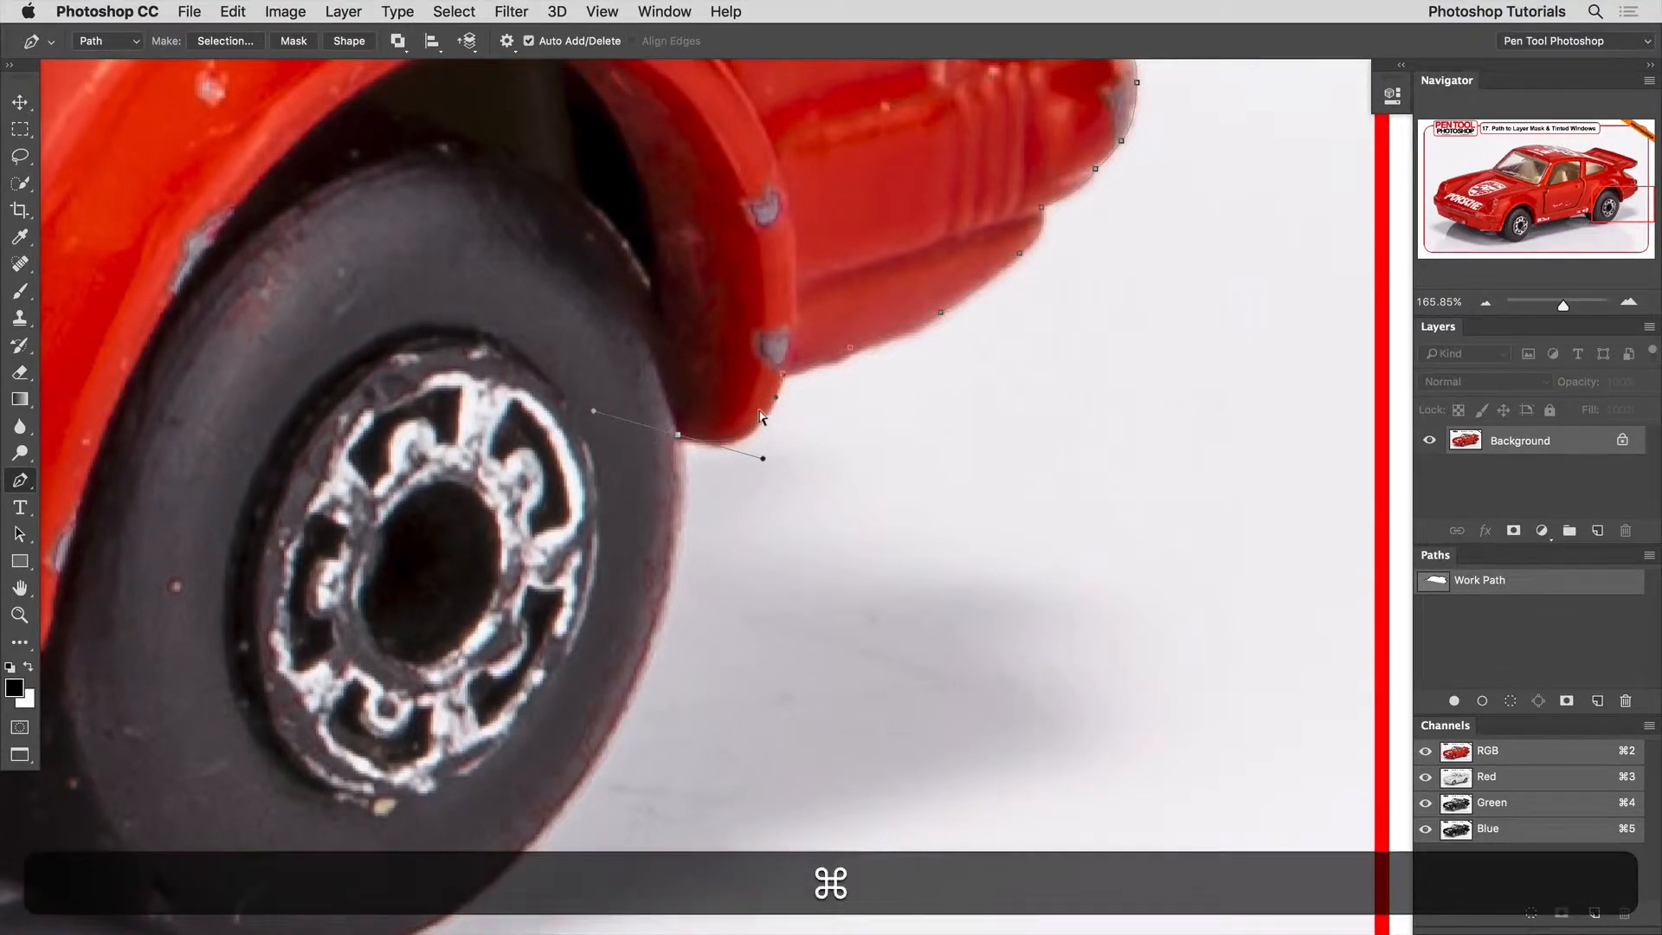
key("super+z")
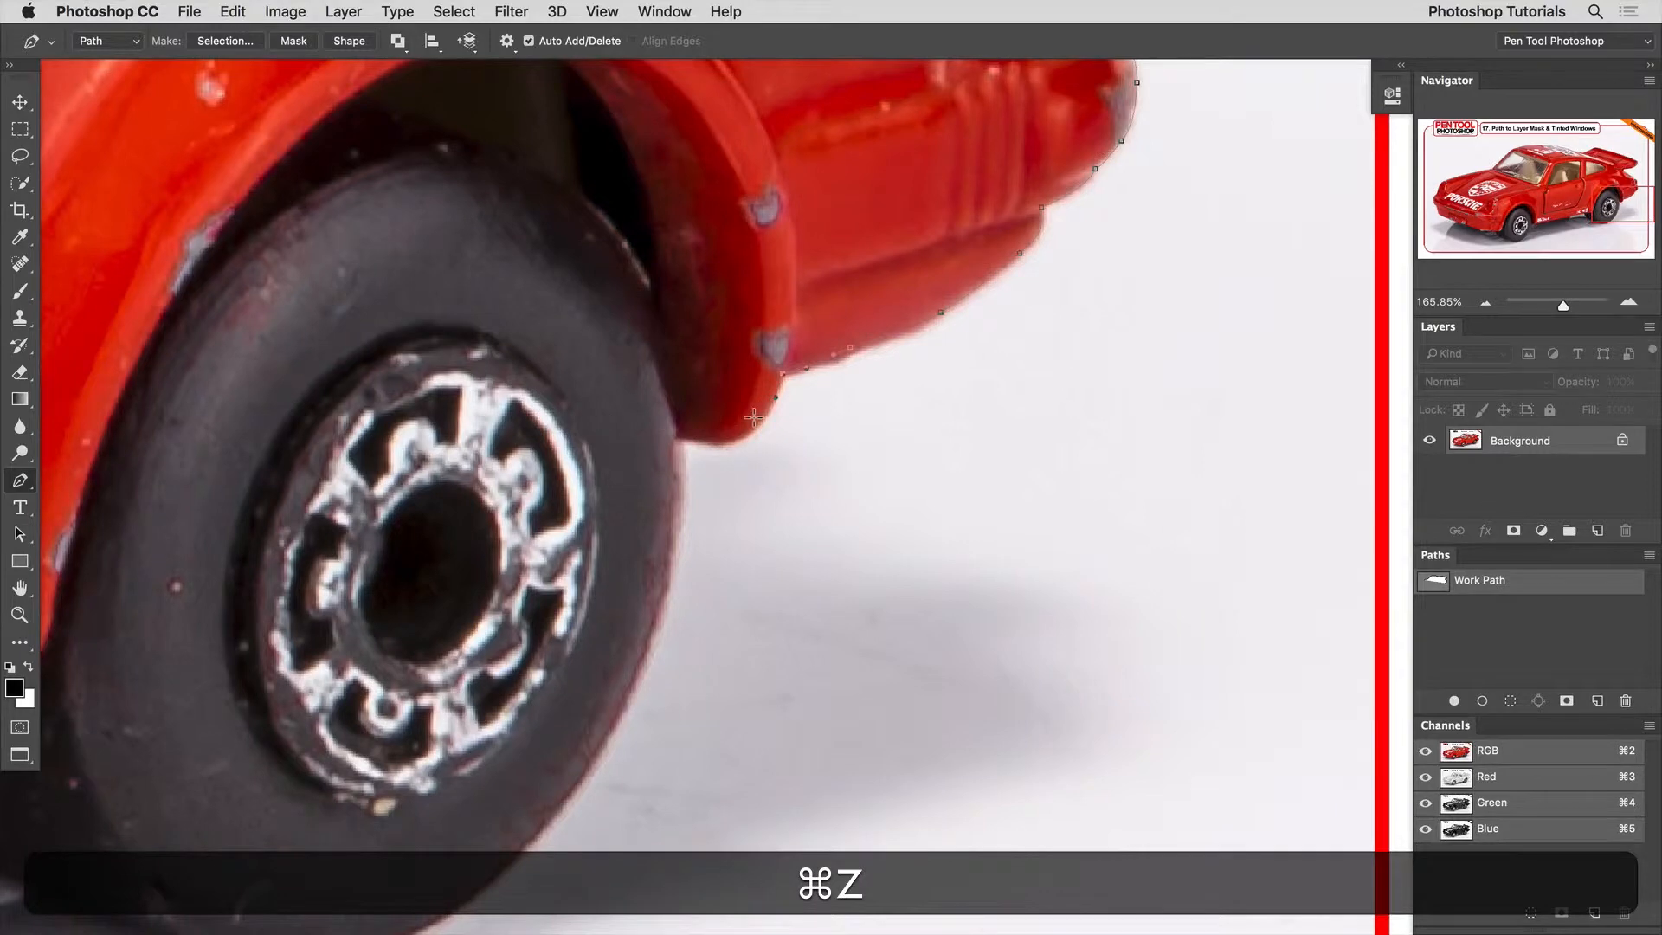
left_click(678, 436)
Trace the path around the outer and lower edge of the rear tyre, up to the body's side sill.
key("space")
left_click_drag(683, 542, 822, 315)
left_click_drag(675, 525, 852, 609)
key("space")
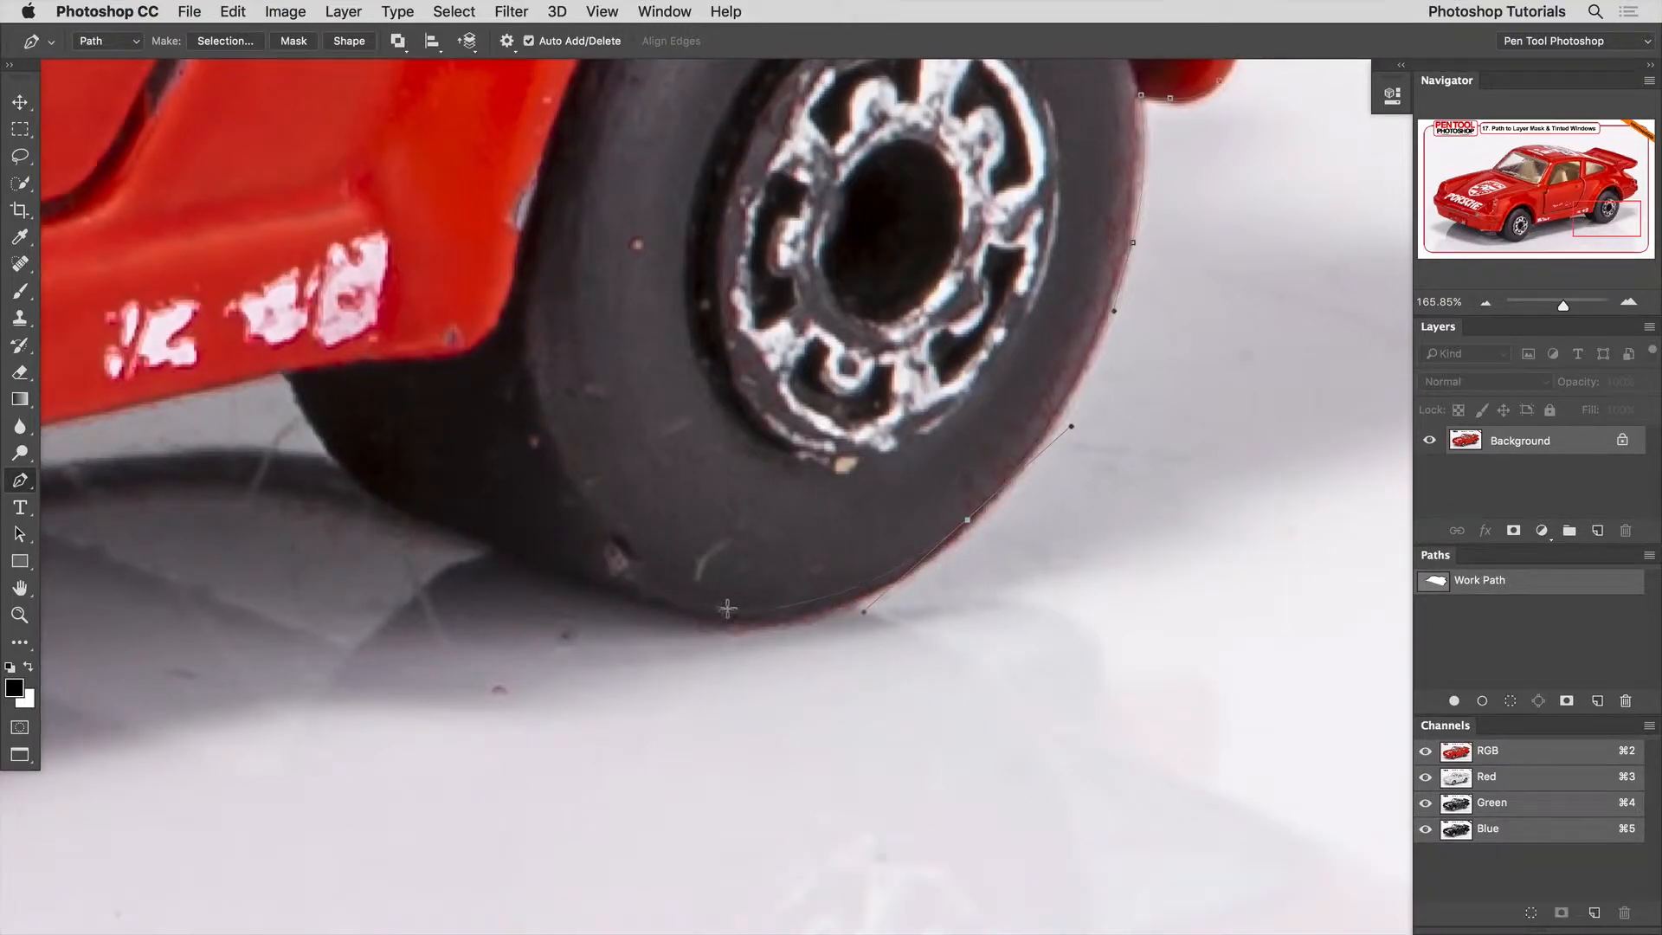
left_click_drag(734, 616, 698, 611)
key("space")
left_click_drag(537, 565, 588, 543)
left_click_drag(538, 484, 1041, 417)
left_click(500, 415)
Trace the path along the lower edge of the side sill to the start of the front wheel arch.
key("space")
key("space")
left_click_drag(570, 523, 1010, 394)
key("space")
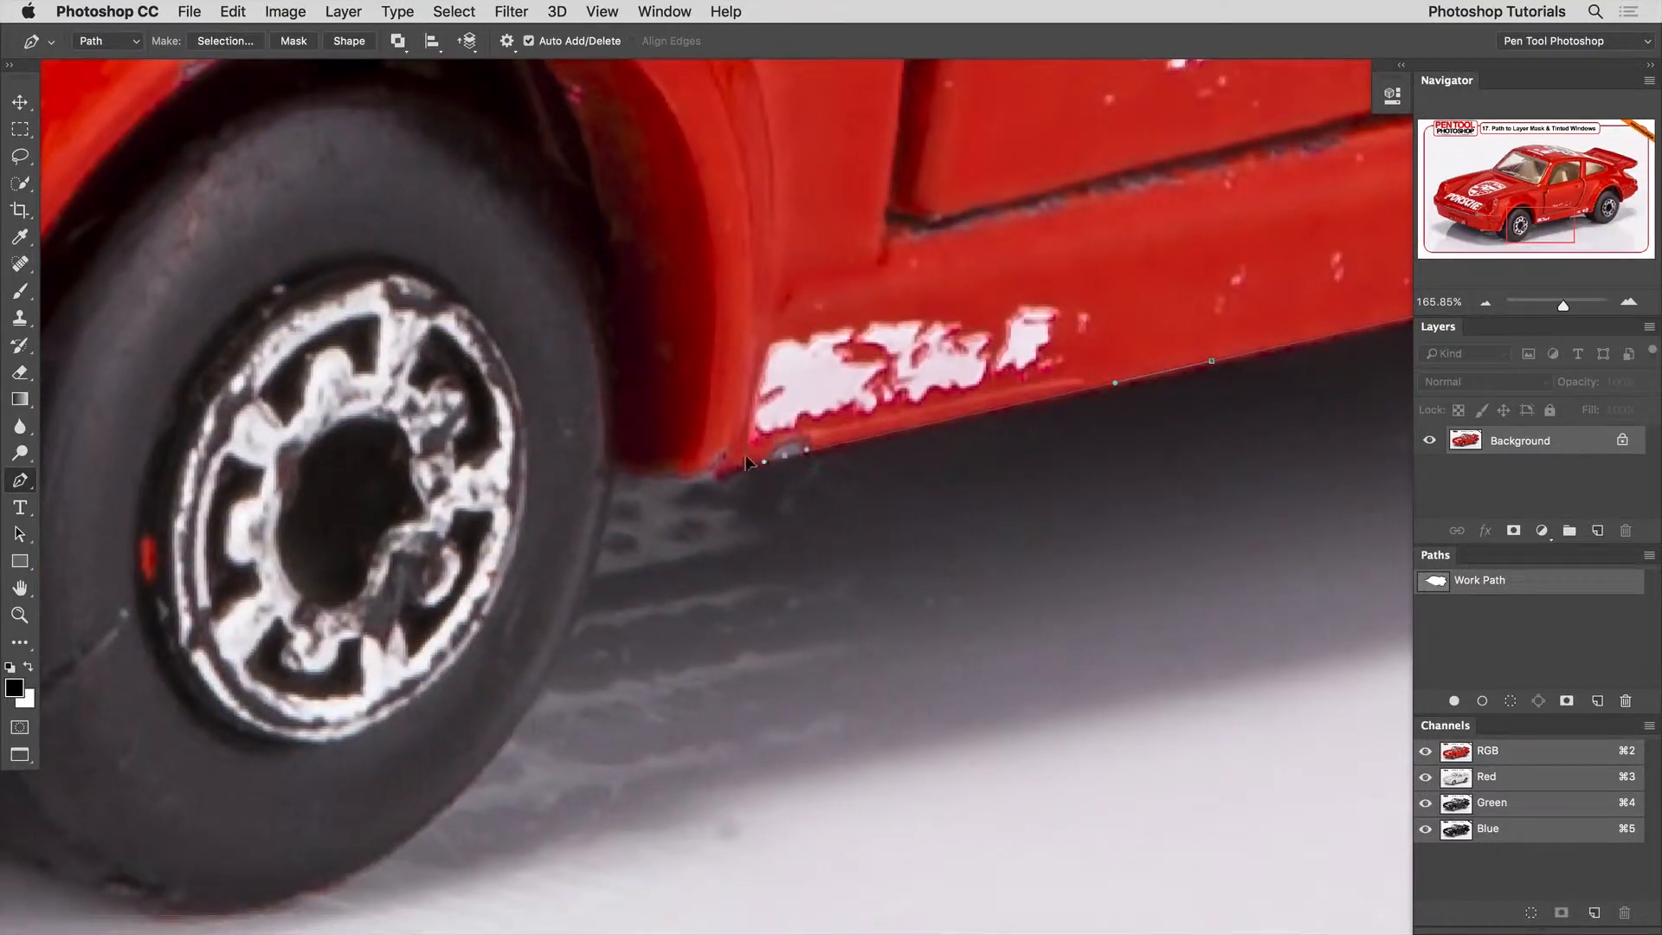
left_click_drag(732, 457, 736, 464)
Undo the last path edit on the side sill and continue the path to the sill's front end by the wheel arch.
key("space")
left_click_drag(1384, 367, 969, 401)
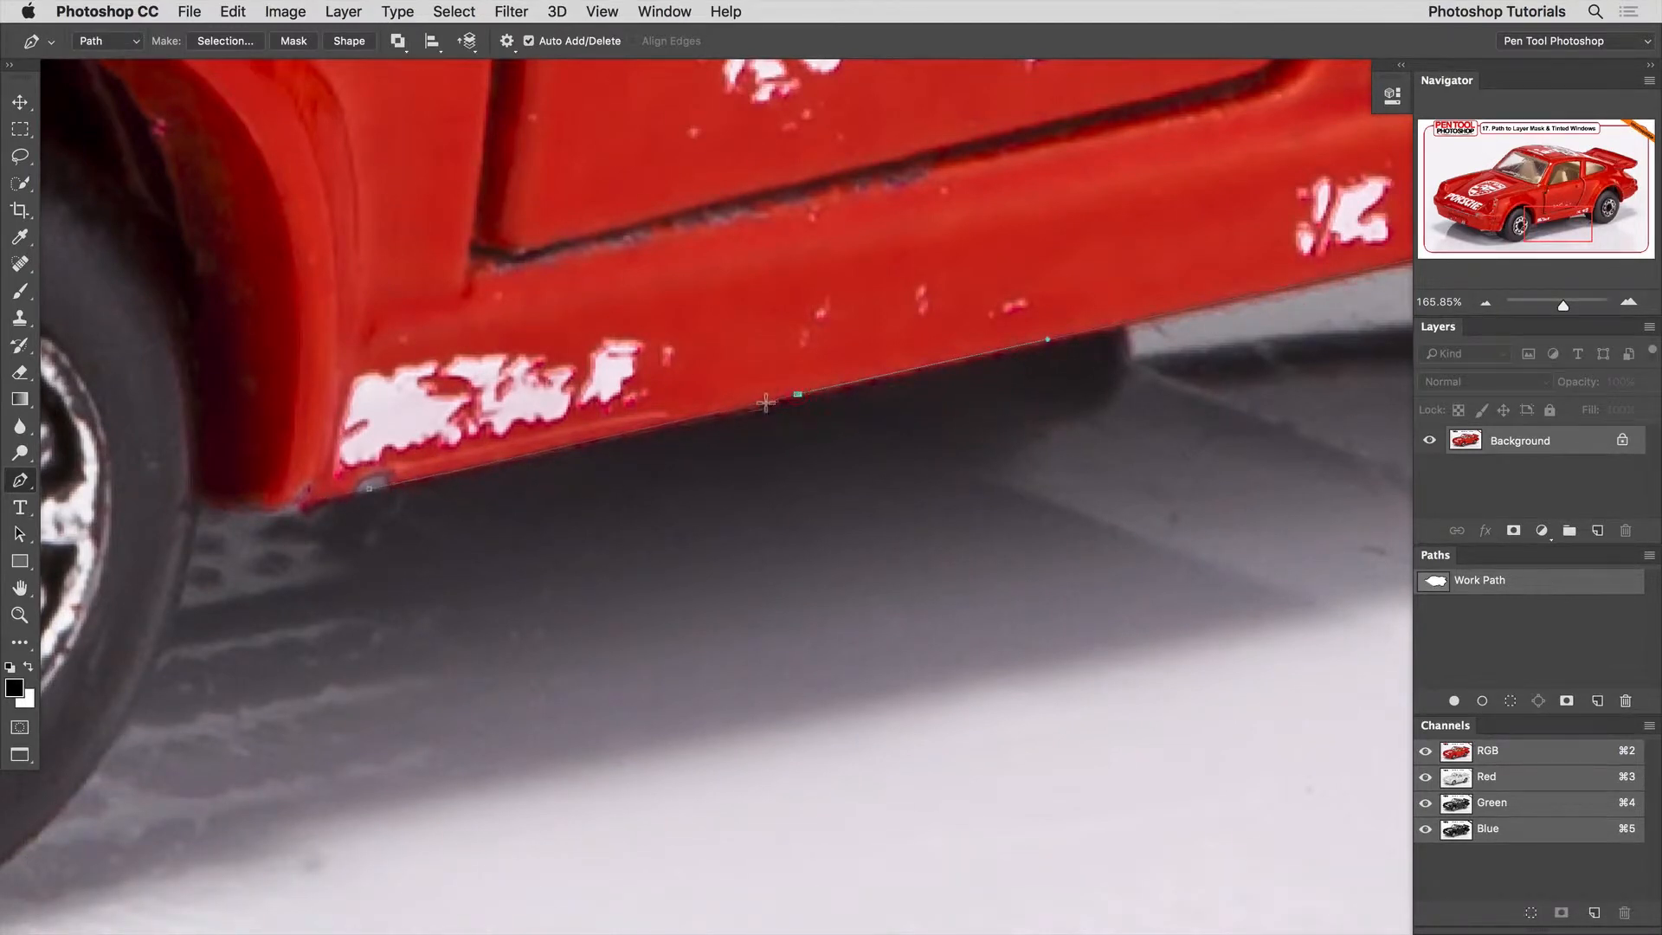
key("super+z")
key("space")
left_click_drag(1119, 412, 823, 442)
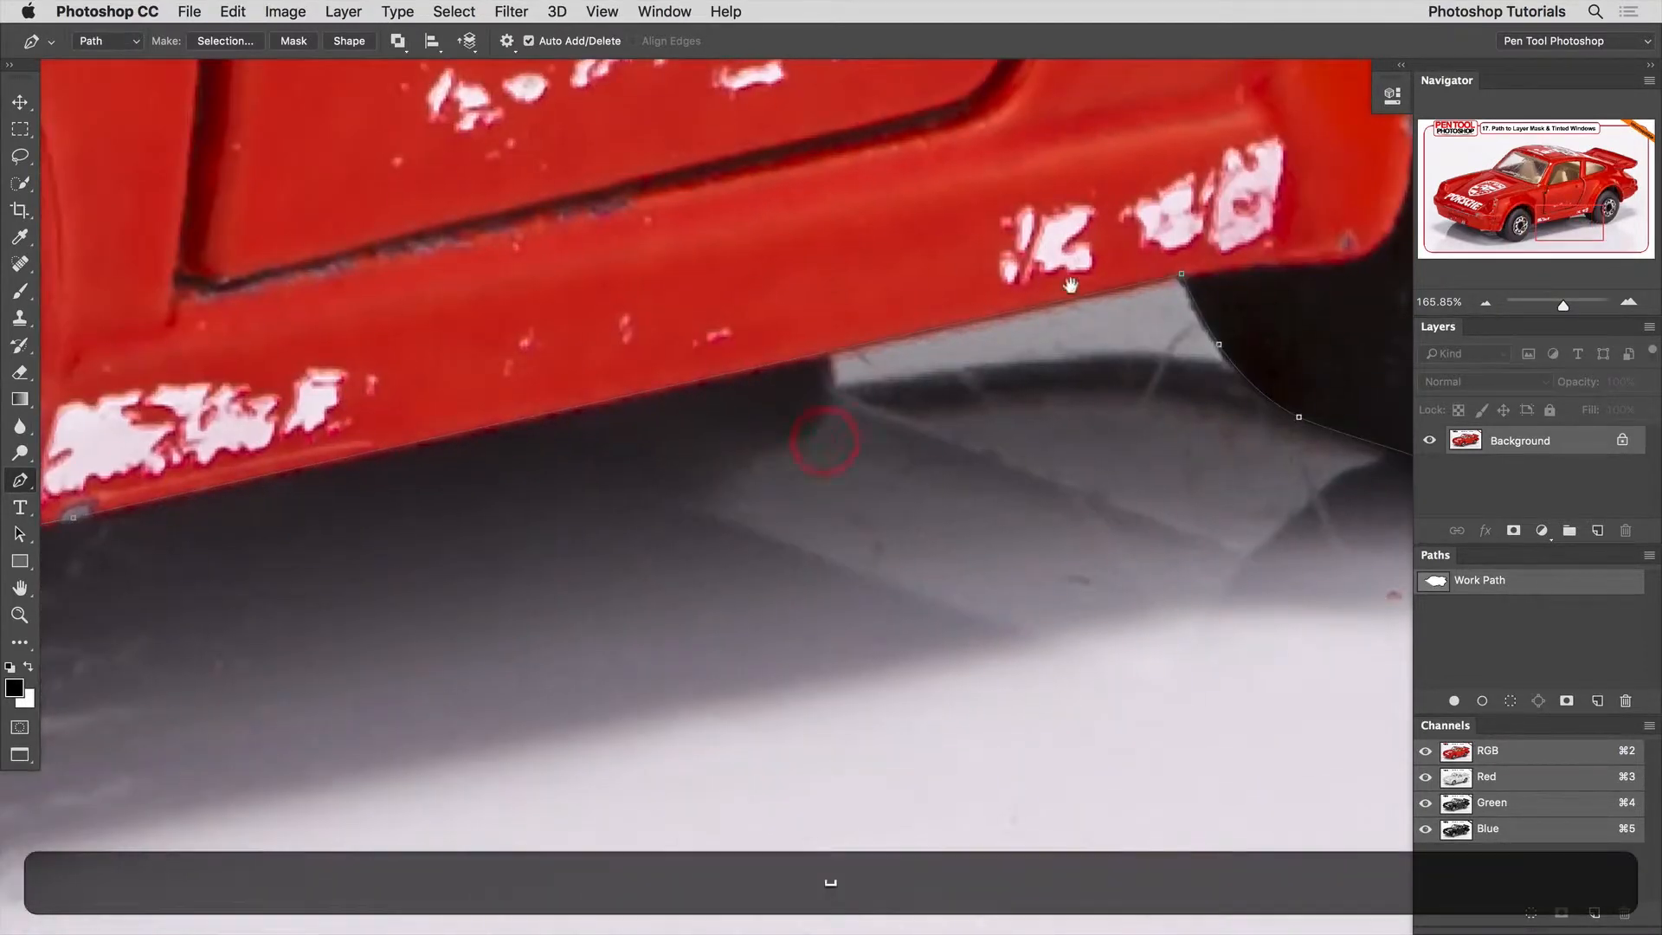
left_click_drag(531, 421, 1280, 327)
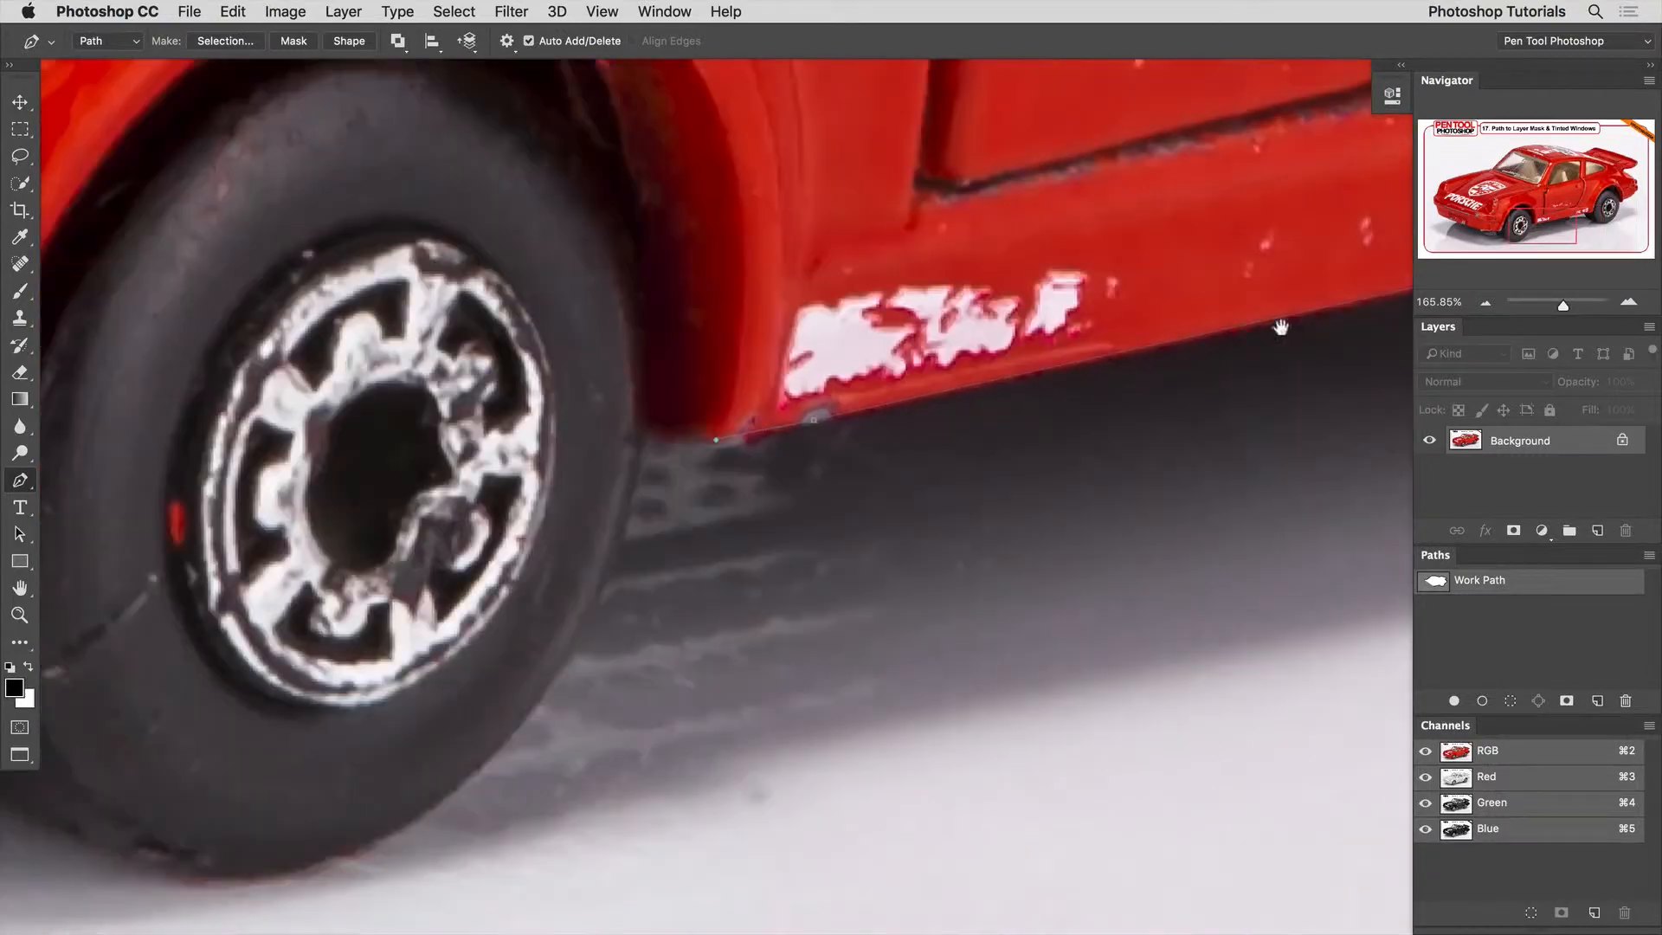
left_click_drag(1044, 388, 1064, 389)
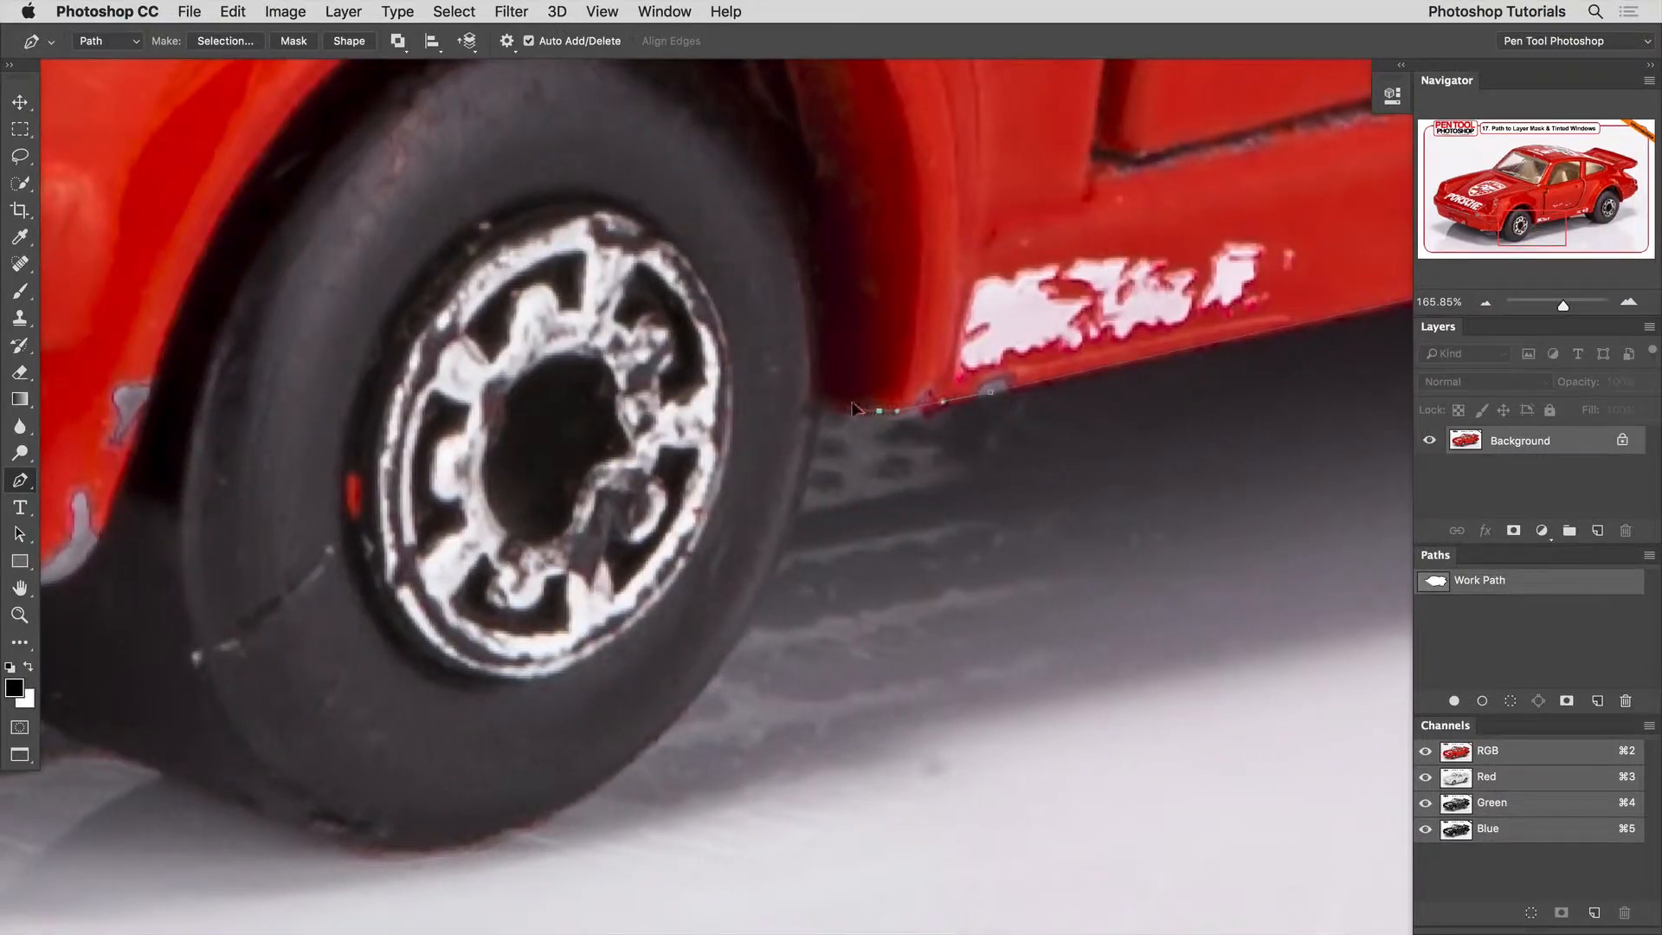
Continue the path across the front wheel arch's lower corner and around the front tyre's outer edge to its lowest point.
left_click(861, 410)
left_click_drag(803, 385, 814, 443)
left_click_drag(771, 523, 882, 414)
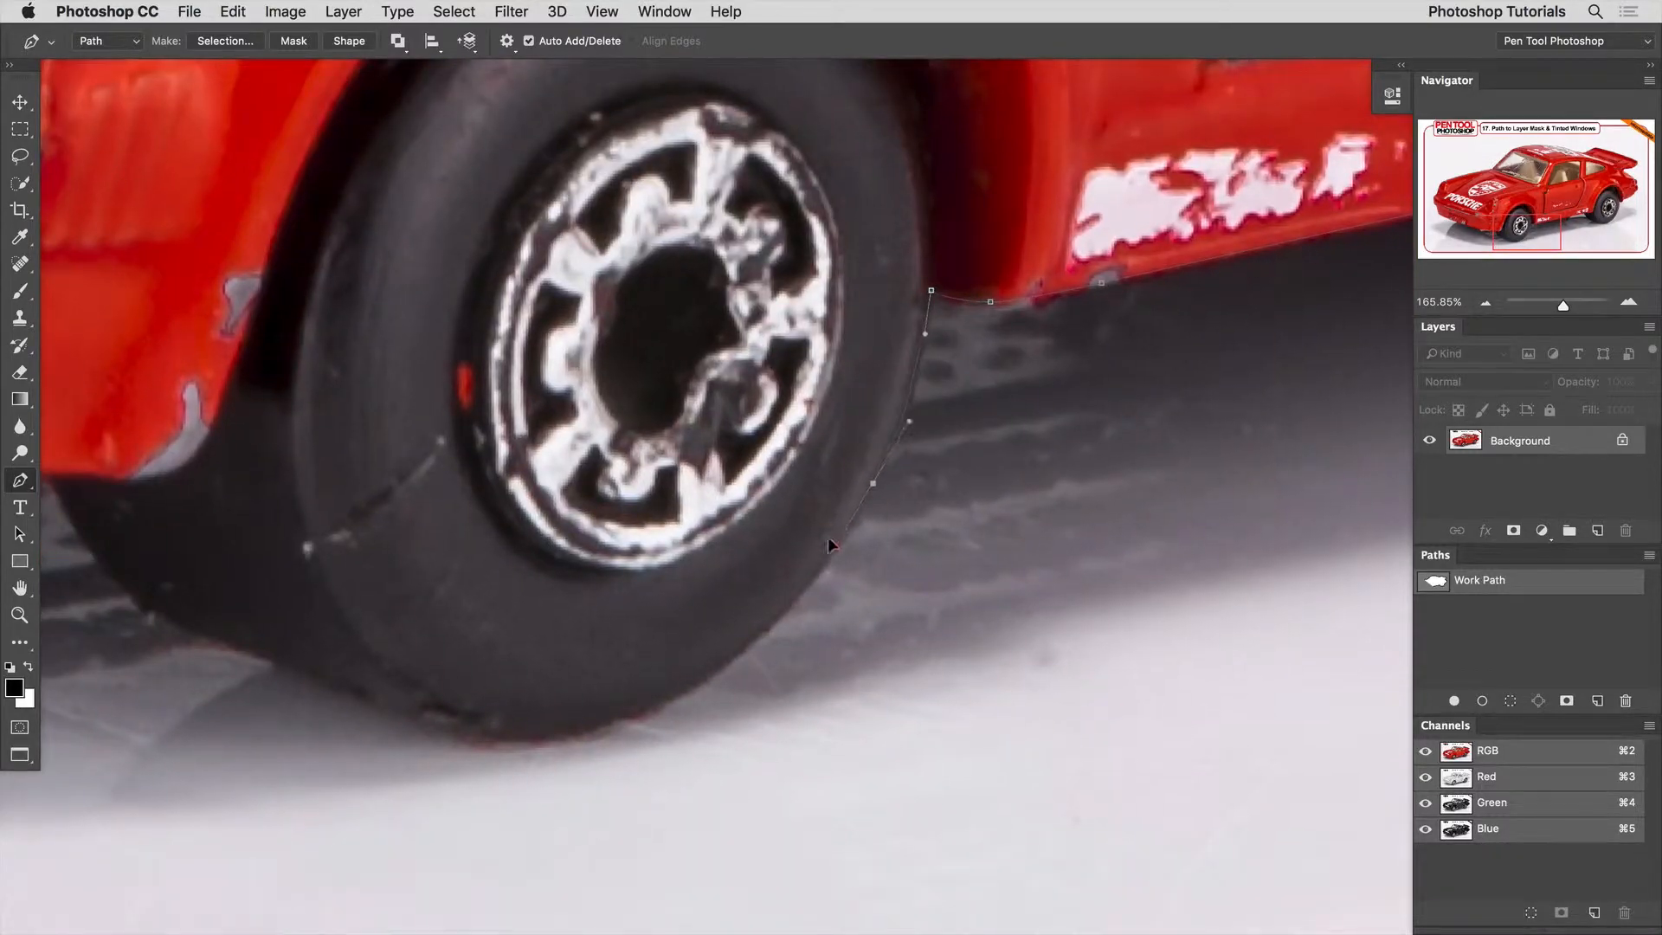
left_click_drag(828, 543, 915, 446)
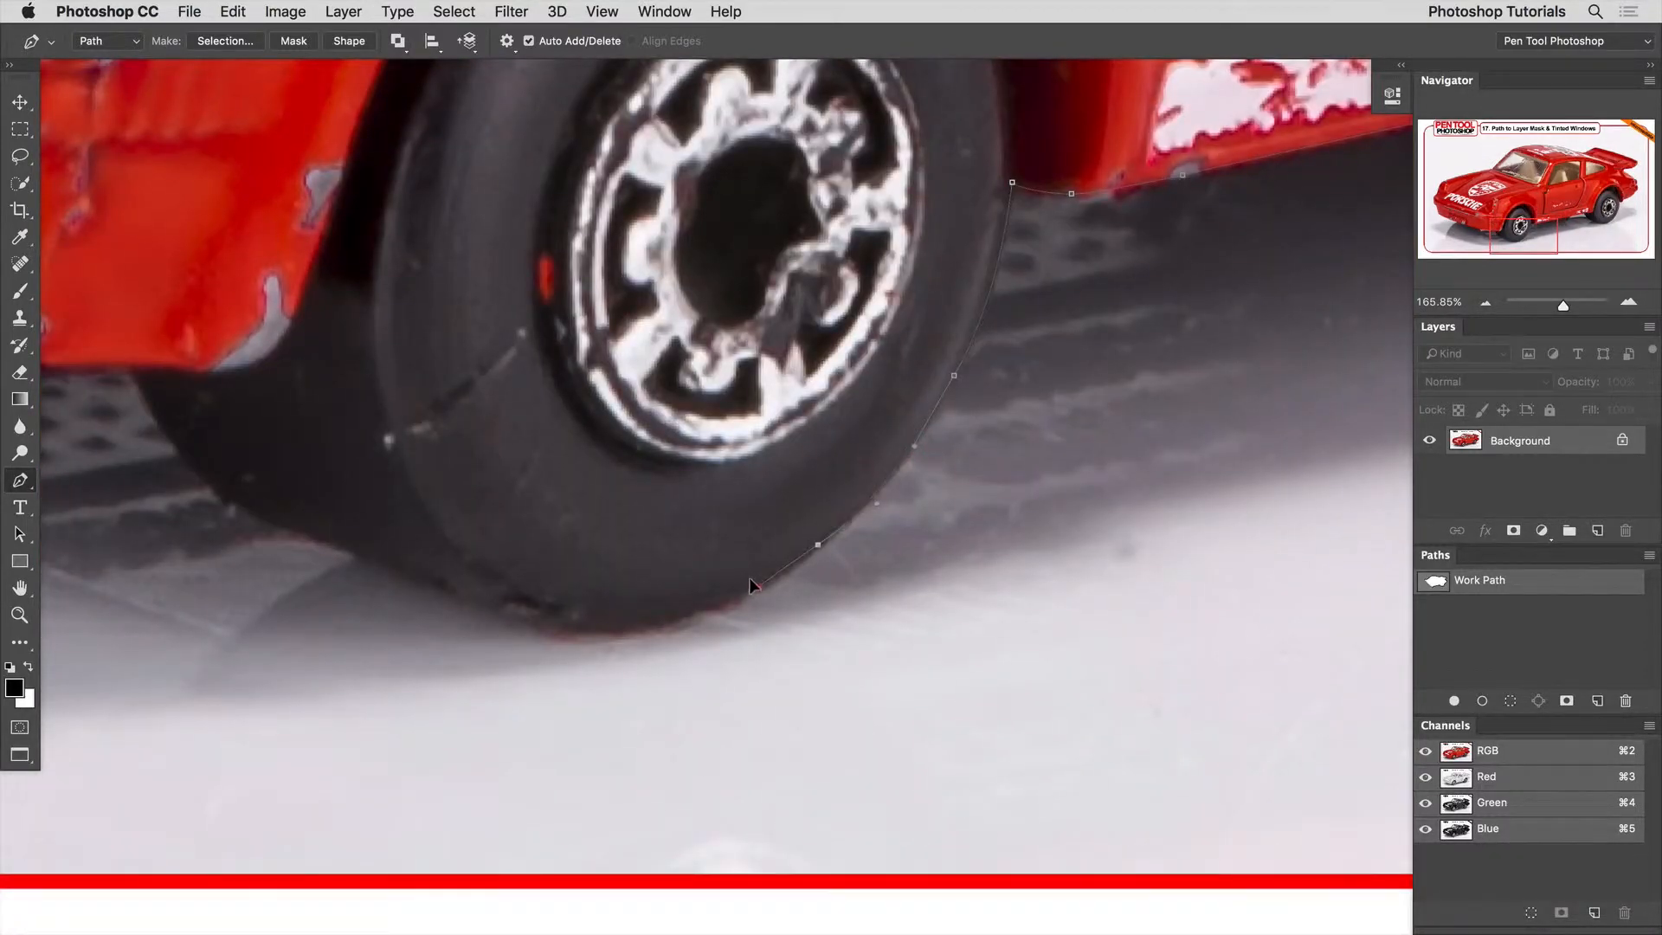
left_click_drag(749, 585, 1064, 528)
left_click_drag(919, 569, 842, 561)
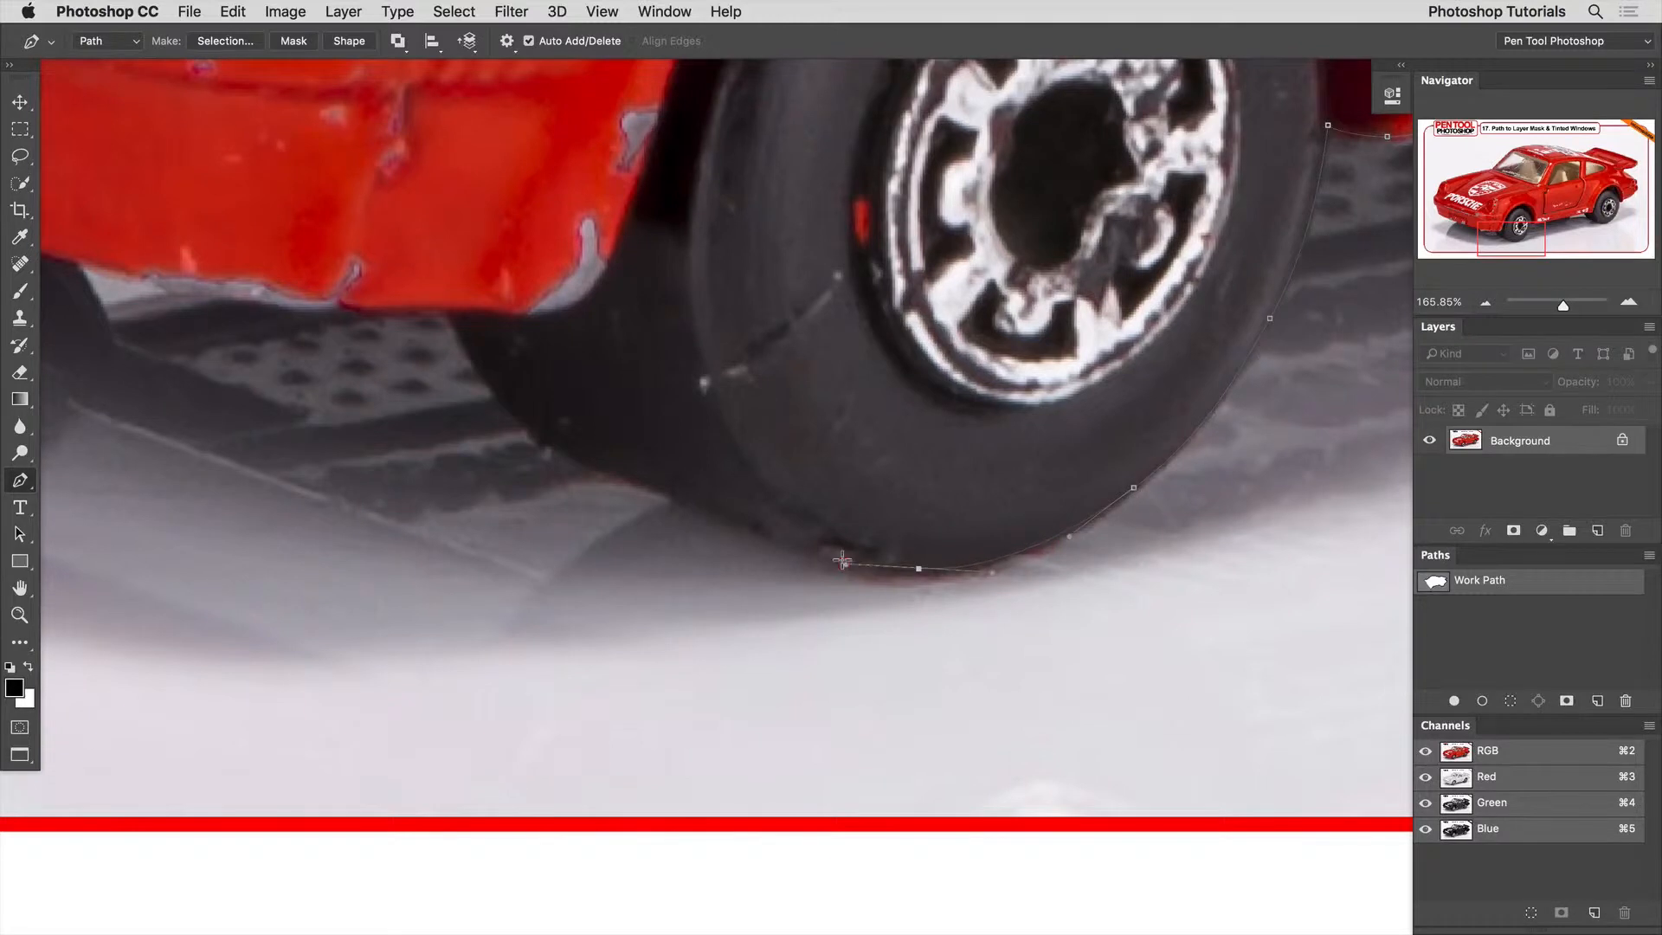
Trace the front tyre's inner lower edge up to the bumper and turn the path sharply onto the bumper's underside.
left_click_drag(730, 515, 679, 496)
left_click_drag(568, 465, 743, 563)
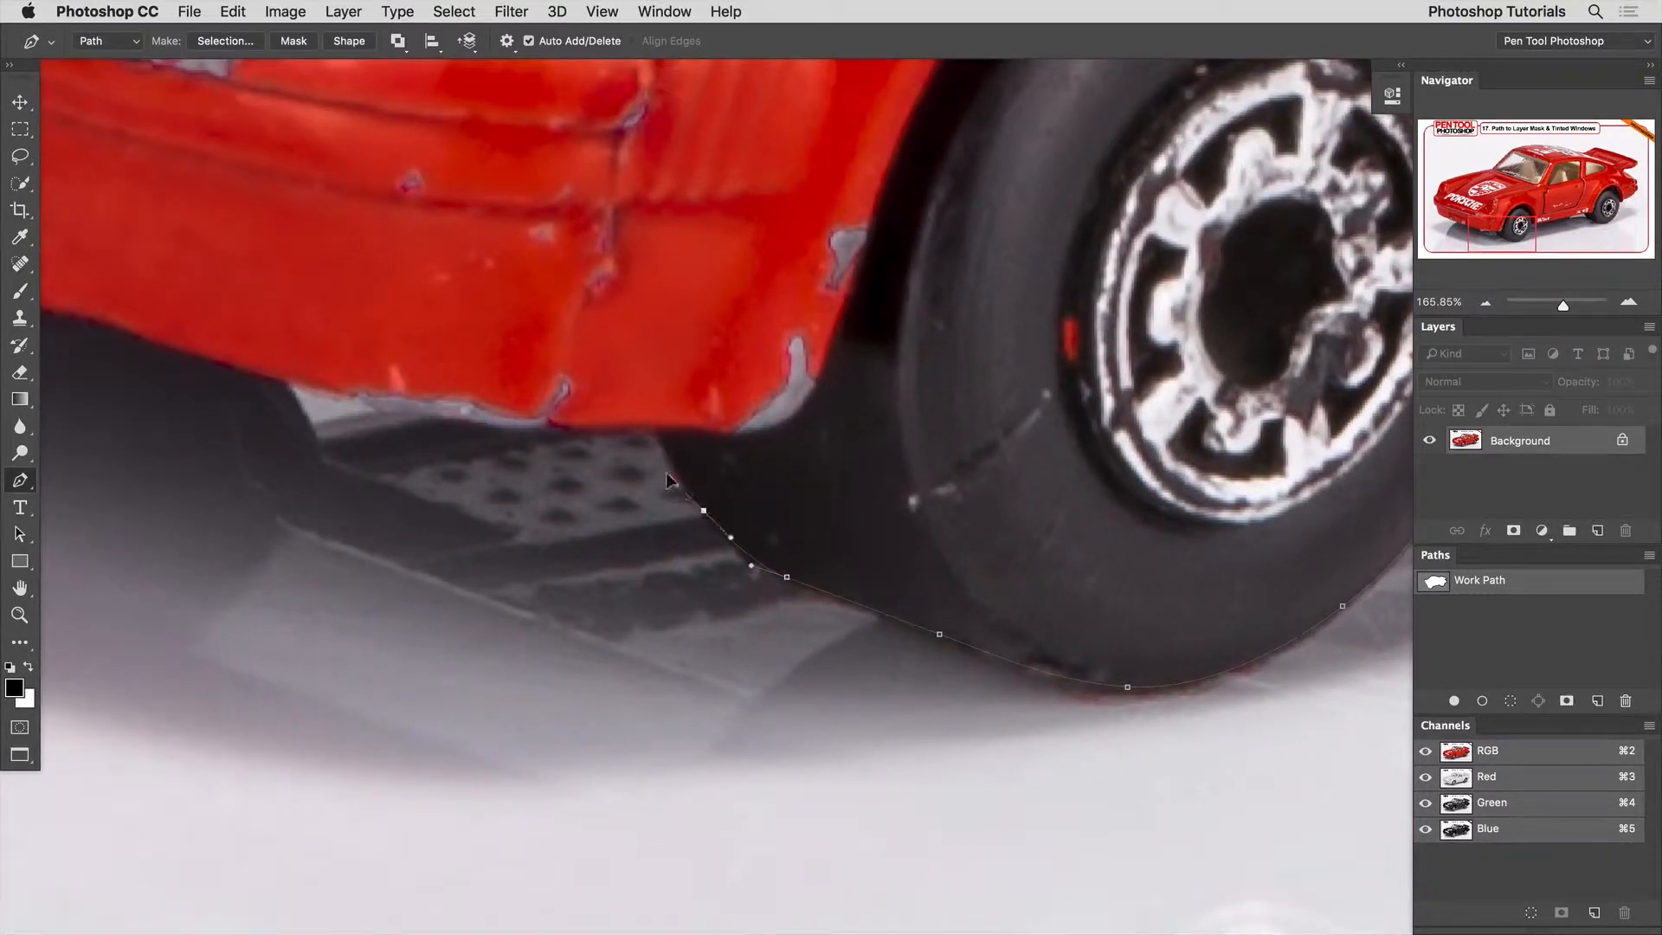
left_click_drag(657, 433, 650, 420)
key("alt")
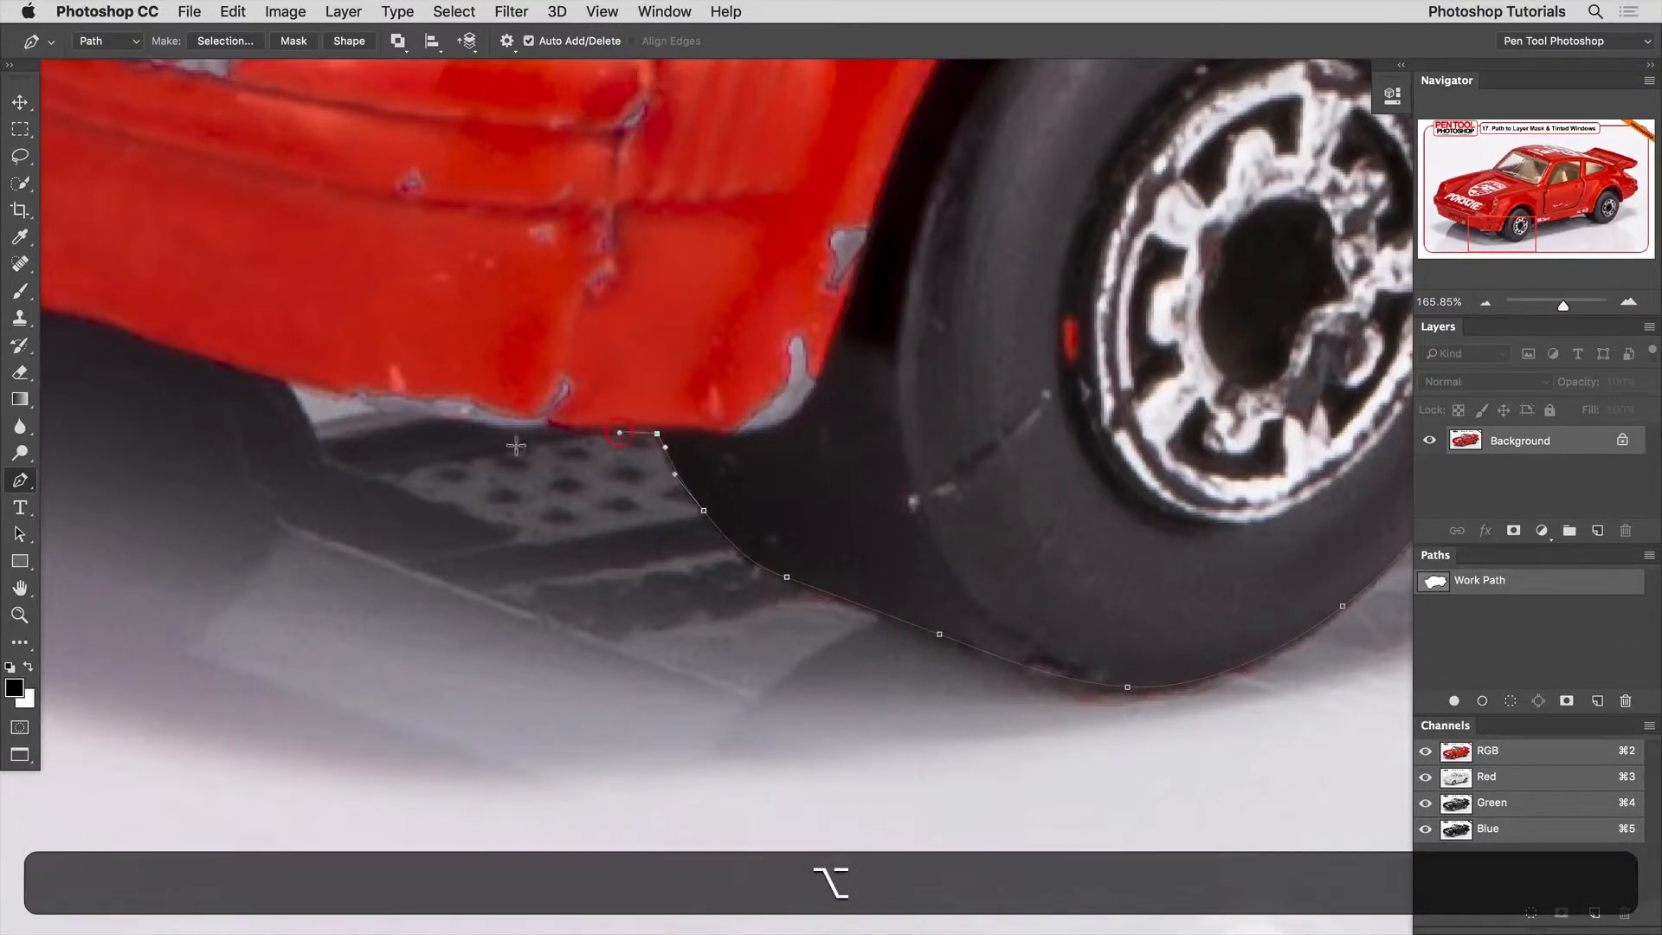
left_click_drag(516, 446, 830, 521)
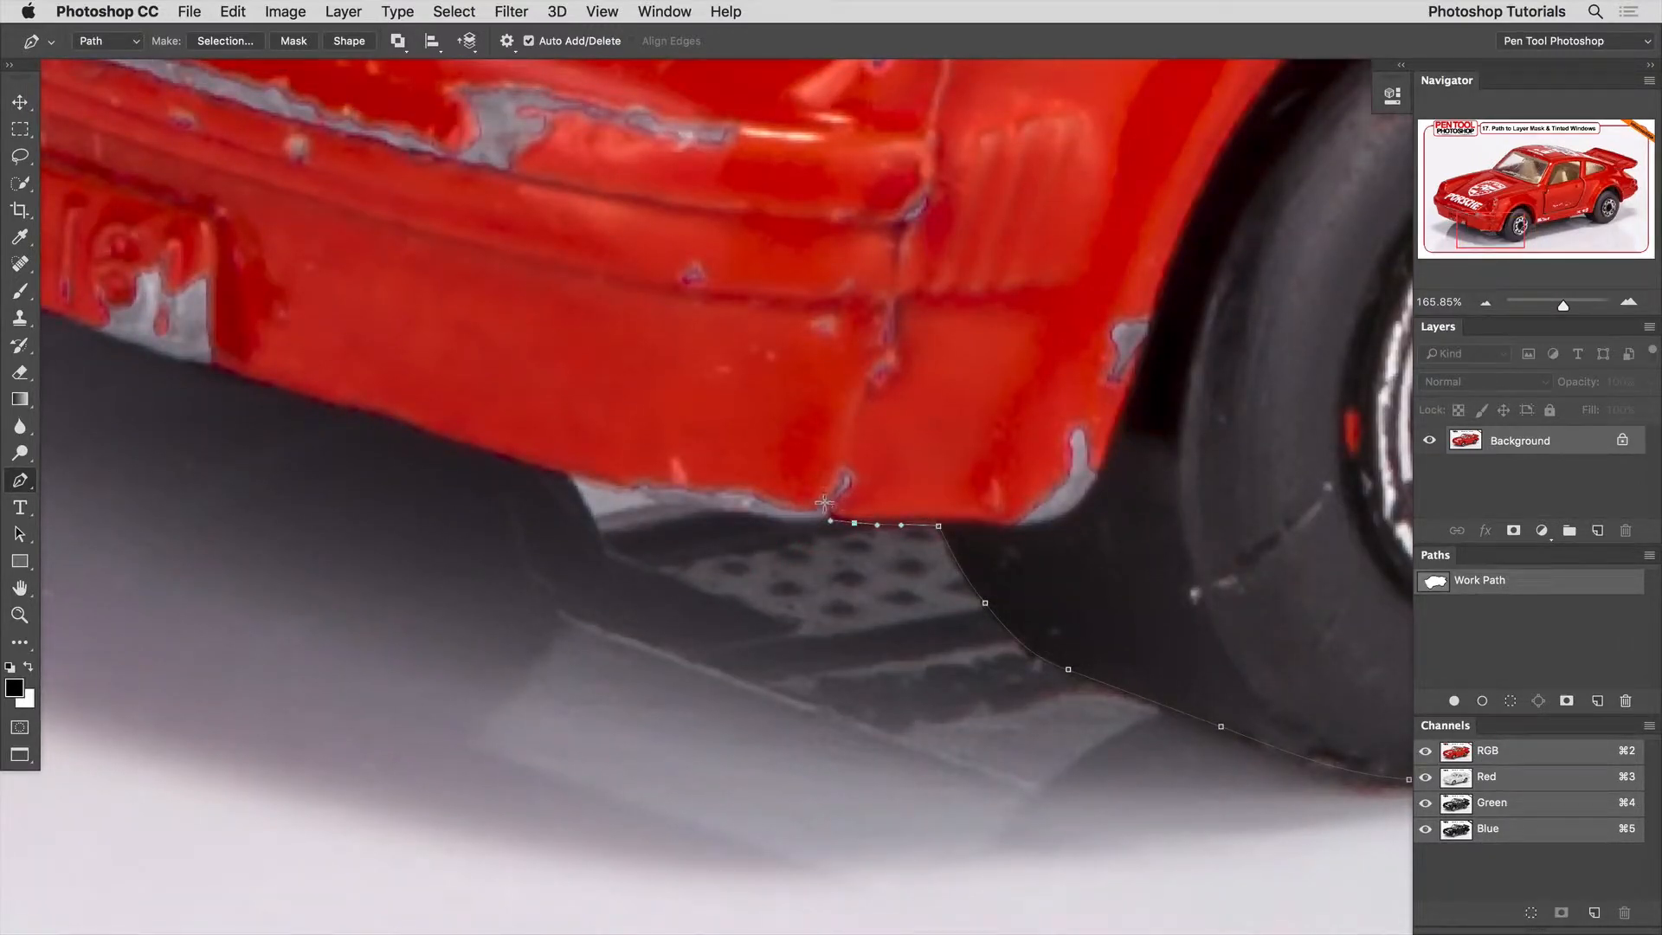
Trace the path along the front bumper's lower edge, past the chipped paint to the far end of the number plate.
left_click_drag(828, 506, 734, 543)
left_click_drag(576, 497, 579, 497)
left_click_drag(346, 492, 642, 573)
left_click_drag(735, 537, 625, 504)
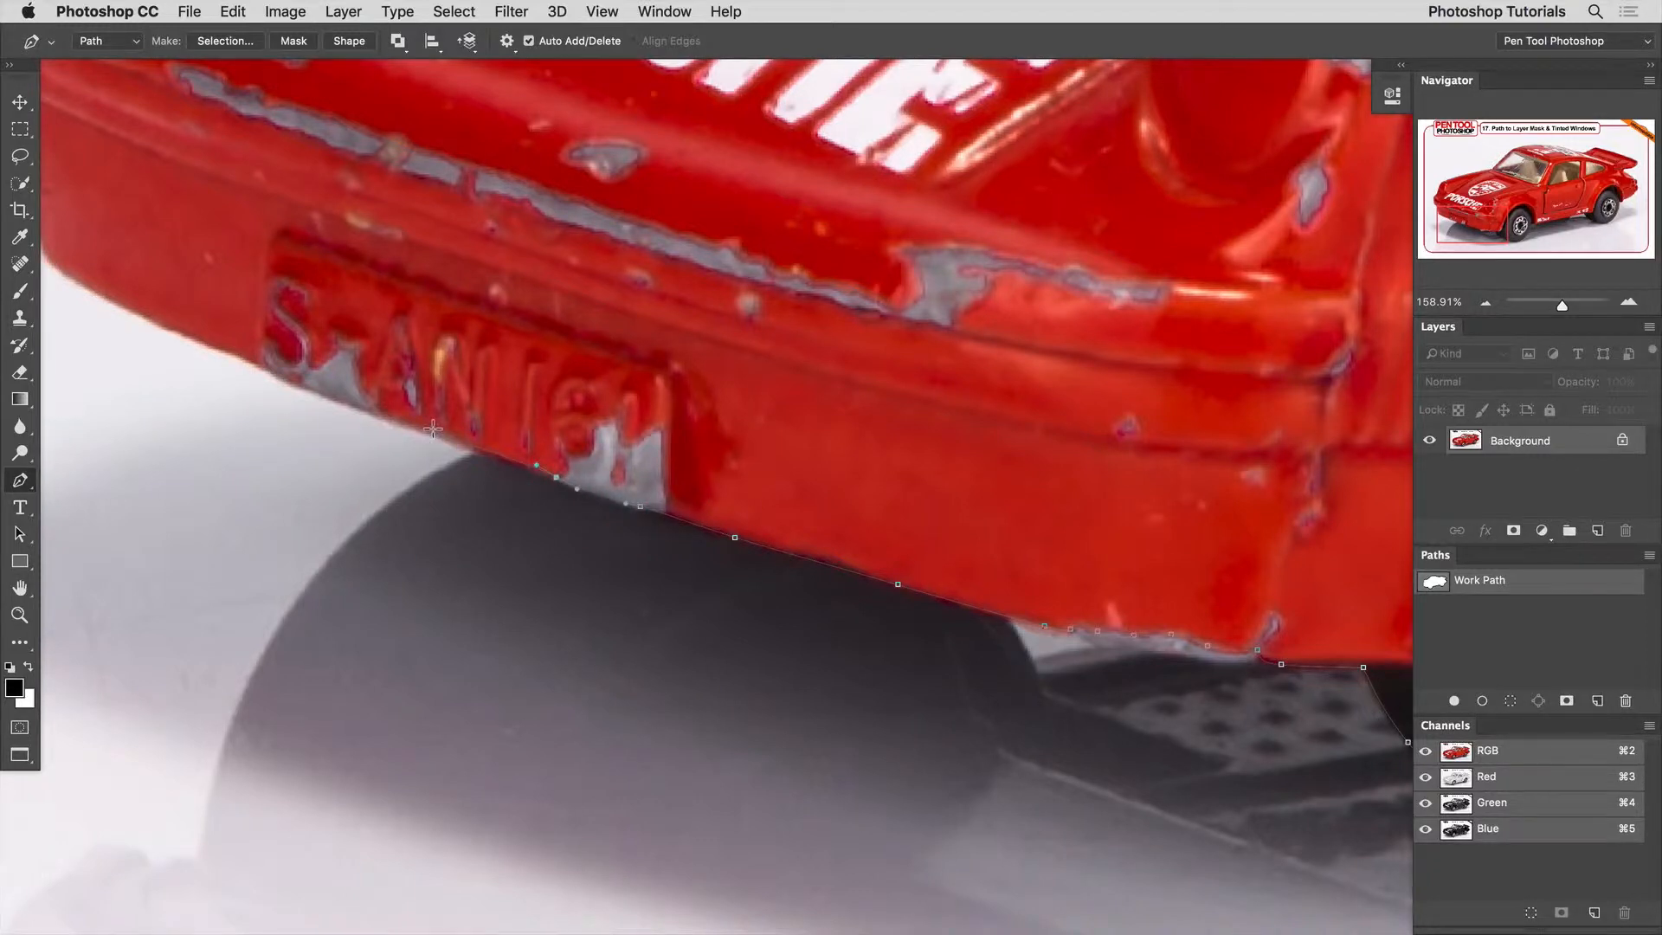
left_click(405, 418)
left_click_drag(285, 374, 802, 684)
key("super+z")
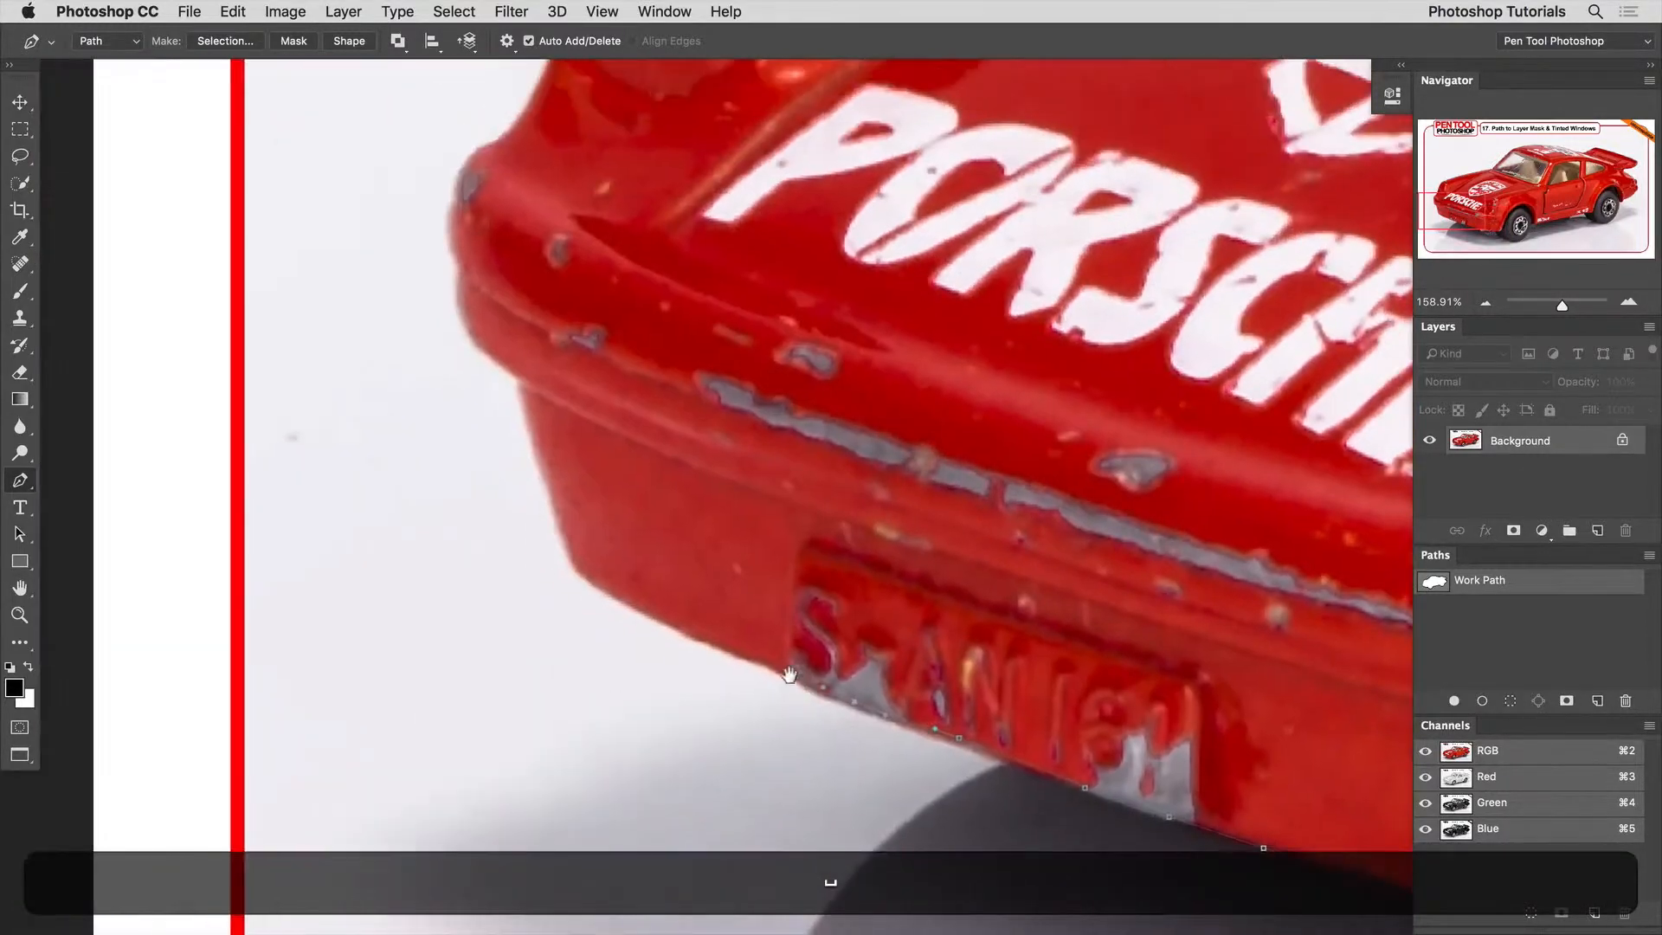
left_click(813, 684)
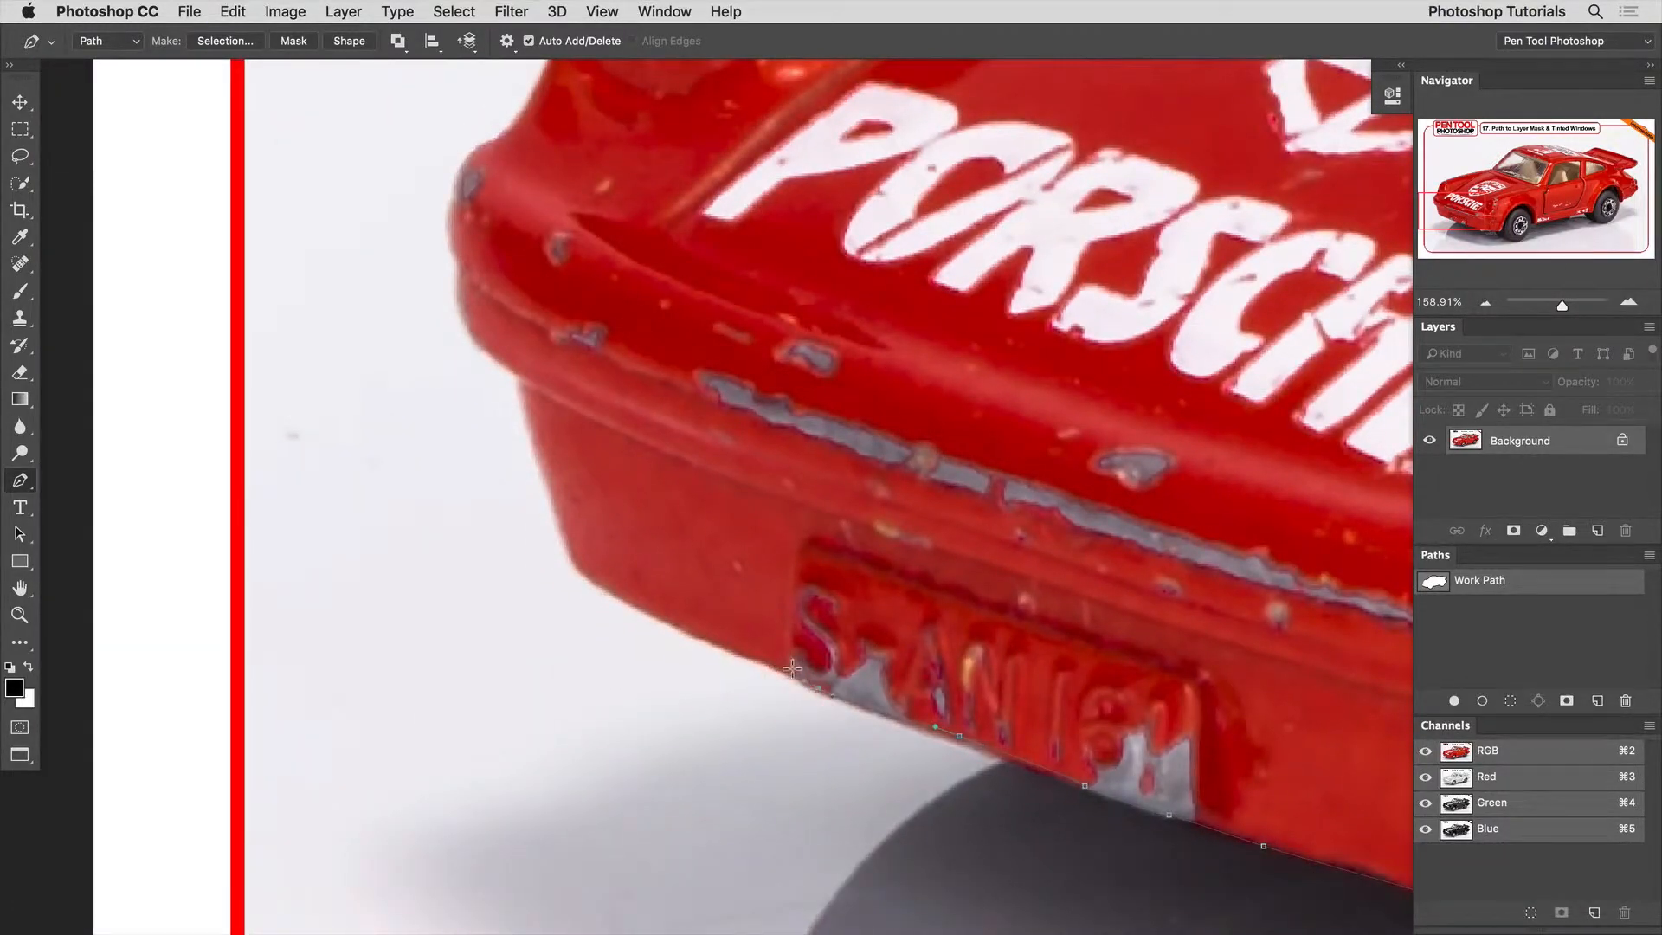
Trace the rest of the bumper's lower edge, around its outer corner and up the car's nose towards the far headlight.
key("alt")
left_click(751, 658, "alt+super")
left_click_drag(531, 438, 702, 702)
left_click_drag(677, 597, 559, 670)
left_click(647, 604)
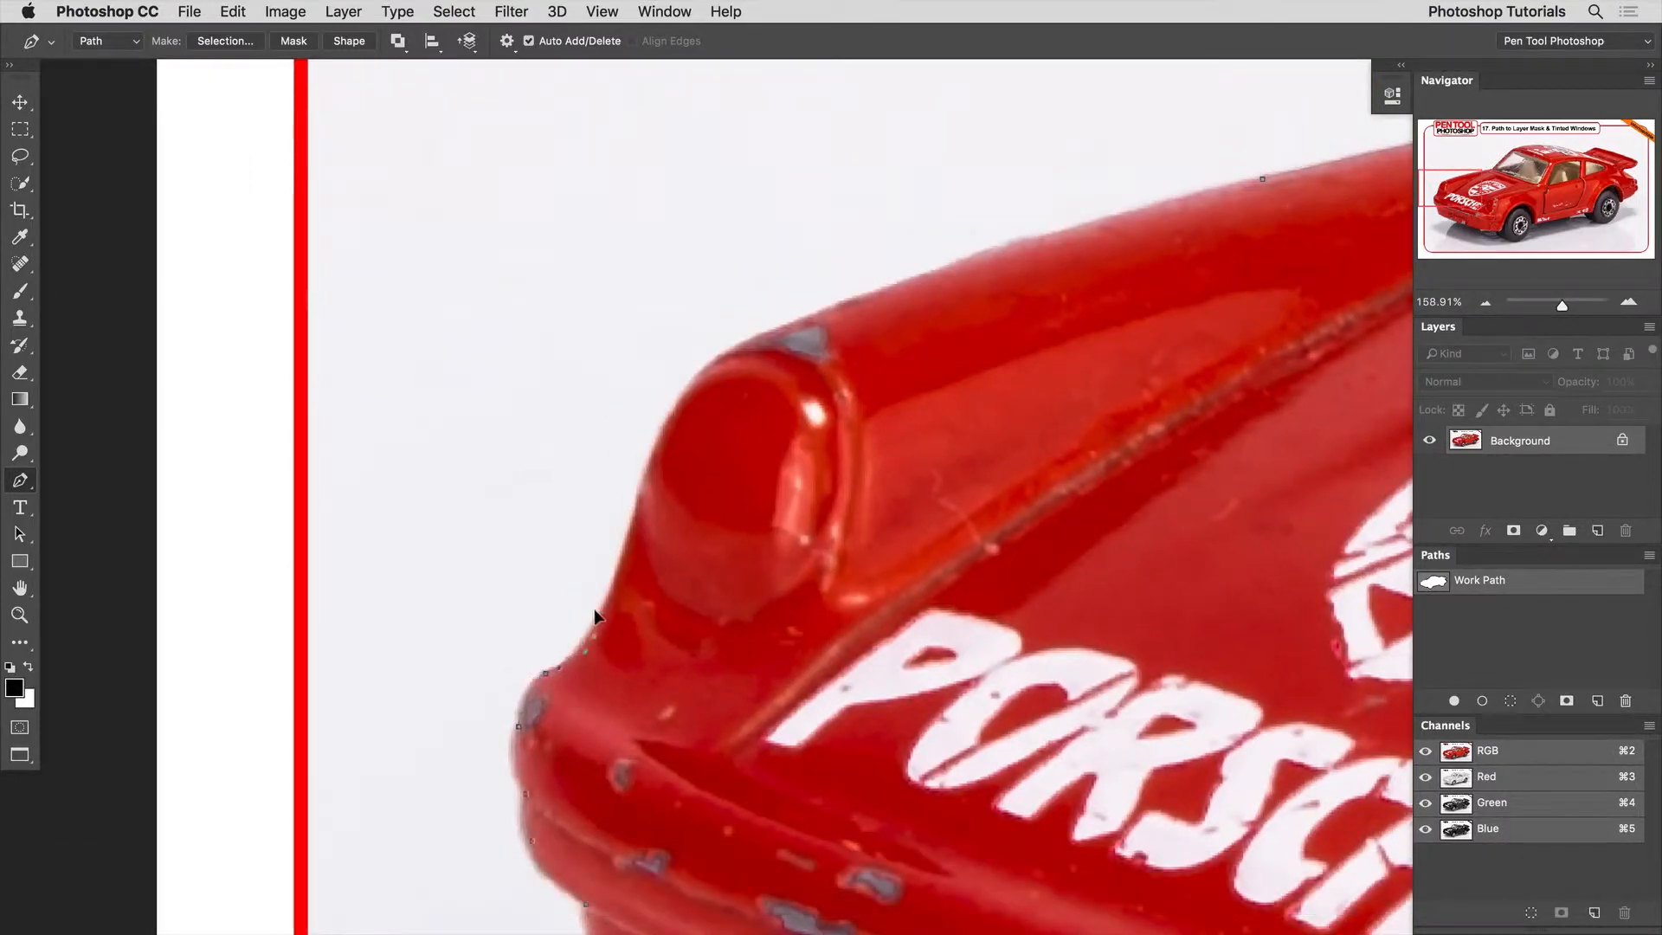
Trace the path around the far headlight and along the top of the fender, closing the car's outline at its starting anchor.
left_click_drag(597, 613, 449, 633)
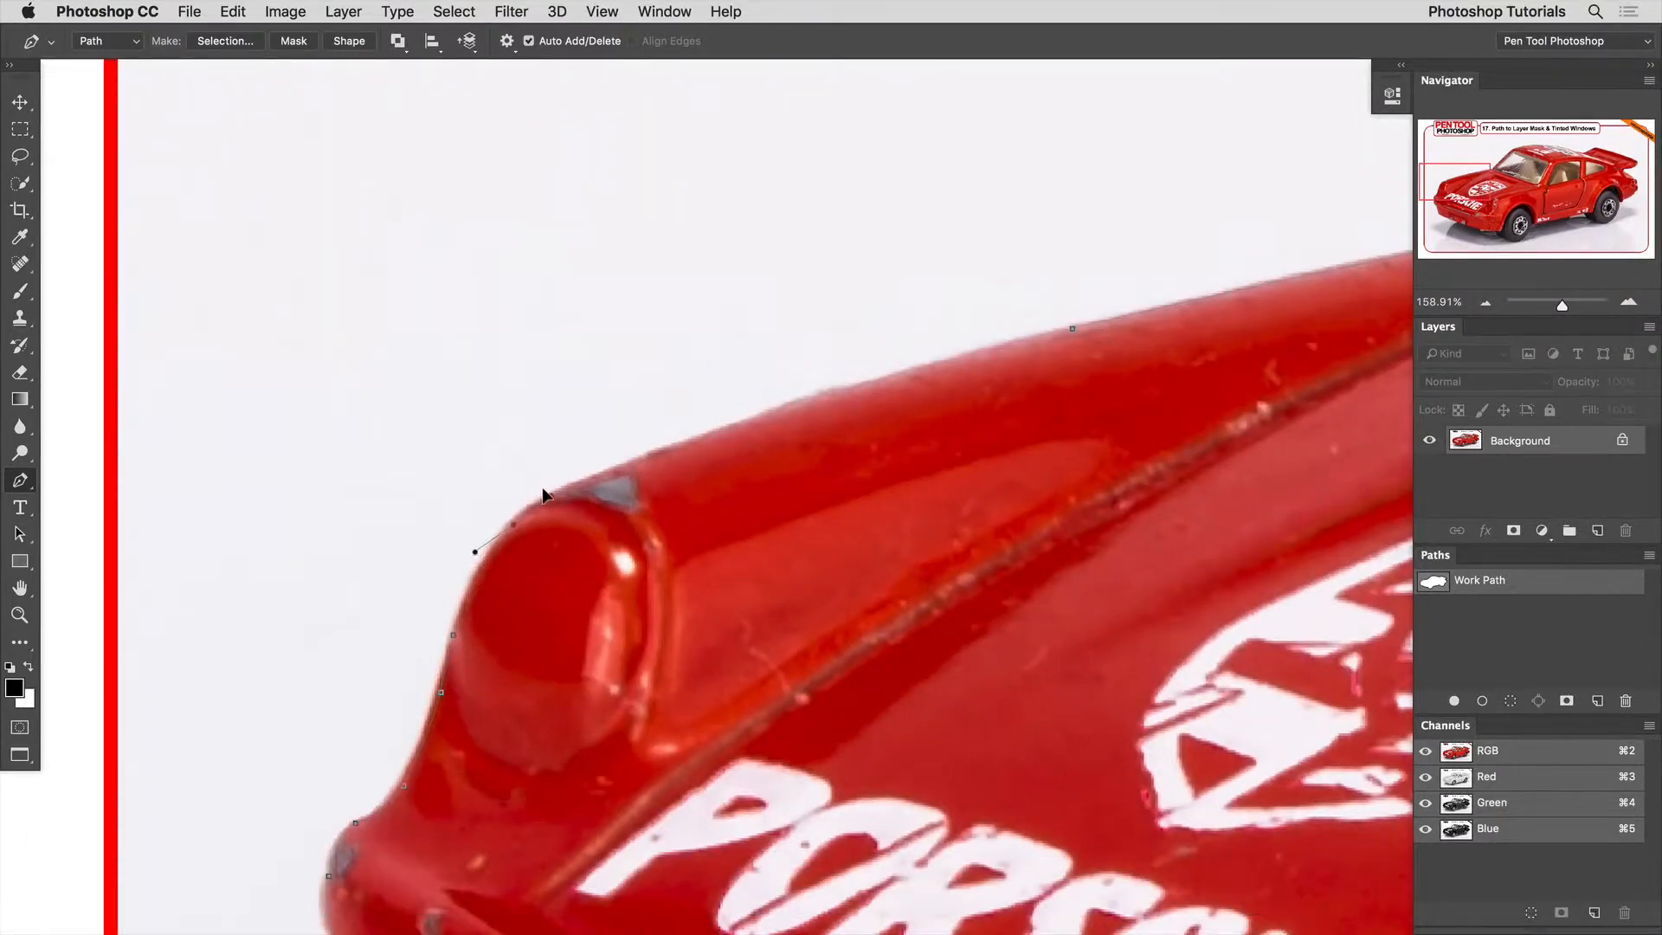
left_click_drag(543, 489, 366, 559)
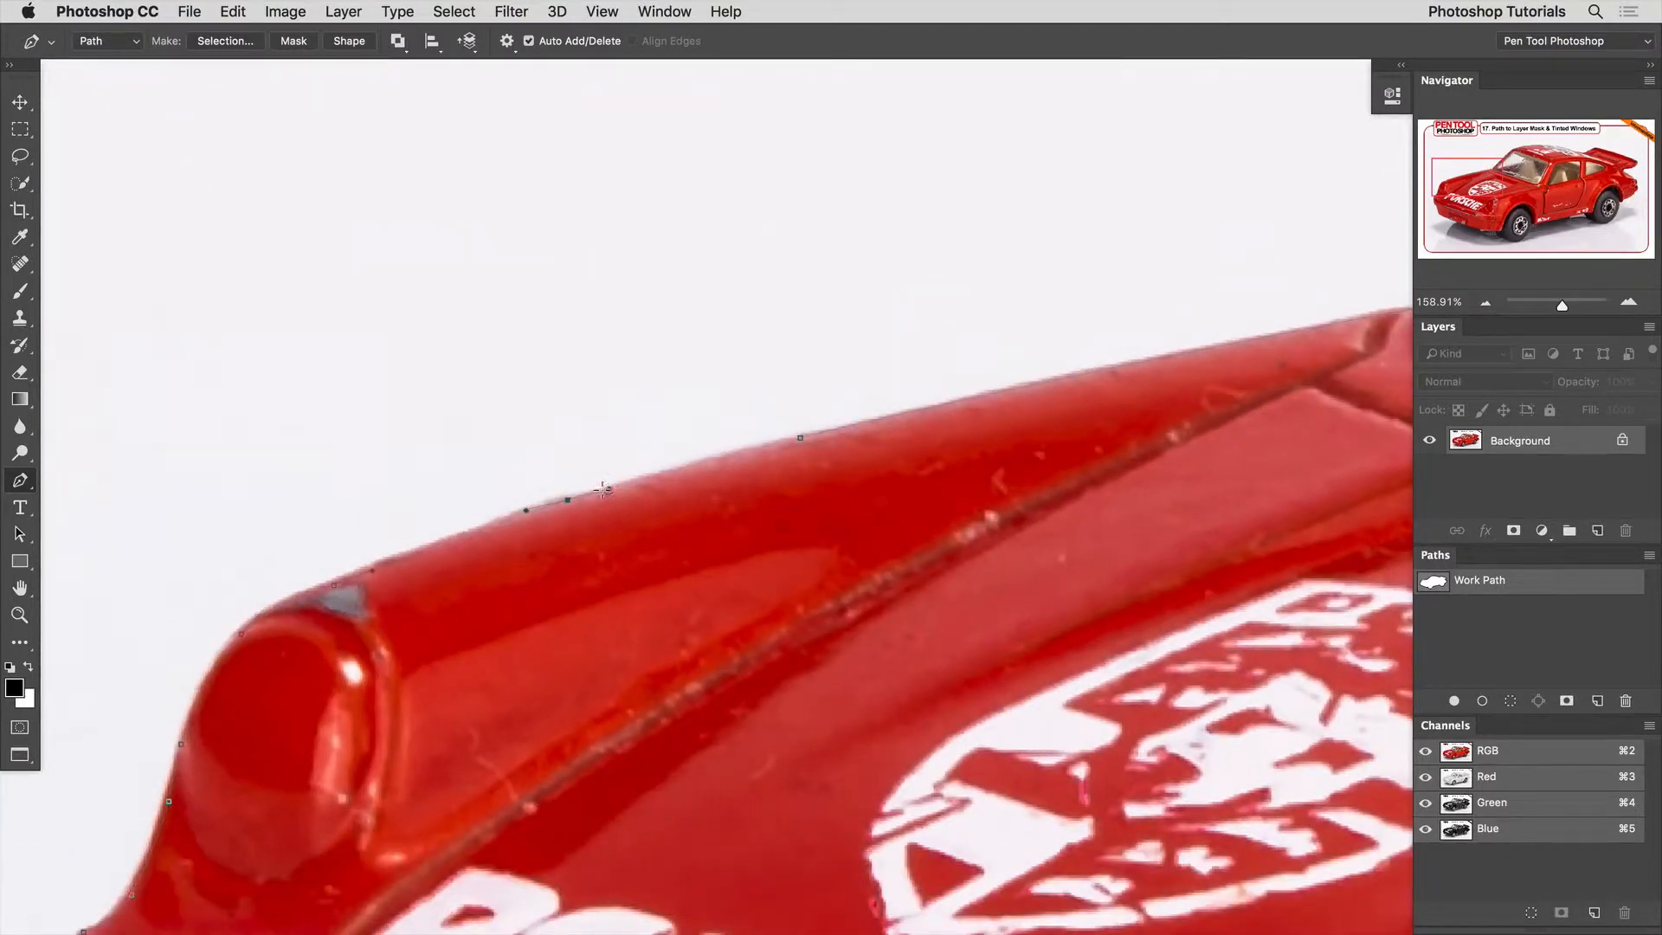
left_click_drag(604, 489, 610, 489)
left_click(793, 439)
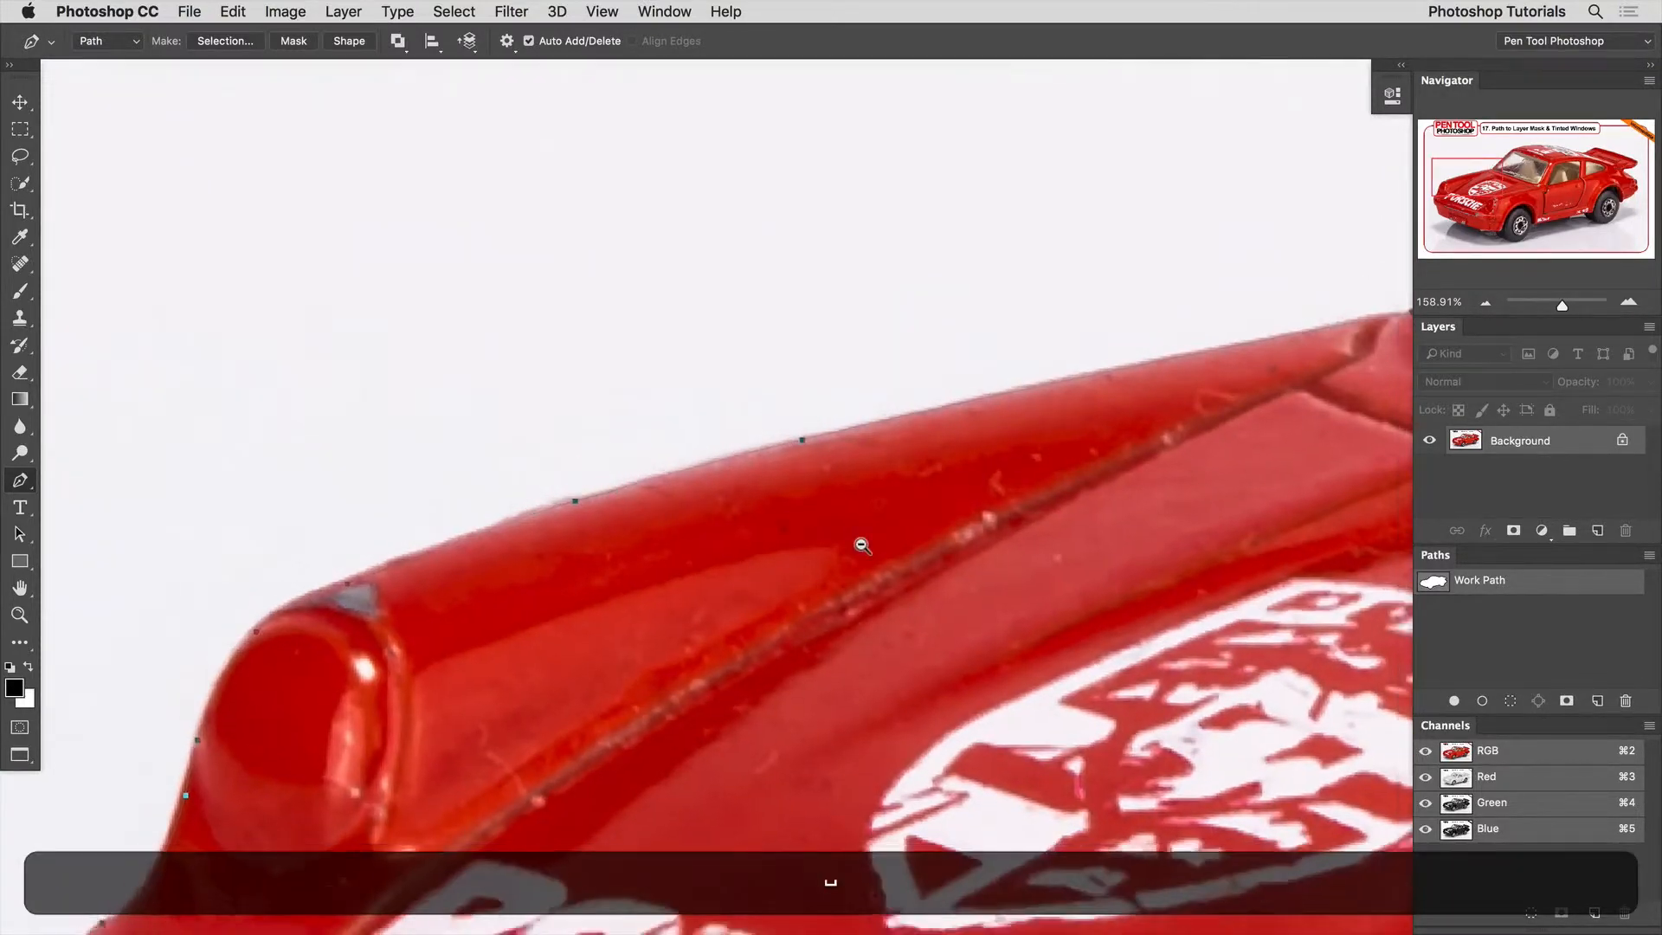
key("super+0")
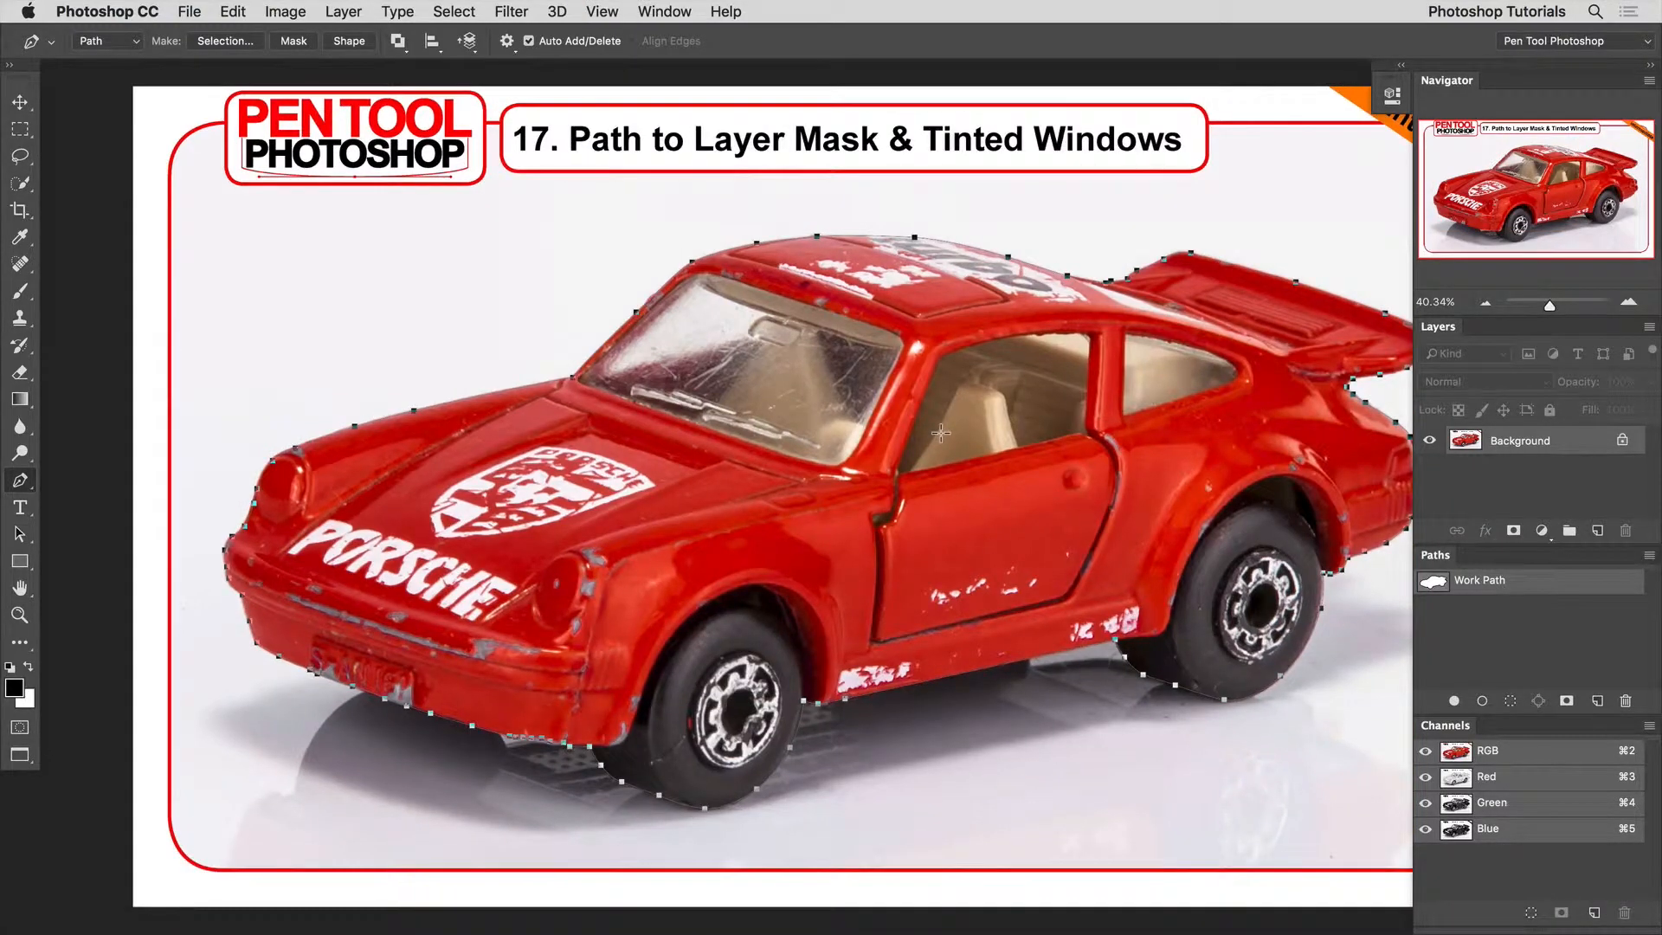
Save the car outline's work path under the default name and deselect it.
double_click(1579, 583)
key("Return")
left_click(1547, 637)
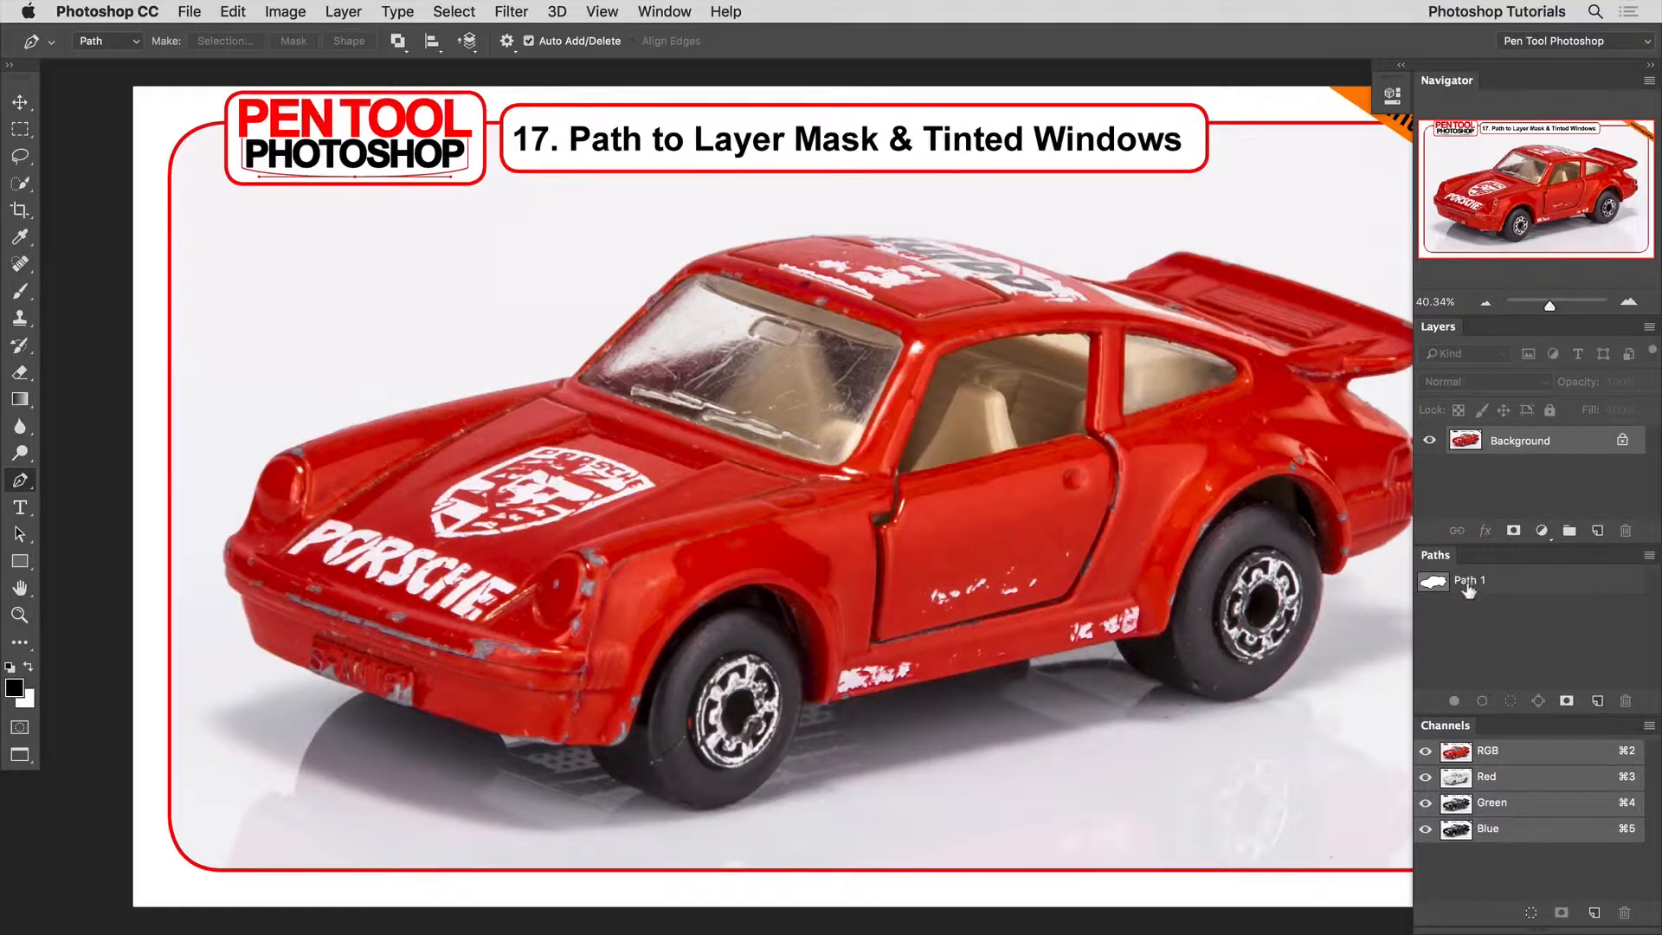
Draw a closed path roughly around the bright reflection on the windshield.
left_click_drag(619, 351, 639, 396)
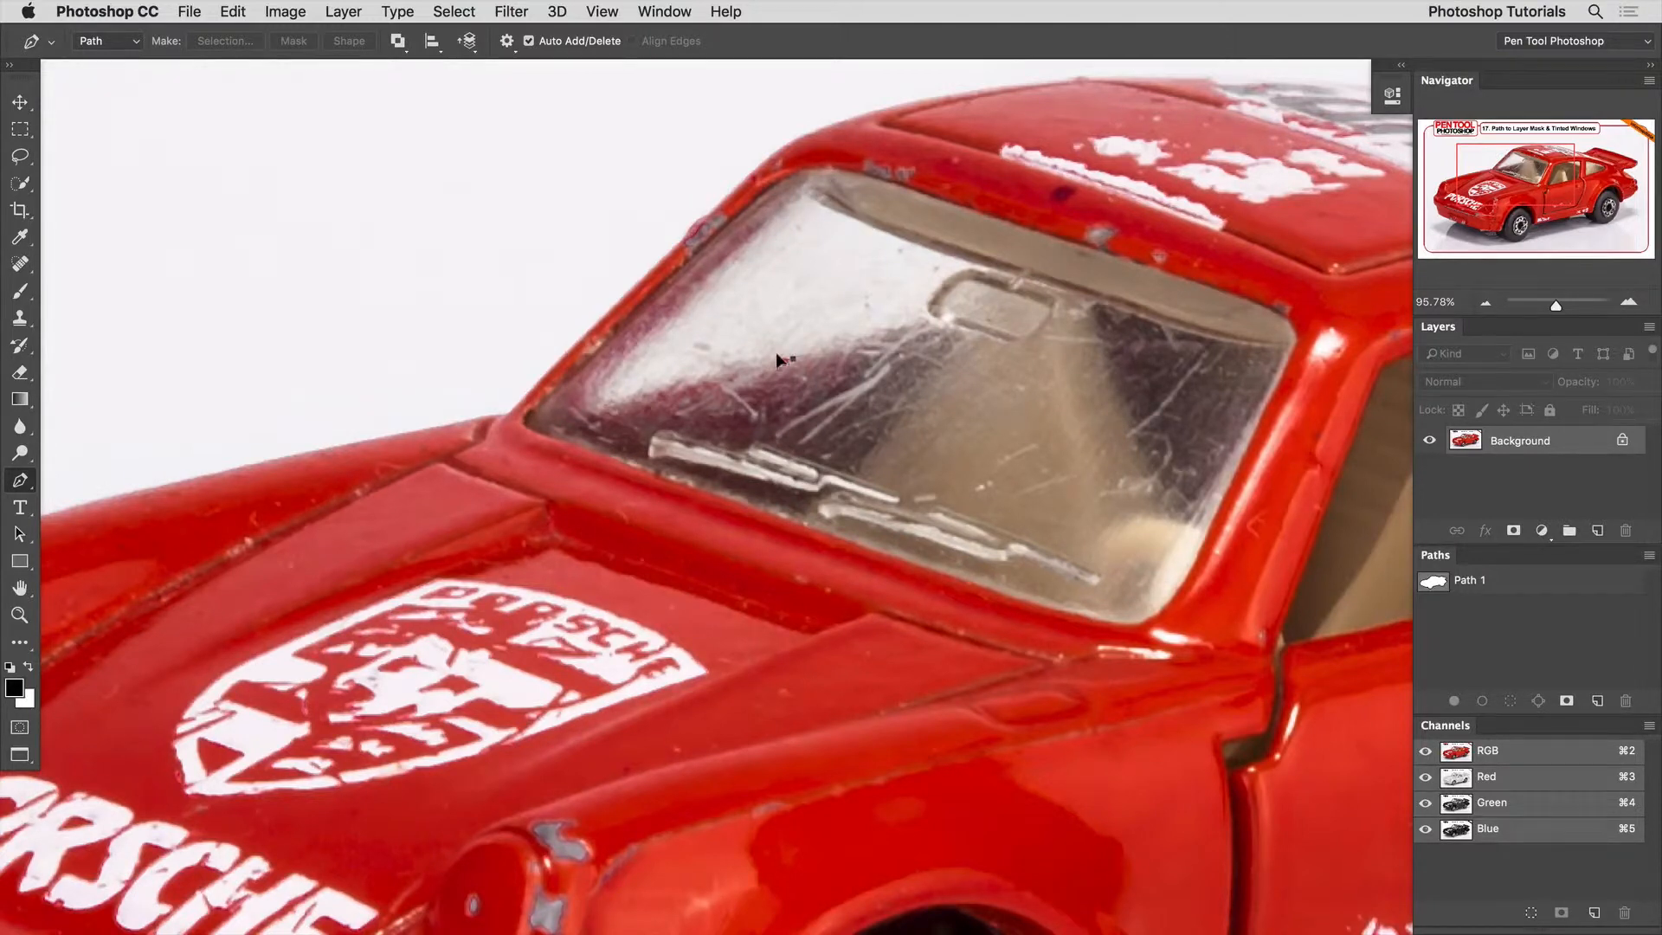
left_click_drag(793, 357, 748, 371)
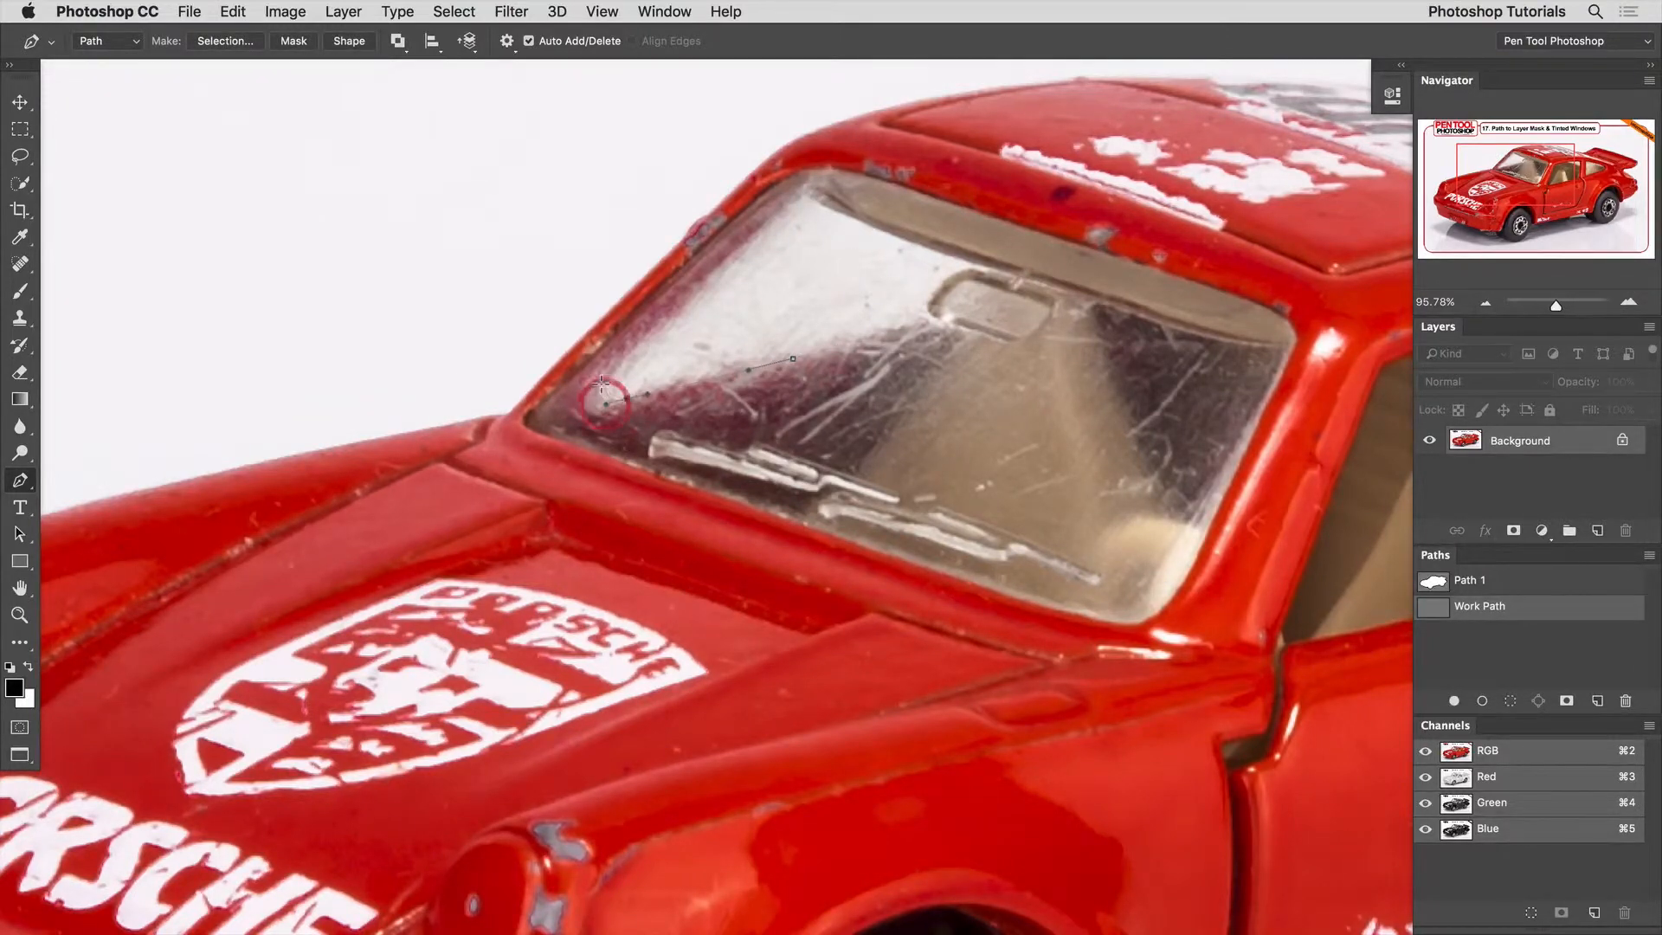
left_click_drag(605, 390, 607, 373)
left_click_drag(742, 252, 826, 177)
left_click_drag(1021, 294, 995, 307)
left_click(934, 320)
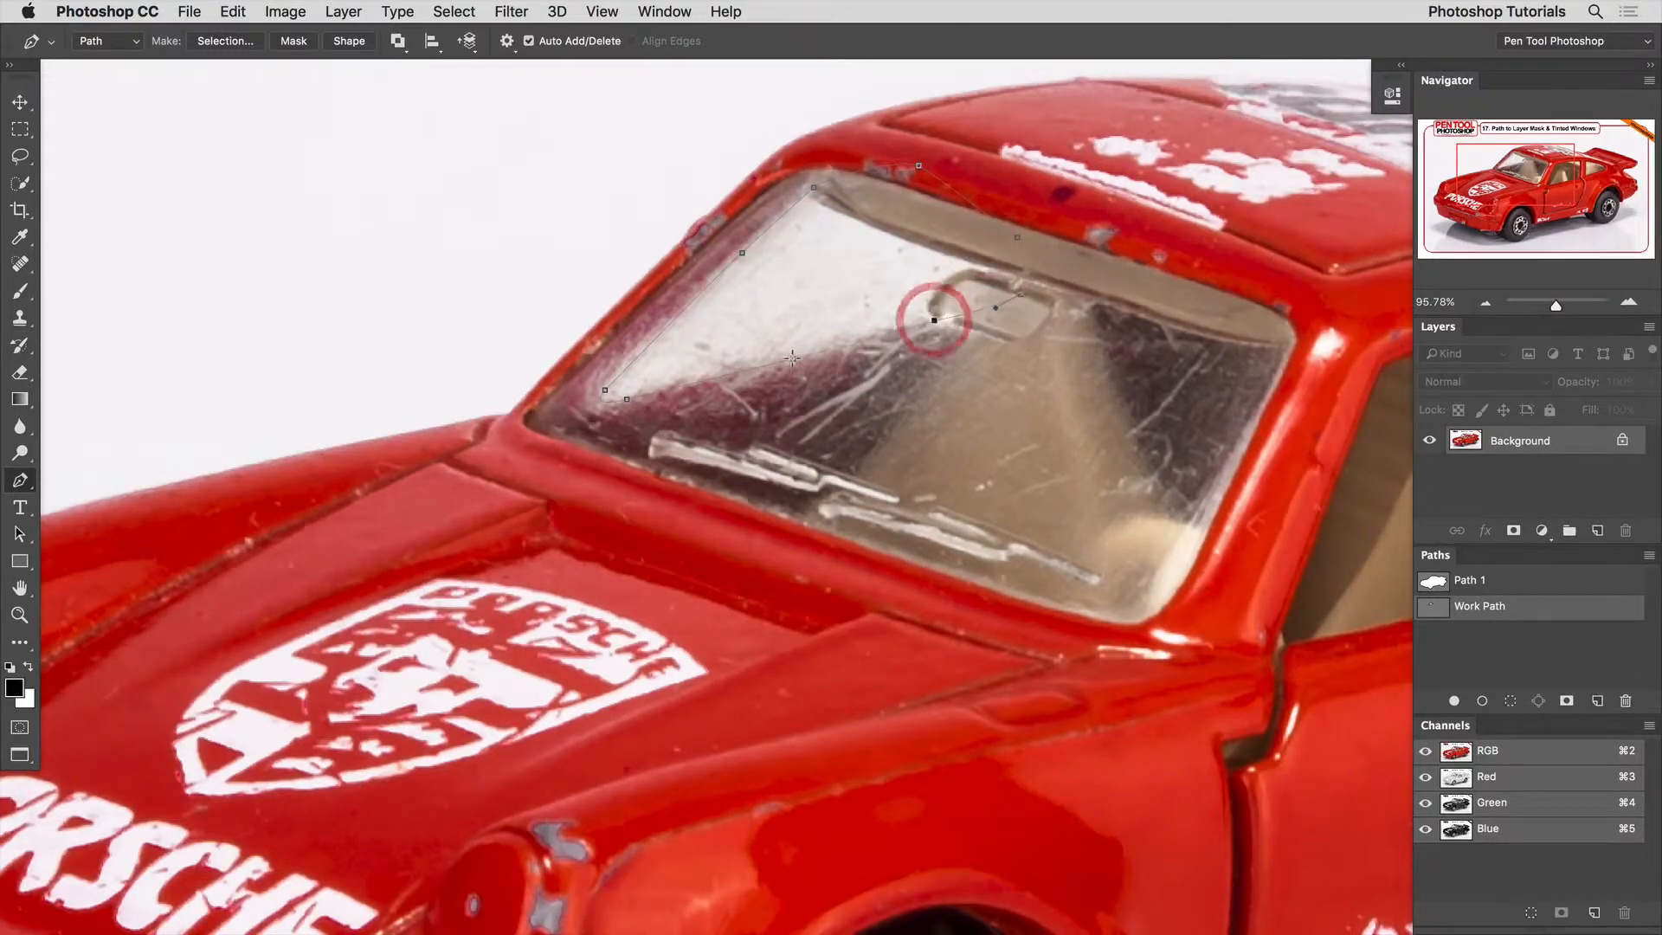
left_click(792, 357)
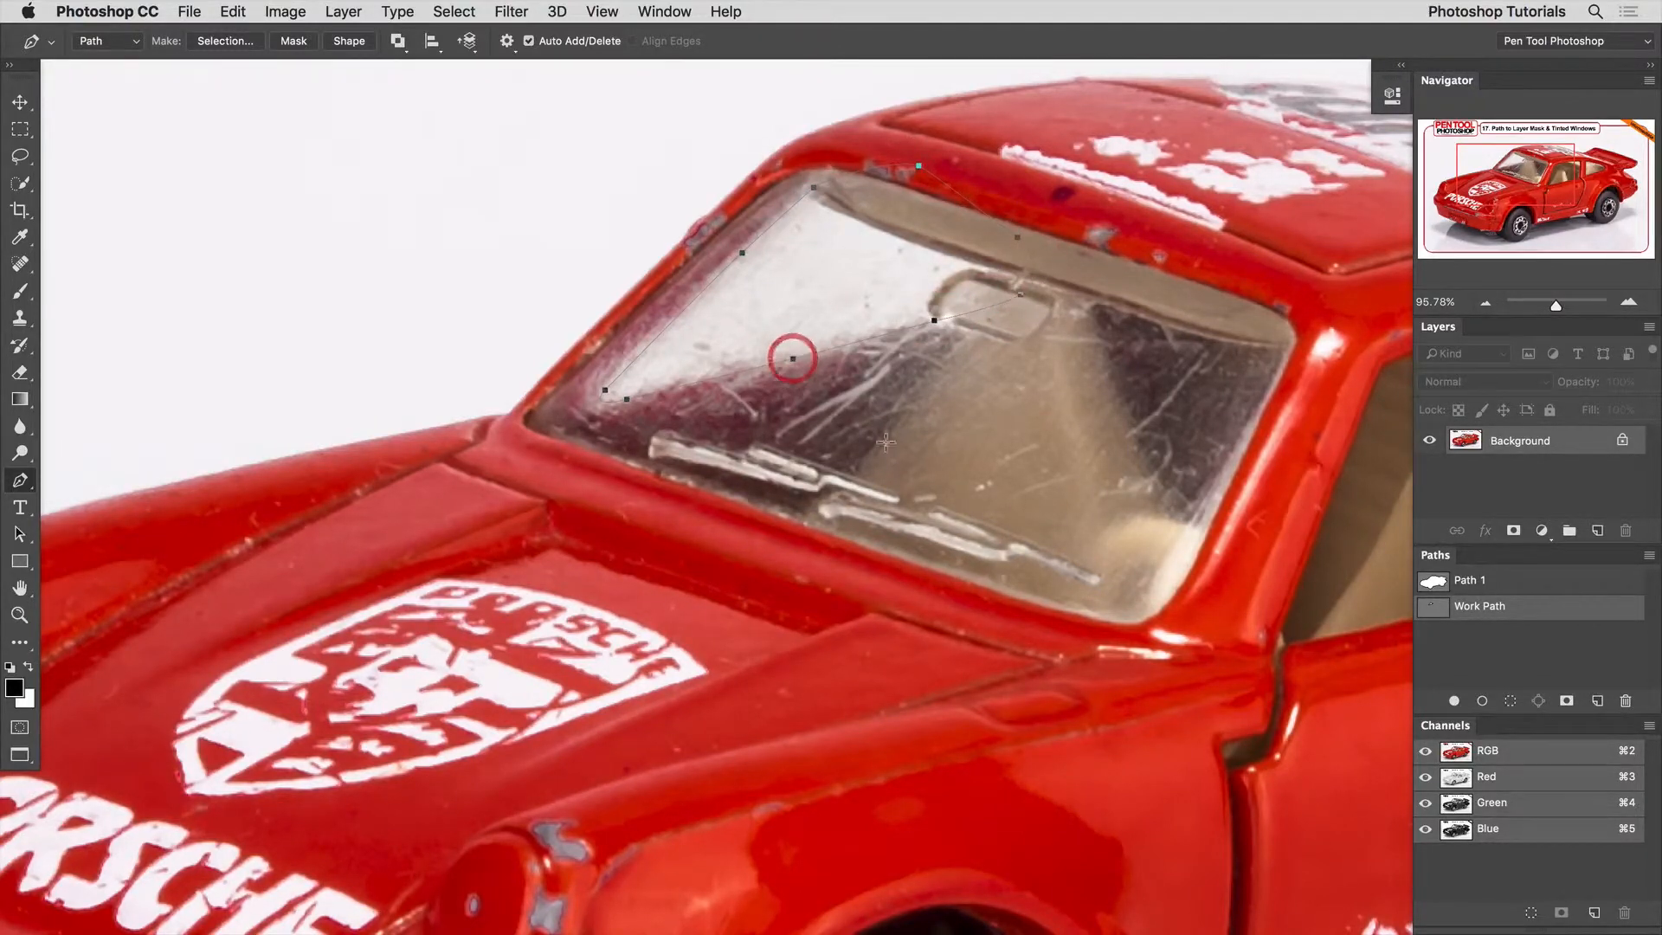
Save the windshield work path as Window and deselect it.
double_click(1528, 610)
type("Window")
key("Return")
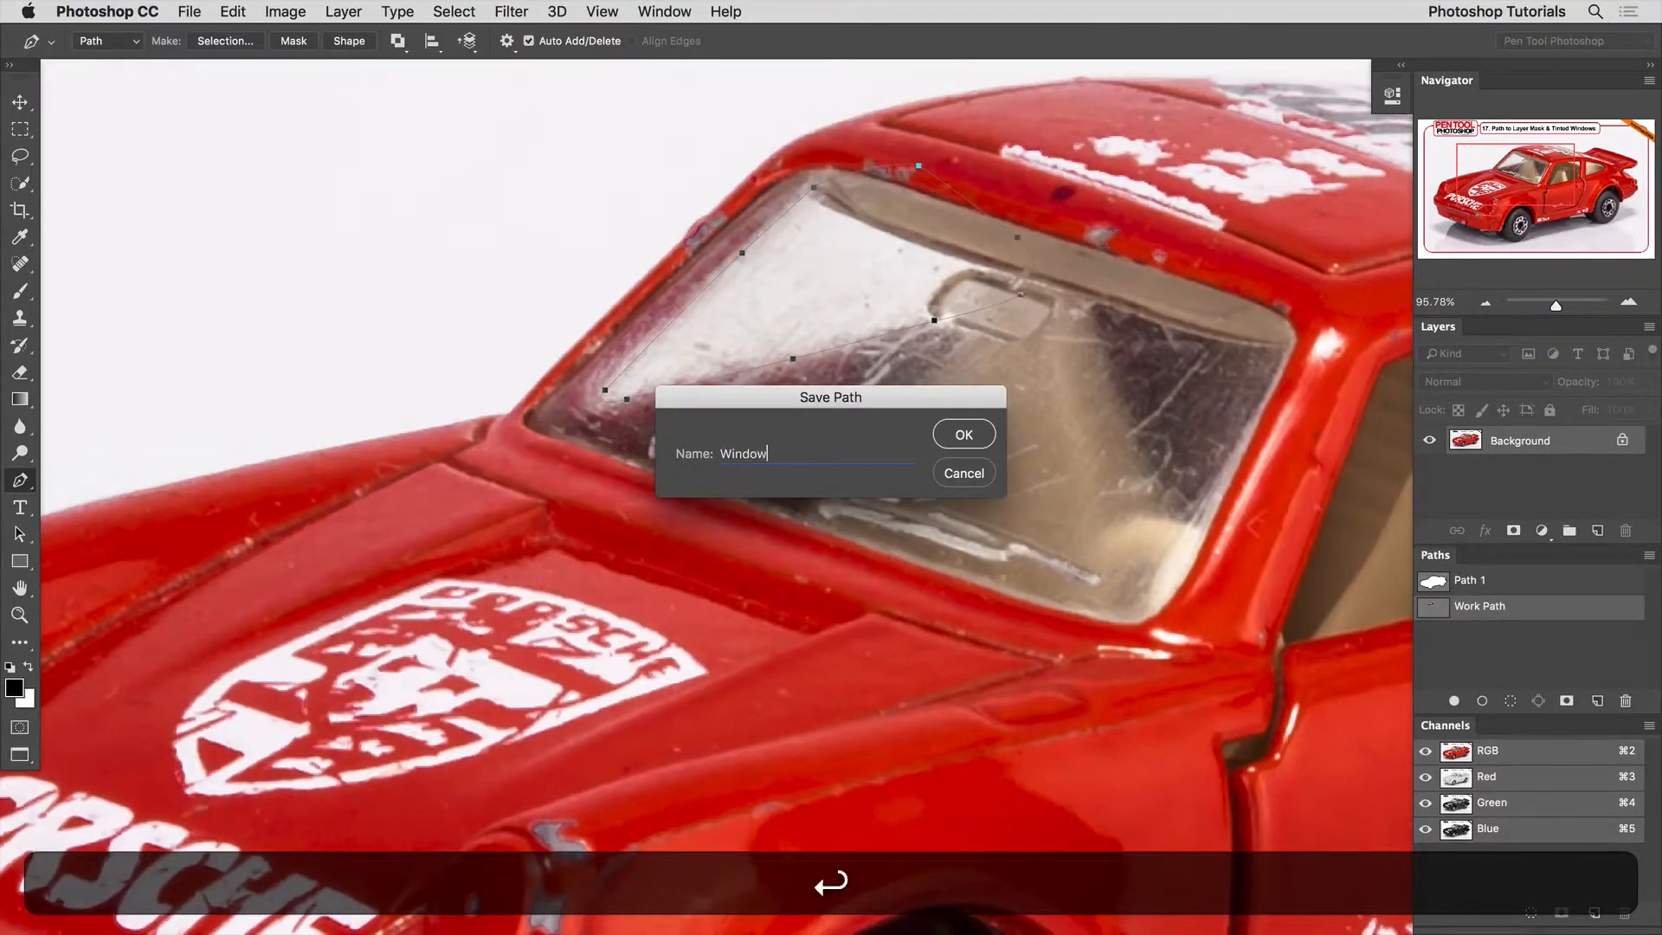
left_click(1482, 643)
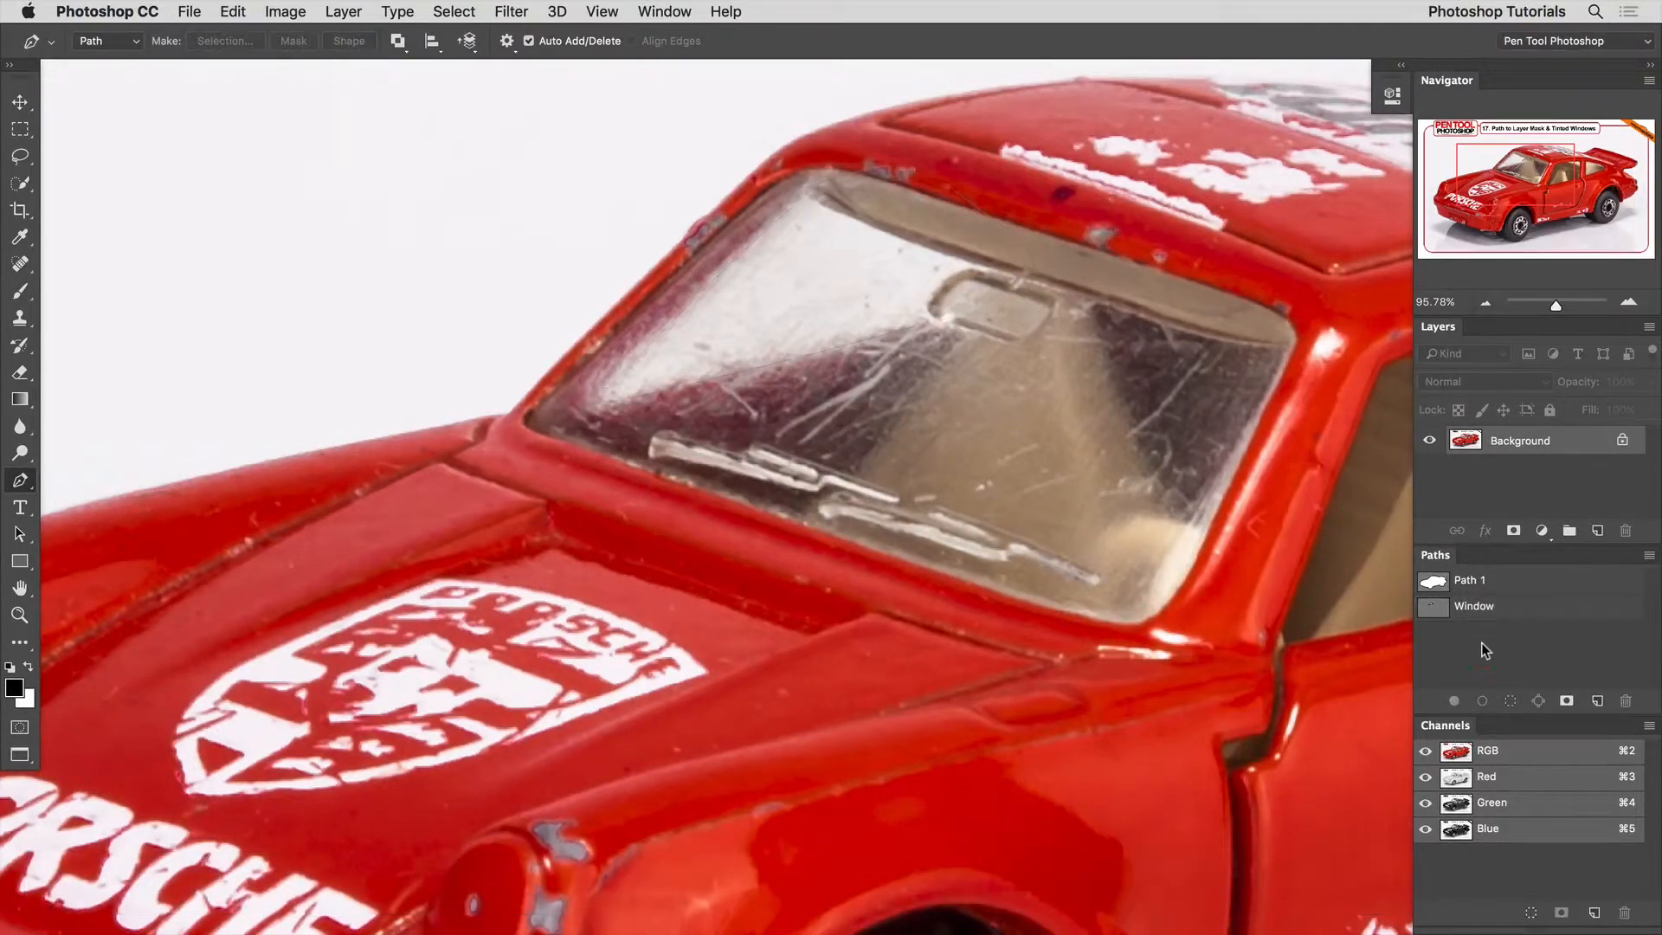
Start another path along the windshield reflection's upper edge and curve it around the near end of the rear-view mirror.
left_click(786, 177)
left_click(805, 197)
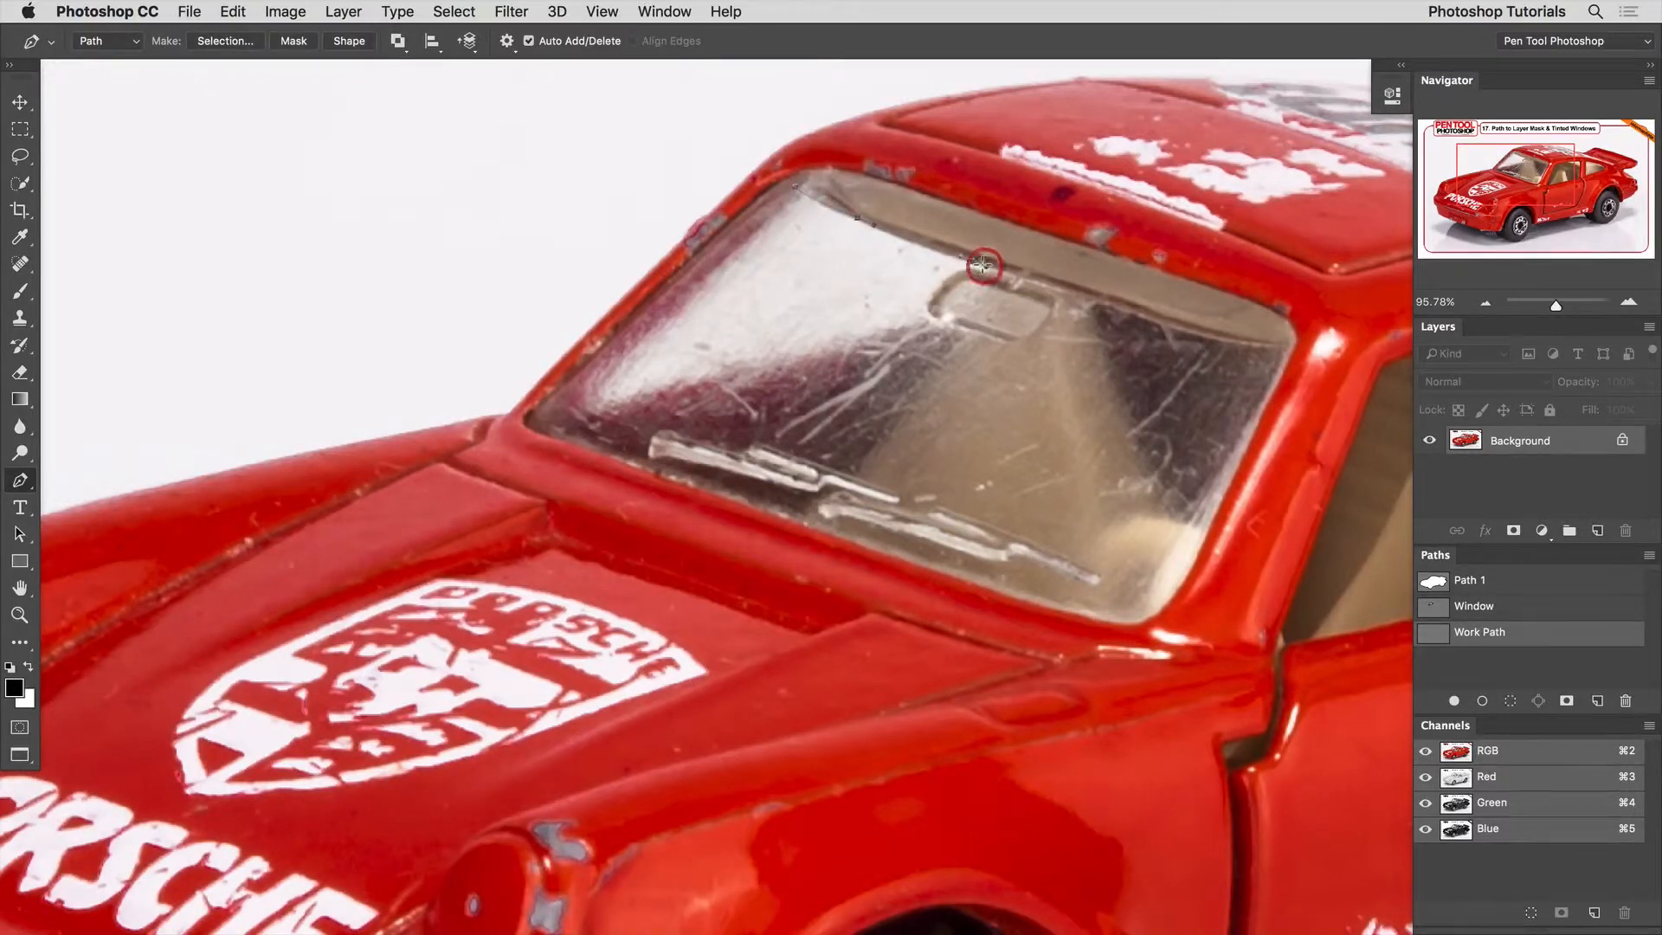
left_click(1008, 274)
key("super+space")
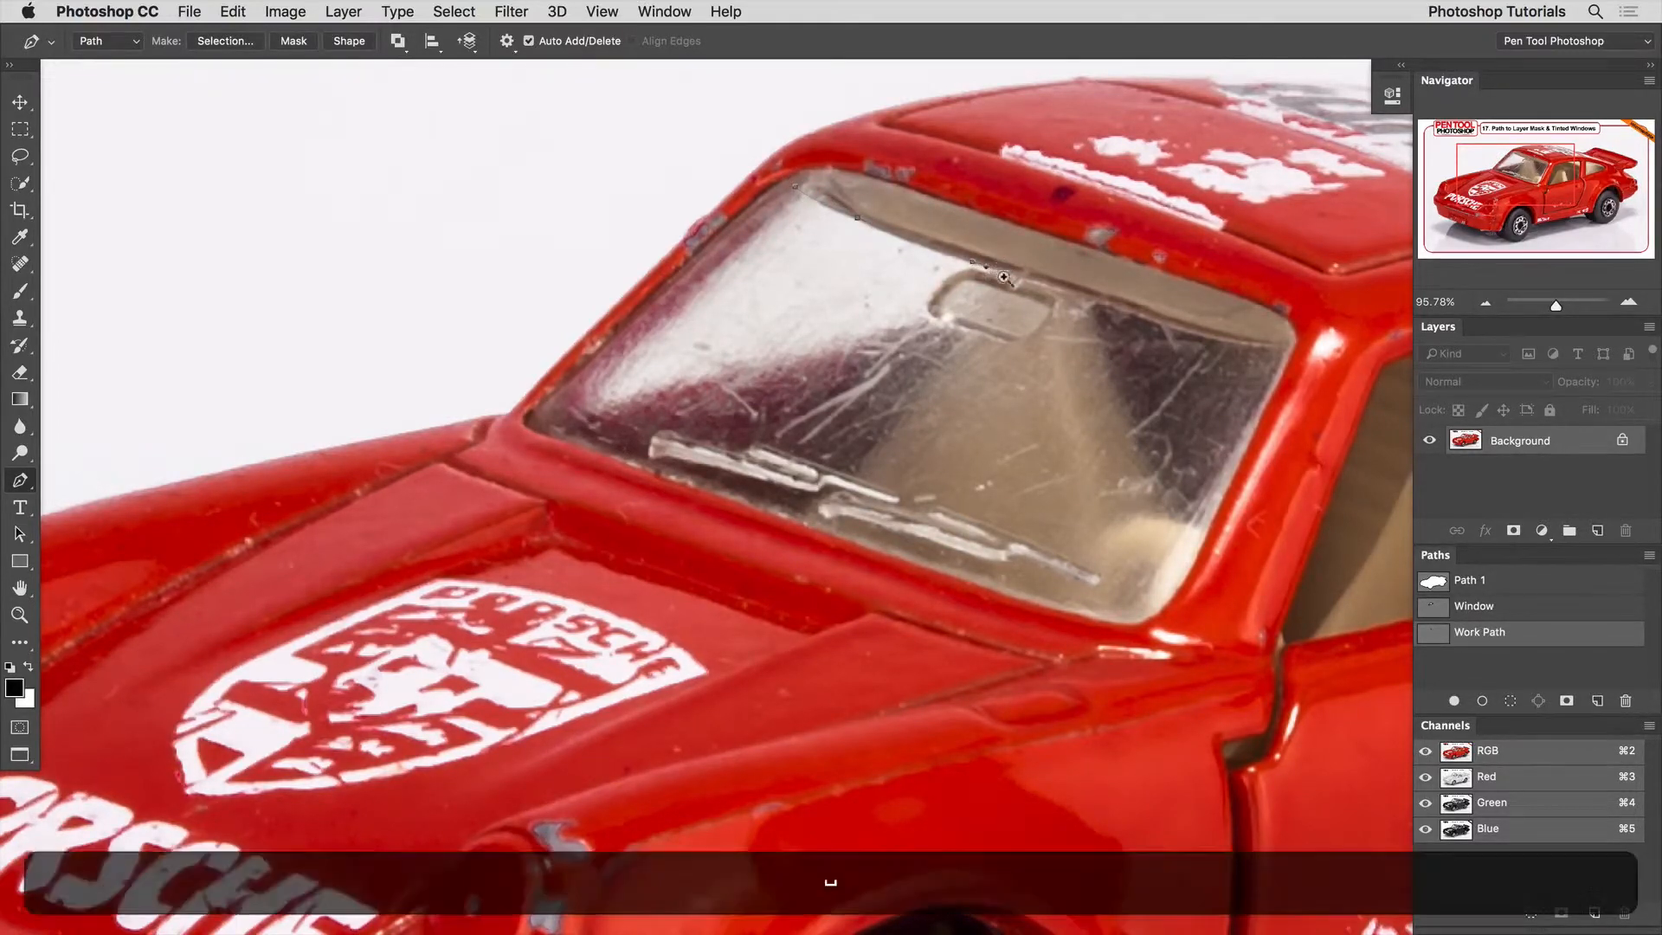
left_click_drag(1001, 275, 1053, 318)
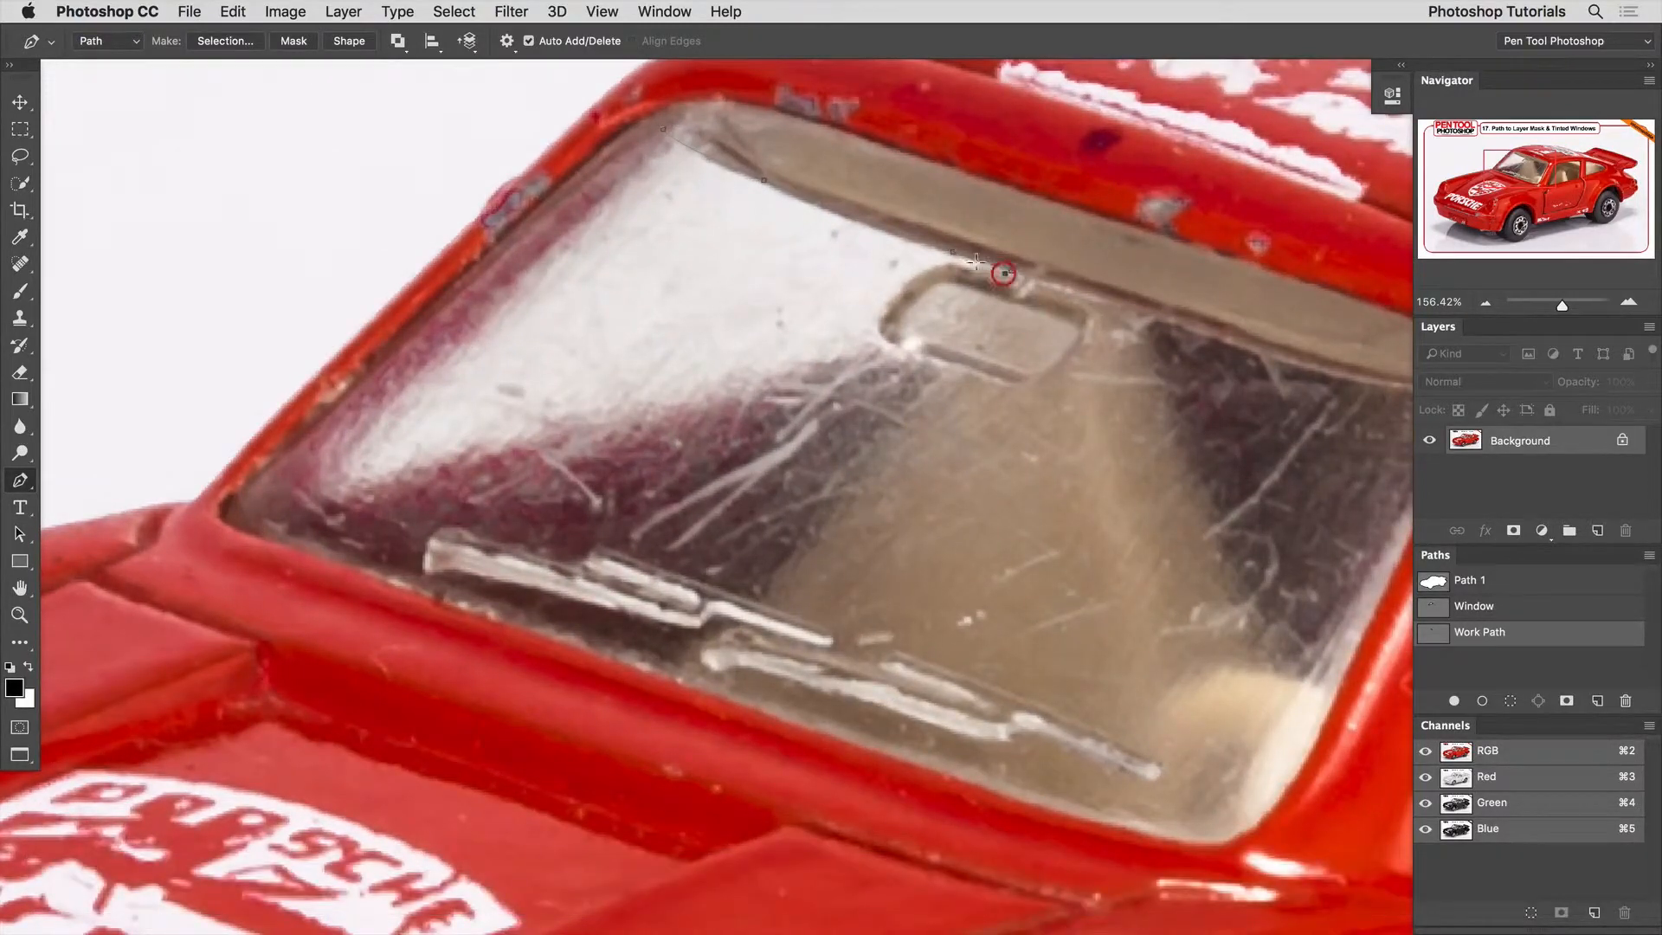
left_click(1005, 274)
left_click(979, 267)
left_click(947, 263)
left_click(884, 311)
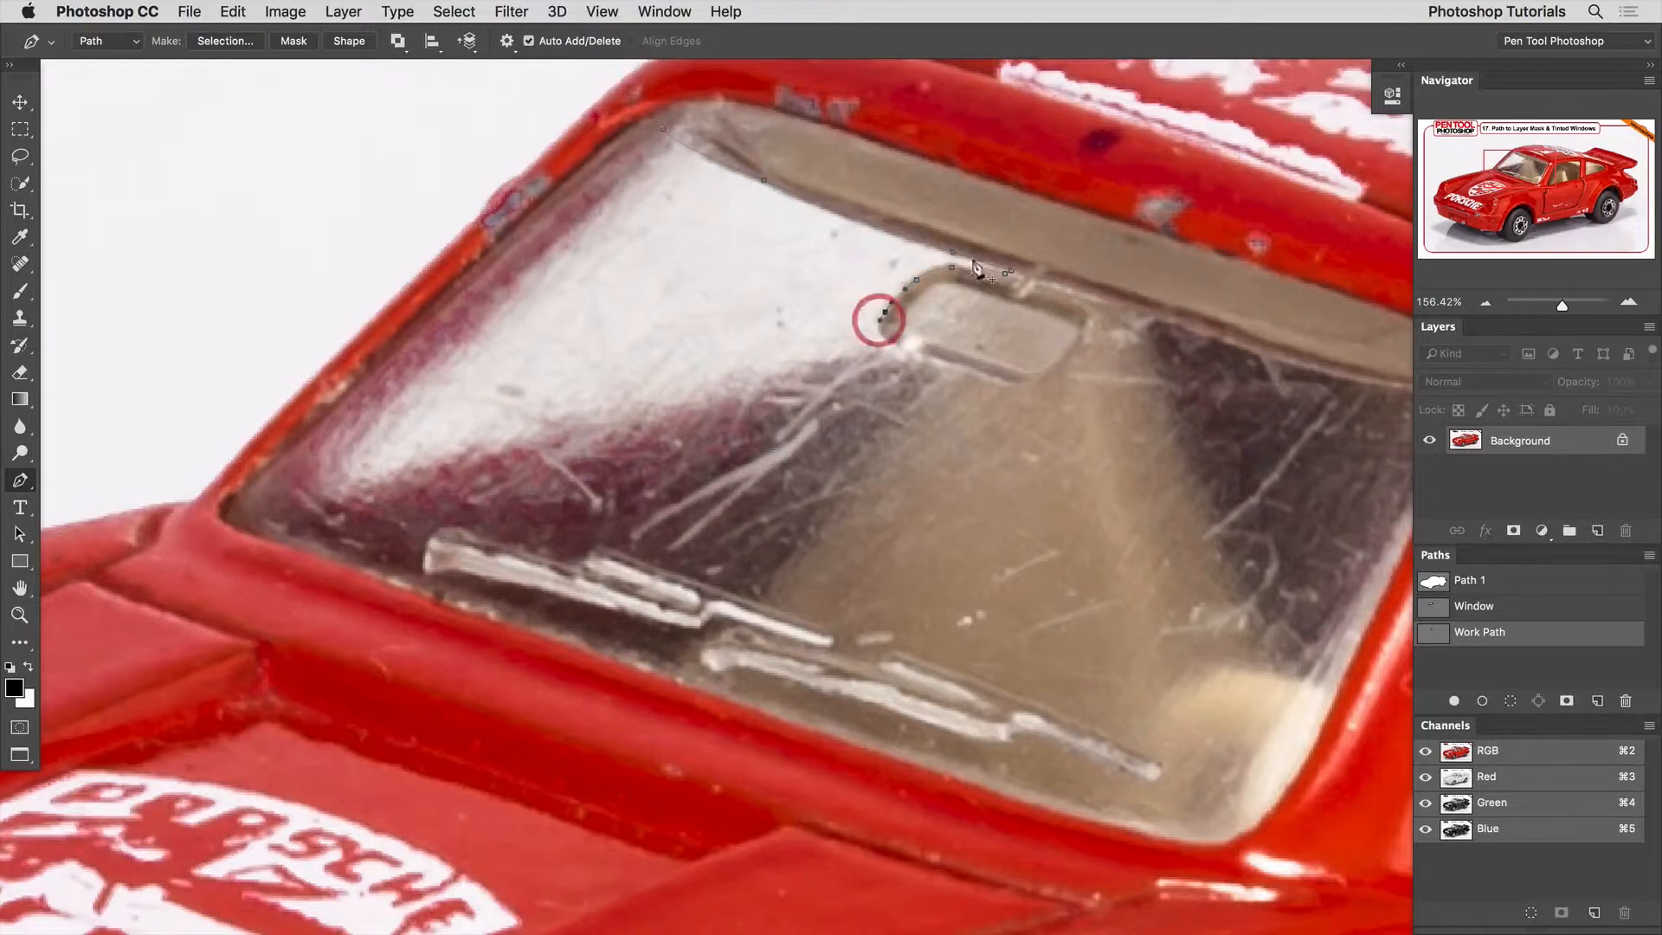
left_click_drag(879, 328, 883, 334)
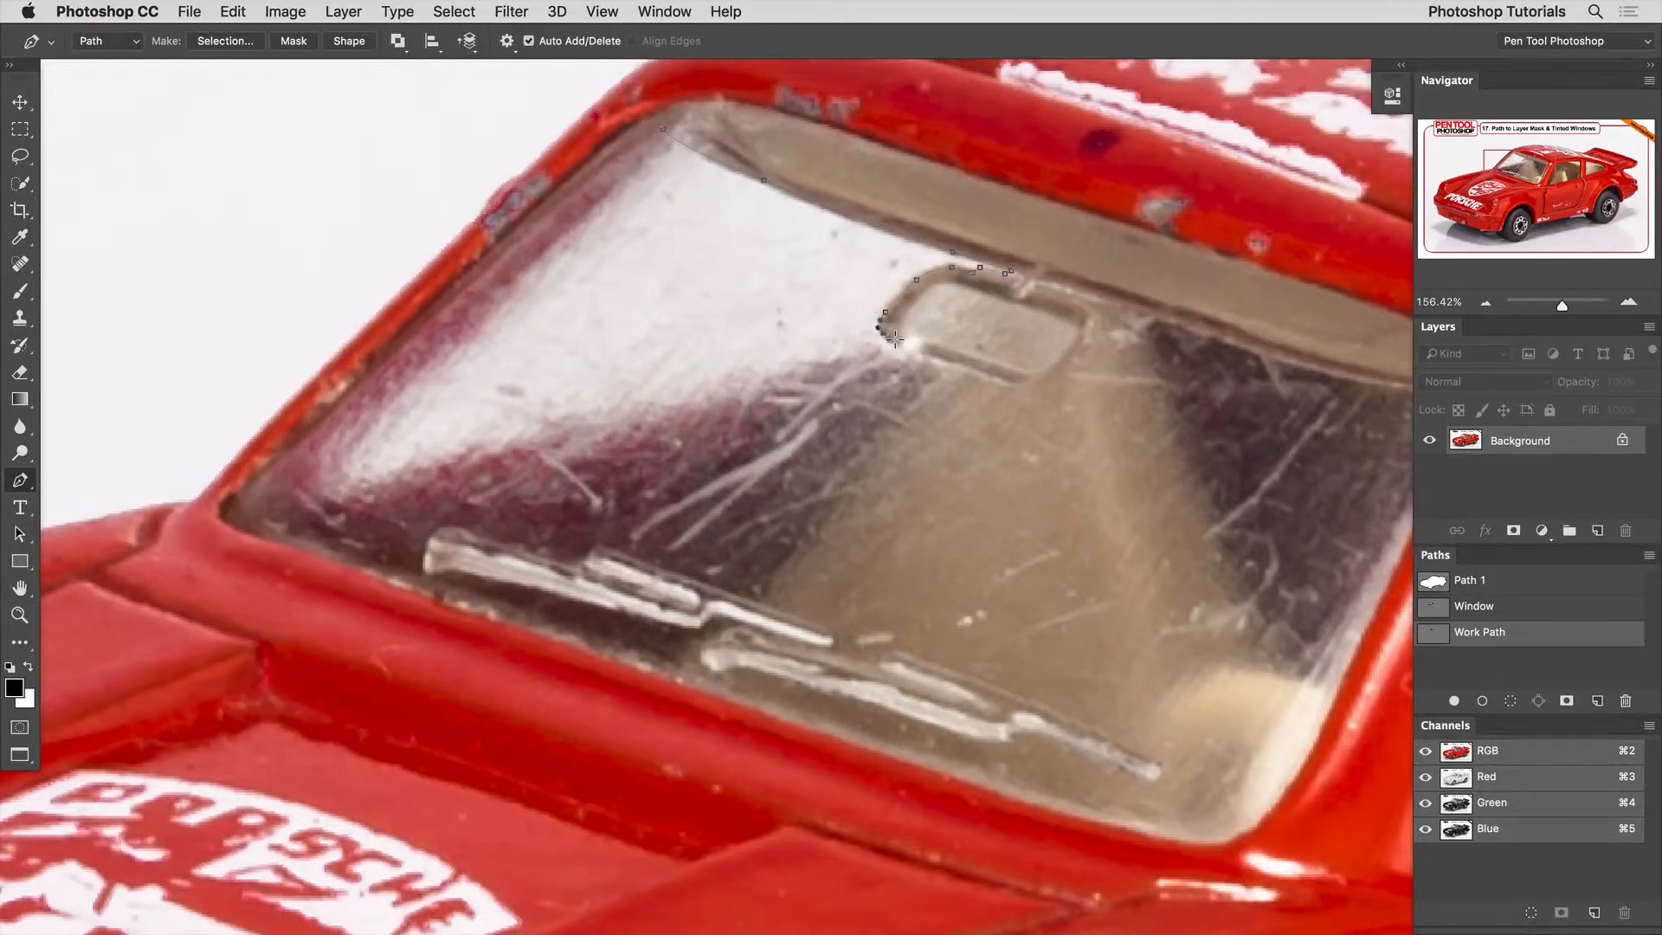
left_click(896, 340)
Extend the mirror path loosely across the windshield and roof, and close it at its starting anchor.
left_click_drag(1021, 399, 950, 486)
left_click(1231, 314)
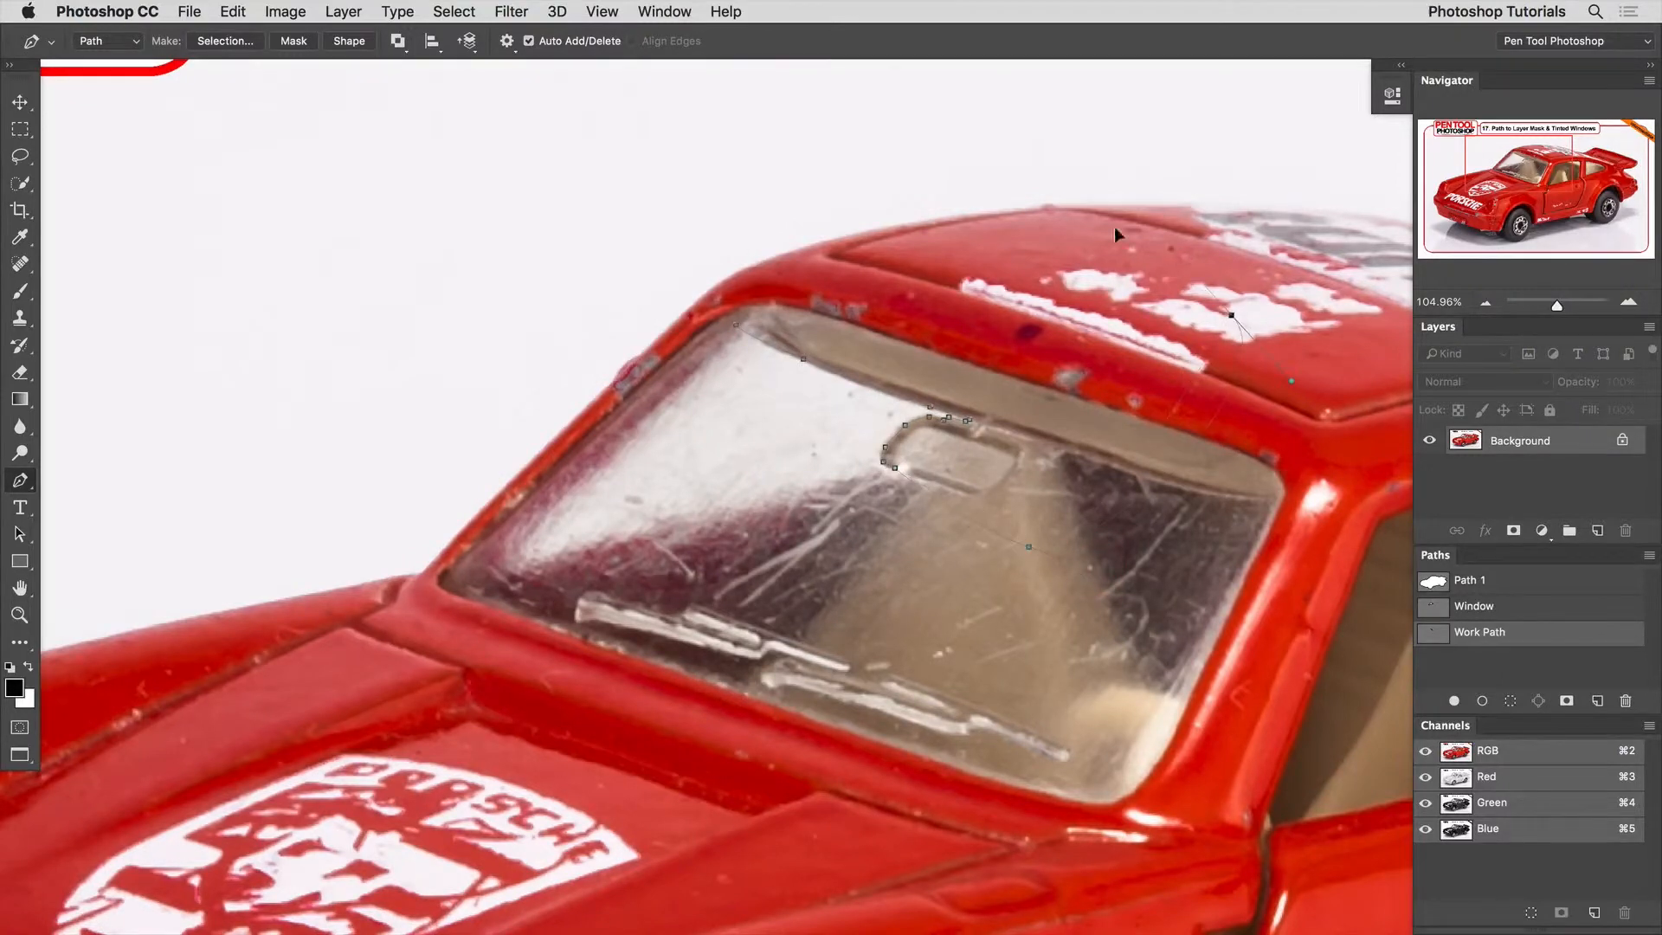
left_click(973, 228)
left_click(722, 302)
Save the mirror work path under the default name, deselect it and fit the whole image in view.
double_click(1440, 636)
key("Return")
left_click(1462, 664)
key("super+0")
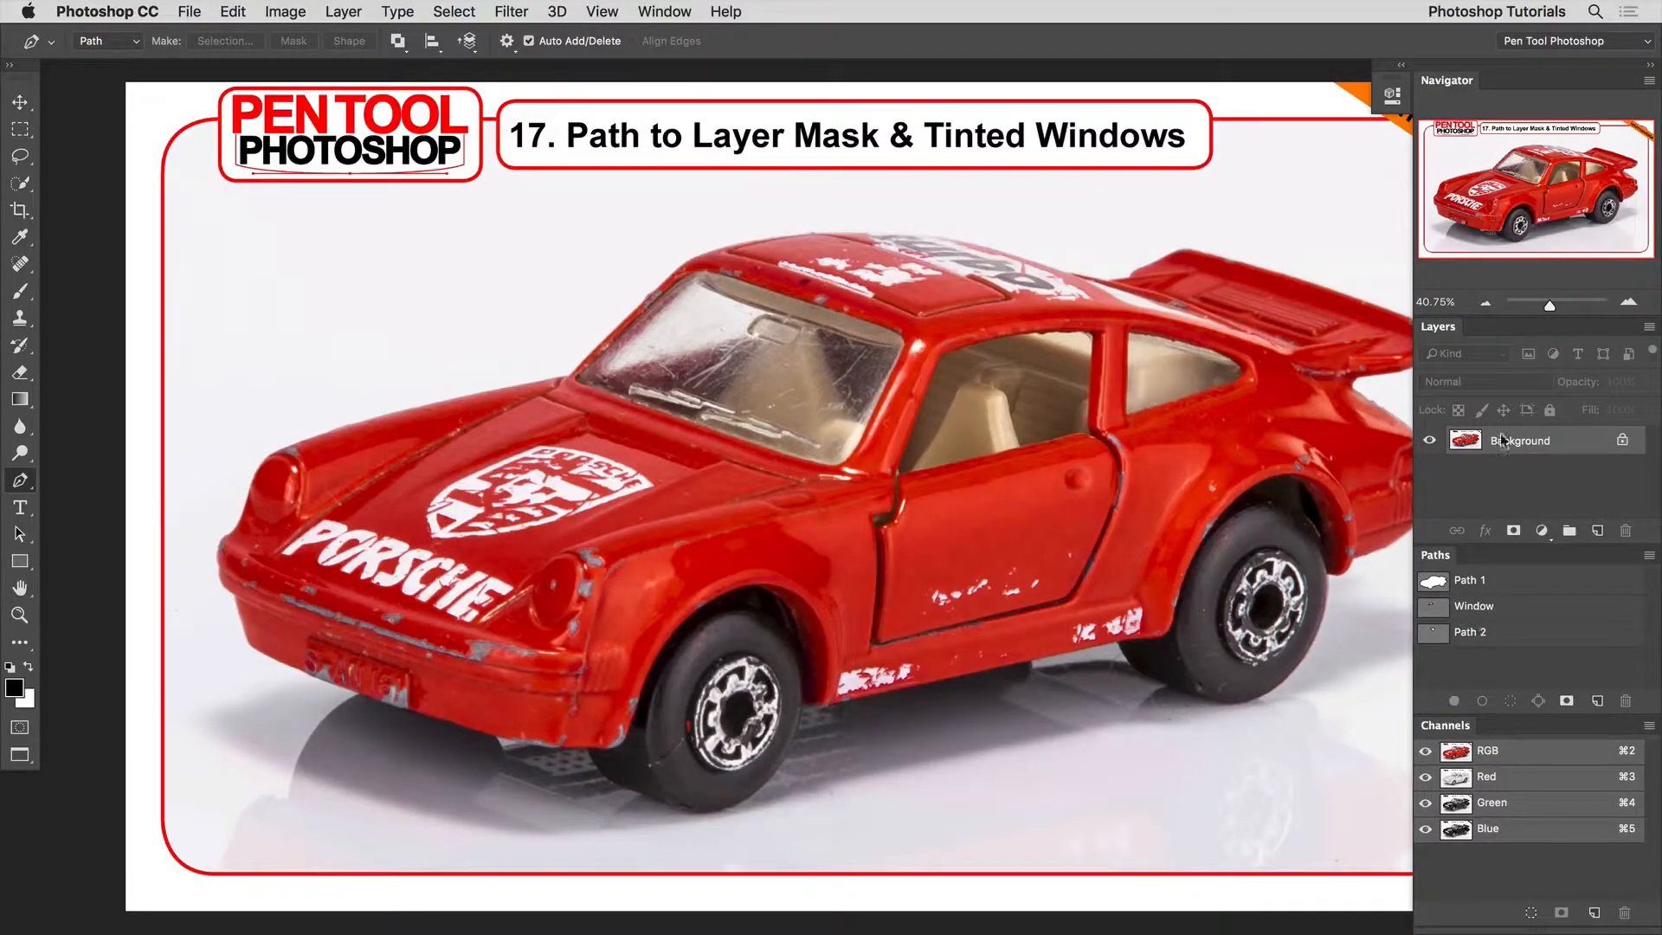
Make a new anti-aliased selection from the car outline path with a 0.5-pixel feather radius.
left_click(1434, 581)
left_click(1649, 555)
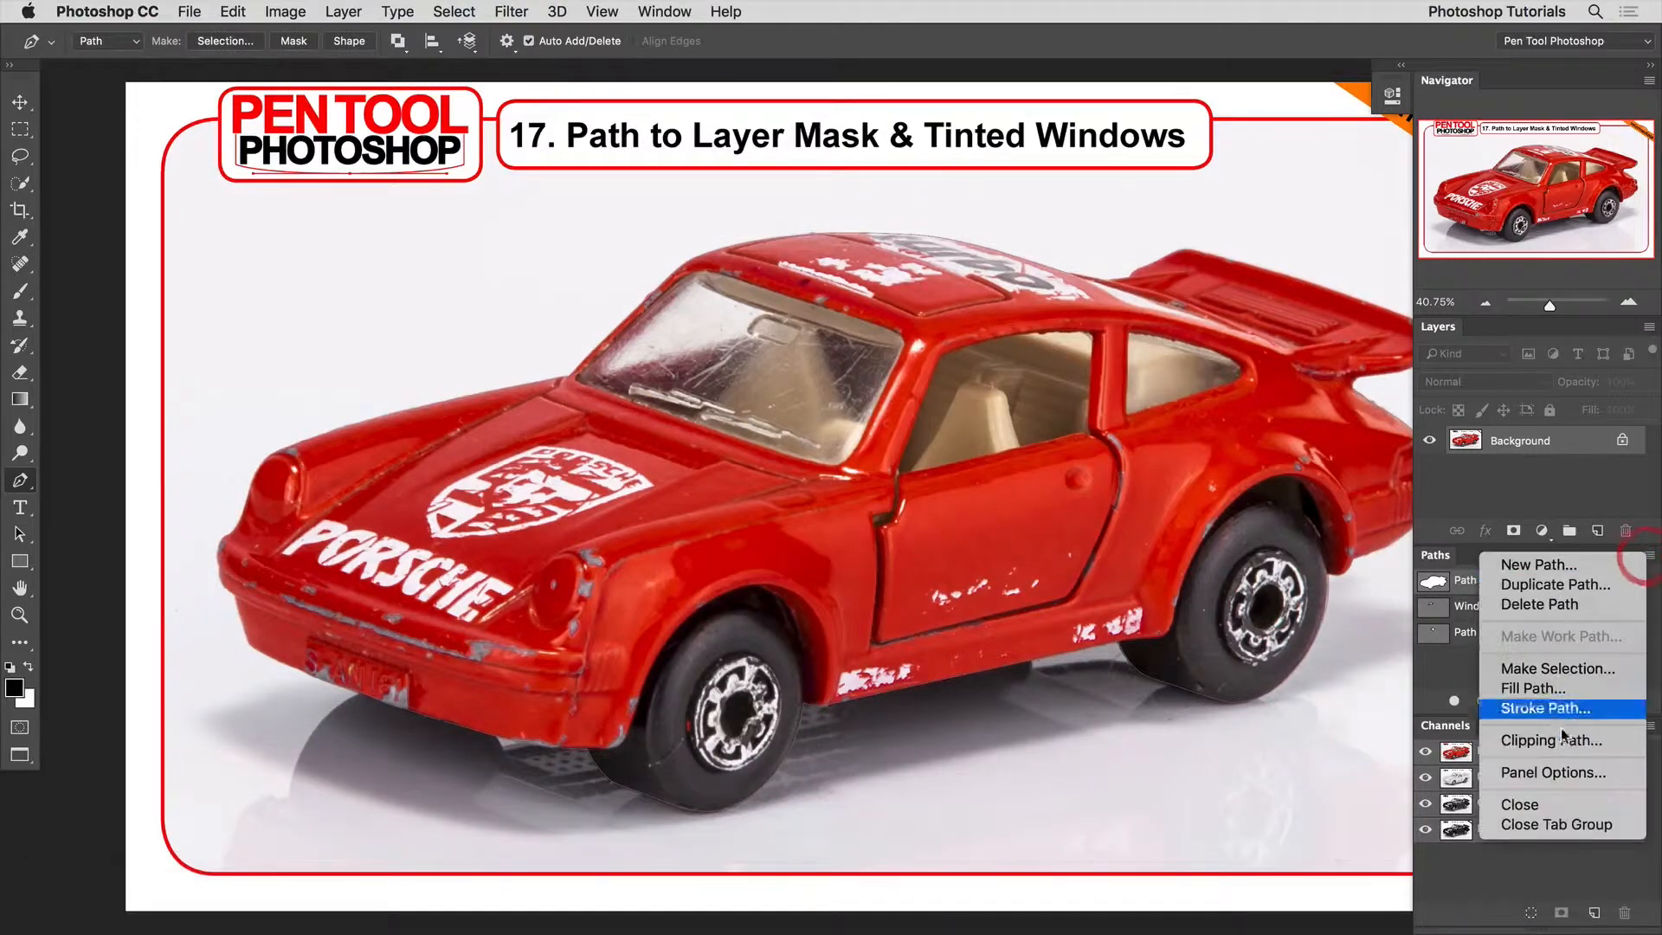
left_click(1558, 668)
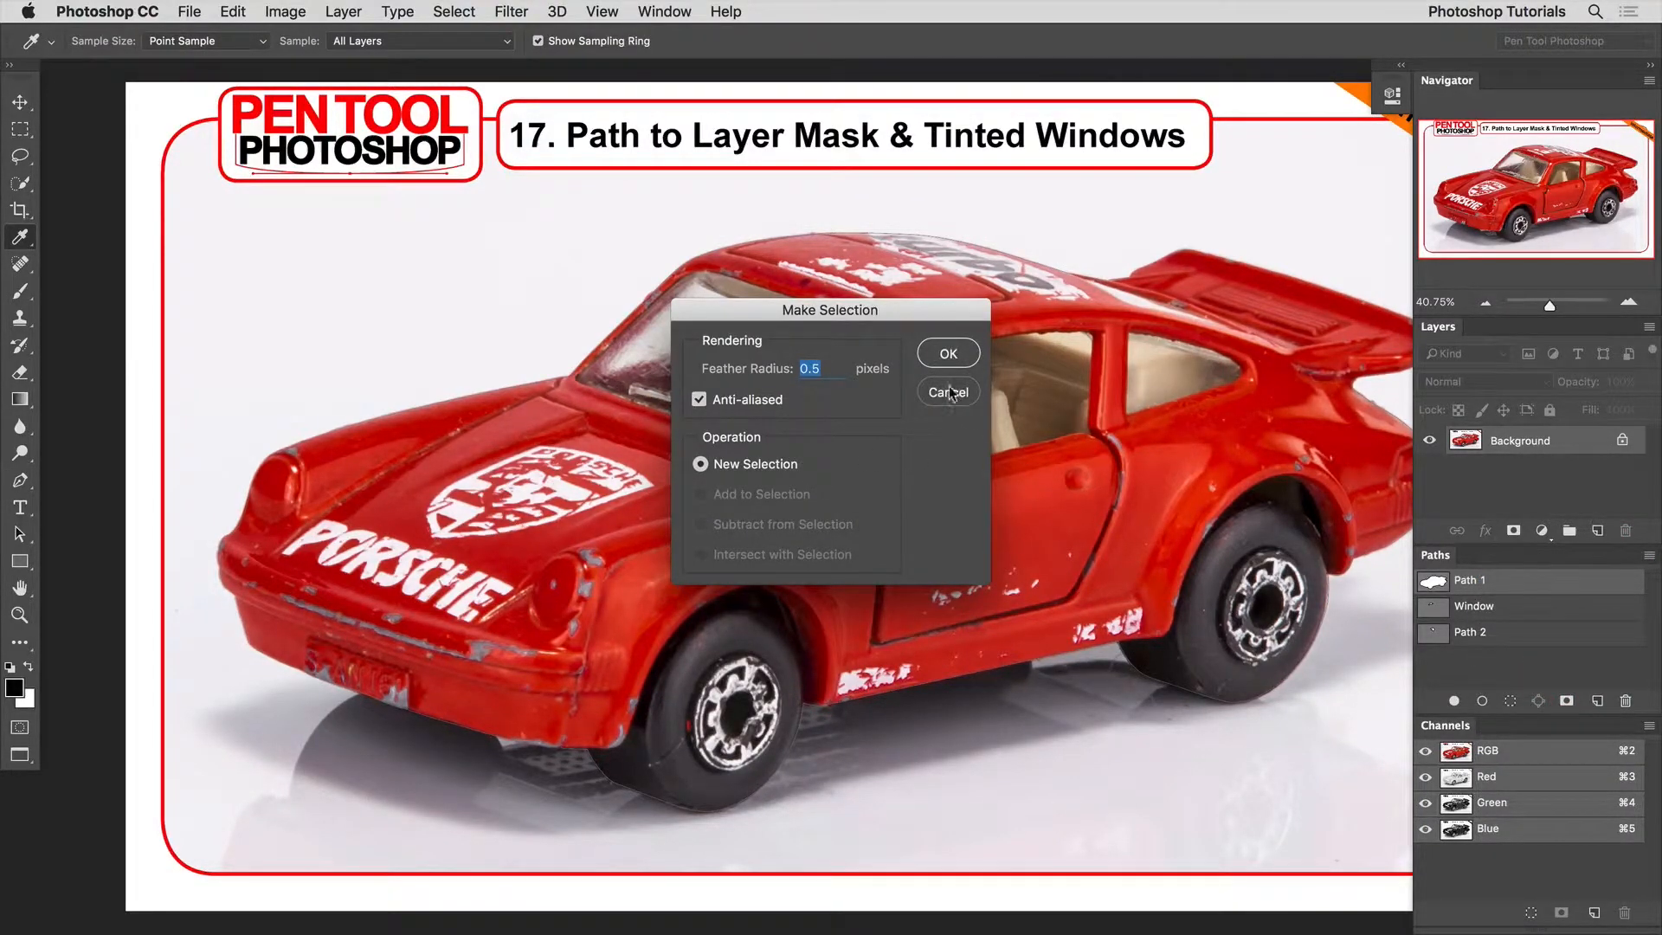
left_click(950, 354)
key("p")
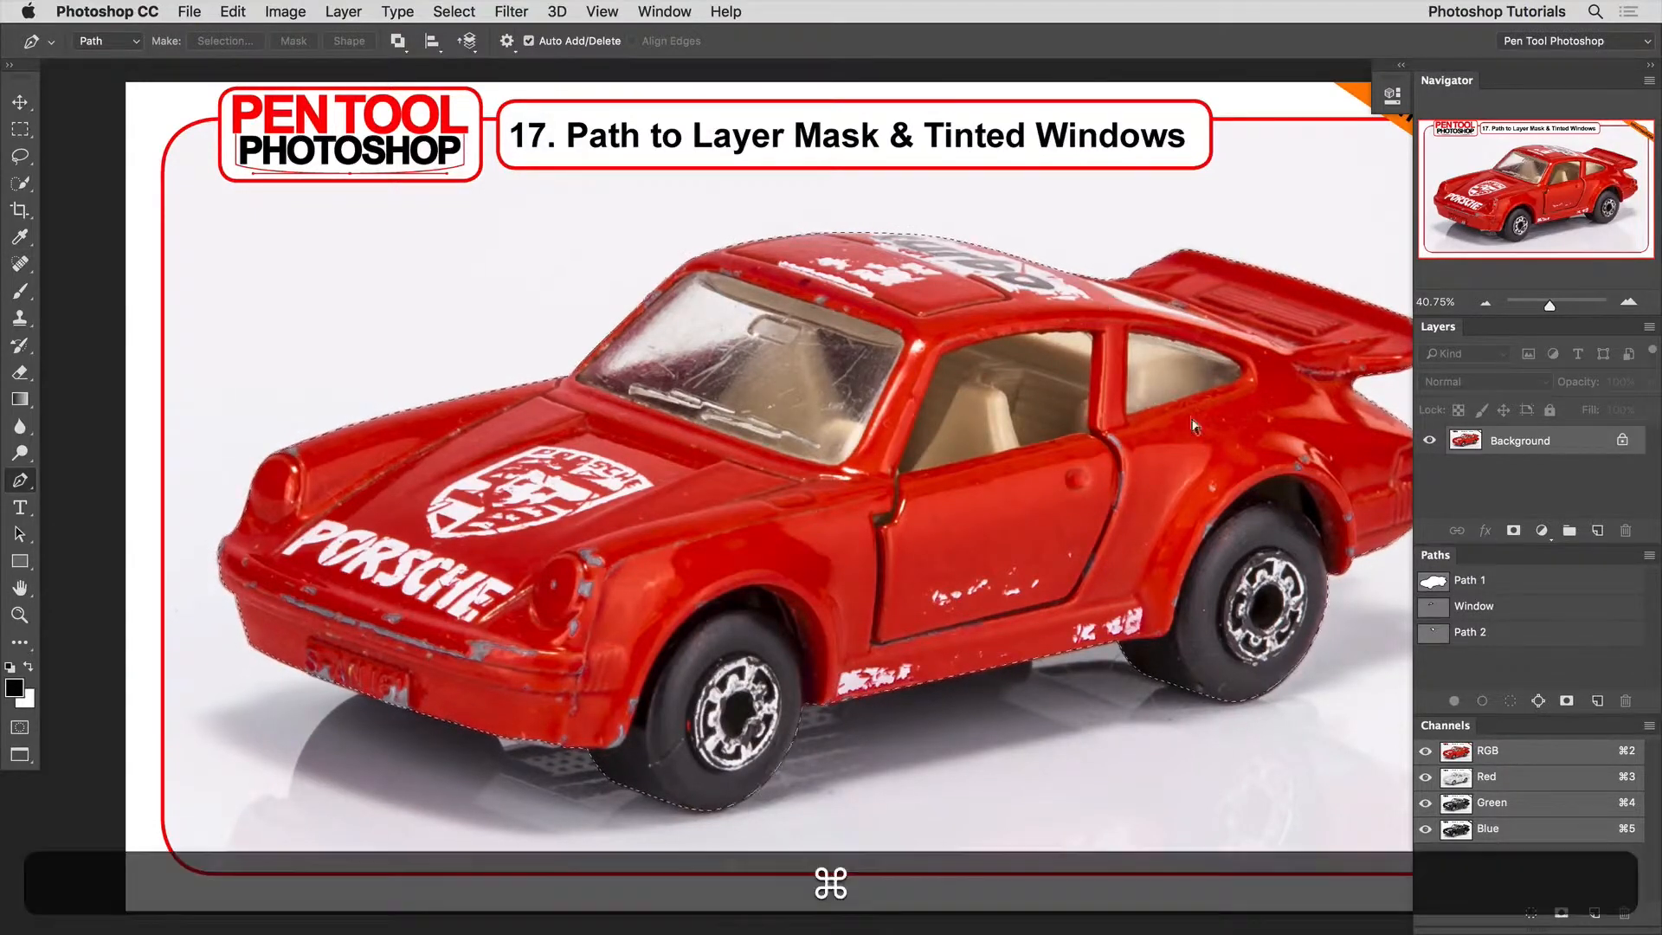
Drop the current selection and load the car outline path as a fresh selection.
key("super+d")
left_click(1435, 583, "super")
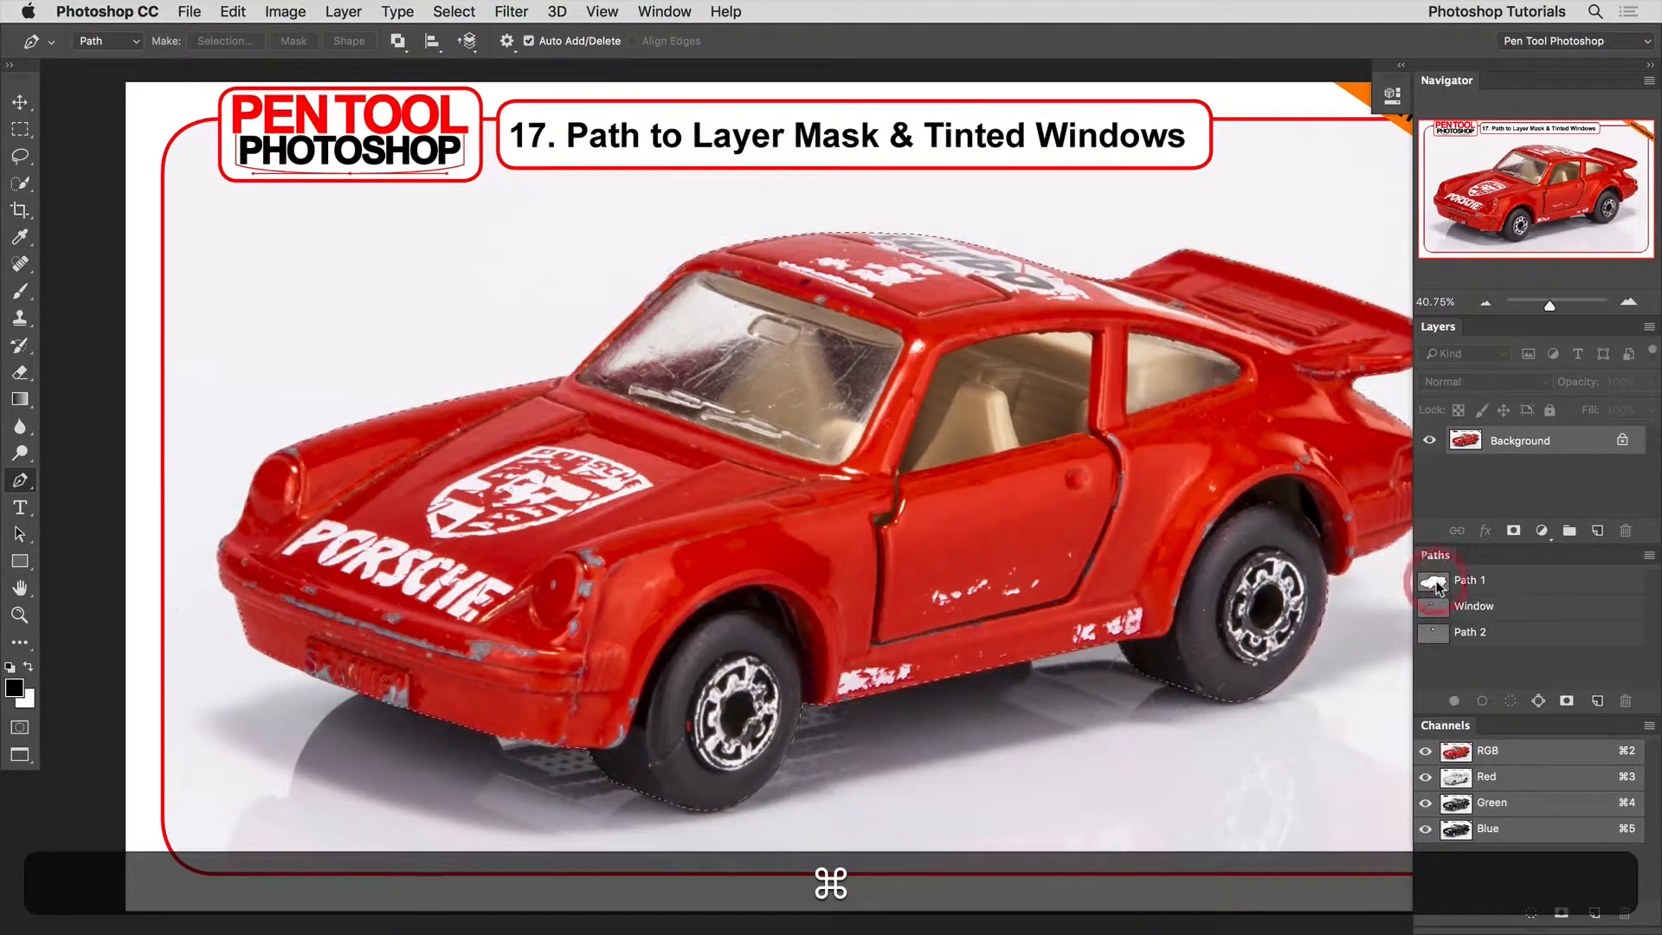
left_click(453, 10)
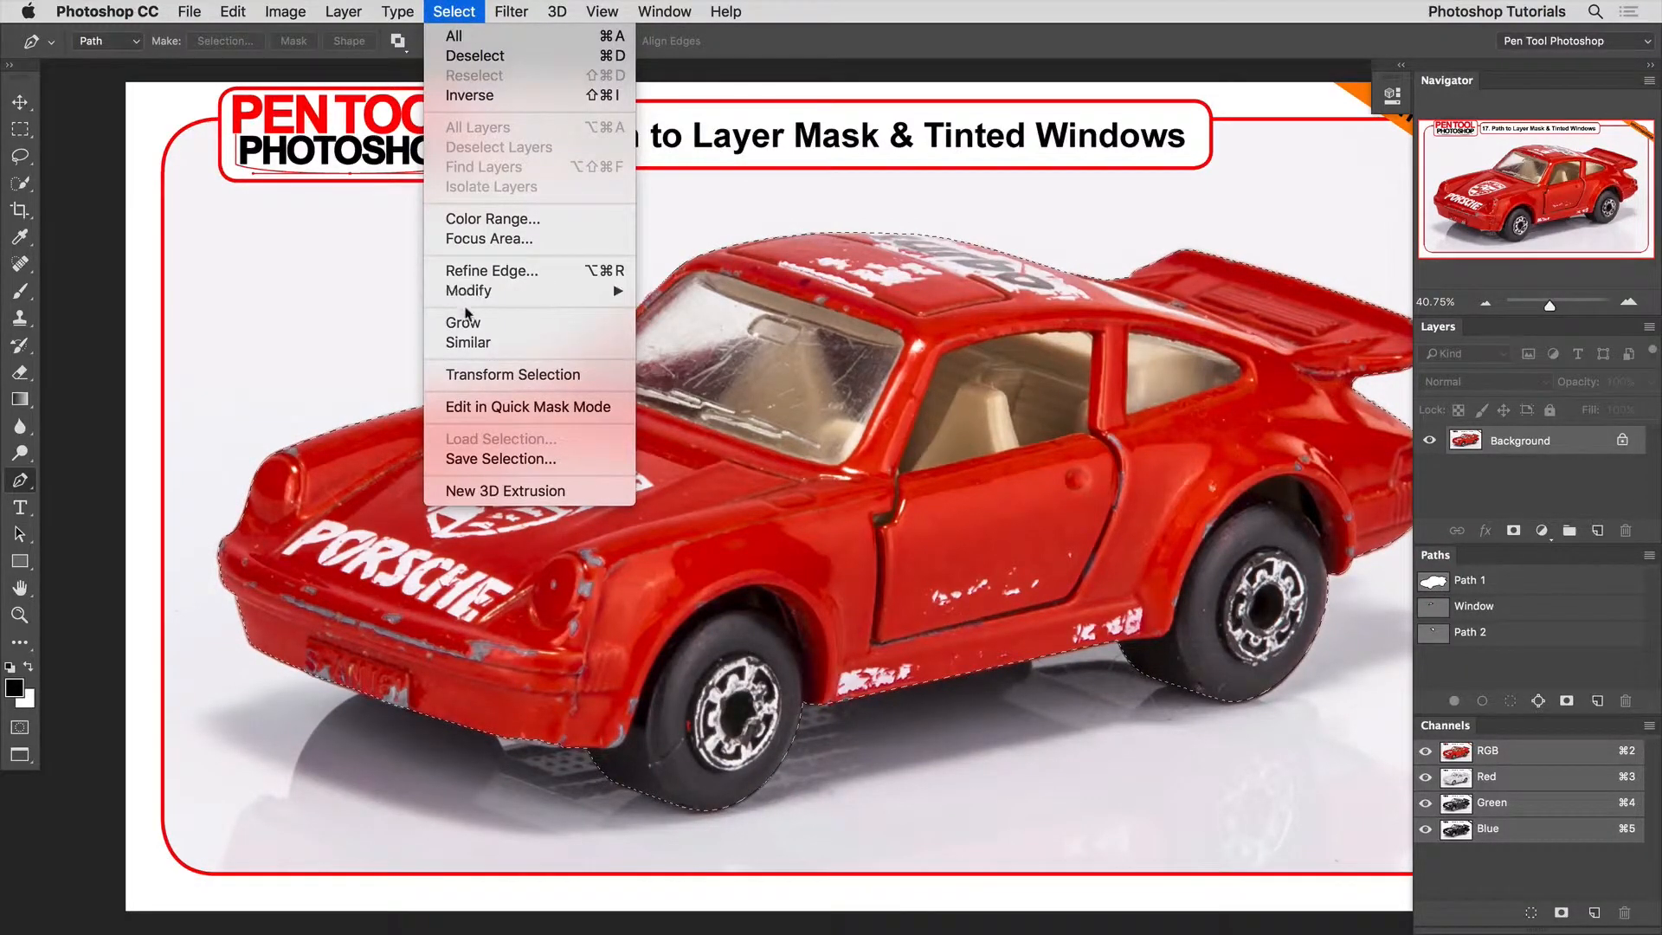
mouse_move(466, 293)
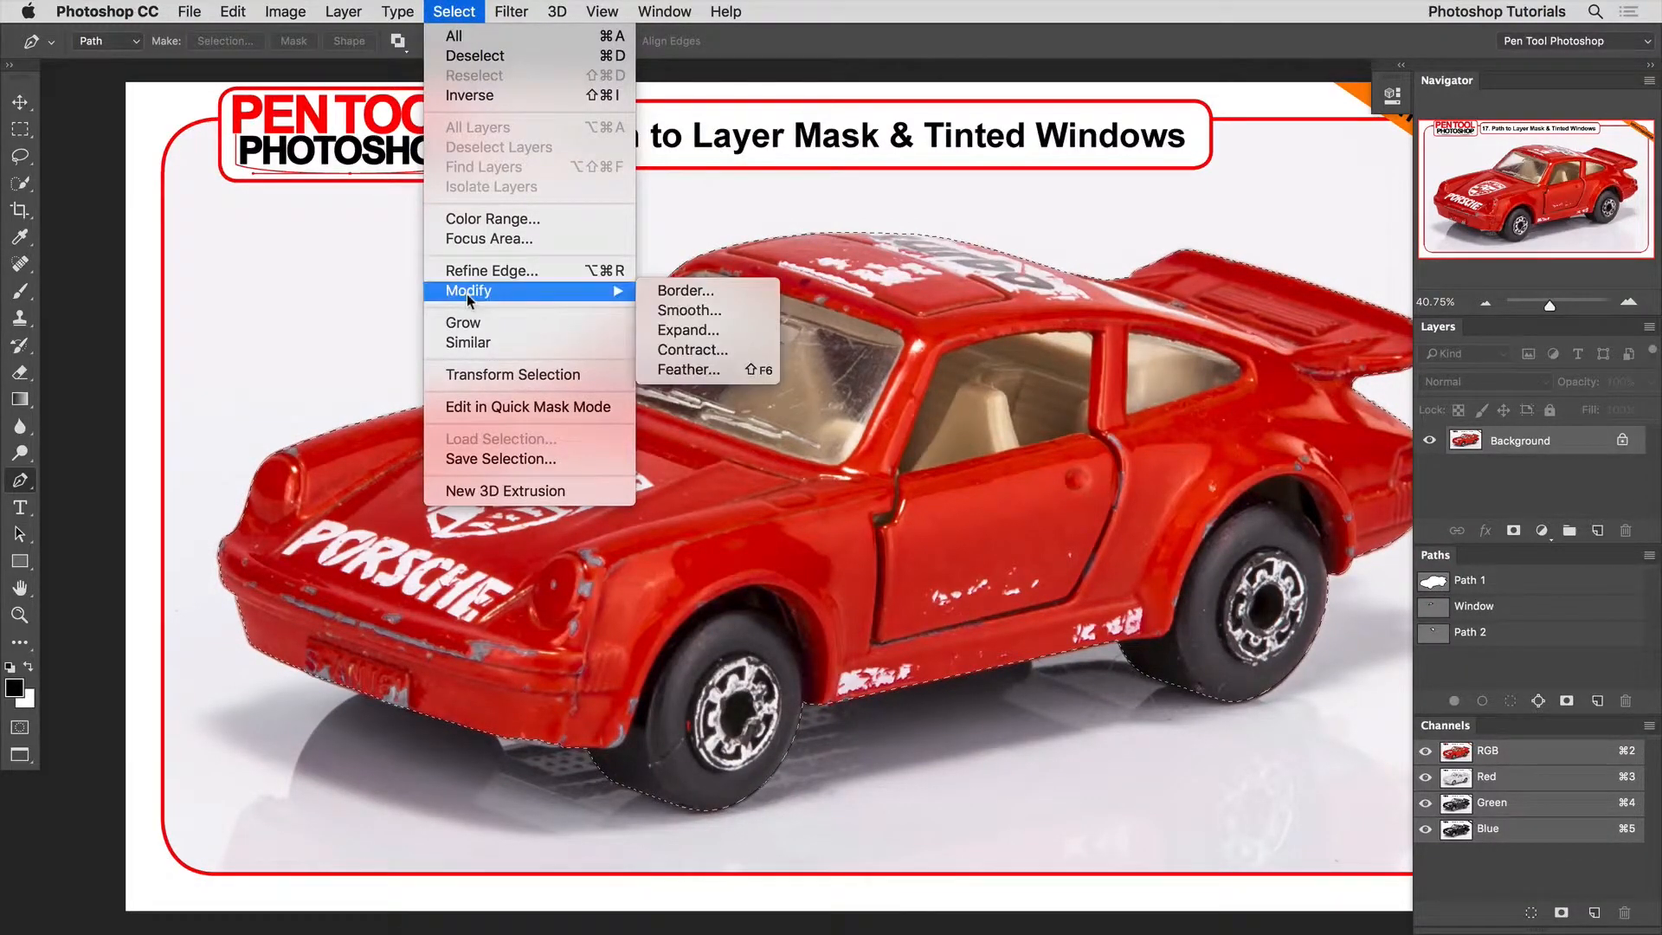
left_click(712, 371)
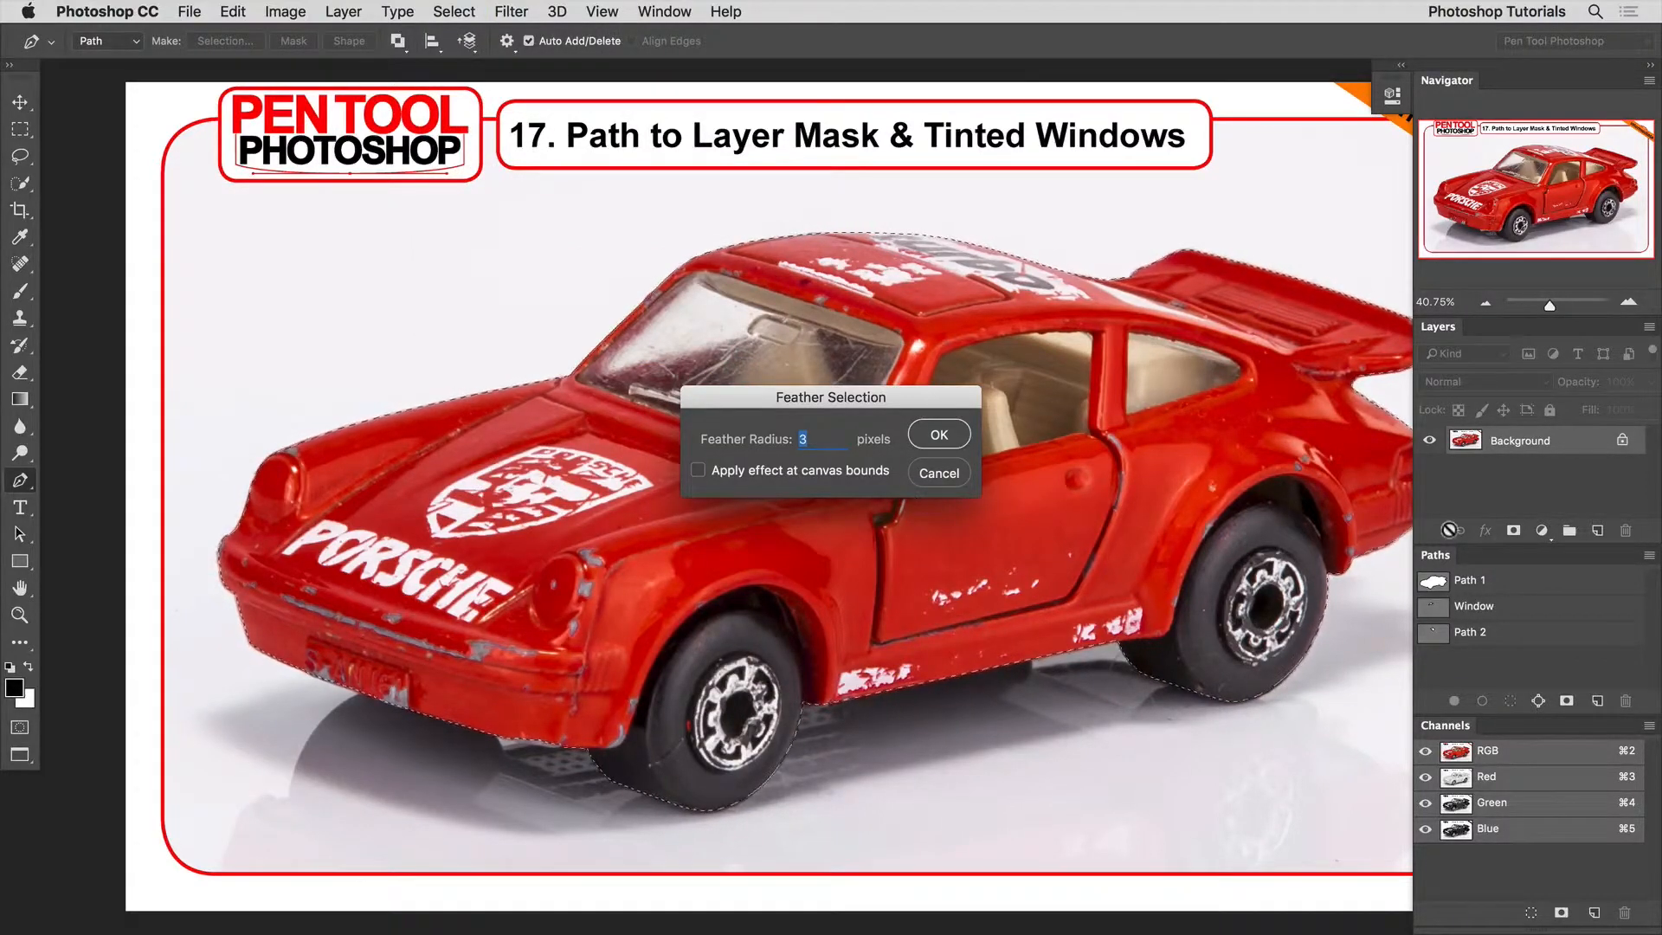
left_click(941, 475)
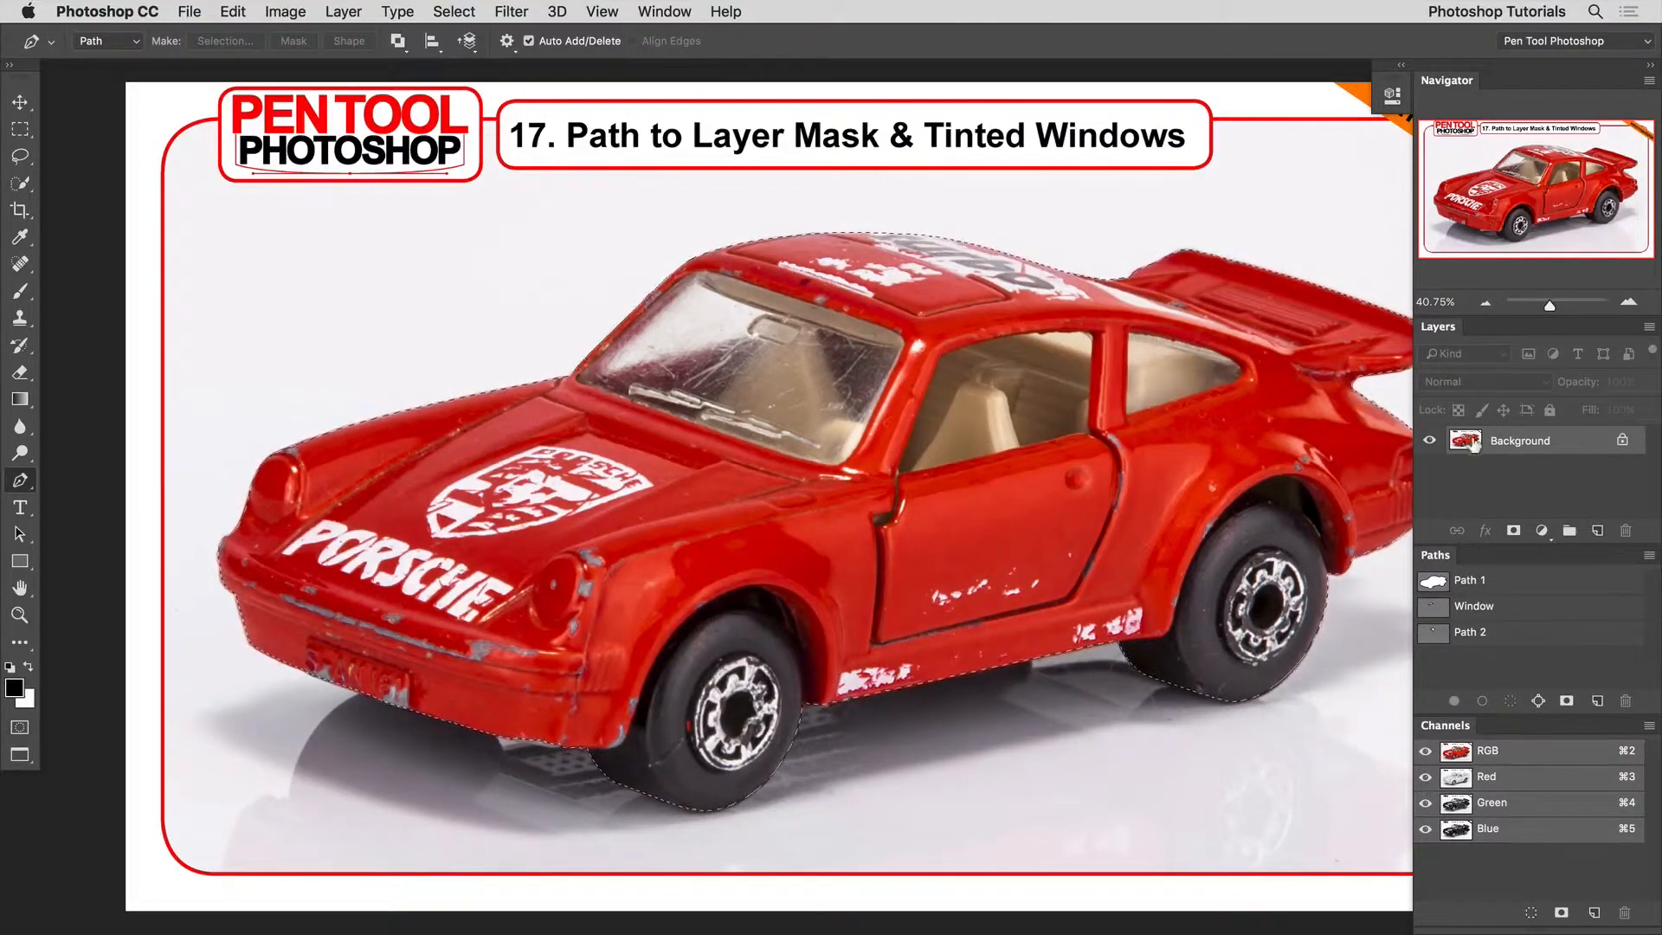
Turn the car selection into a layer mask on the background photo and inspect the mask on its own.
left_click(1513, 530)
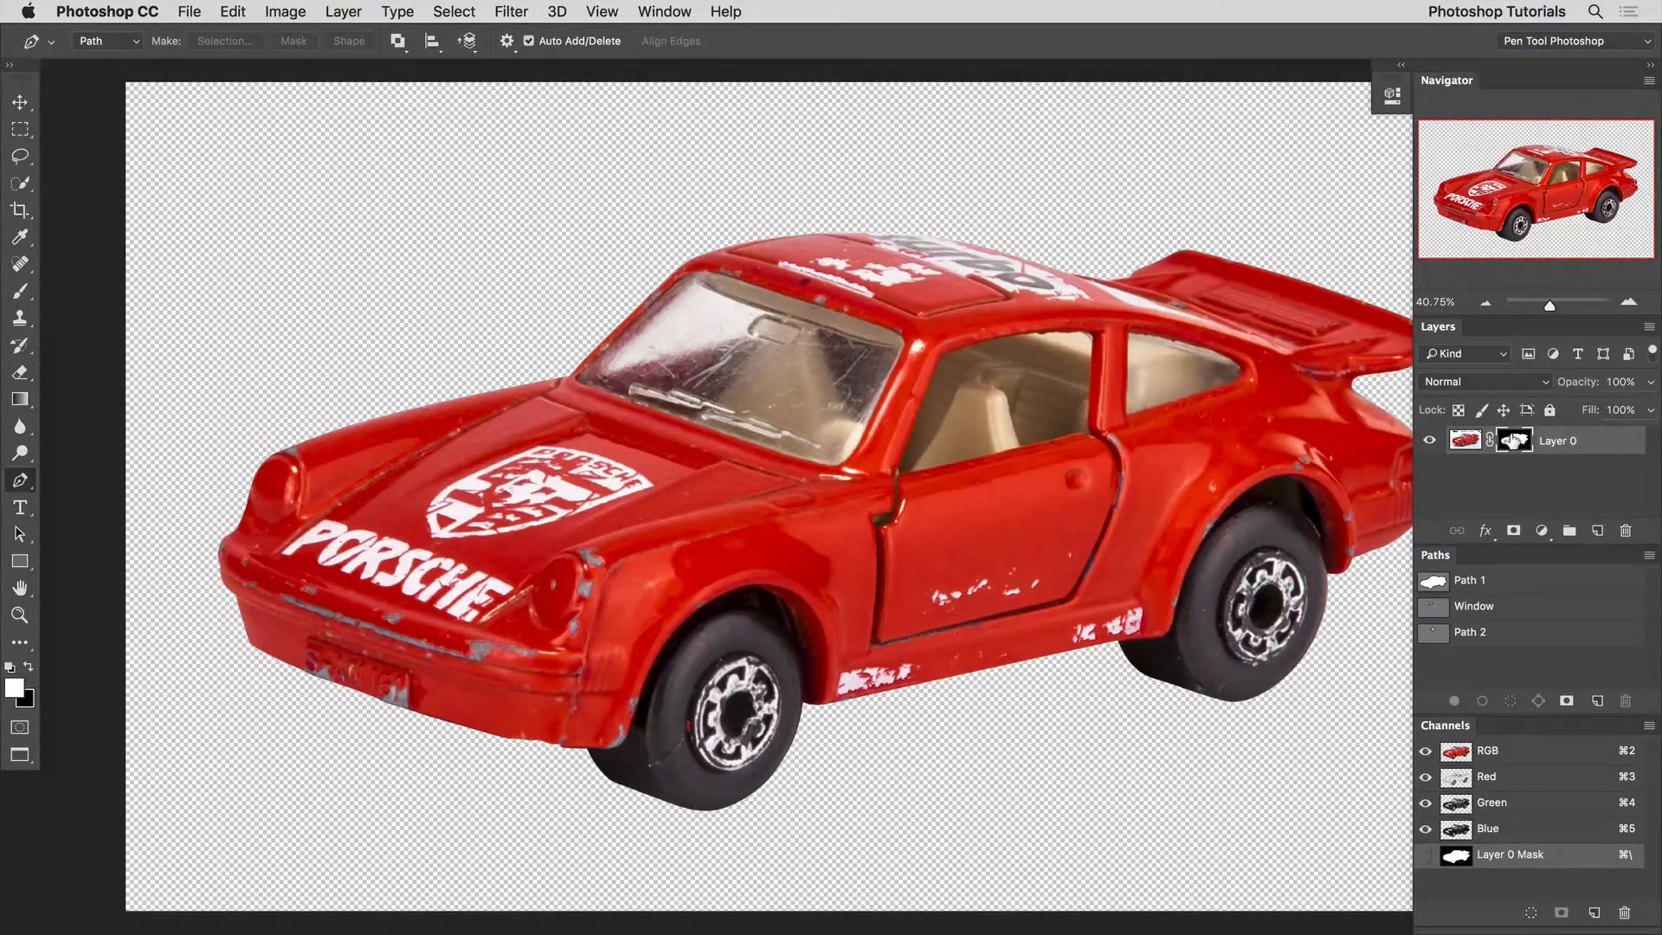
key("alt")
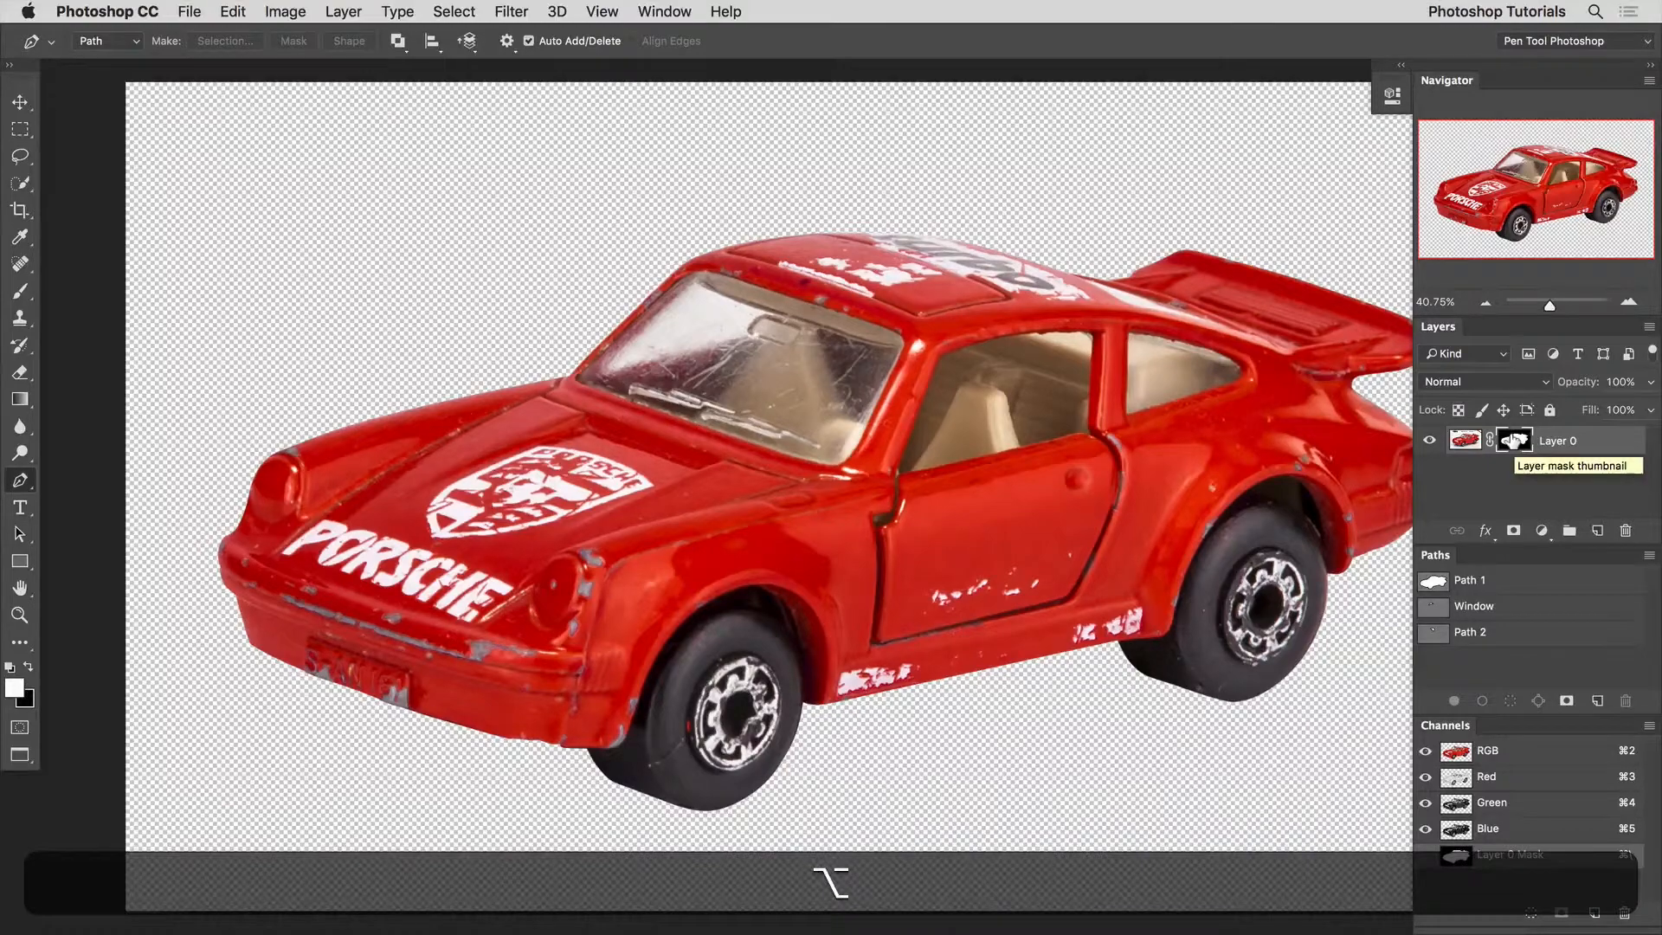
left_click(1513, 441, "alt")
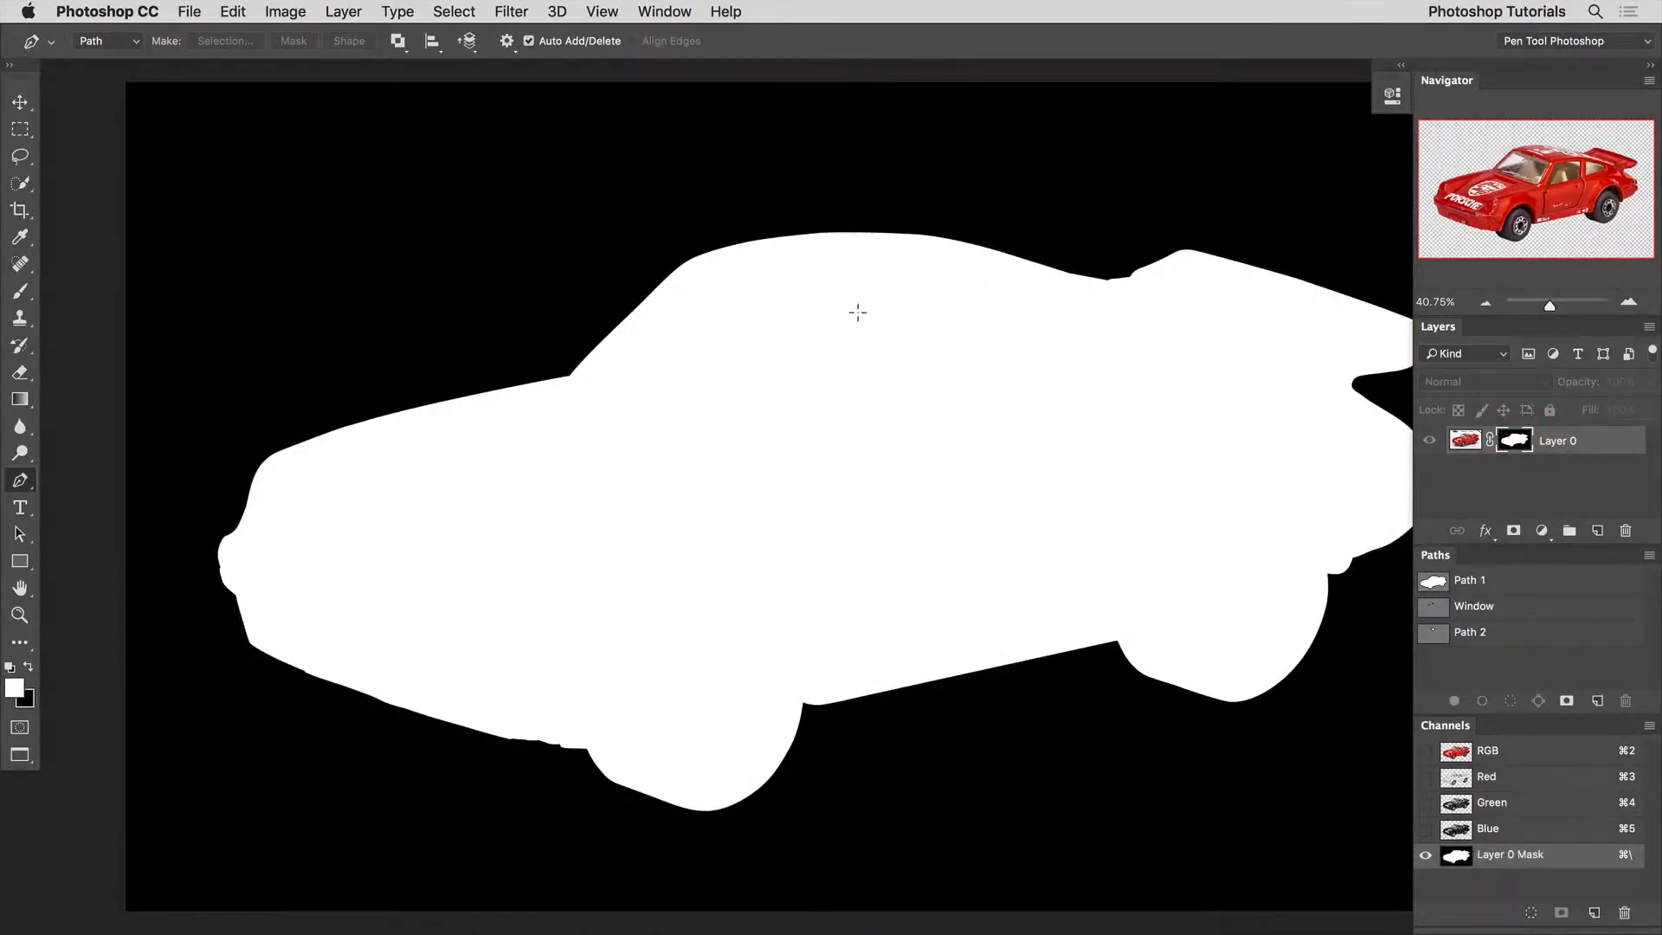
left_click(1514, 441, "alt")
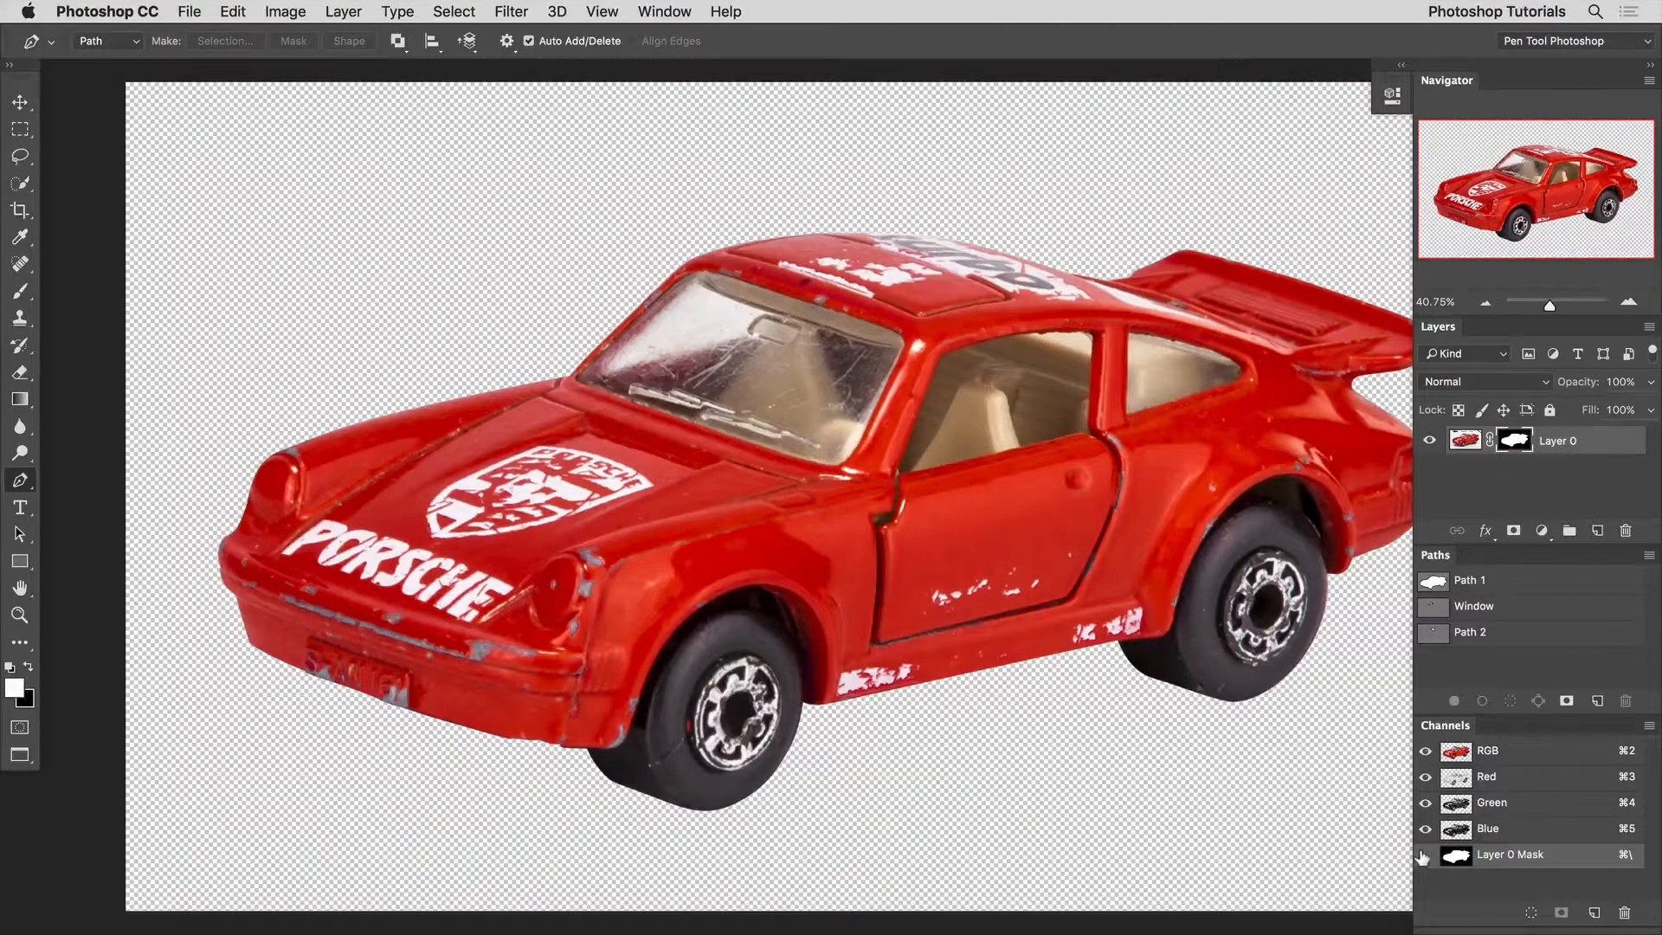
Toggle the layer mask's overlay on and off over the car.
left_click(1425, 855)
left_click(1422, 857)
left_click(1422, 857)
left_click(1422, 857)
Try painting black on the mask across the windshield and hood with a 400-pixel brush, inspect the mask, and undo the stroke.
left_click(1515, 440)
key("b")
key("x")
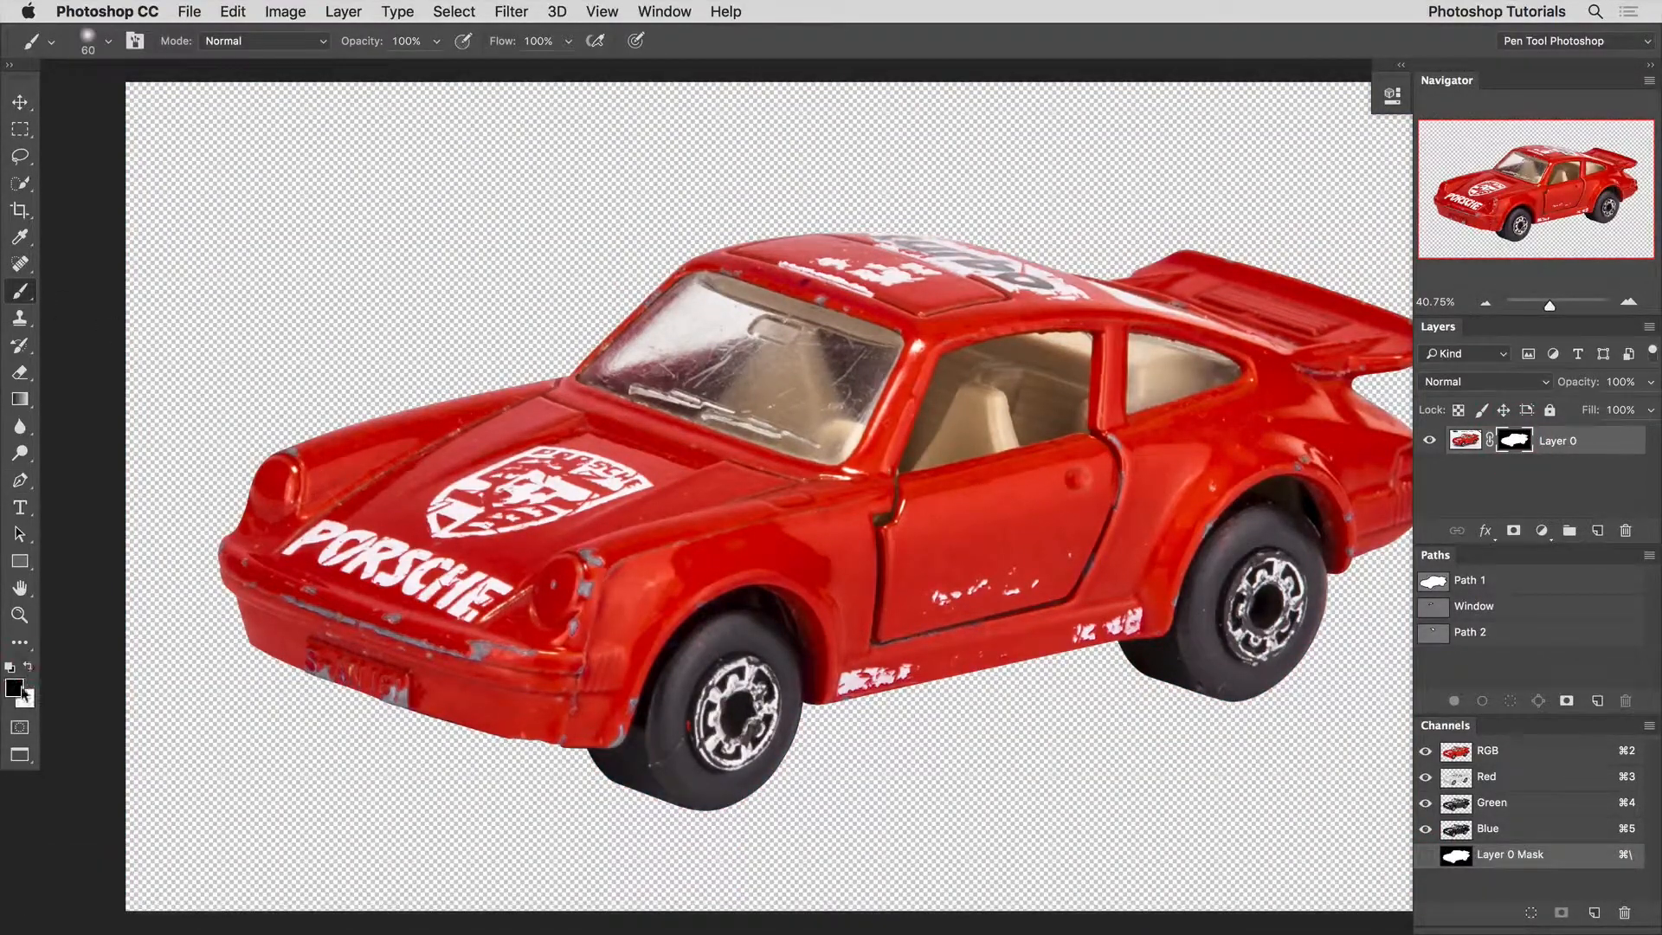
key("bracketright")
key("bracketright")
key("bracketright")
key("bracketright")
key("bracketright")
key("bracketright")
key("bracketright")
key("bracketright")
key("bracketright")
key("bracketright")
key("bracketright")
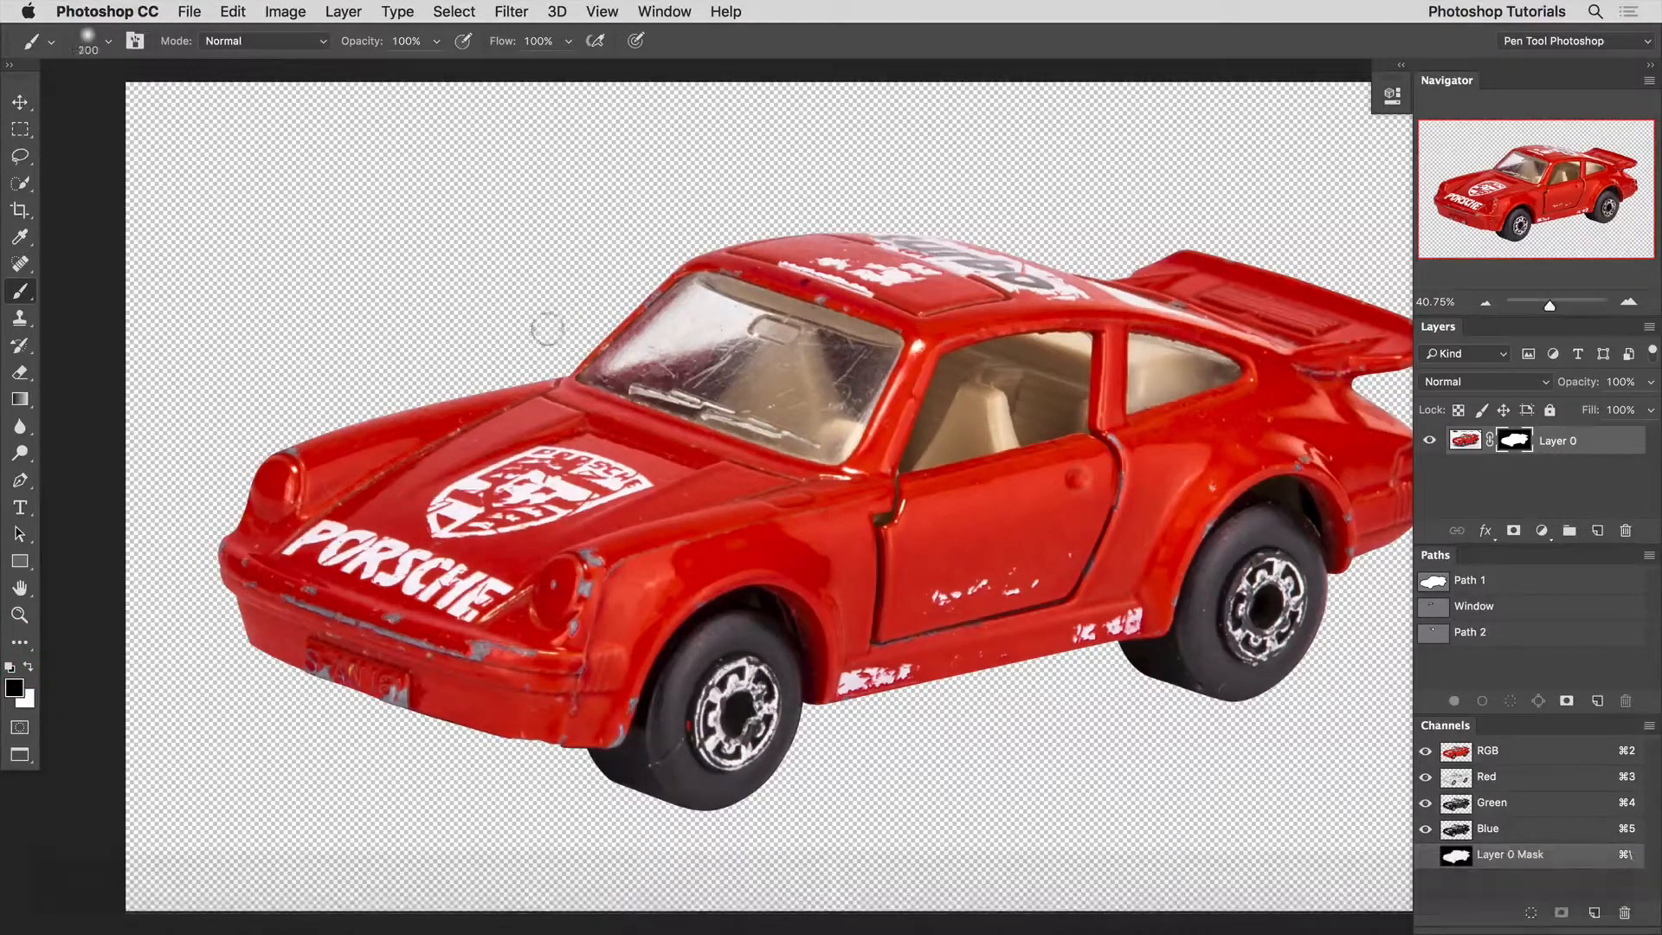
mouse_move(548, 329)
left_mouse_down()
mouse_move(645, 435)
mouse_move(631, 303)
left_mouse_up()
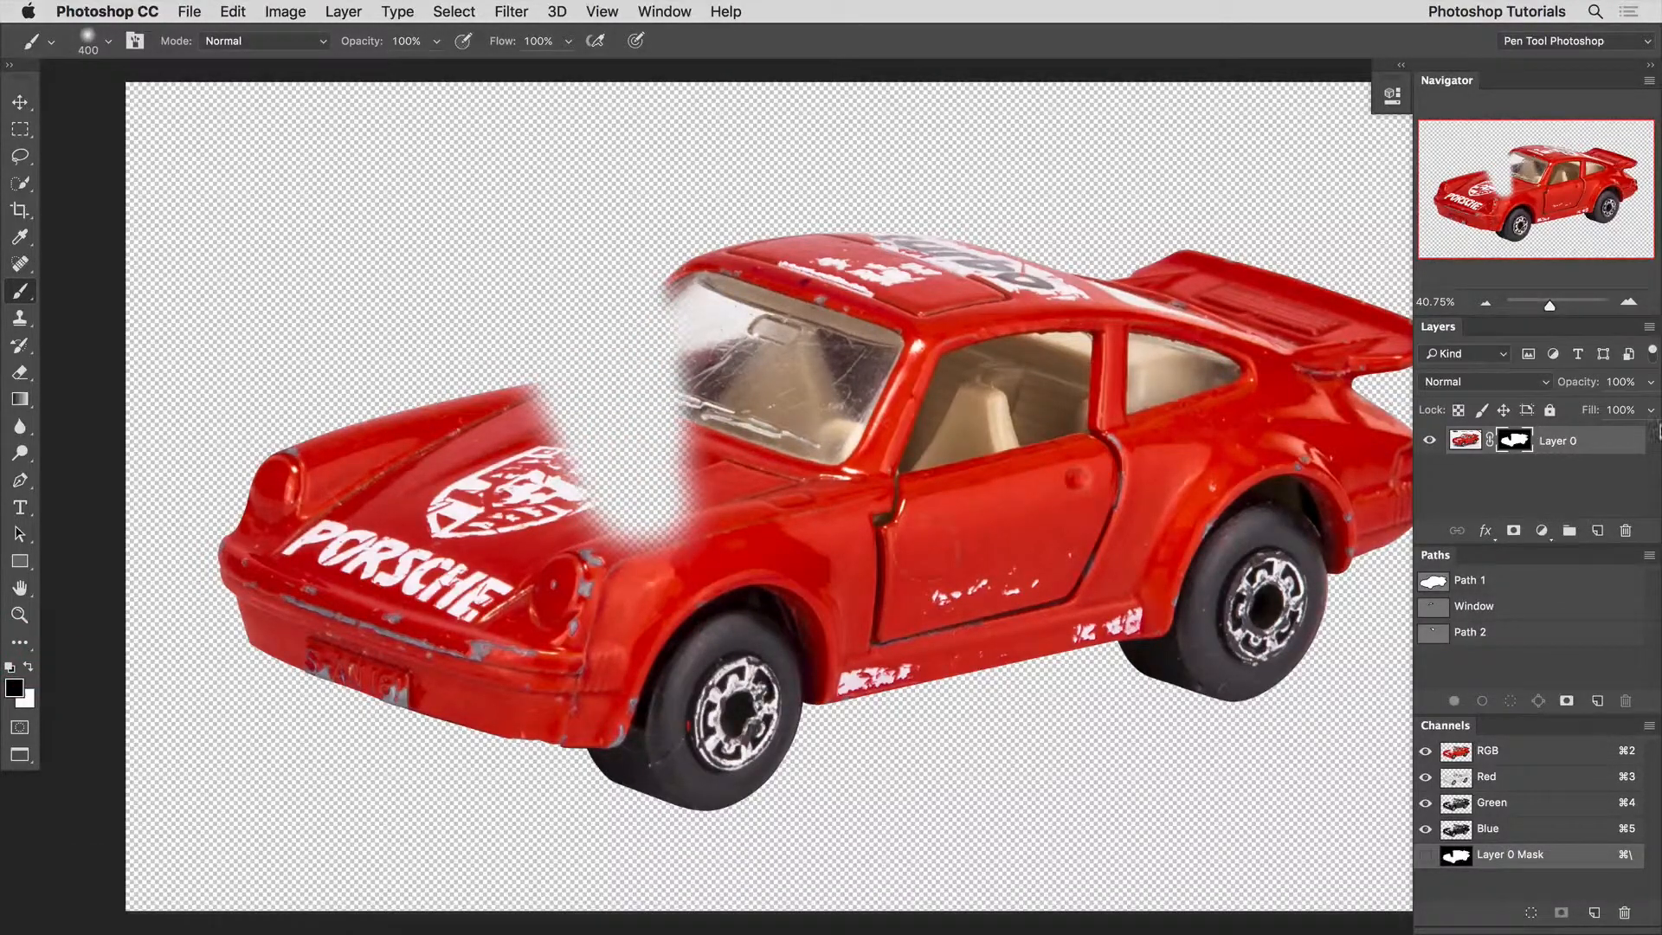
left_click(1514, 441, "alt")
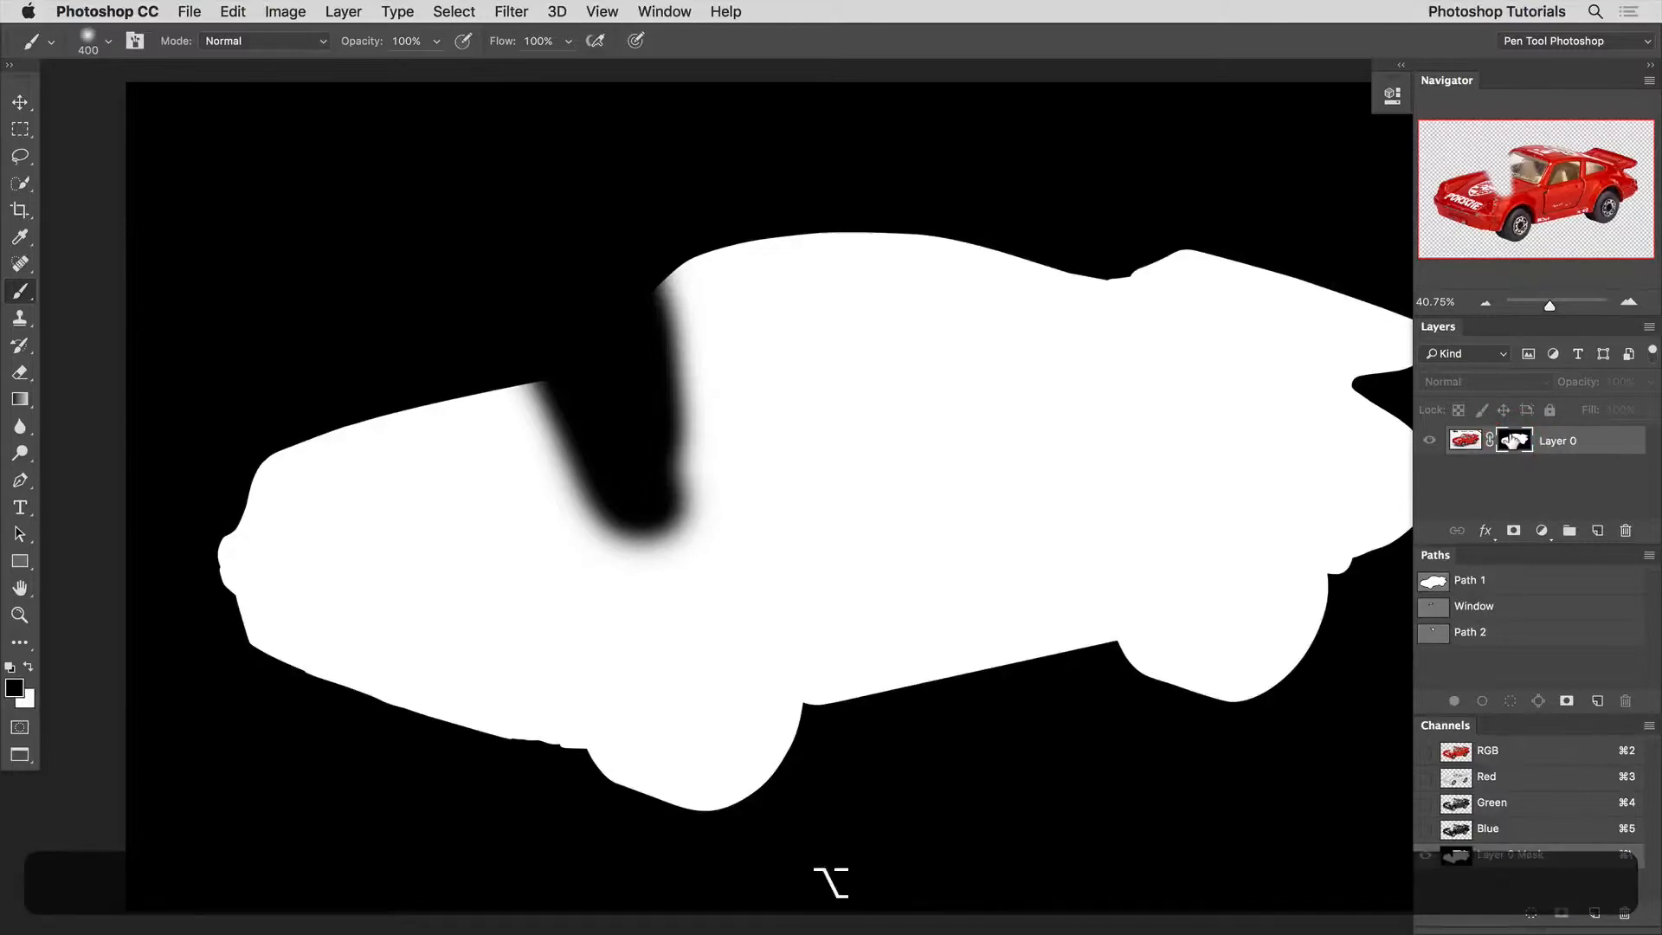
left_click(1514, 441, "alt")
key("super+z")
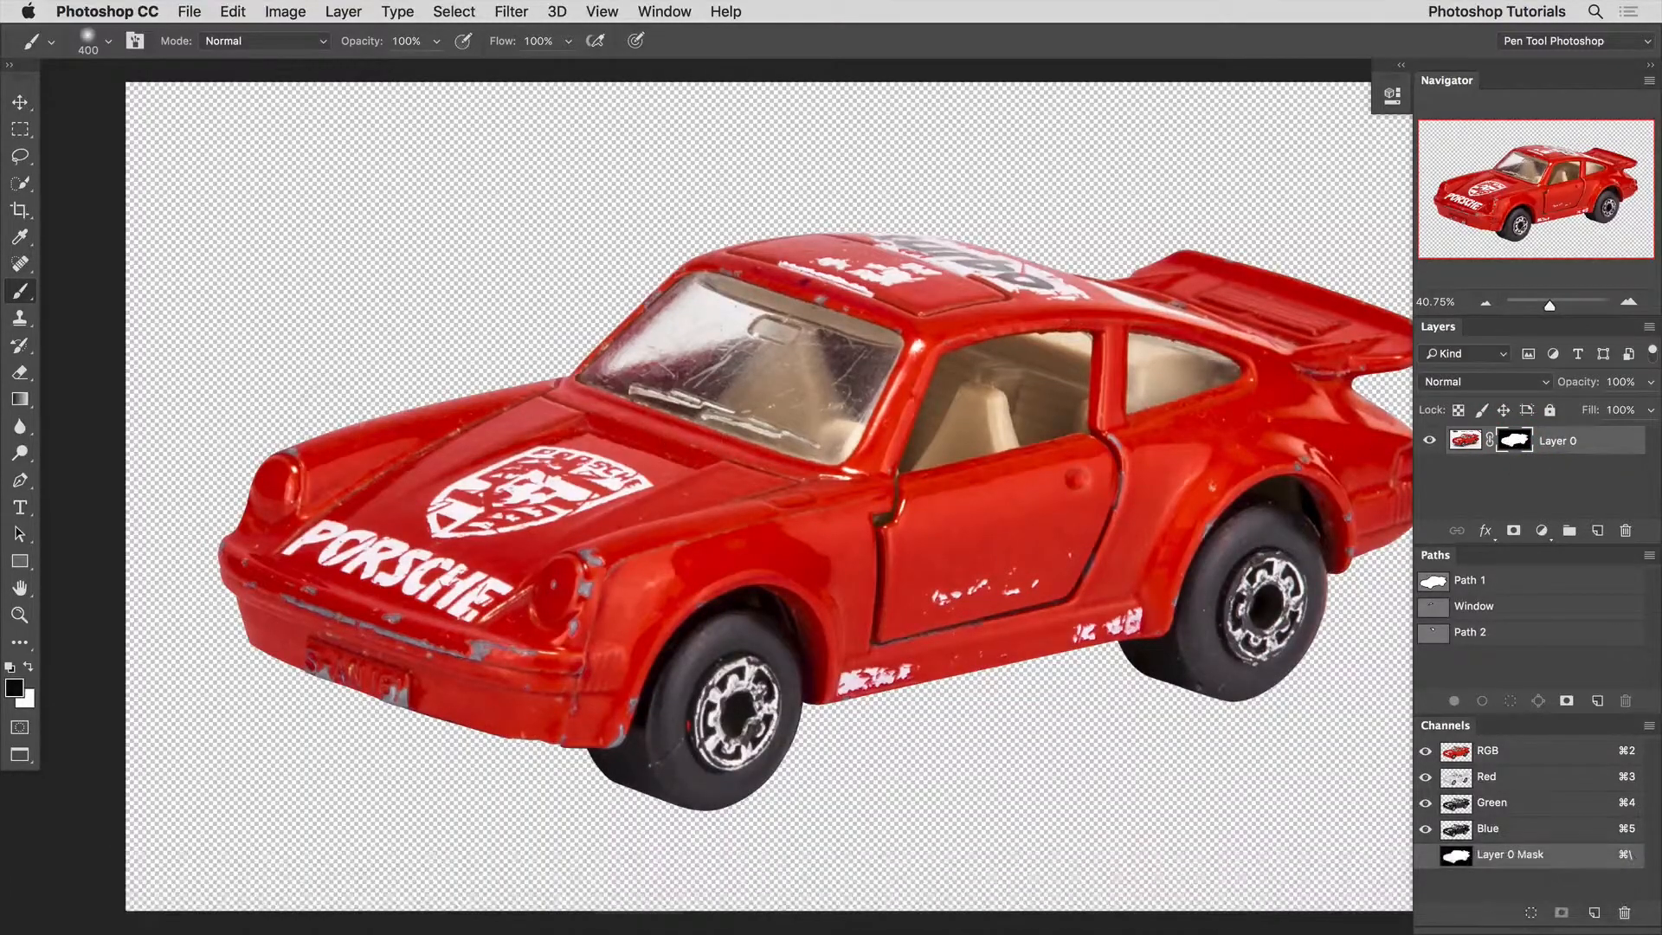
Paint white on the mask above the hood and undo it, and switch the layer mask off and back on.
key("x")
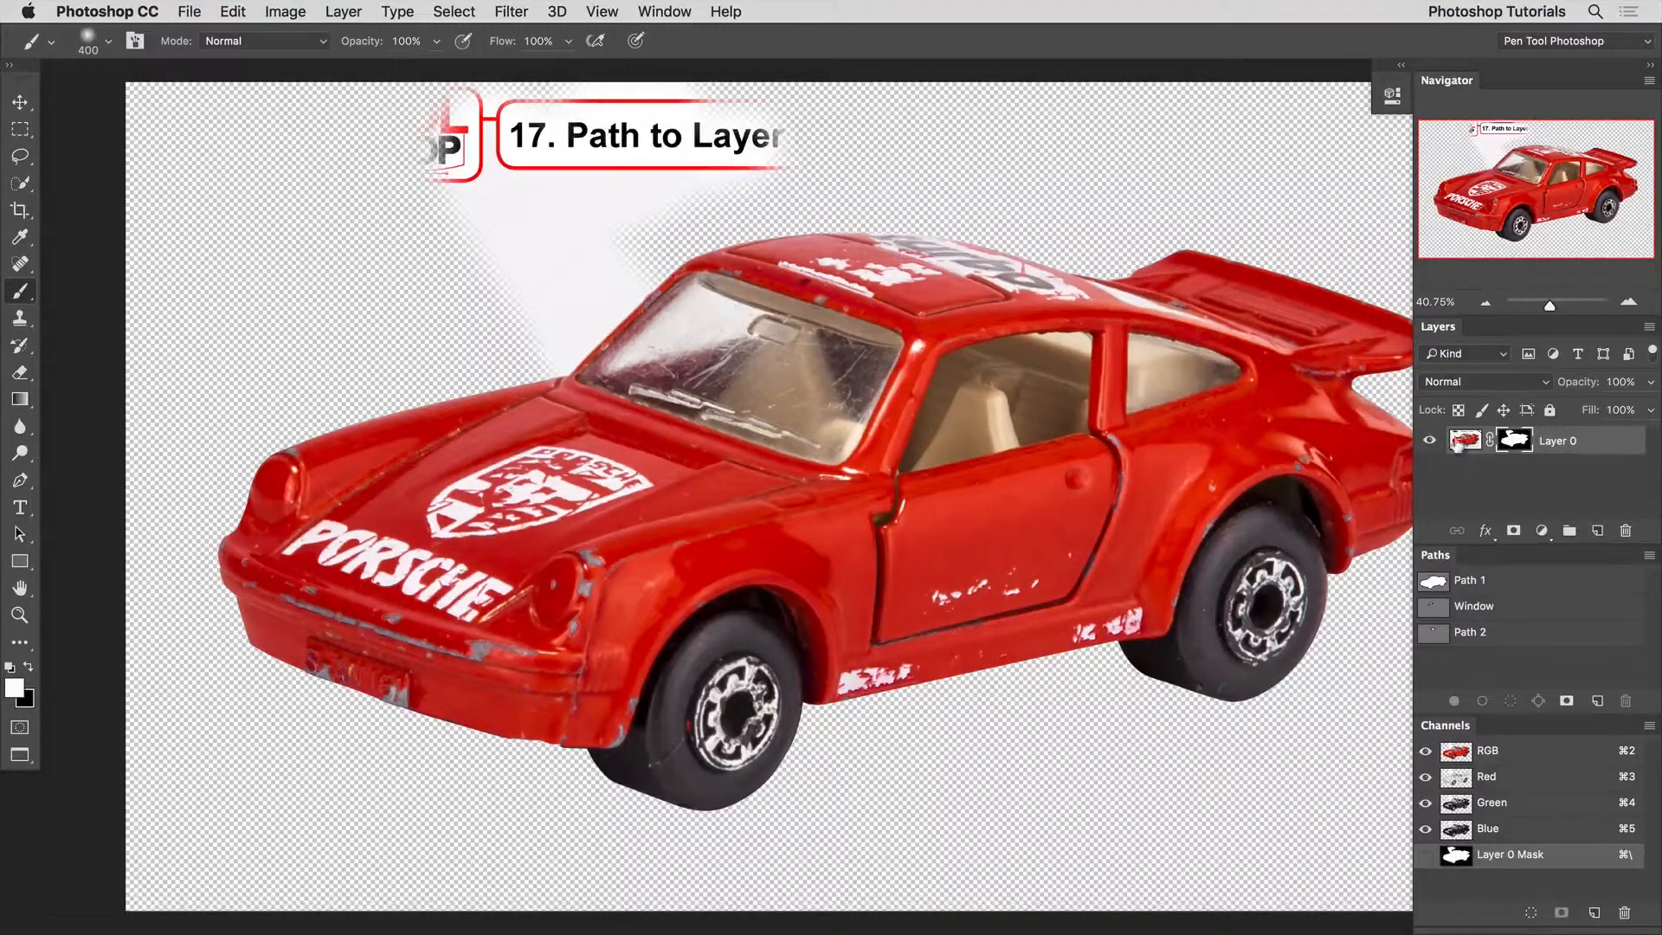
key("alt+super+z")
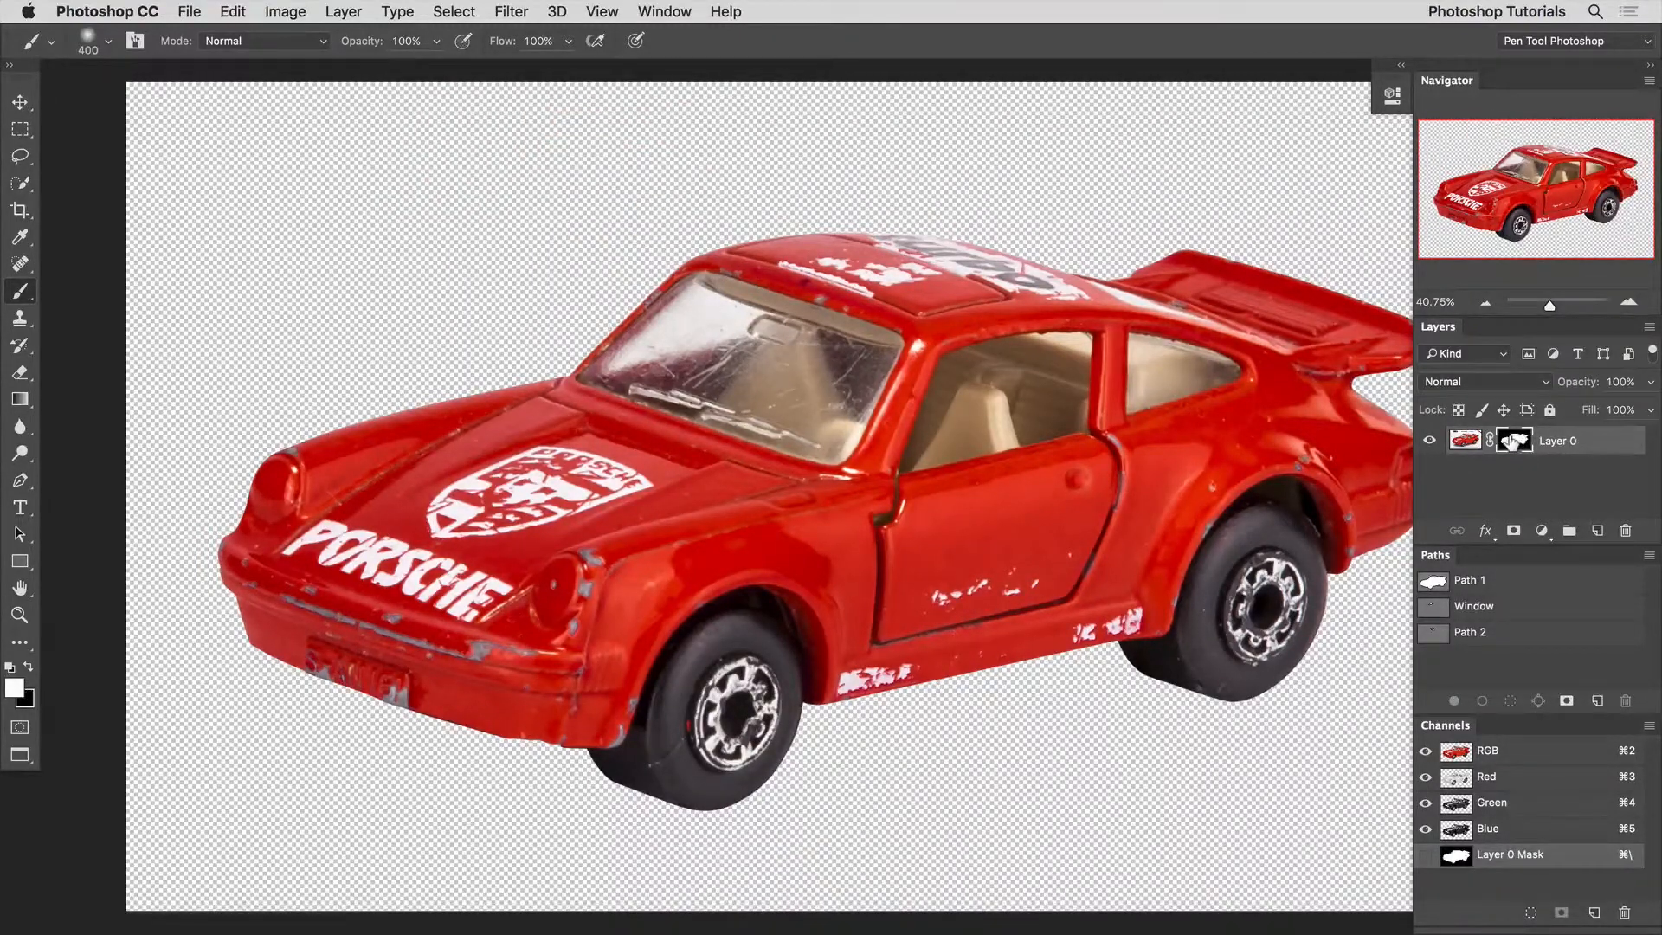
left_click(1513, 441, "shift")
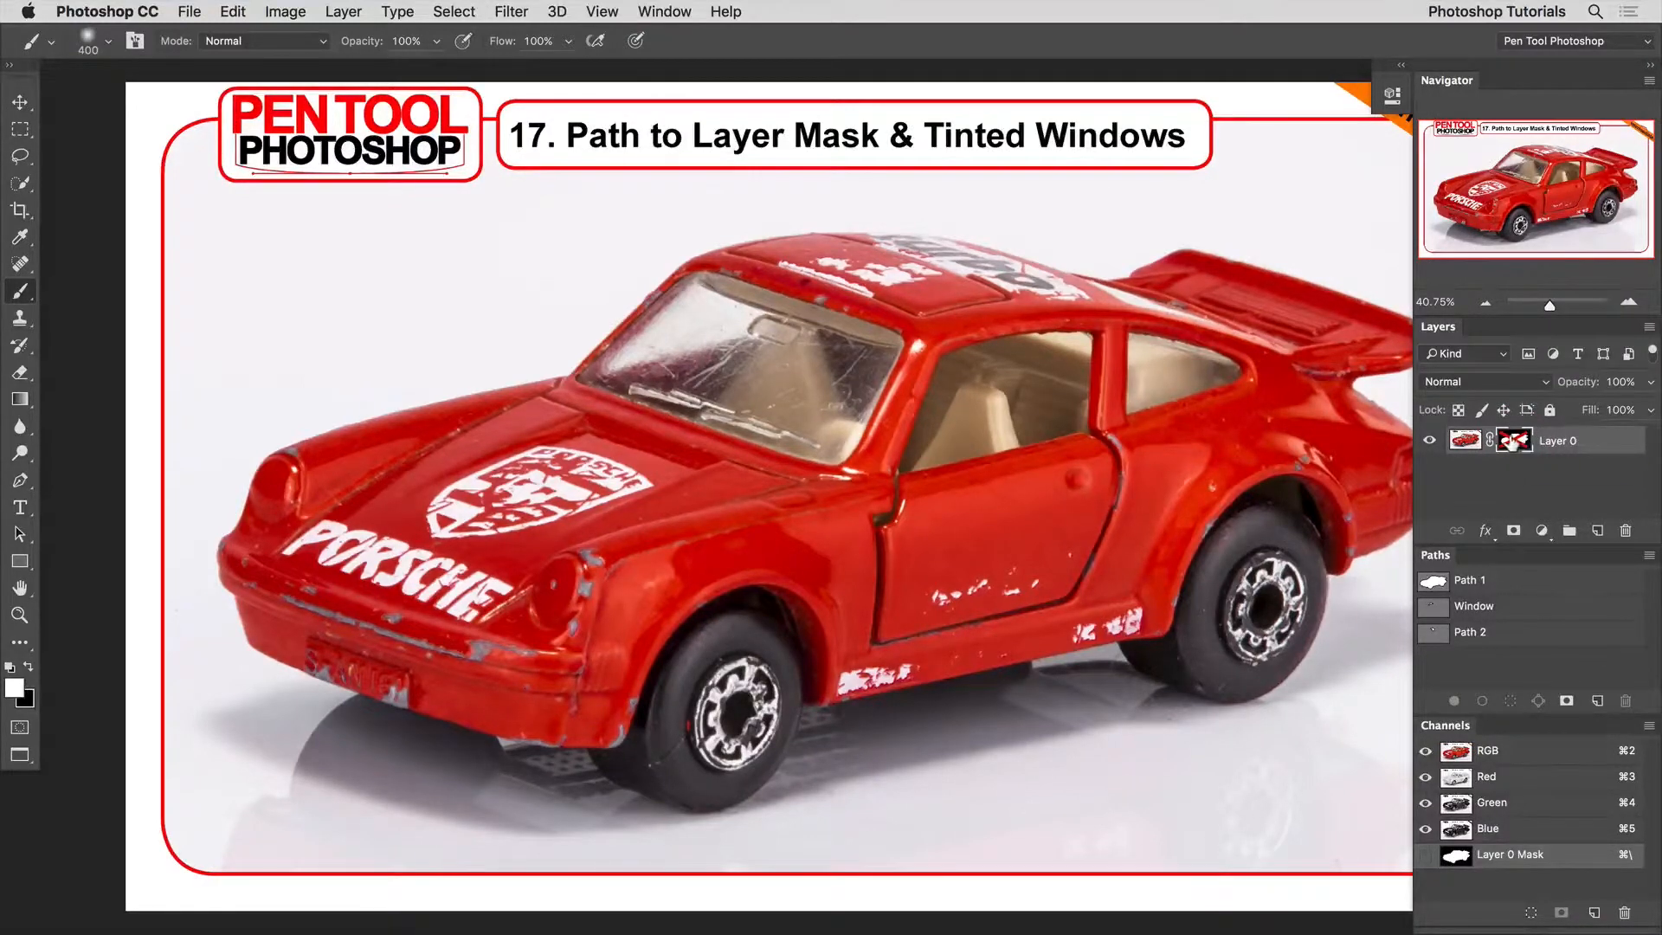
left_click(1510, 440, "shift")
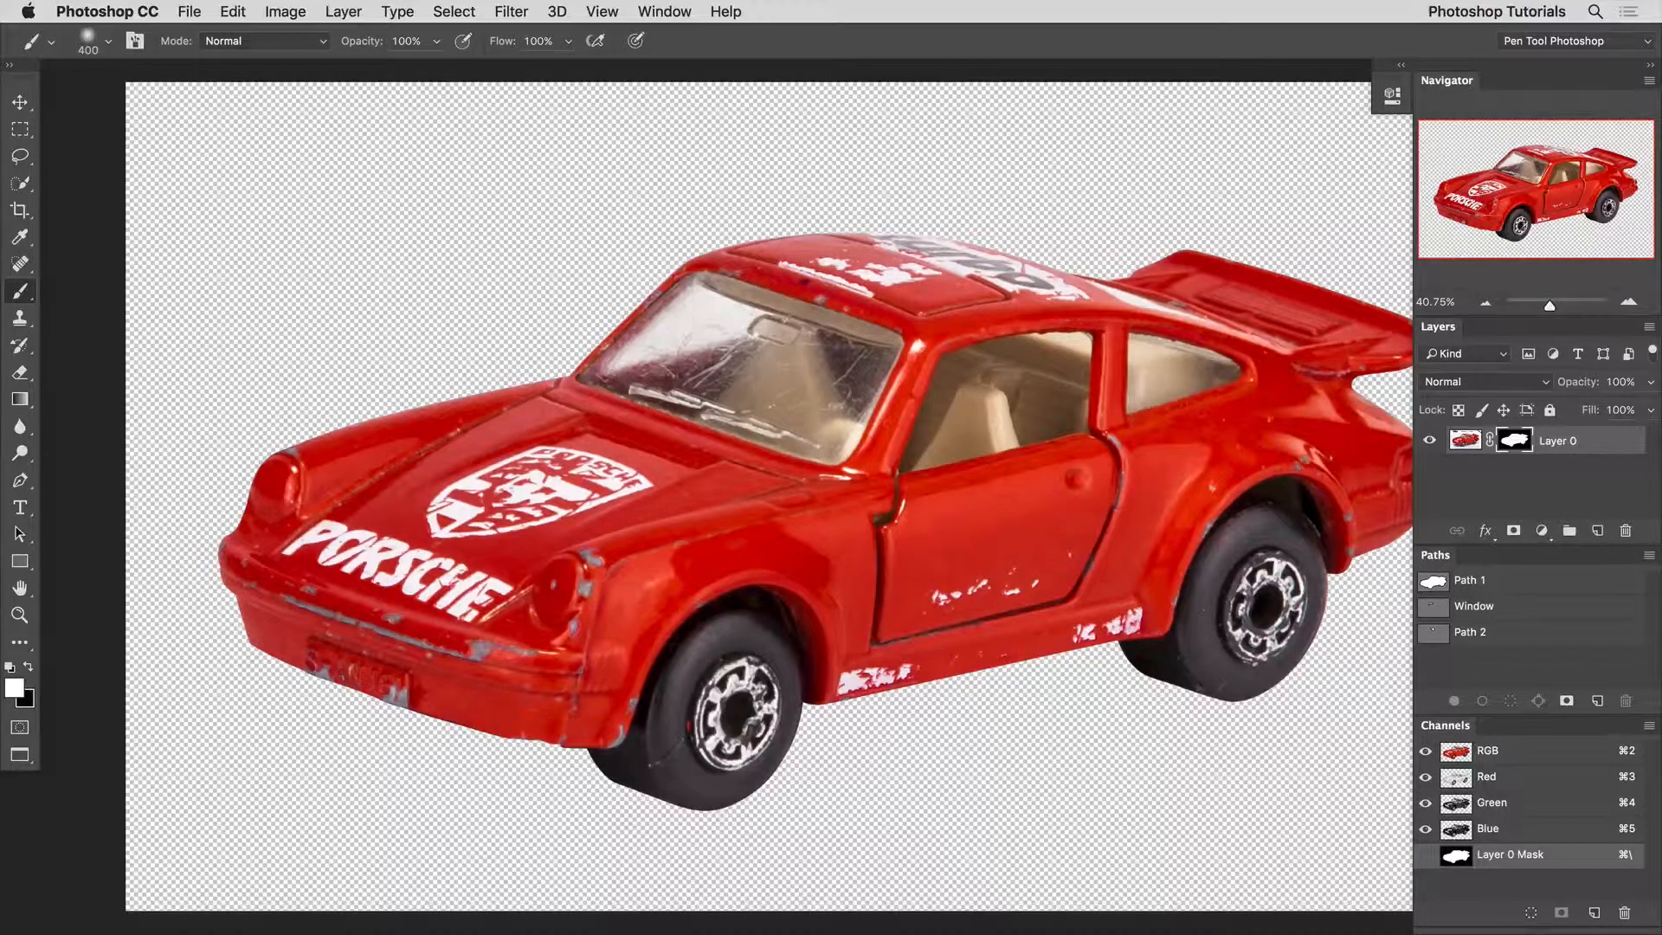
Add a bright blue Solid Color fill layer and move it below the masked car layer.
key("super+d")
left_click(1542, 531)
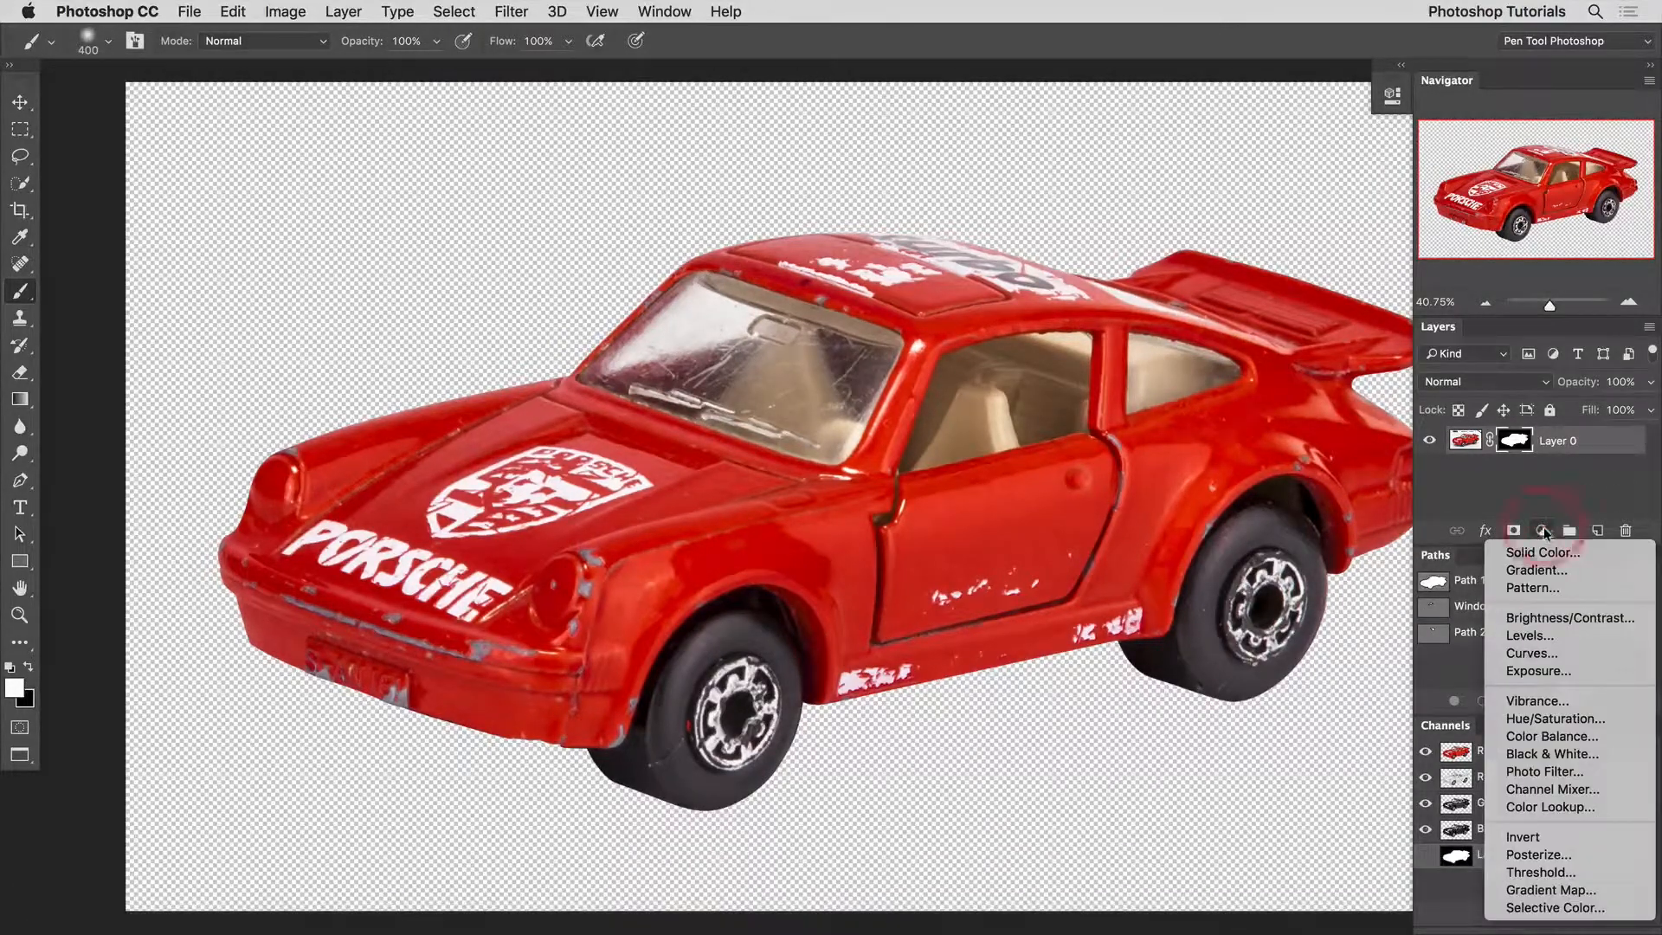
left_click(1539, 554)
left_click(828, 291)
left_click(852, 401)
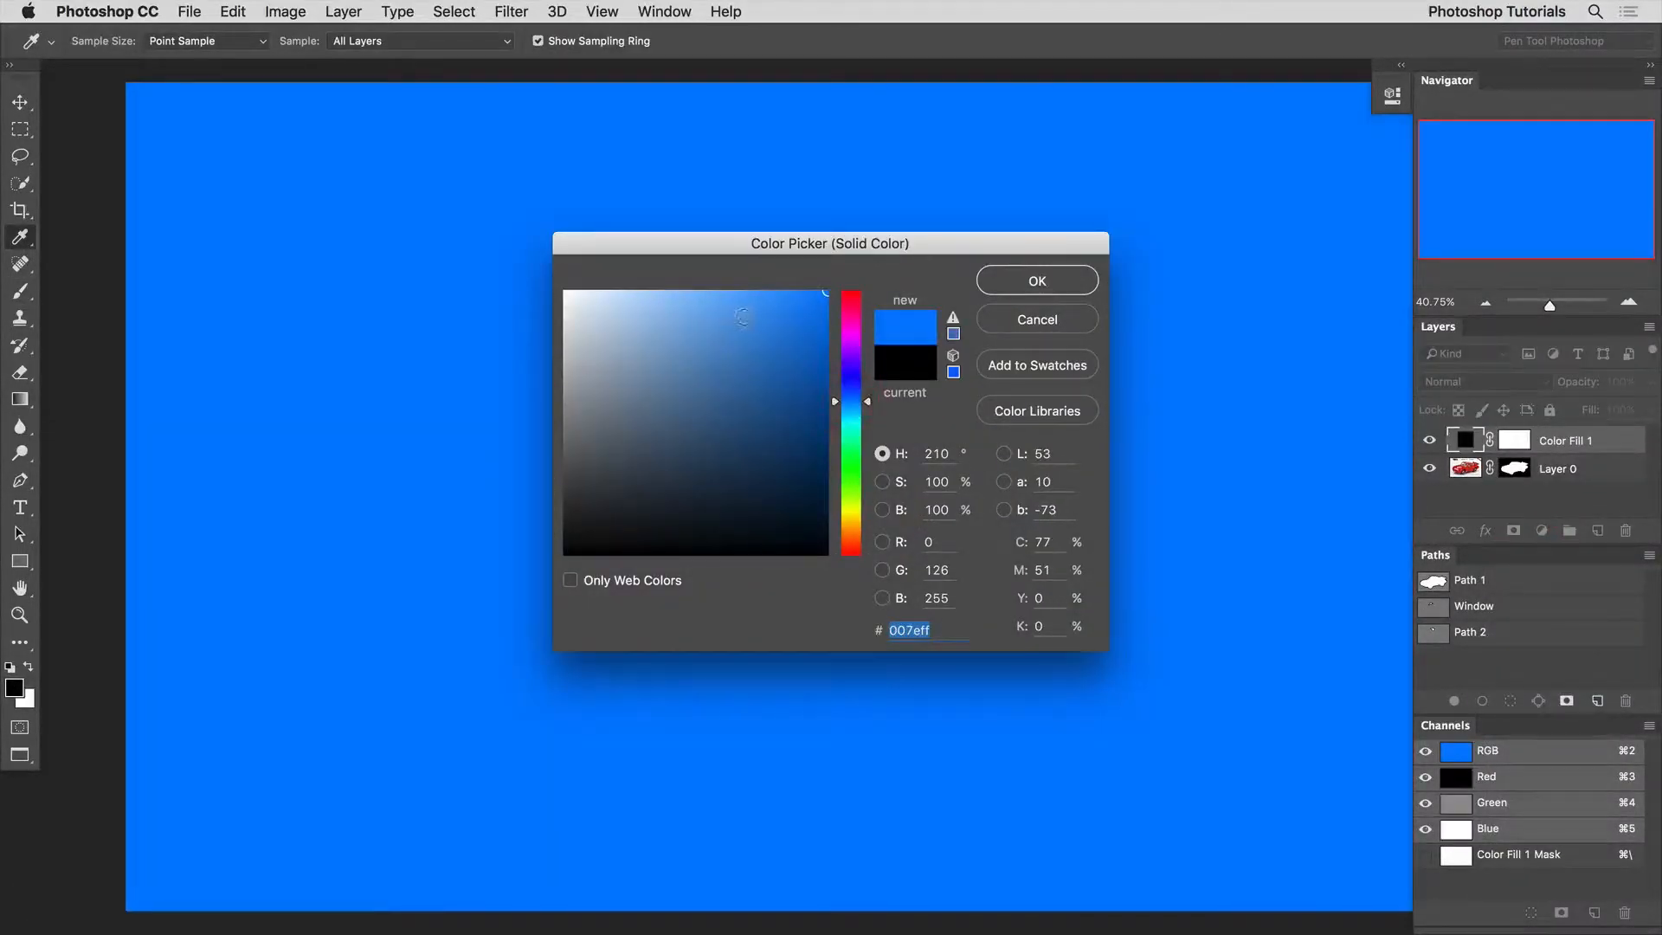
left_click_drag(742, 316, 790, 286)
left_click(1051, 277)
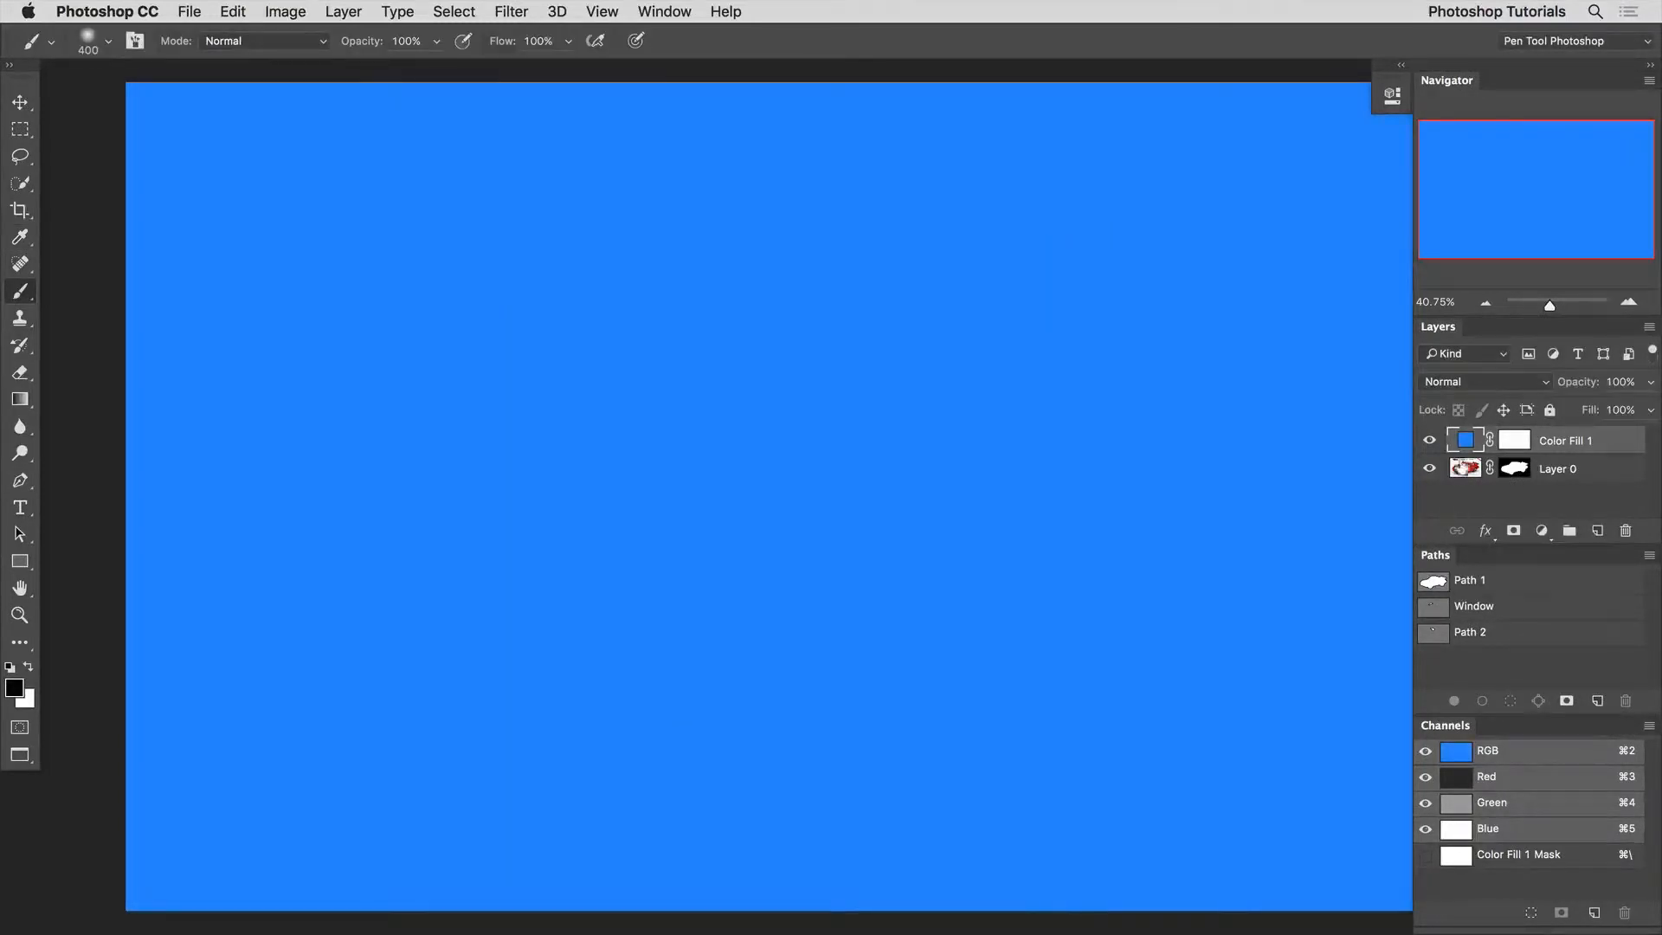
left_click_drag(1463, 440, 1468, 481)
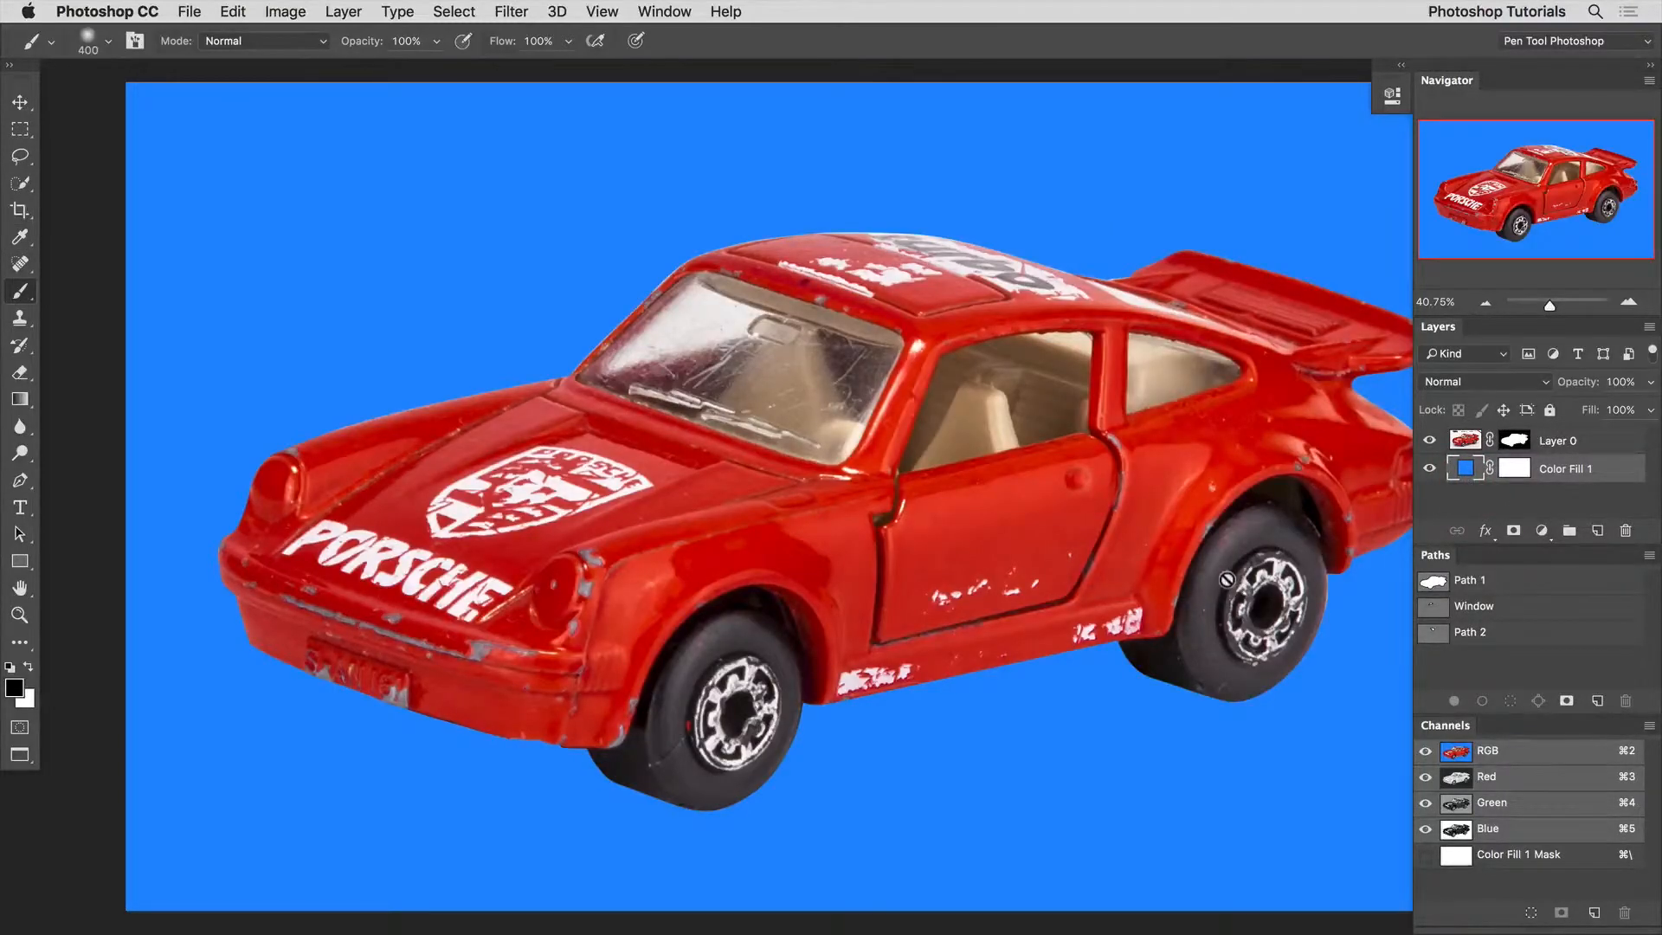
Load the Window path as a selection over the windshield reflection.
left_click(1433, 606, "super")
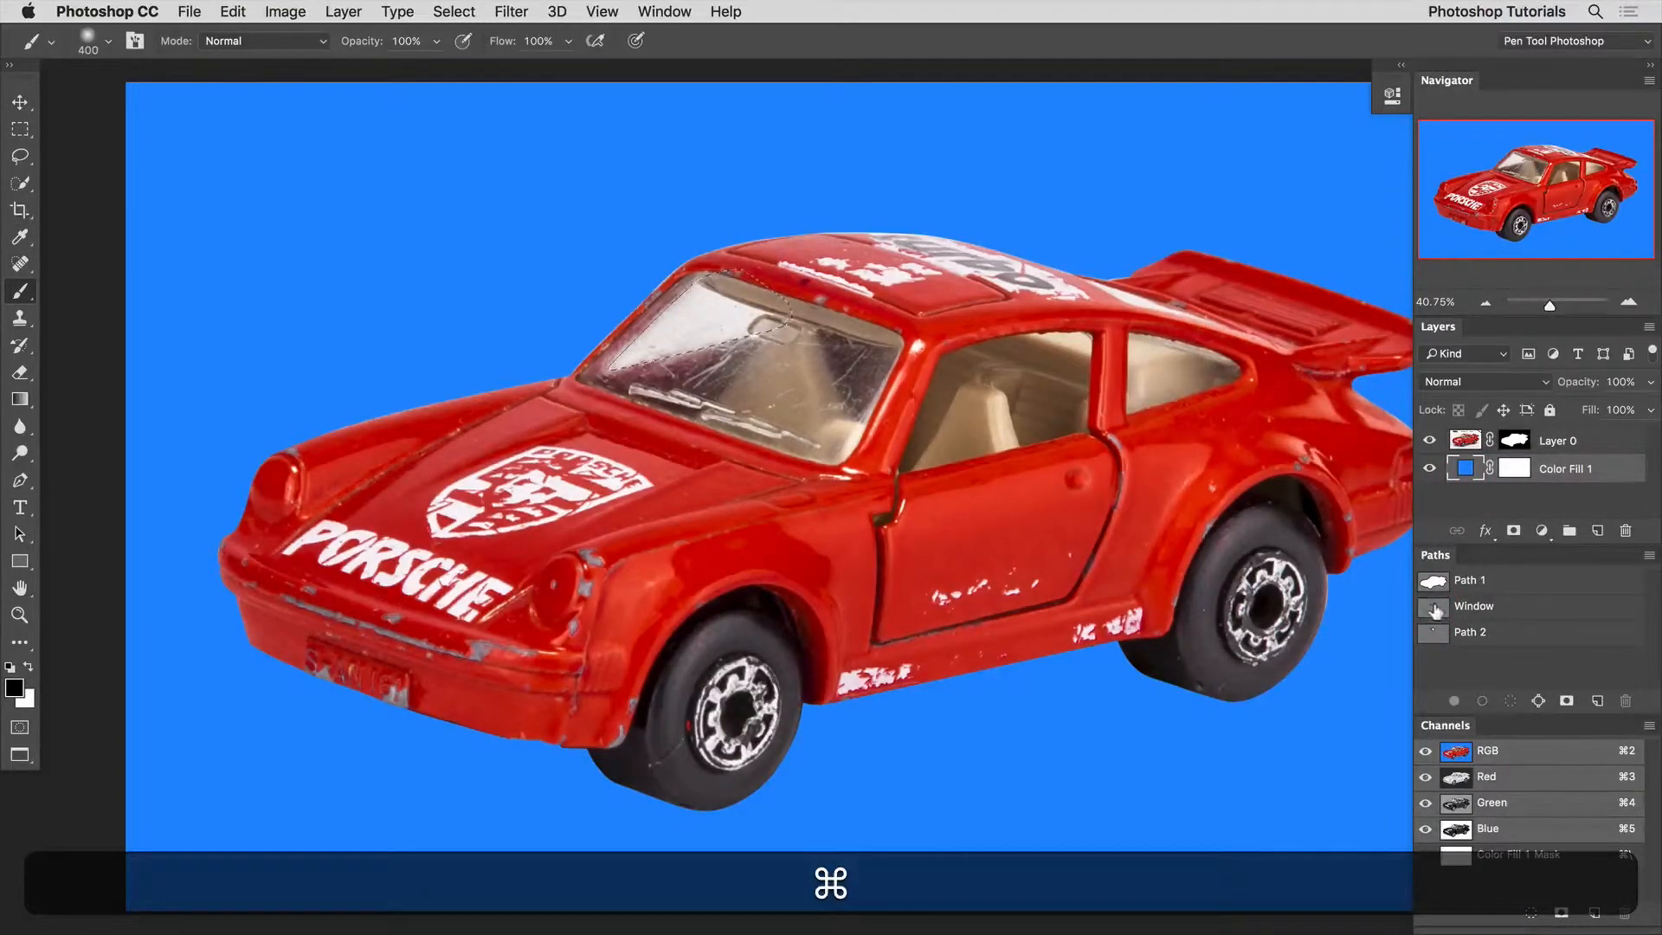
key("space")
left_click_drag(655, 358, 687, 364)
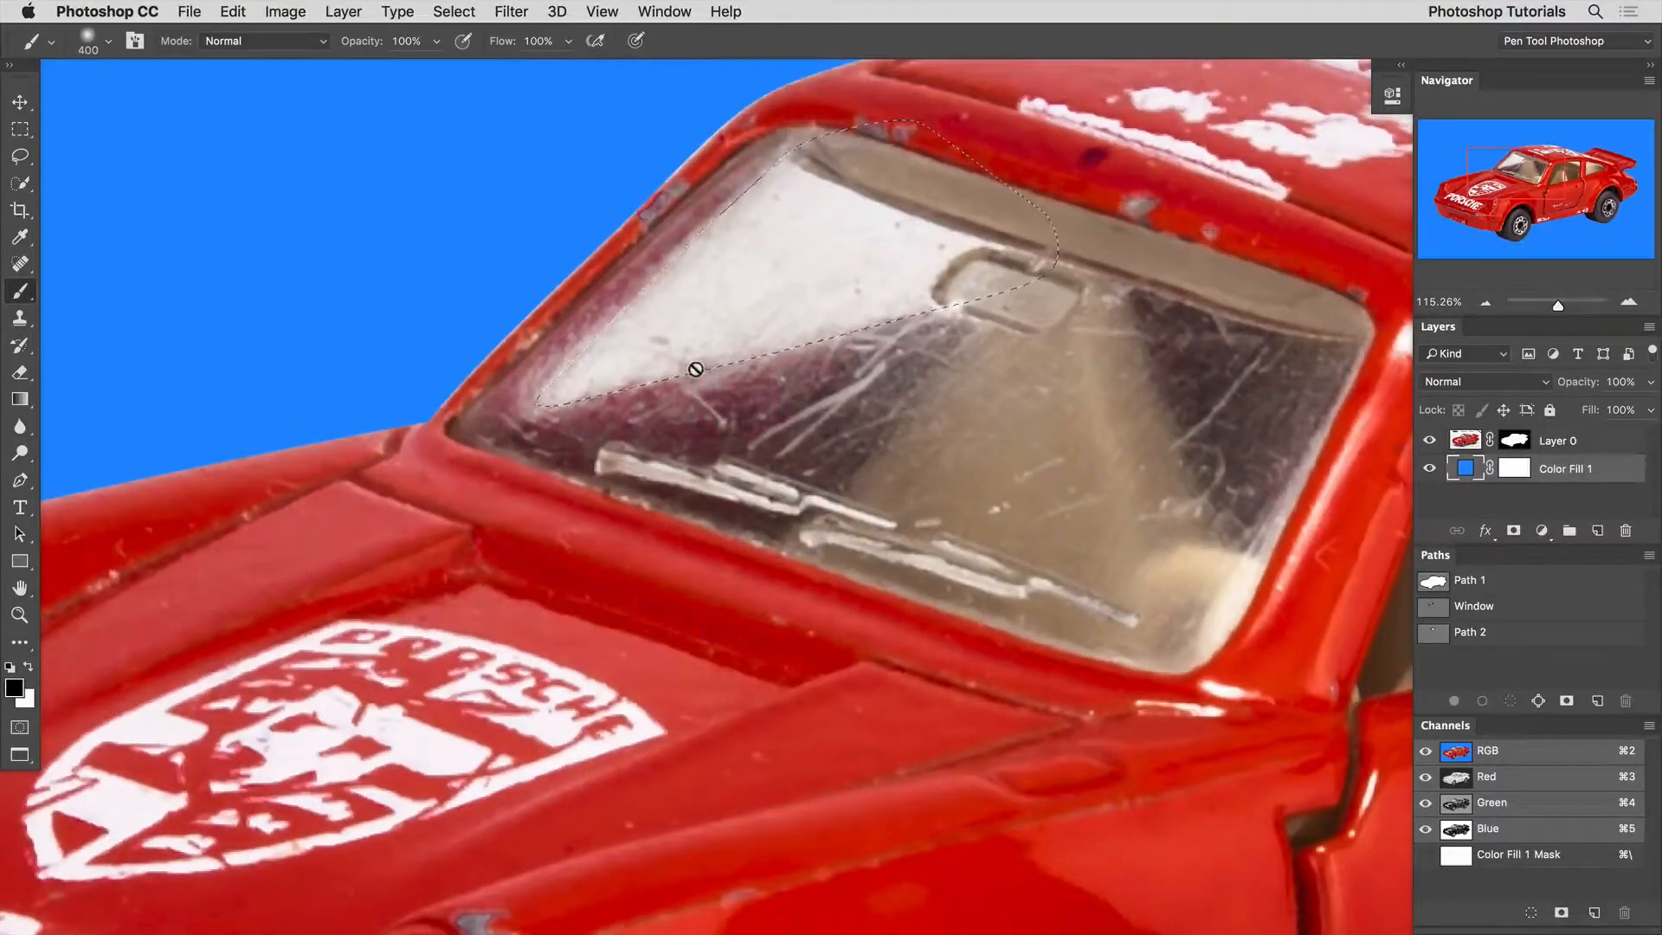
Feather the windshield selection by 5 pixels and check its soft edge in Quick Mask mode.
left_click(457, 8)
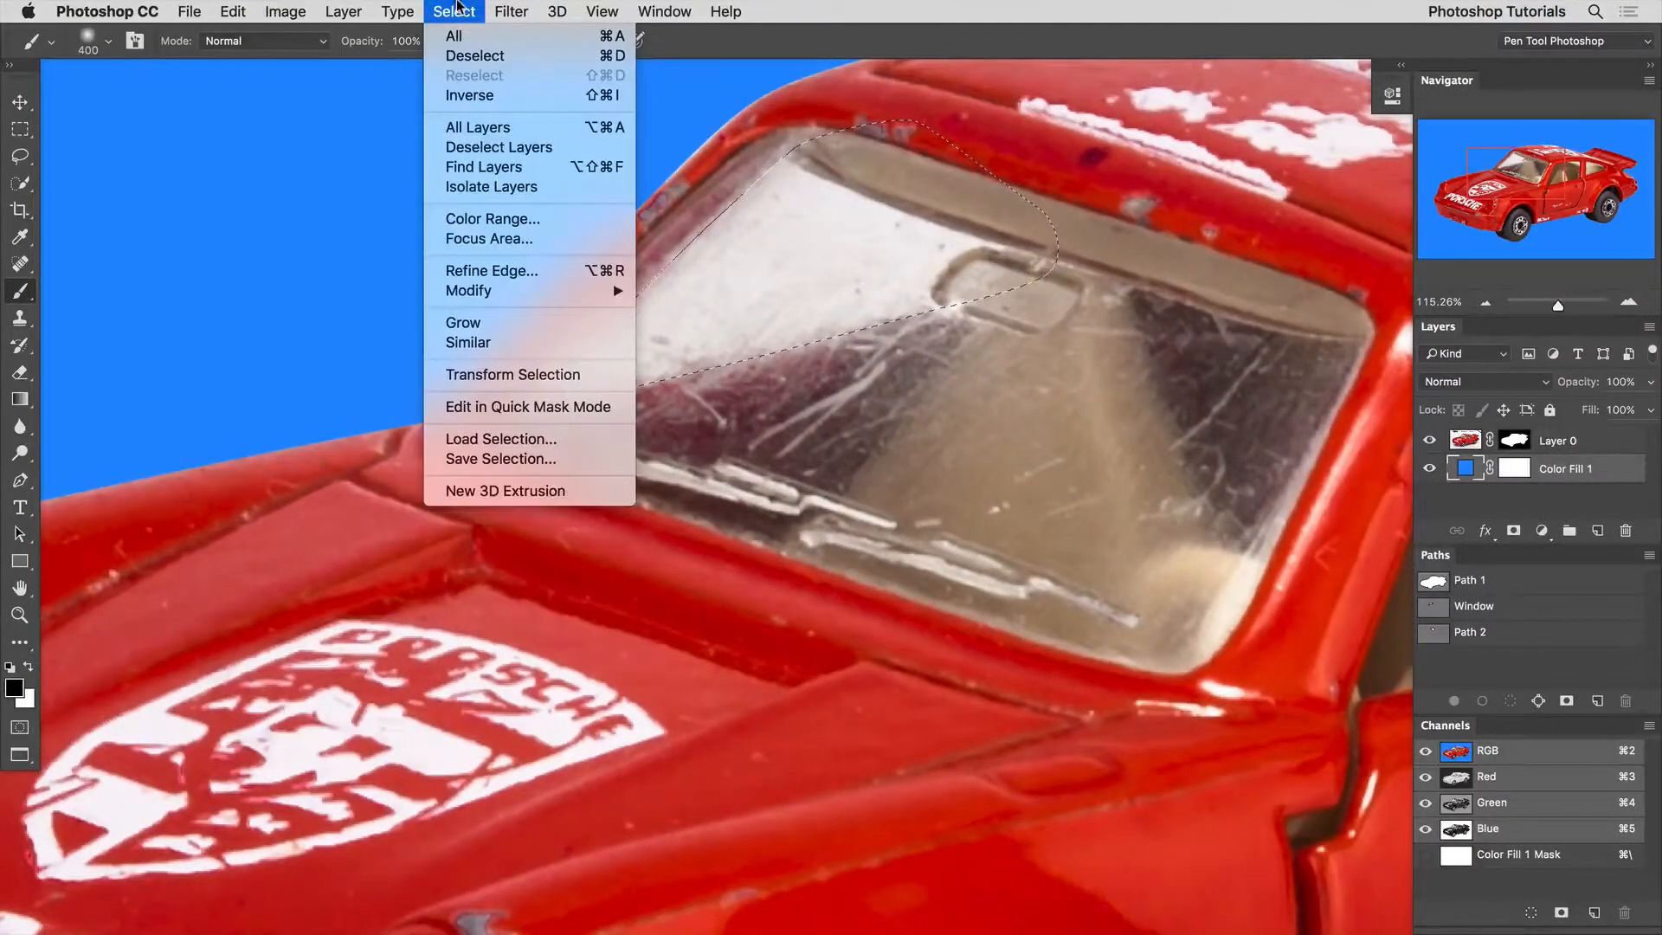
mouse_move(482, 292)
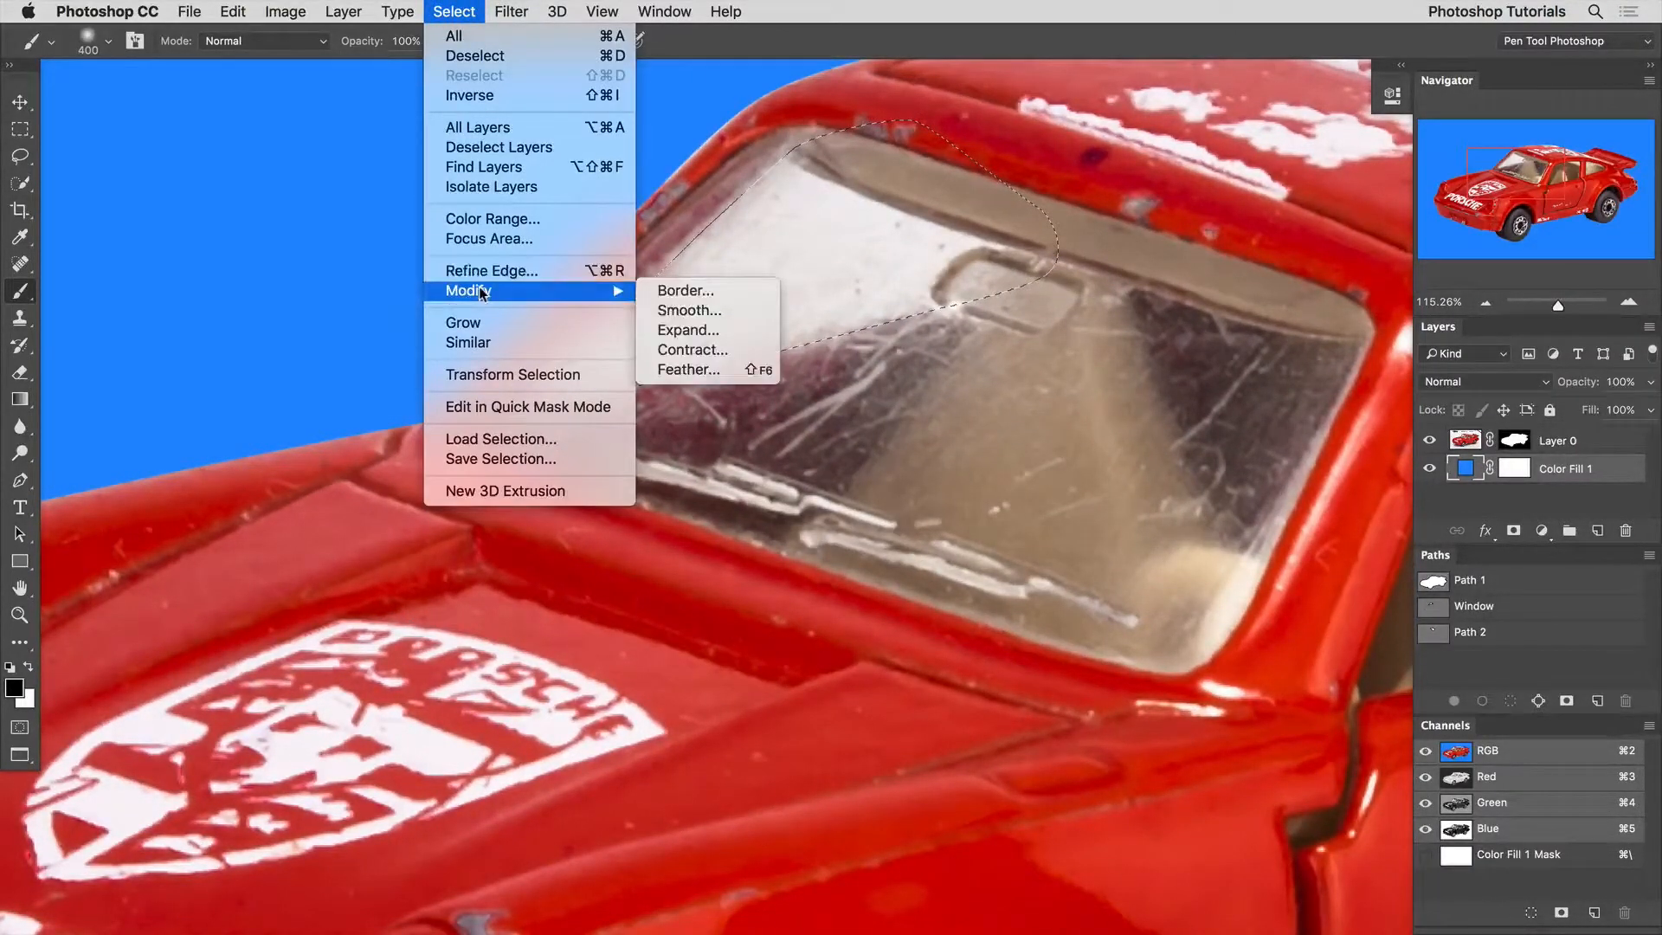
left_click(729, 372)
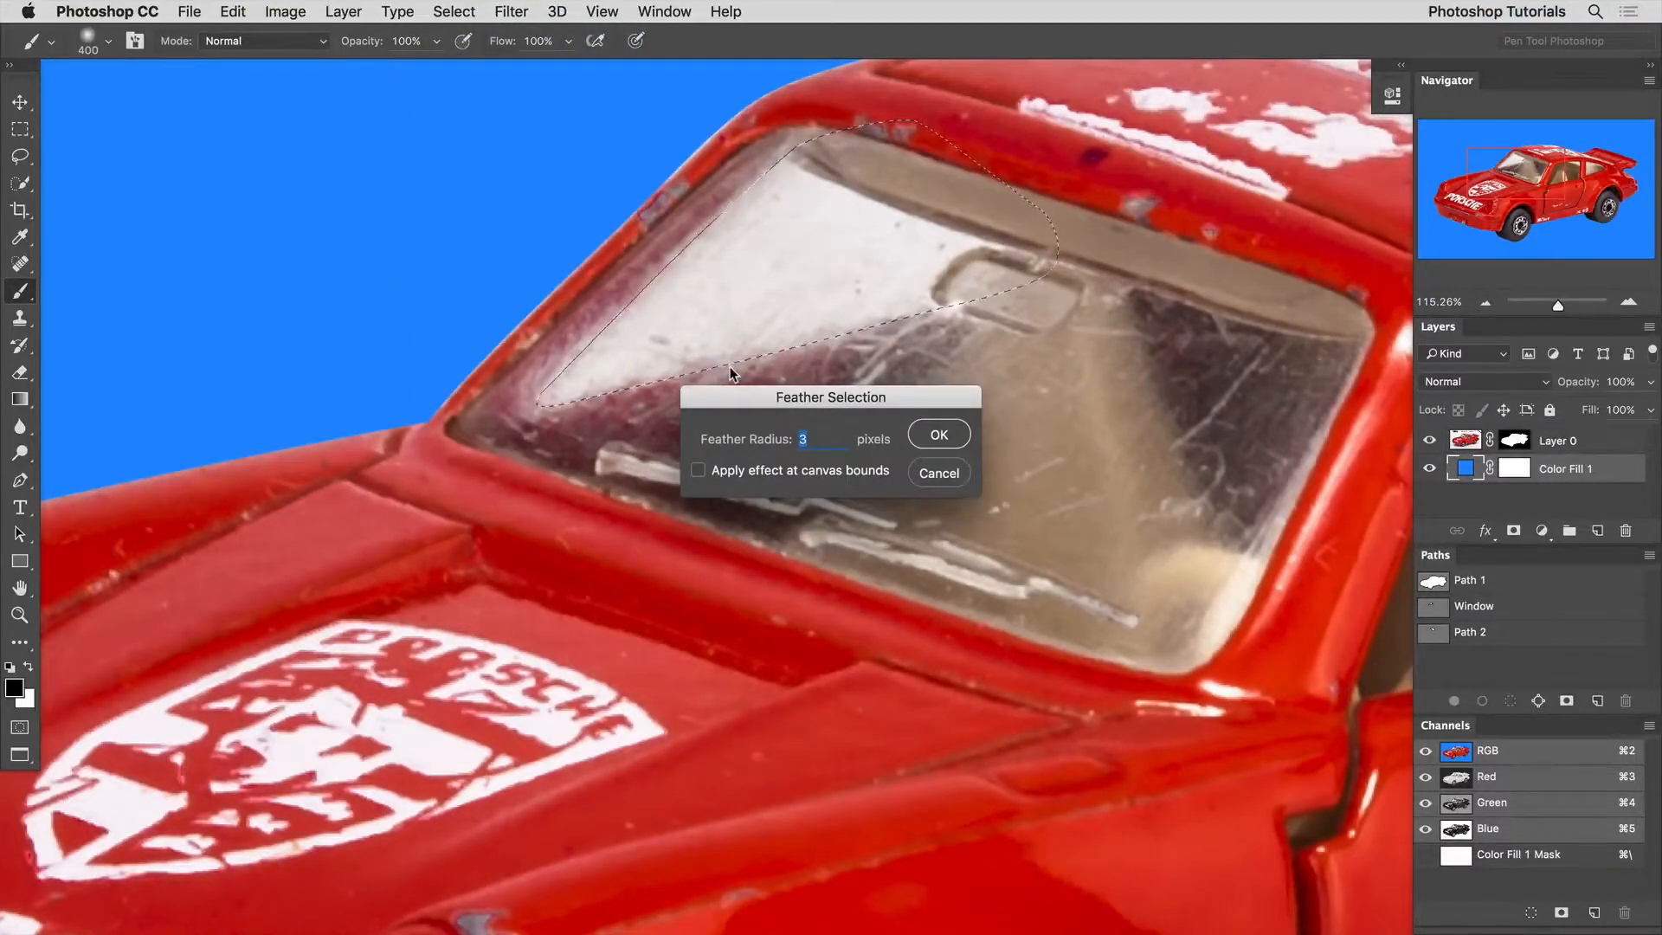
type("5")
key("Return")
key("q")
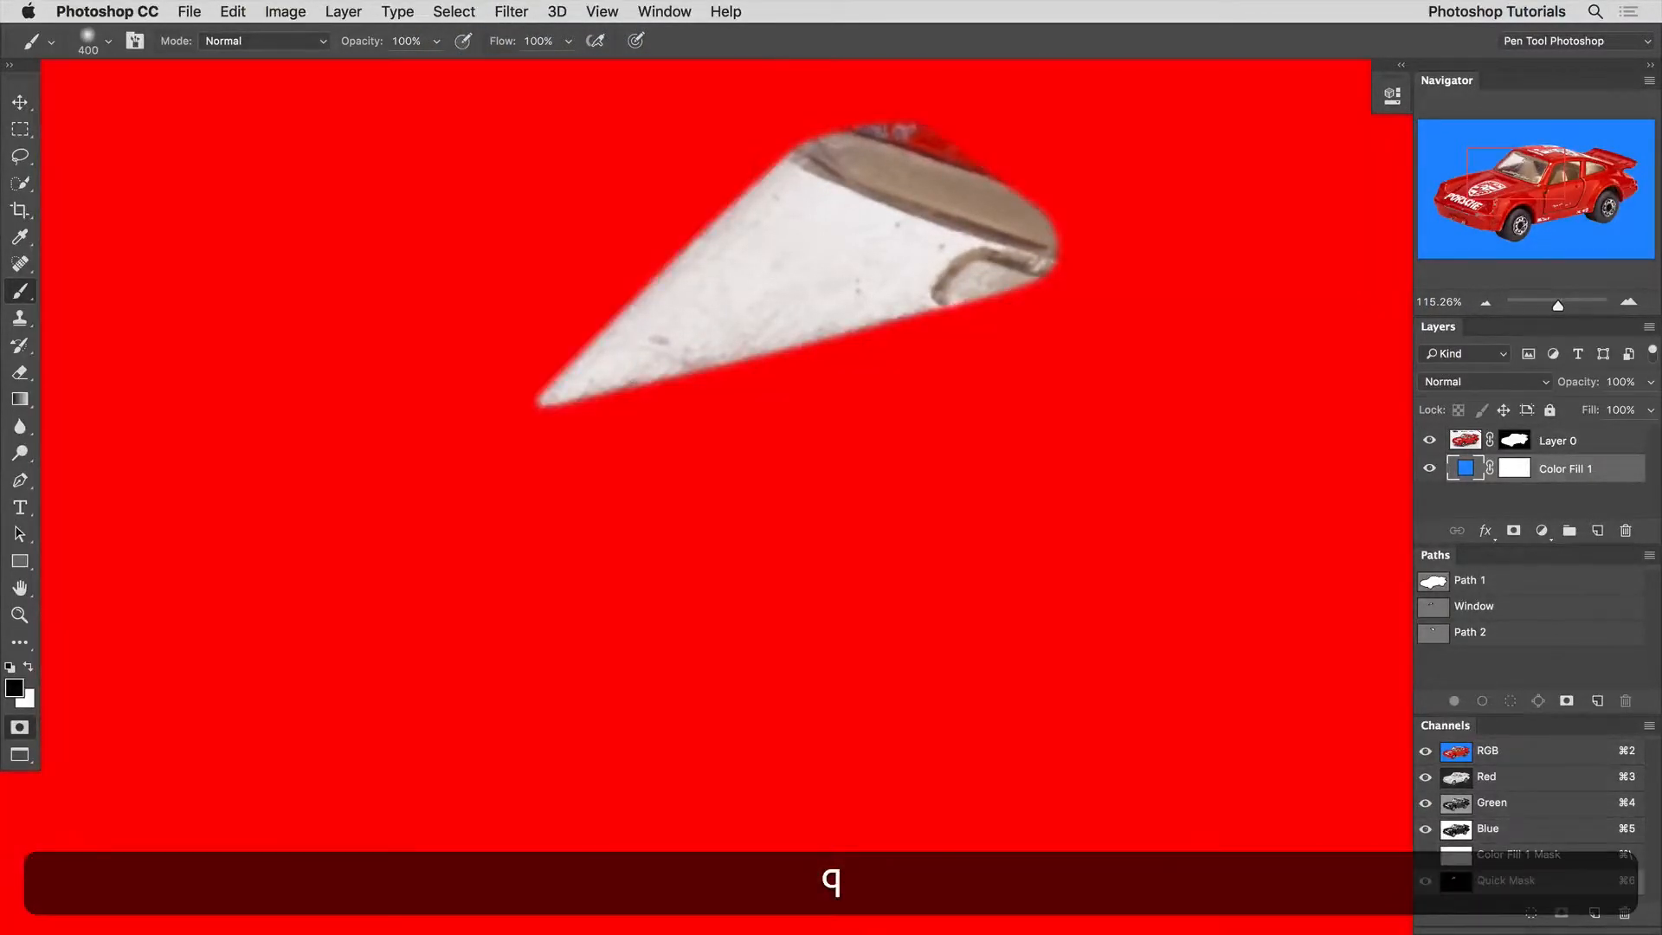
key("q")
Make the car layer's mask active and check it on its own with the windshield selection.
left_click(1466, 441)
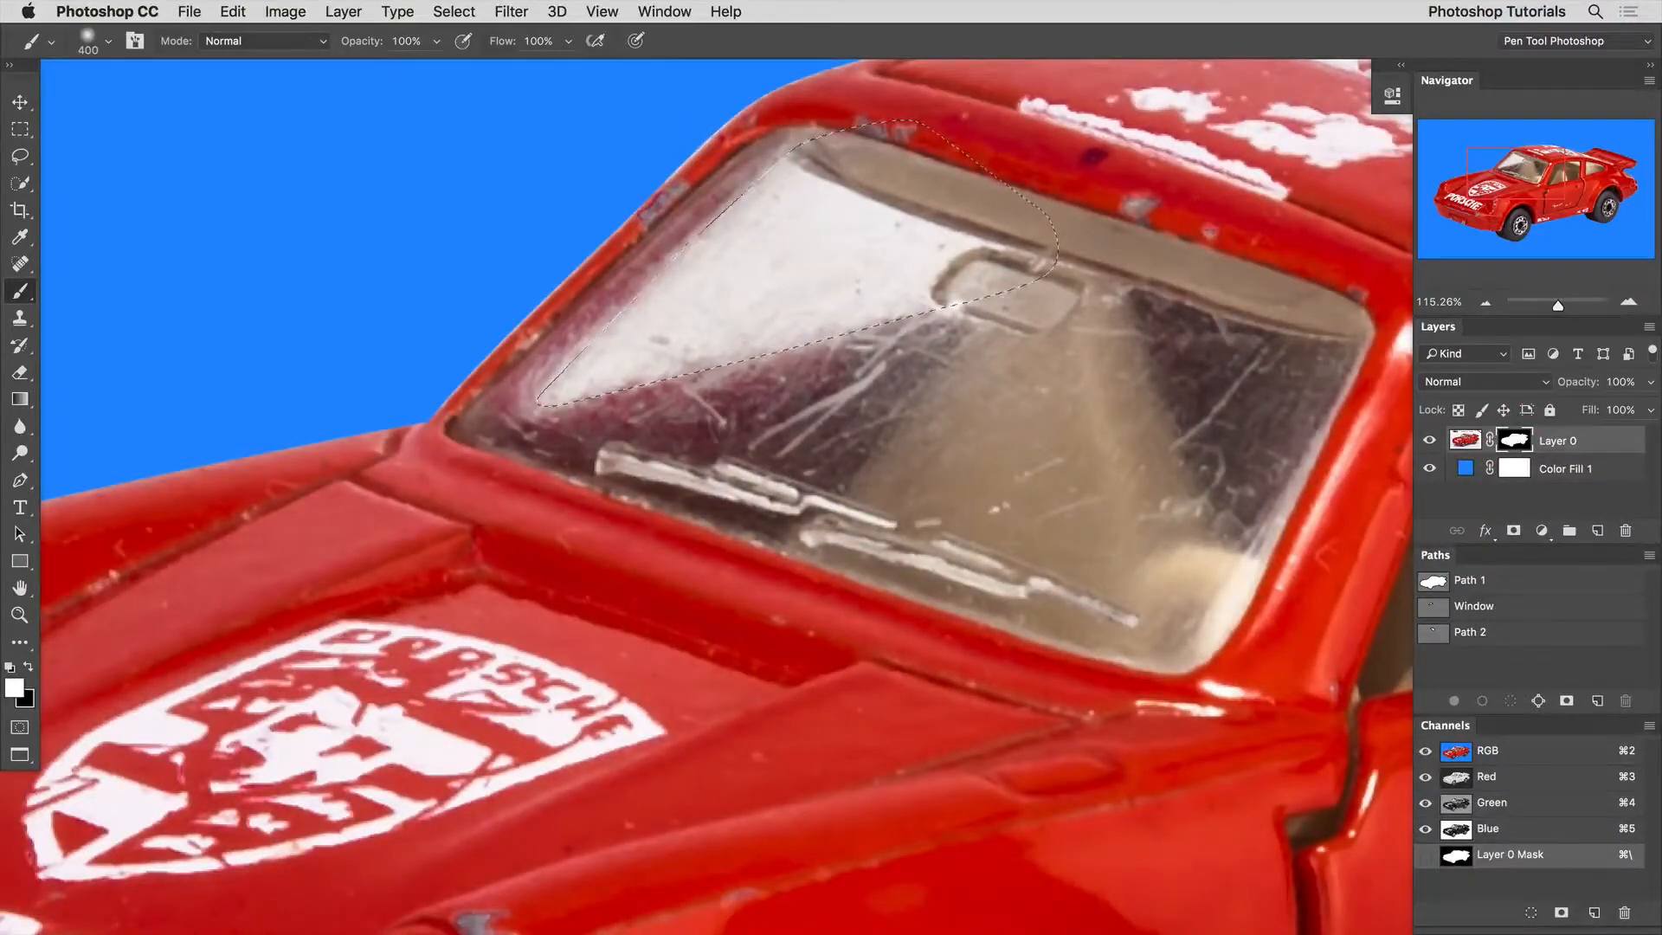
left_click(1513, 440, "alt")
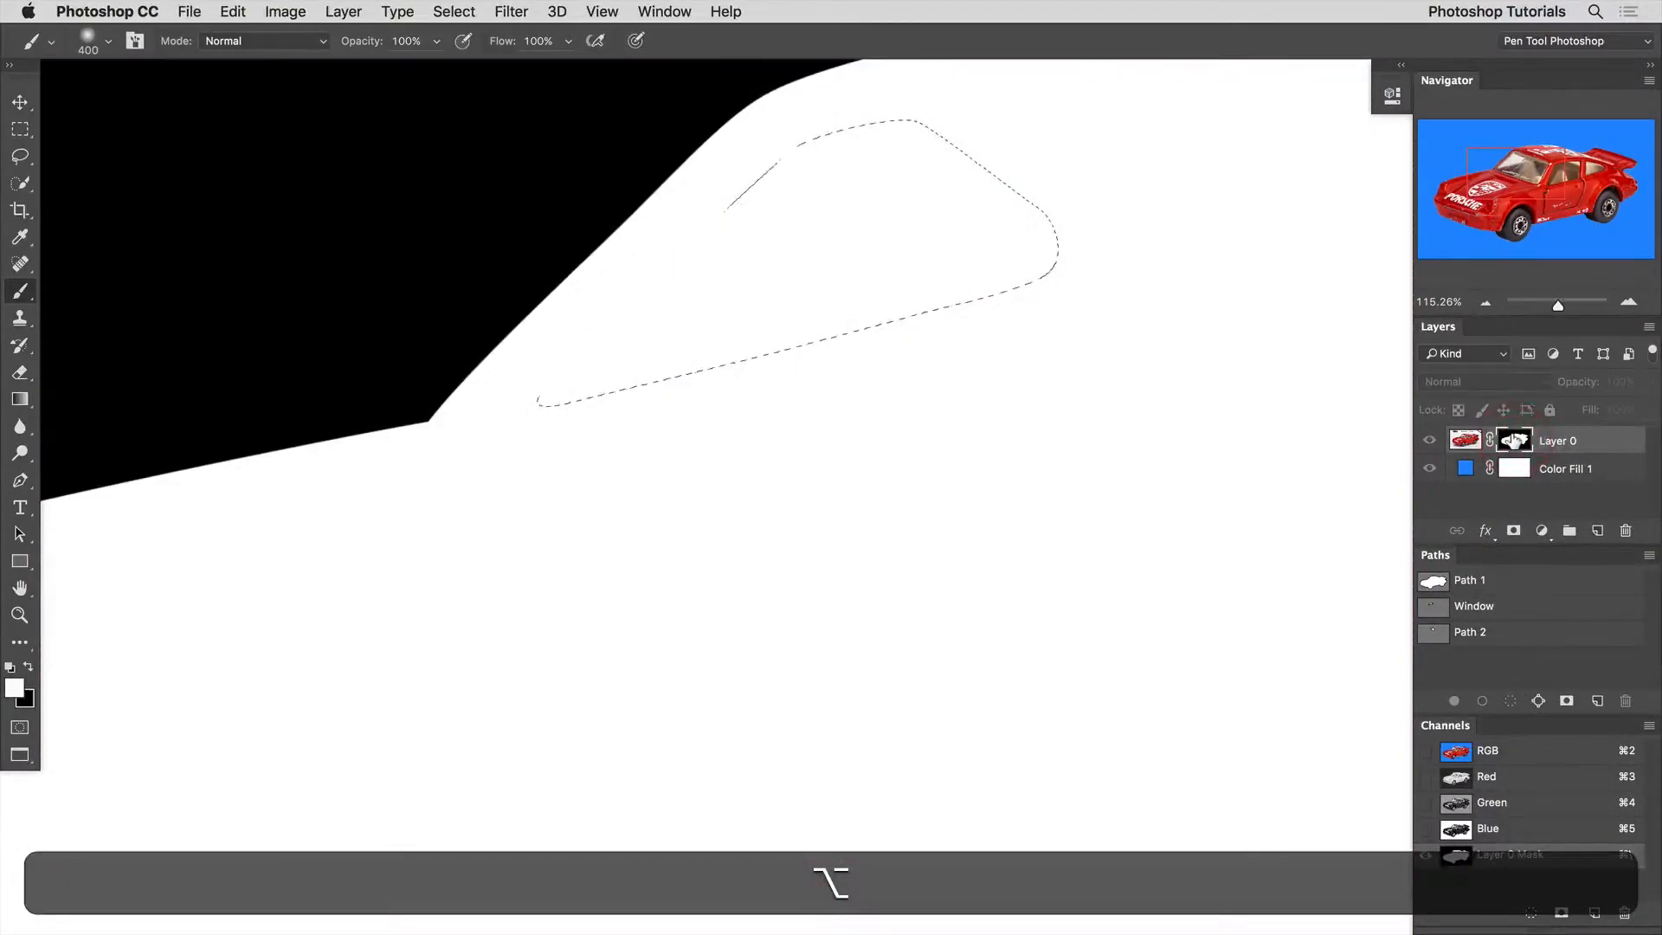
left_click(1514, 441, "alt")
Fill the windshield selection on the car's layer mask with black foreground color at 50% opacity, Normal mode, and deselect.
left_click(768, 363, "super")
left_click(769, 363, "alt+super")
left_click(769, 363, "alt+super")
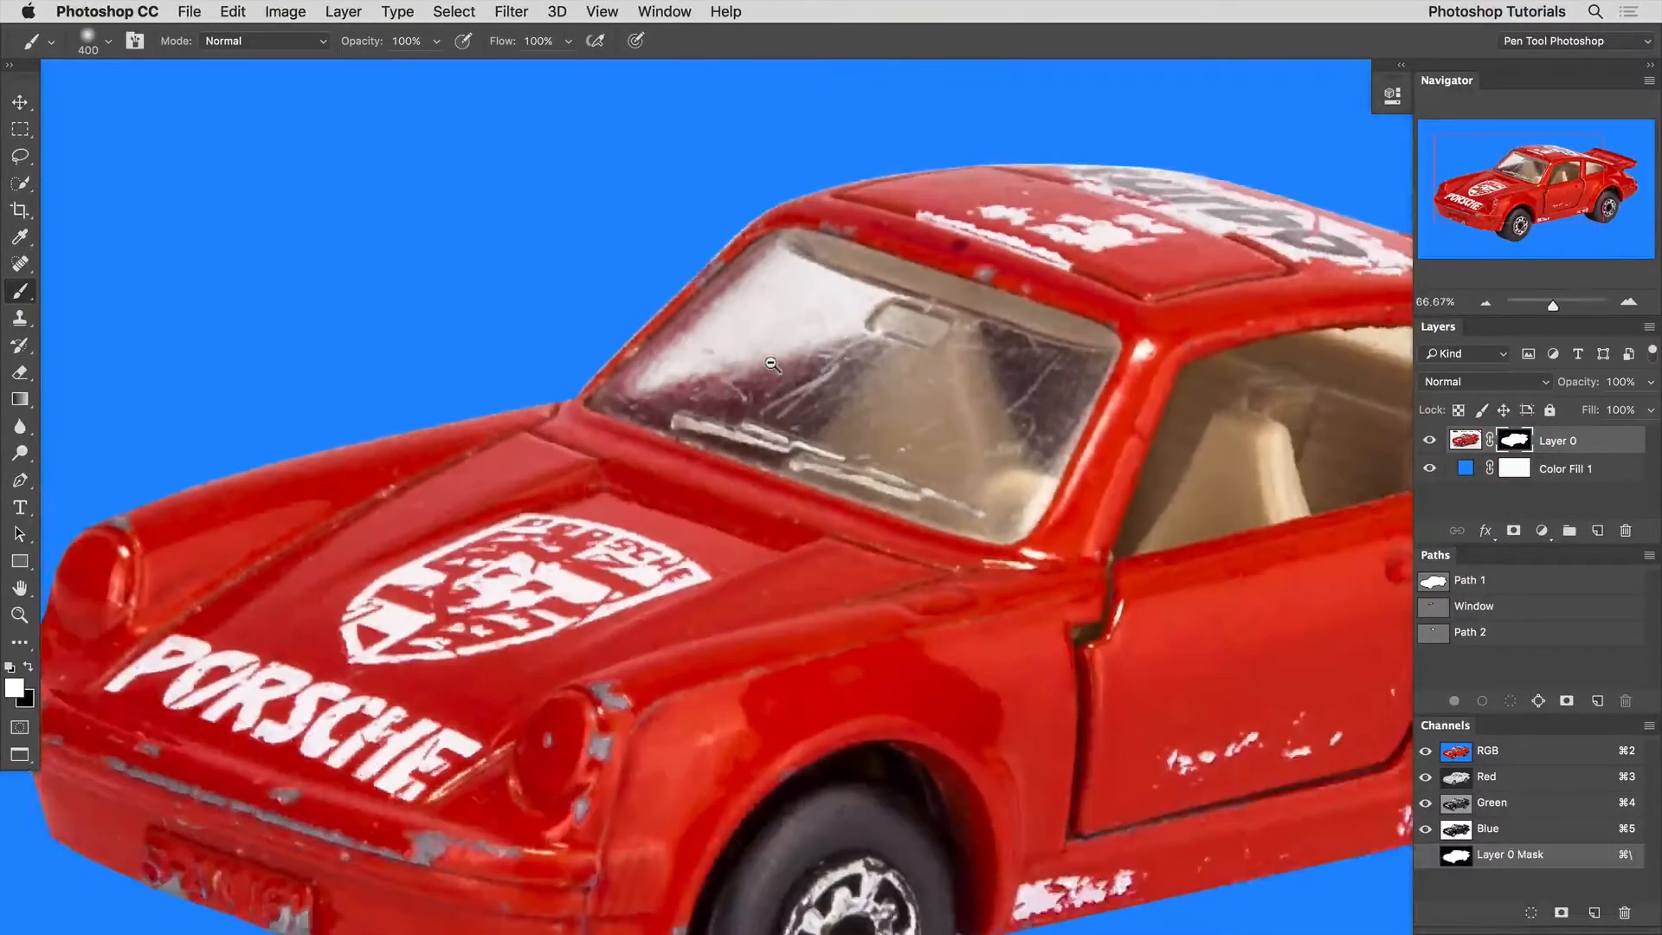
left_click(770, 364, "alt+super")
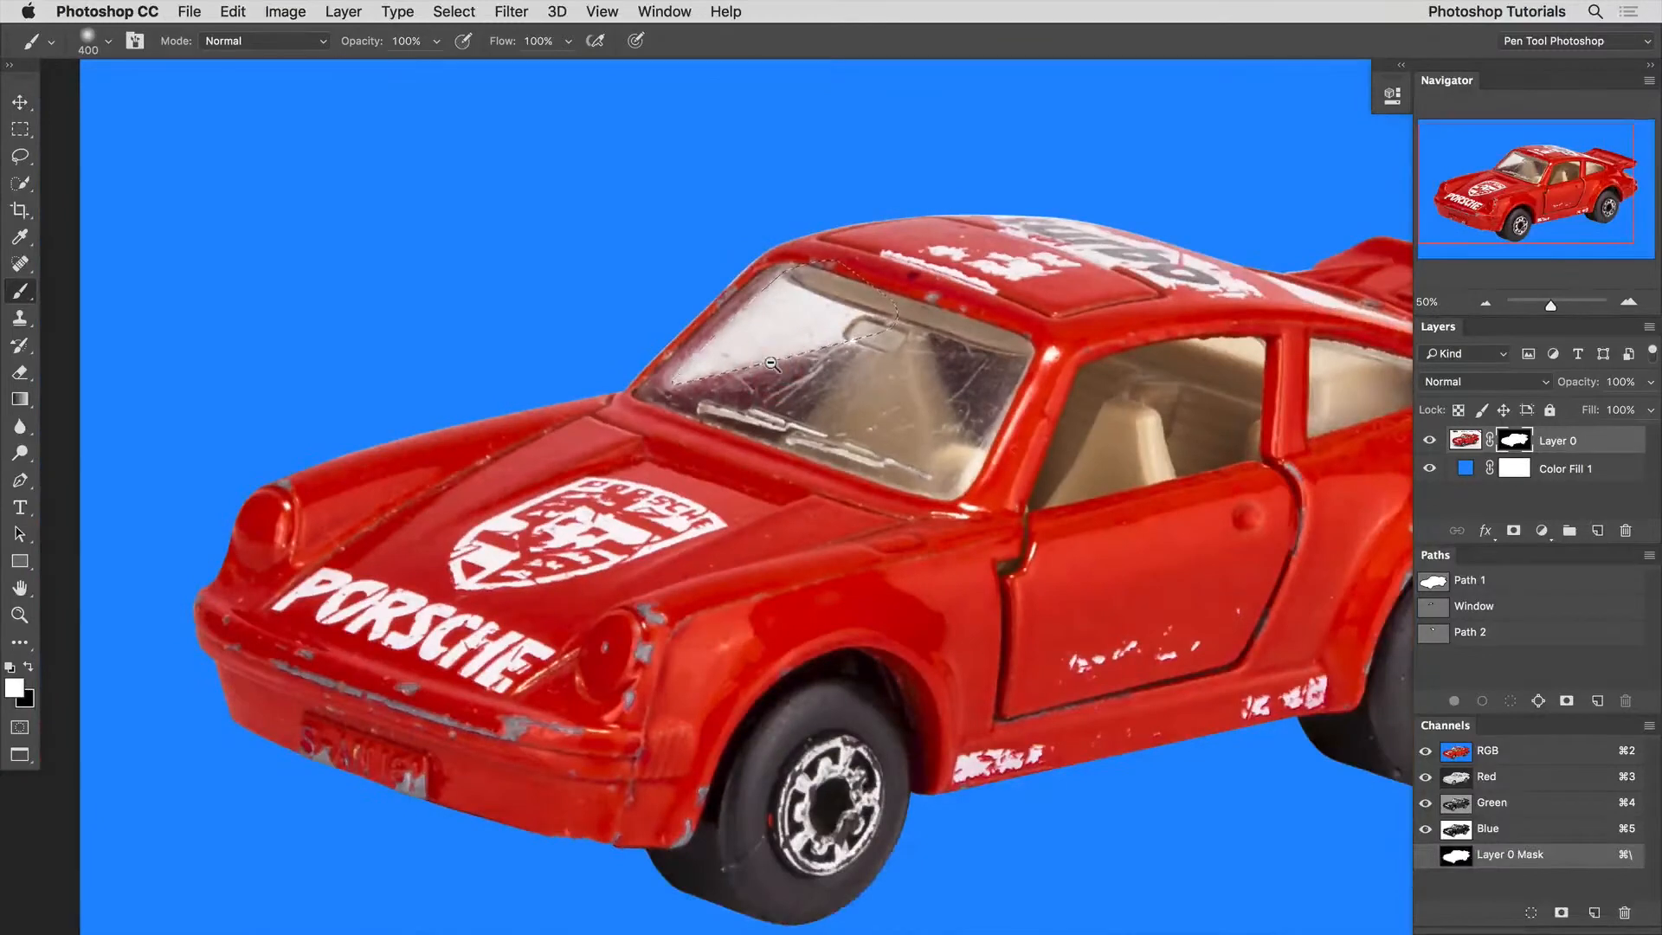
left_click(29, 669)
left_click(233, 11)
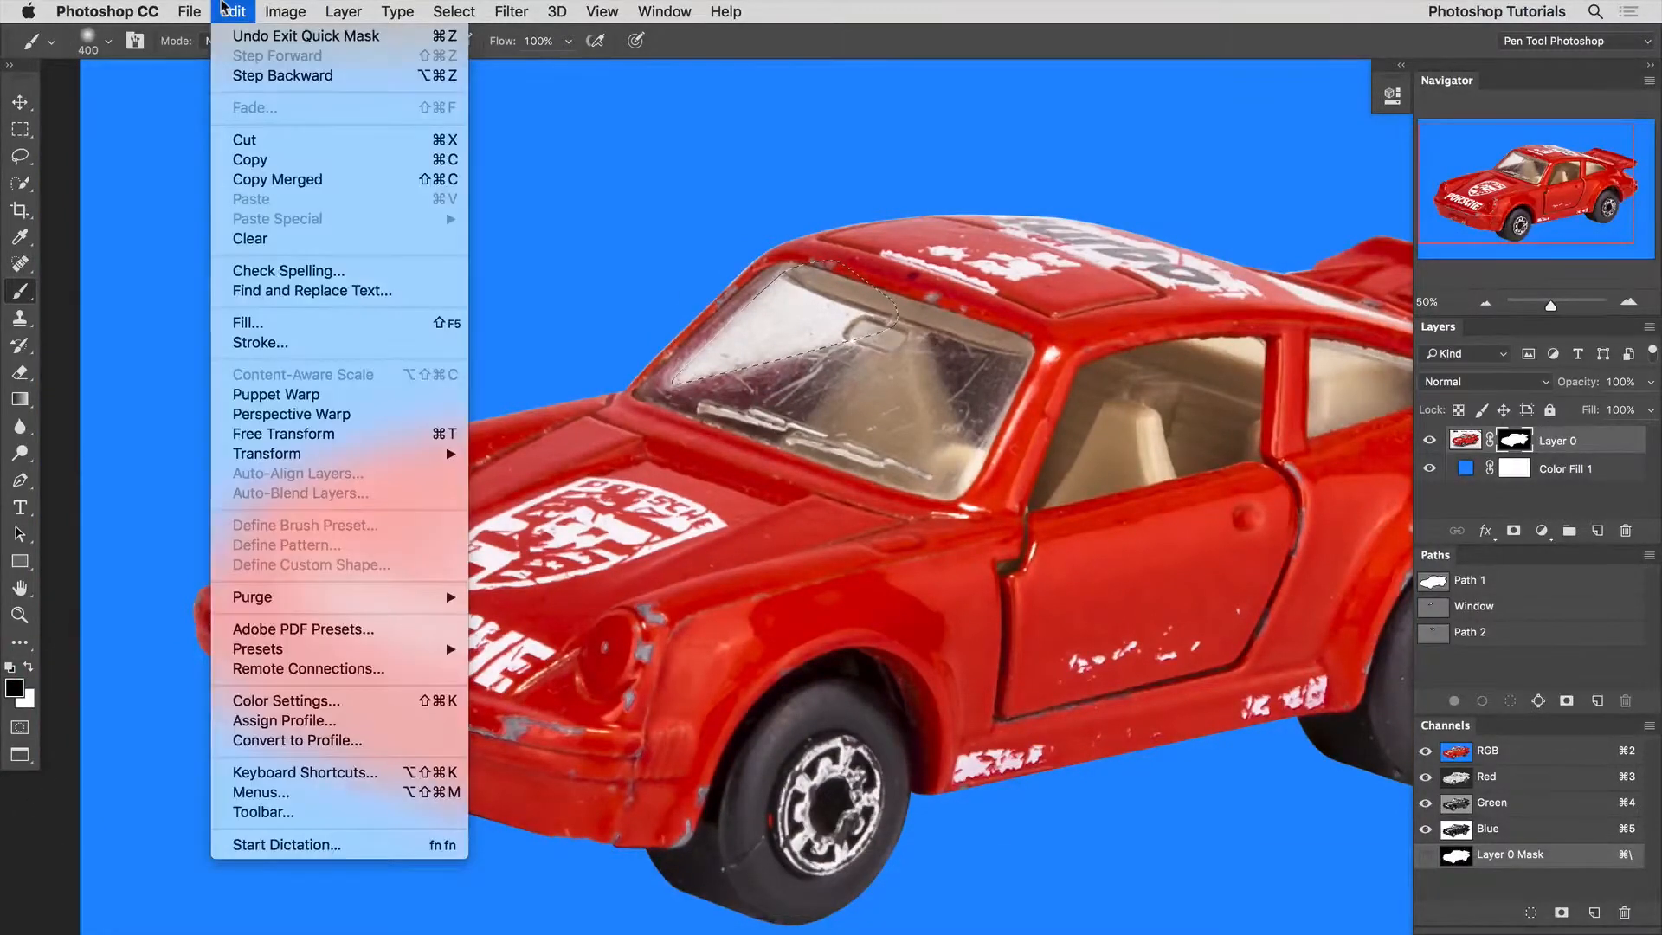
left_click(280, 324)
left_click(891, 355)
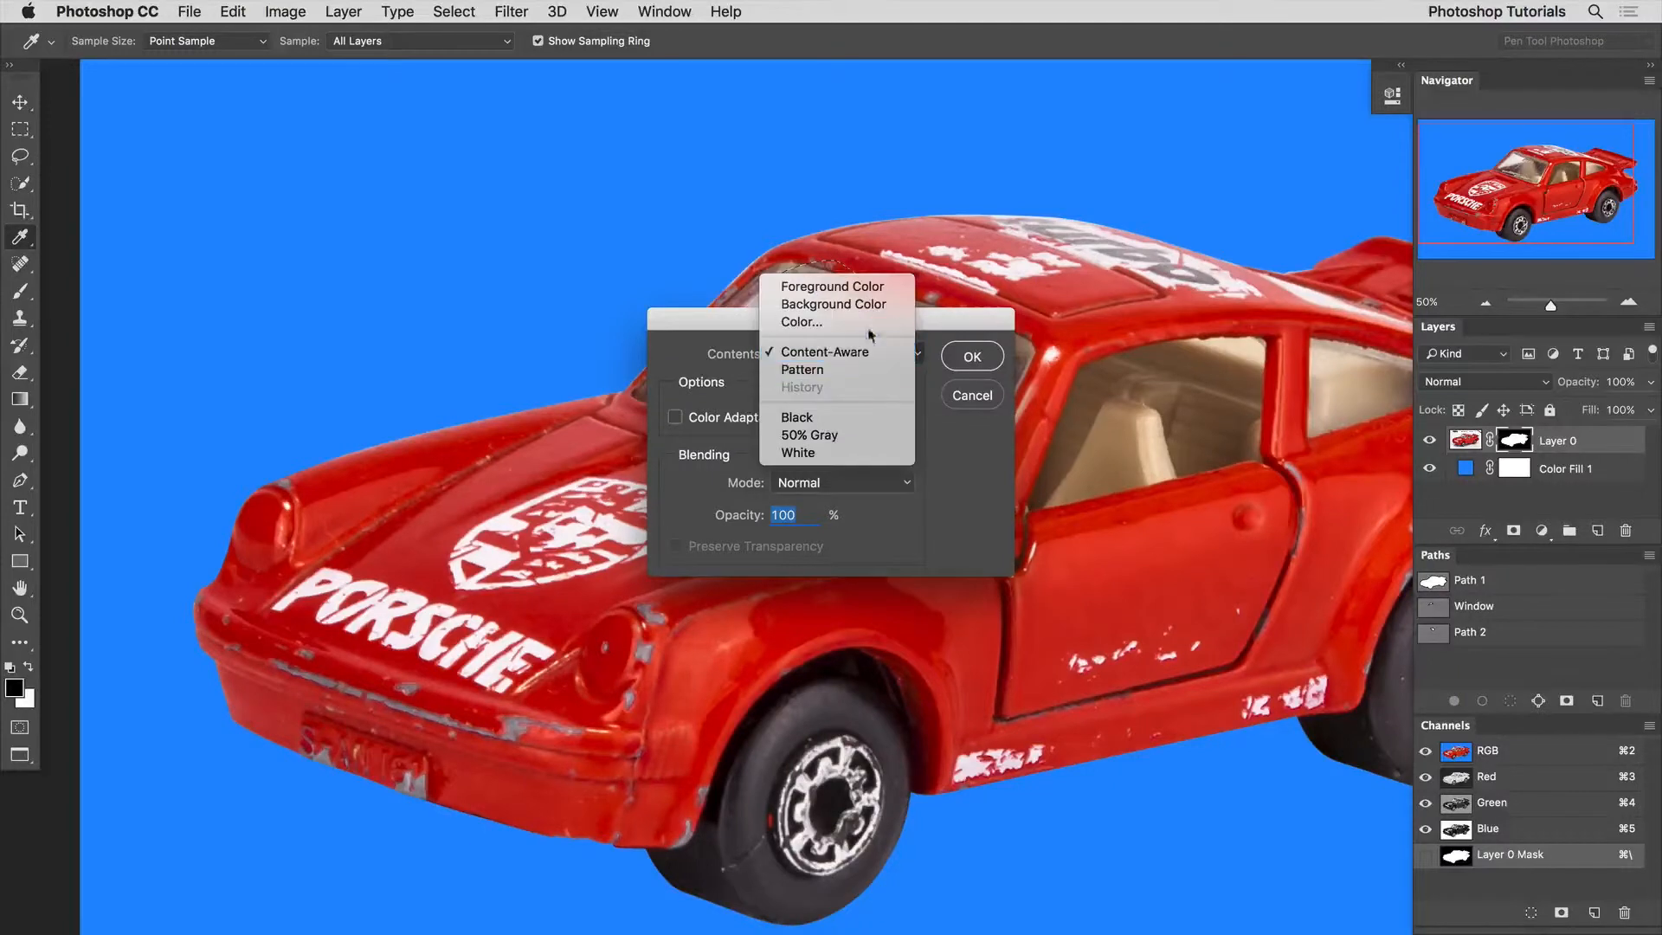
left_click(855, 288)
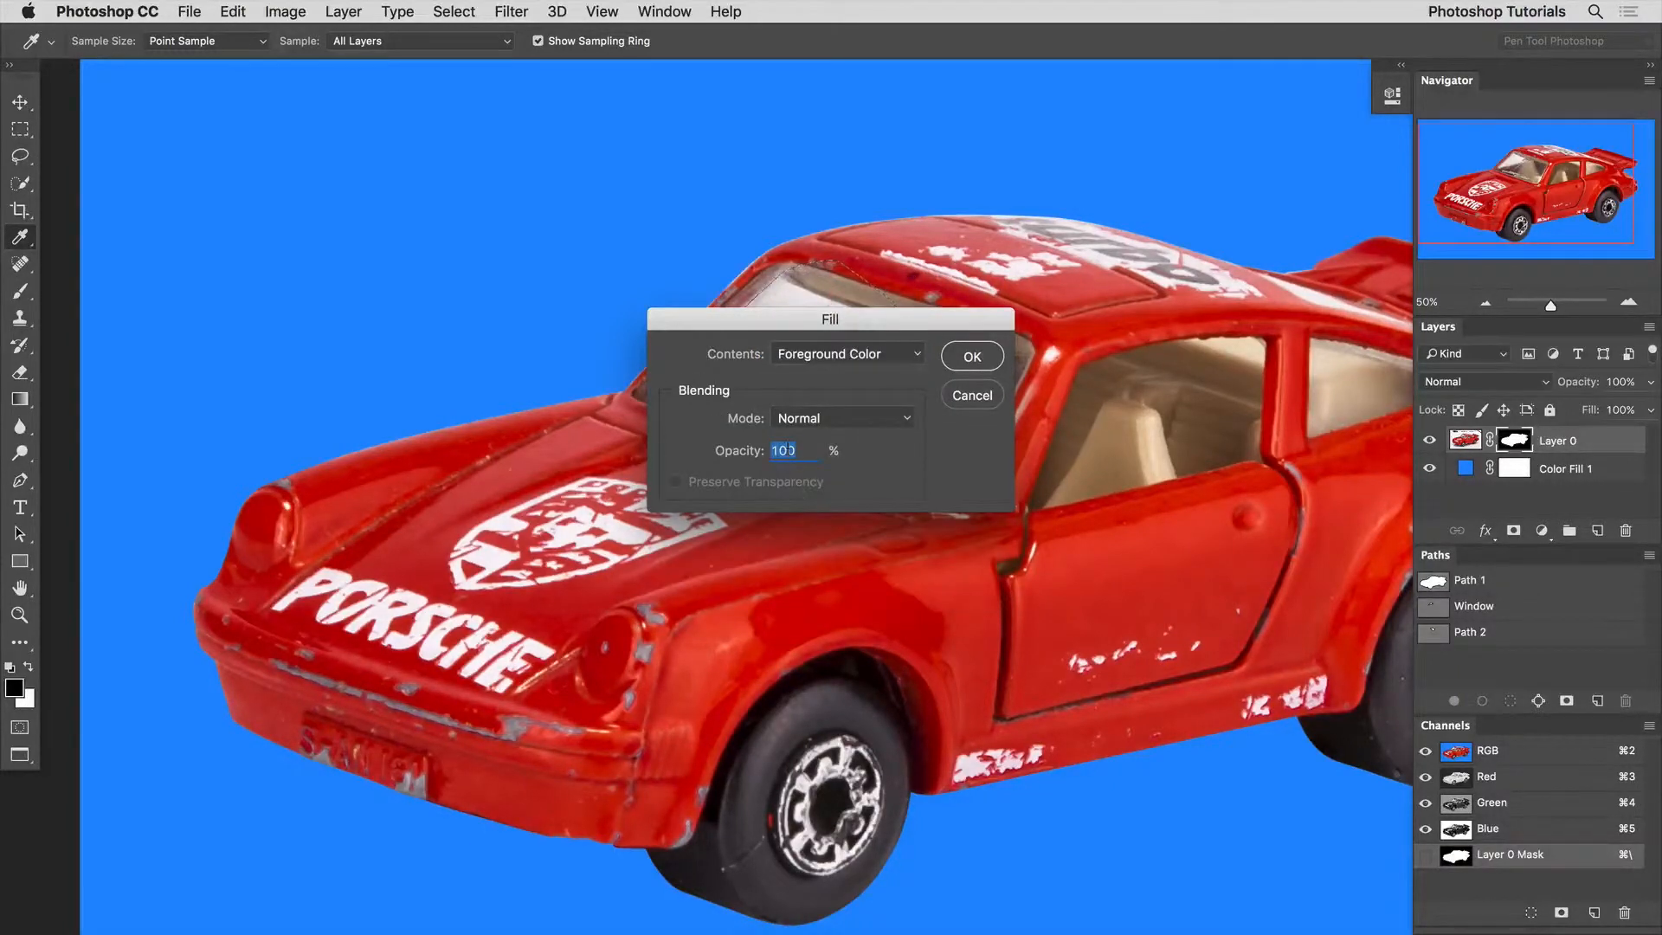
left_click_drag(831, 327, 832, 487)
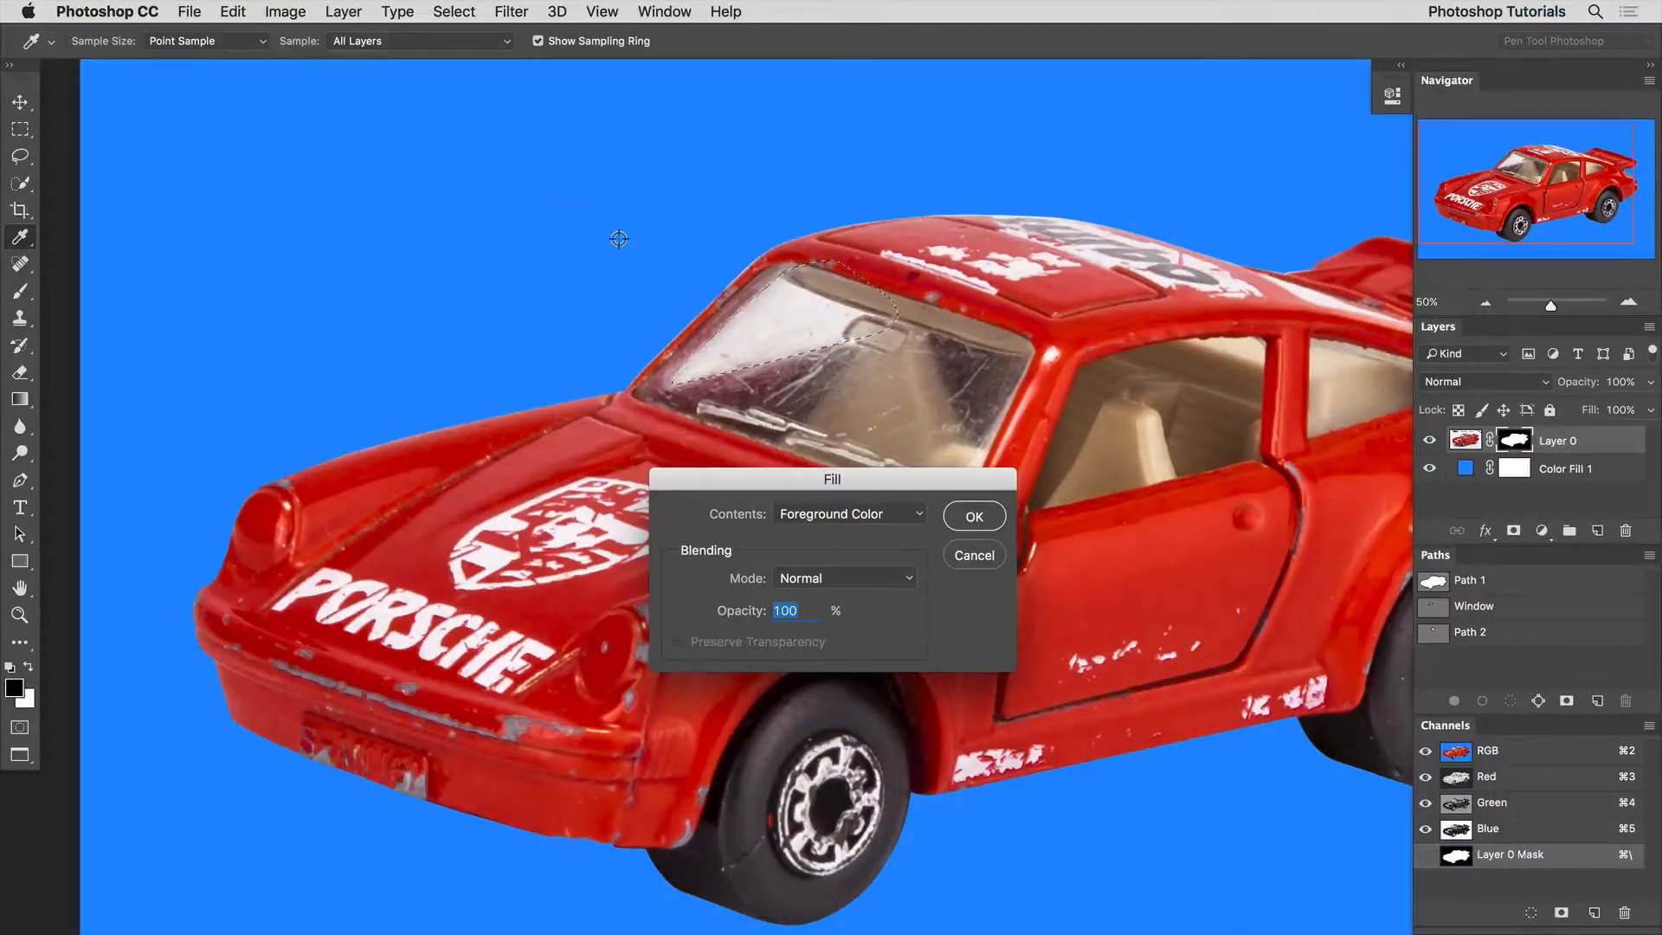
type("50")
key("Return")
key("b")
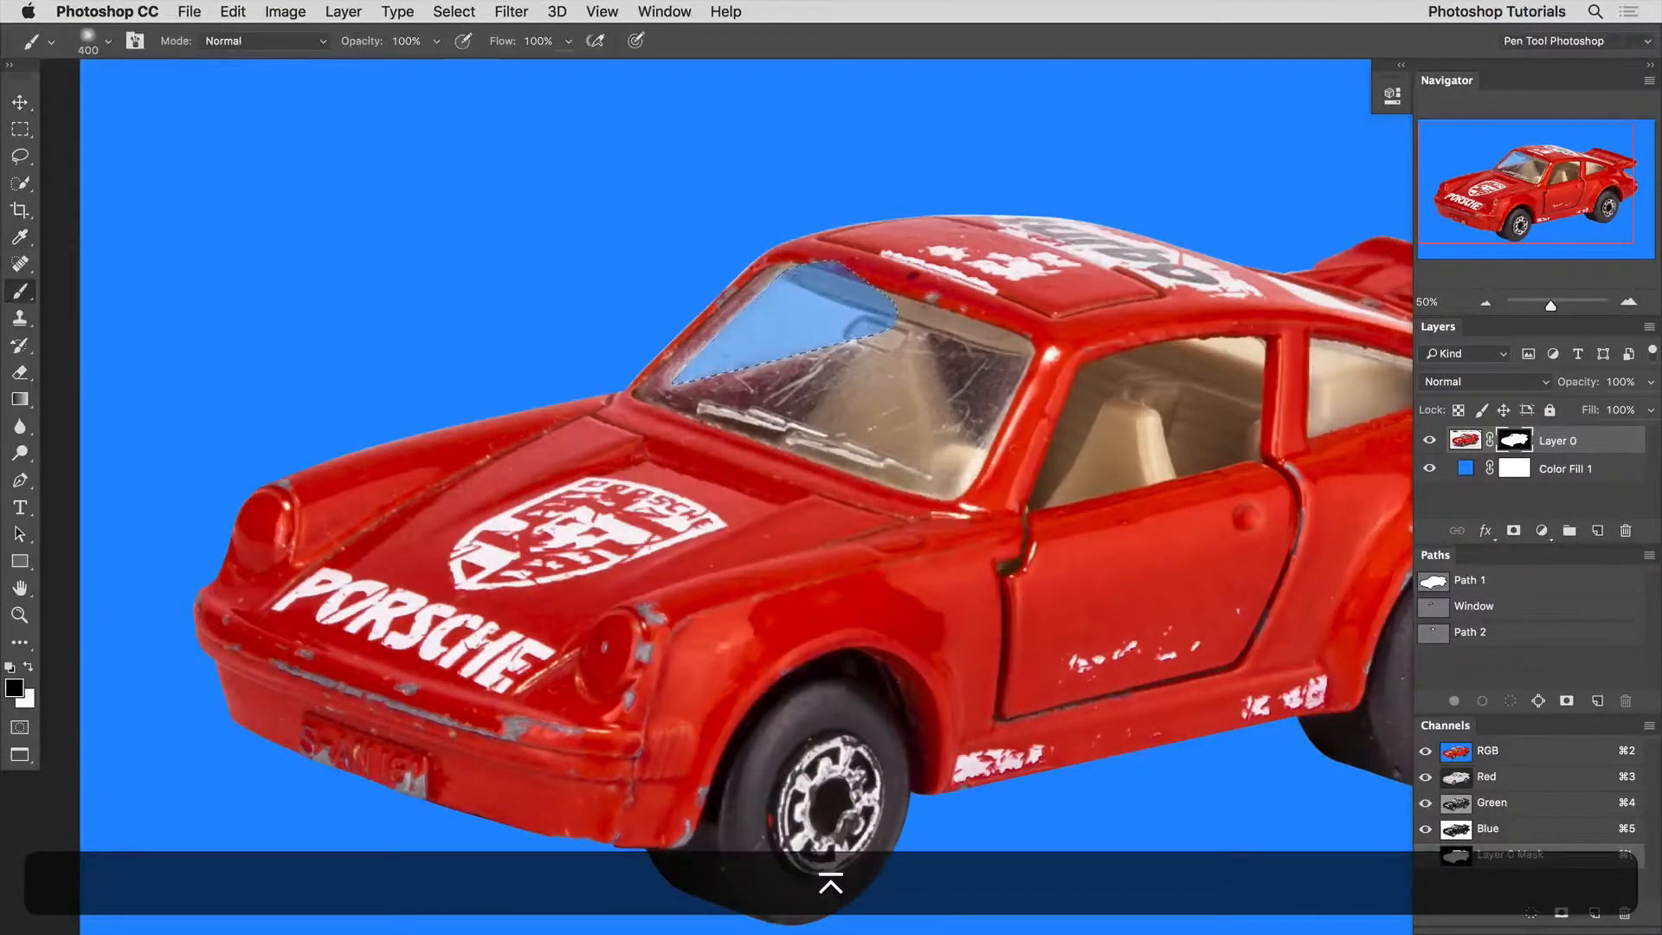
left_click(791, 344, "super")
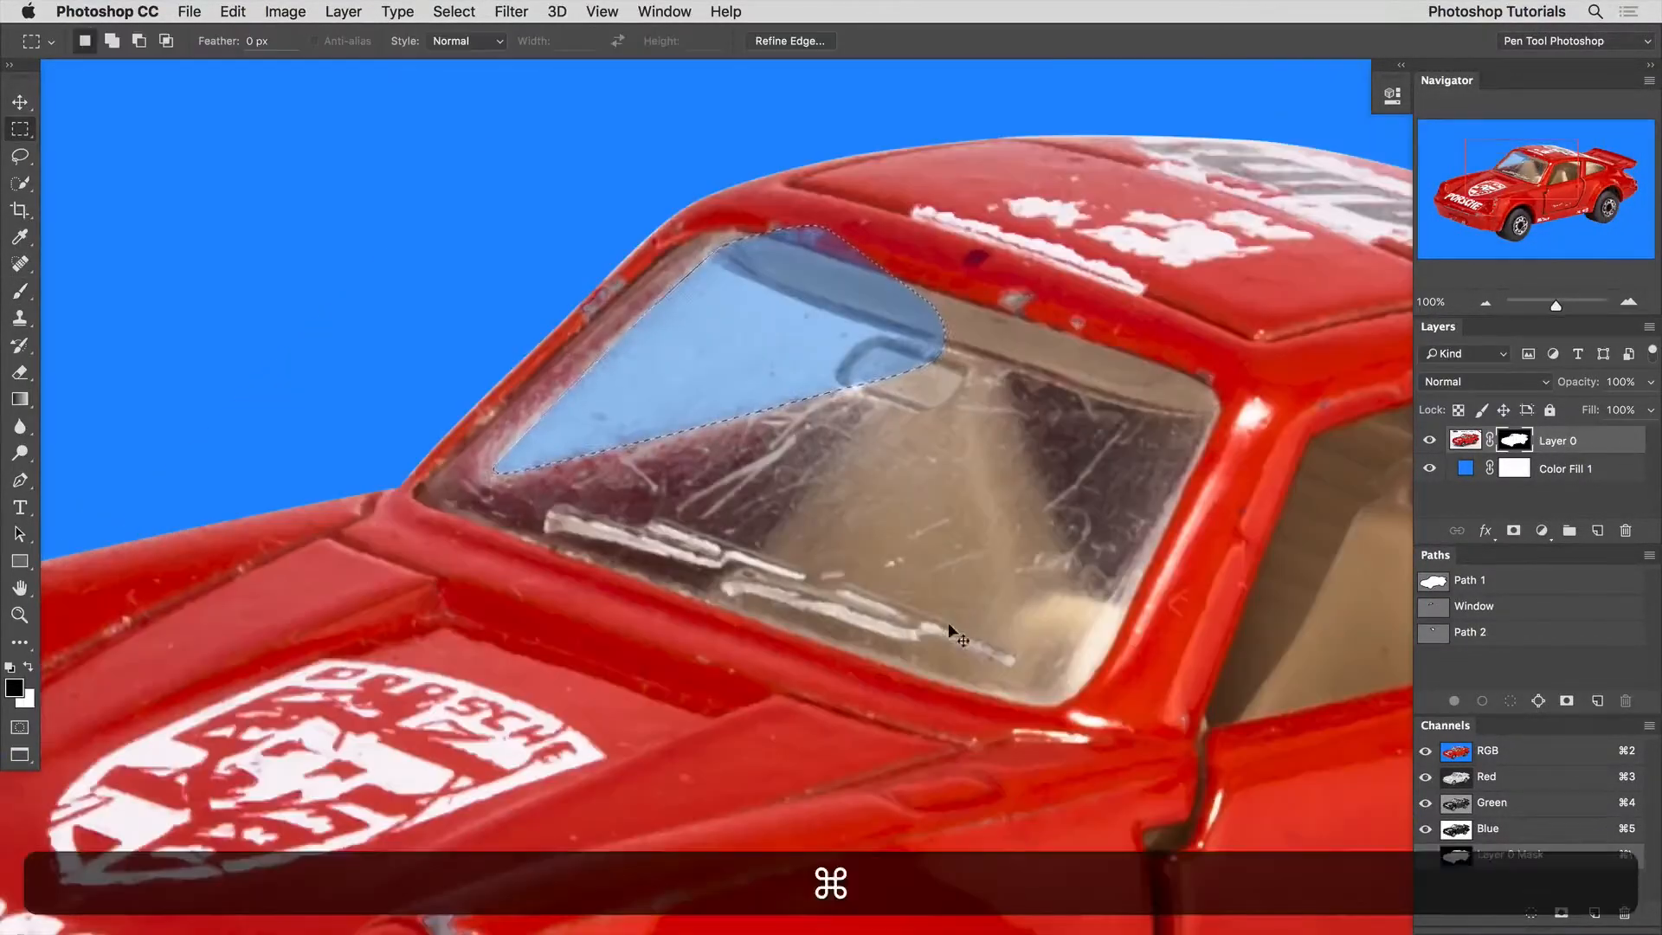
key("super+d")
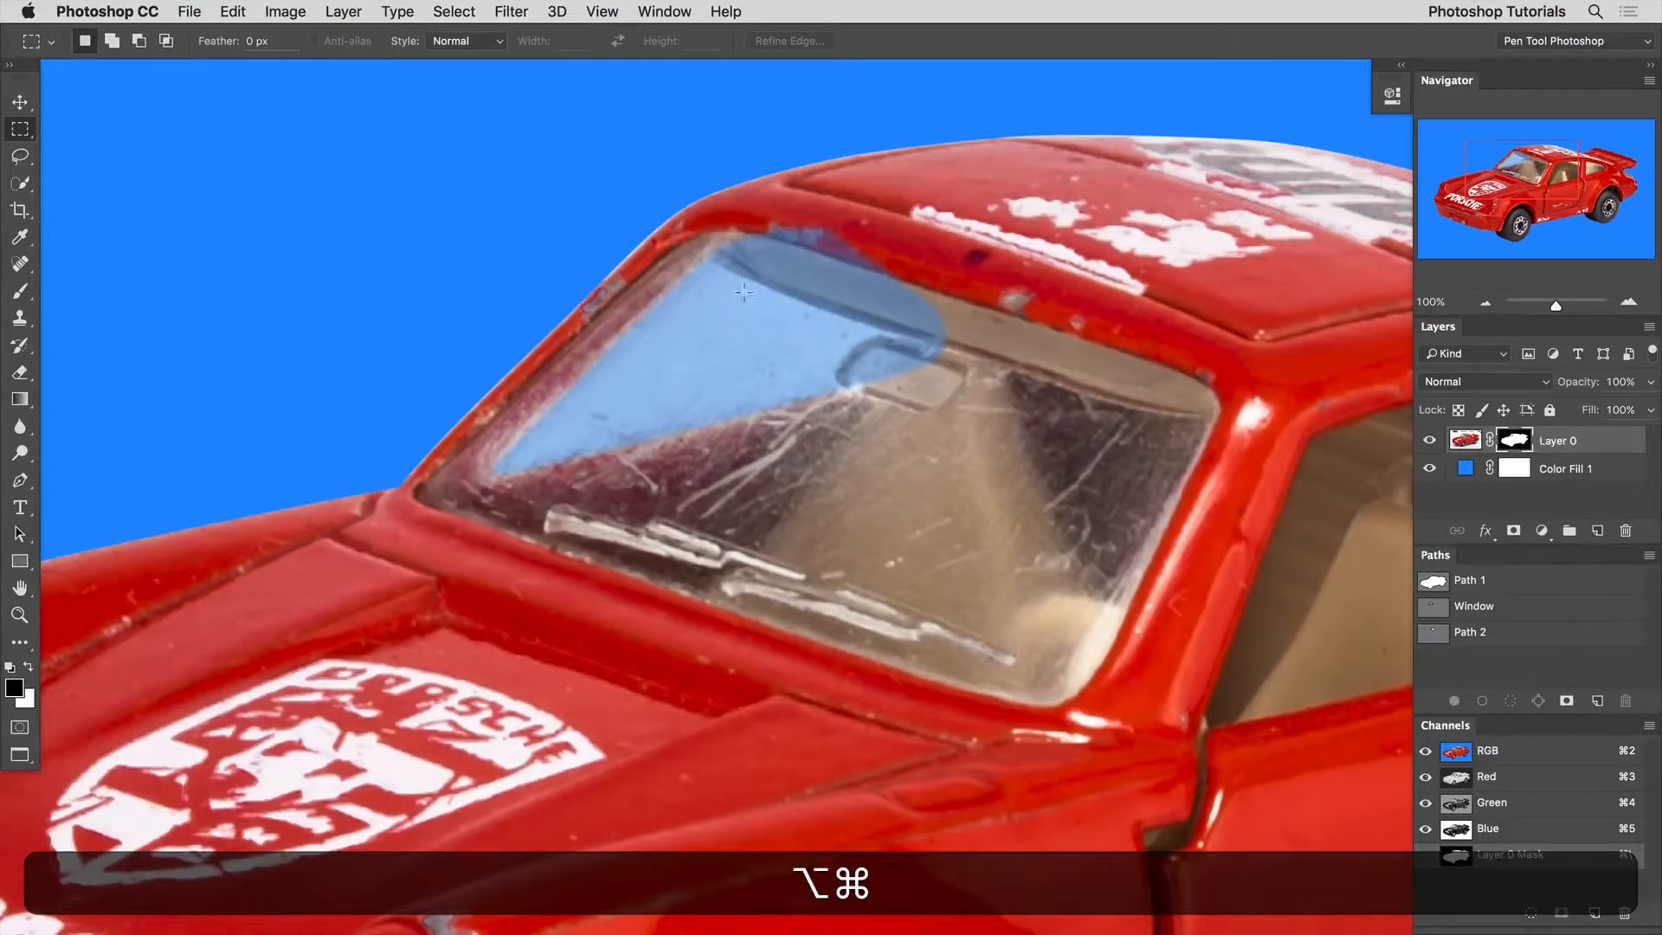
Load Path 2 as a selection around the visor and rear-view mirror, and make white the foreground color for the mask.
left_click(1433, 637, "super")
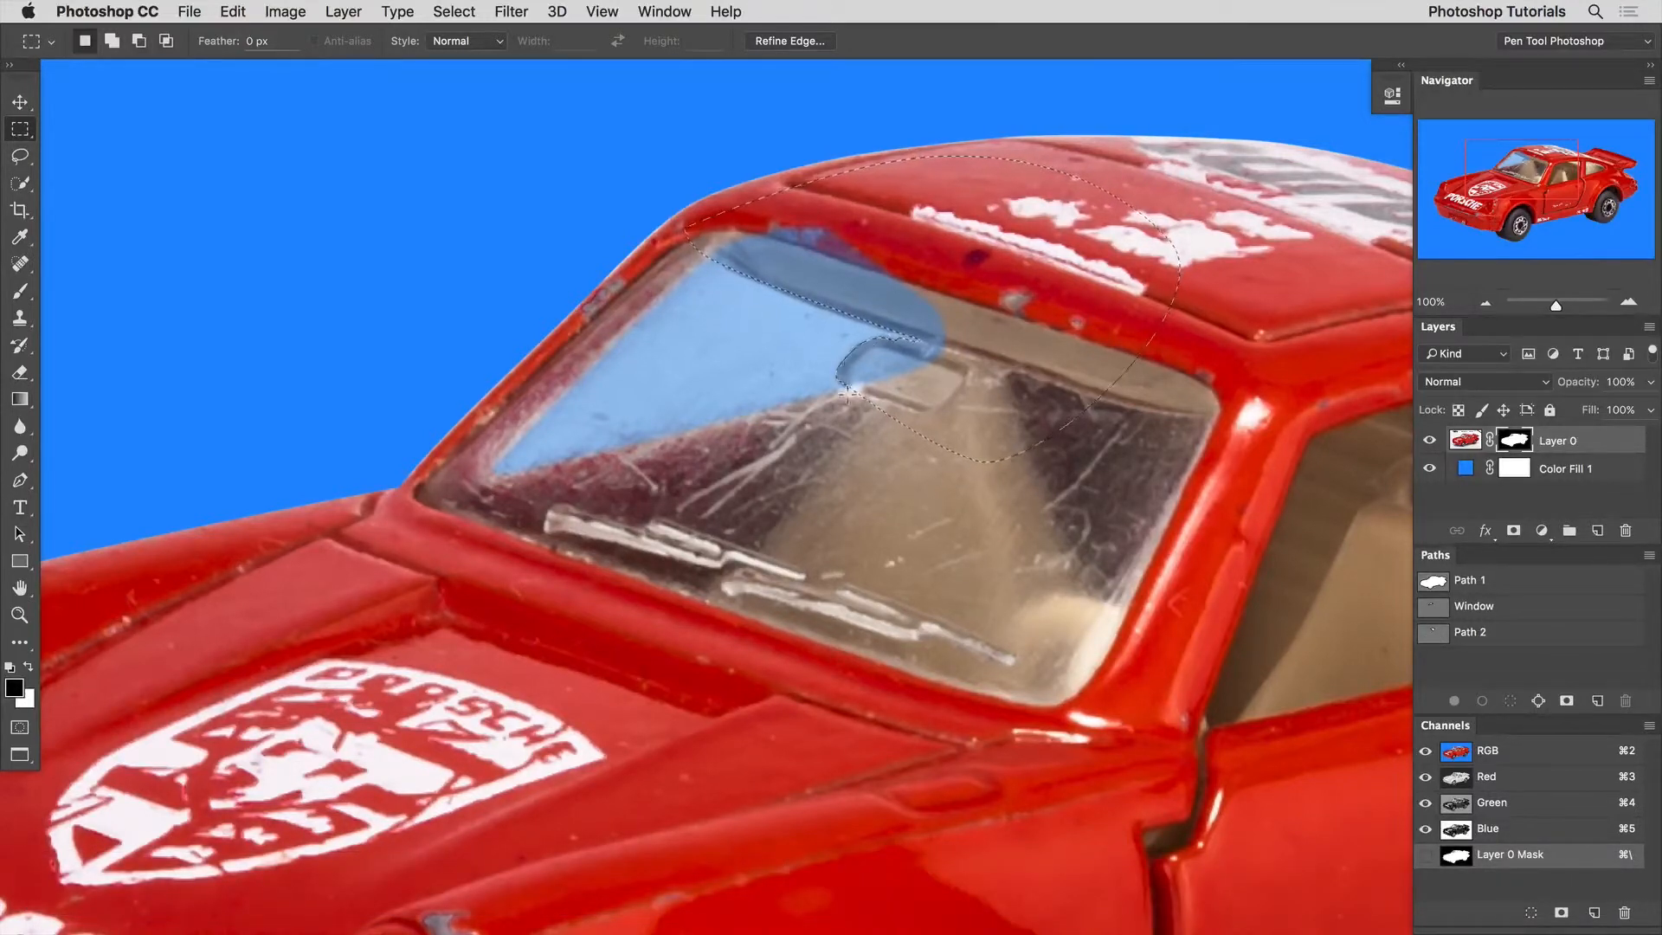
key("x")
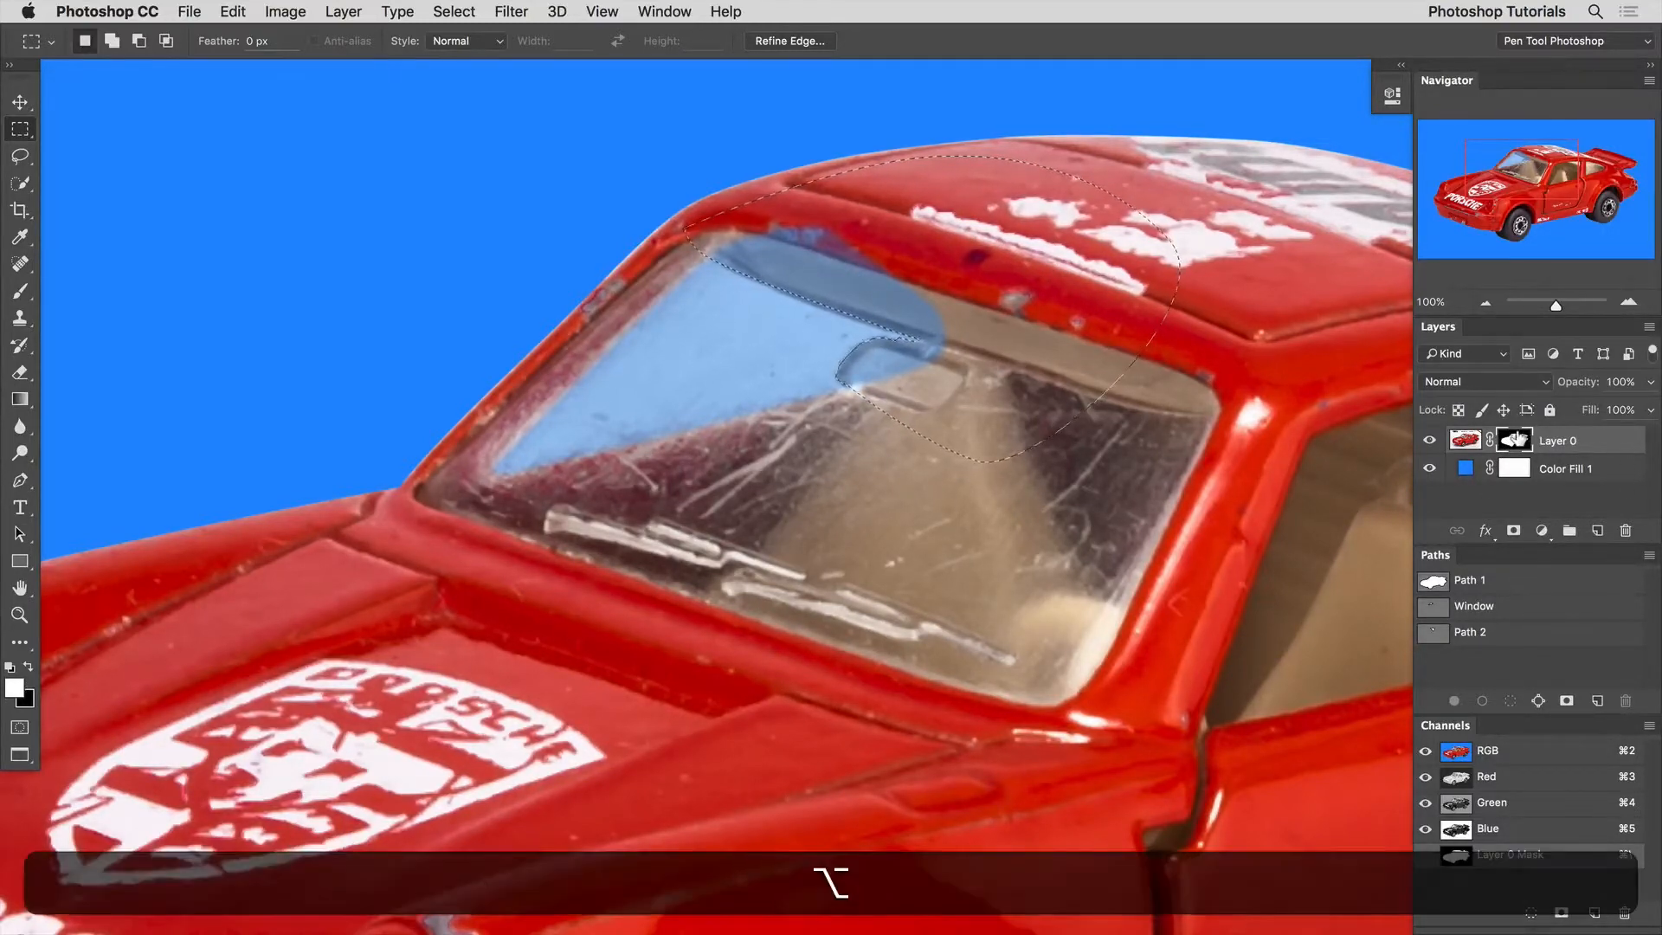
left_click(1515, 440, "alt")
left_click(1515, 439, "alt")
Fill the visor and mirror selection on the car's mask with white at 100% opacity, deselect, and check the windshield.
key("shift+BackSpace")
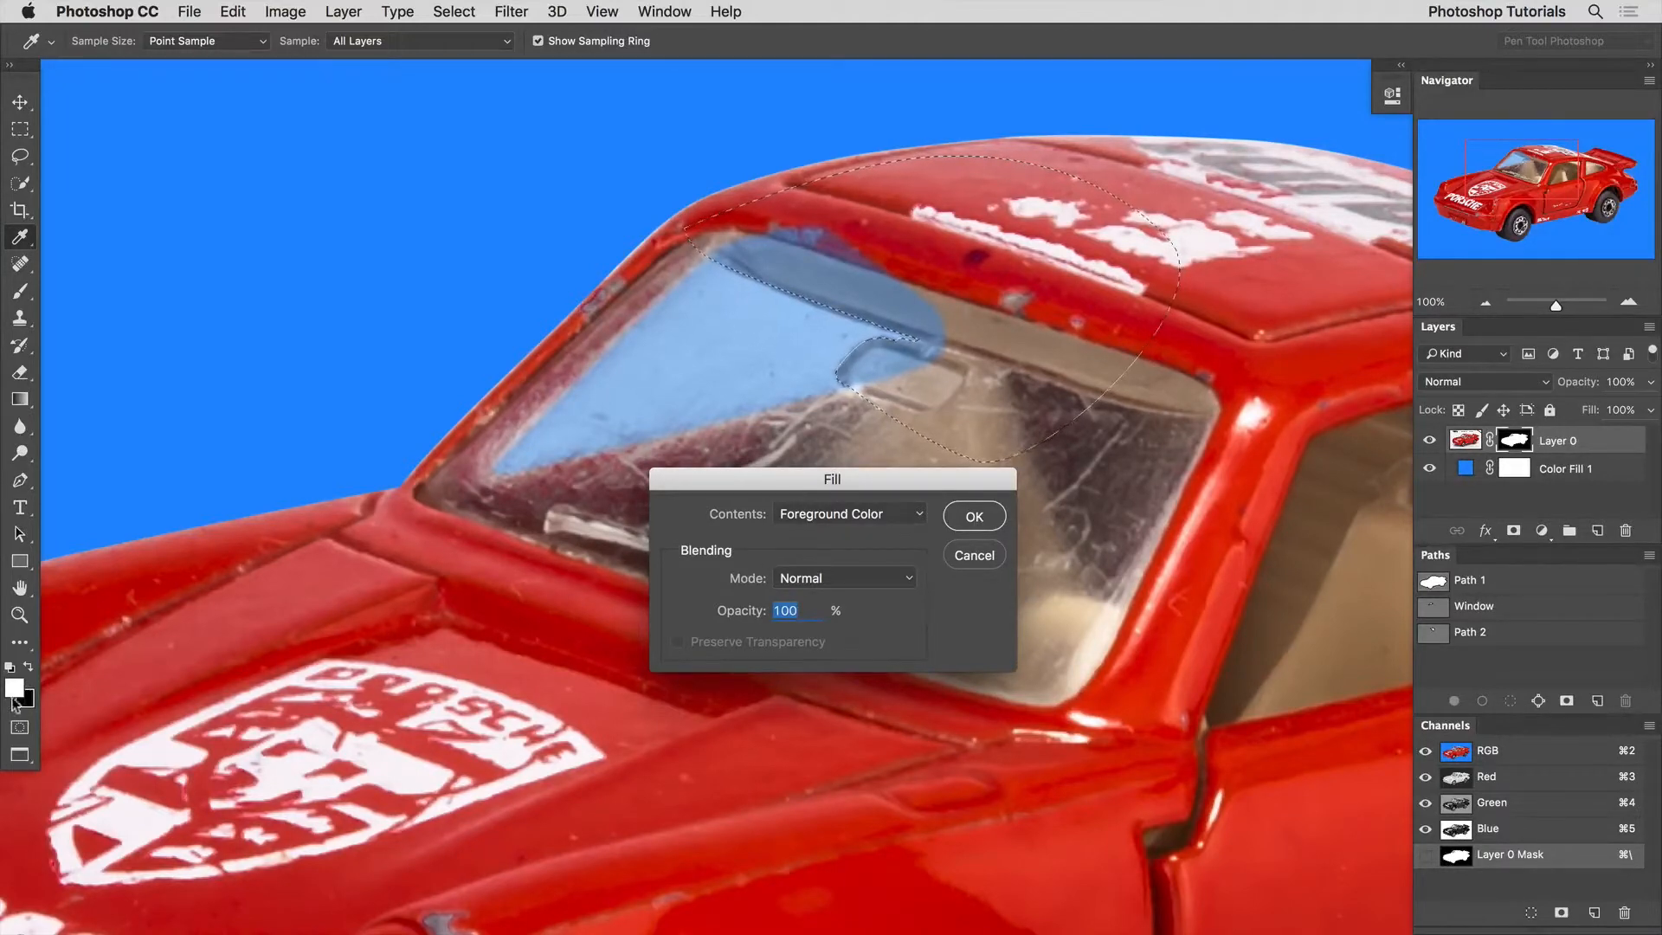
left_click(987, 515)
key("m")
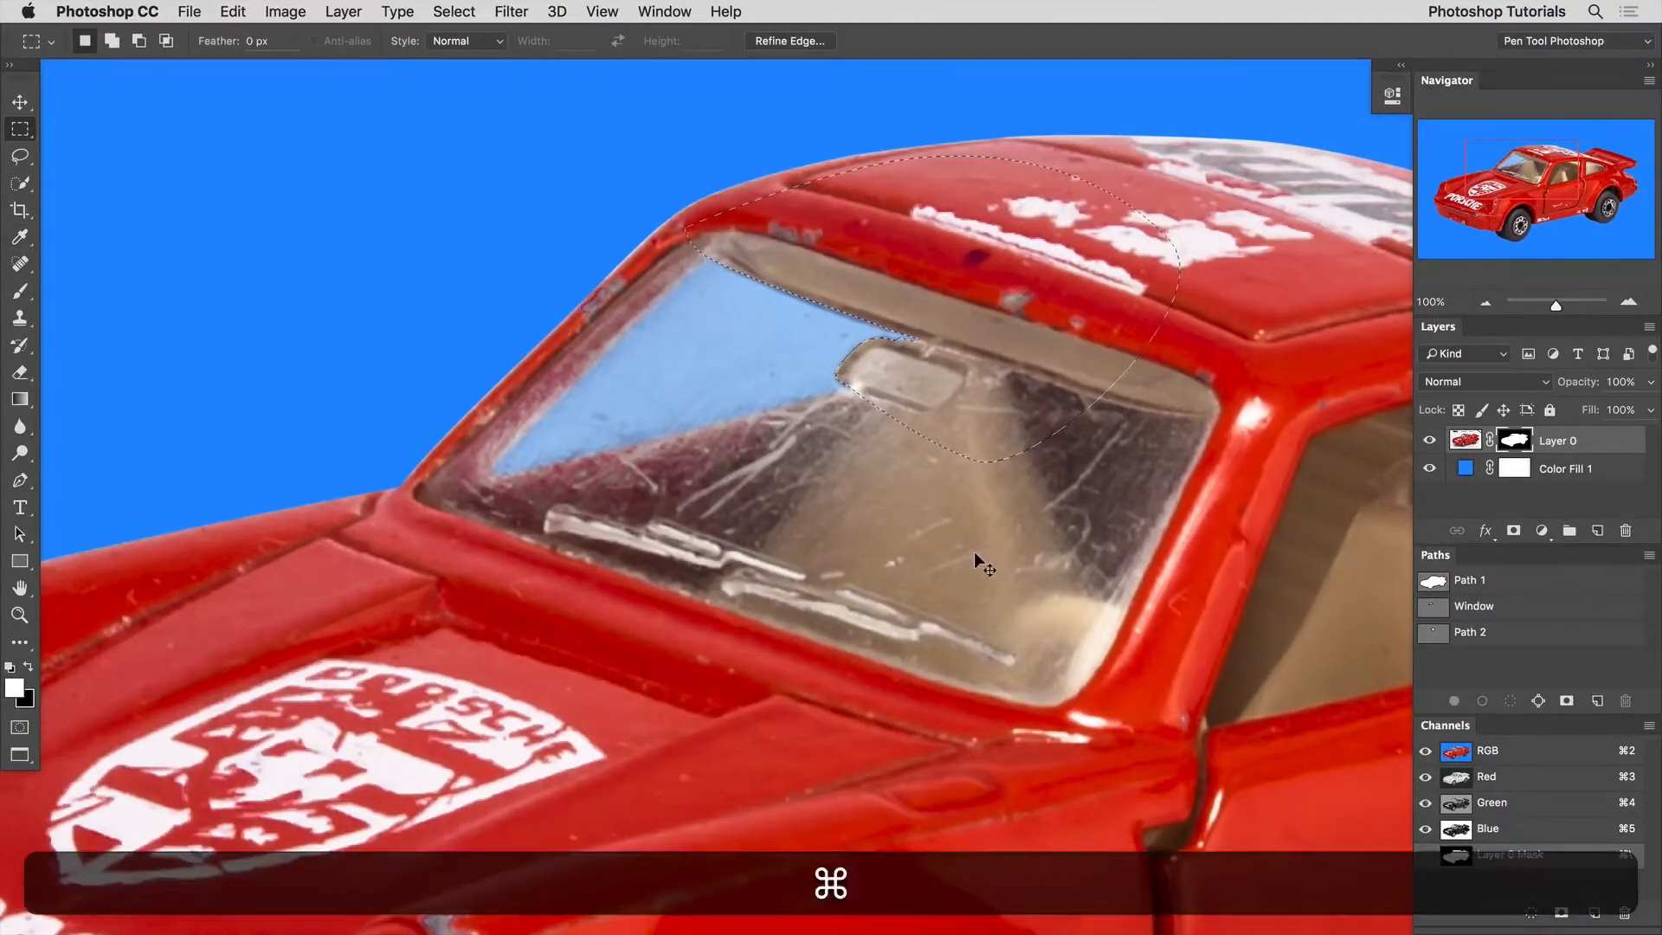
key("super+d")
left_click(885, 486, "alt")
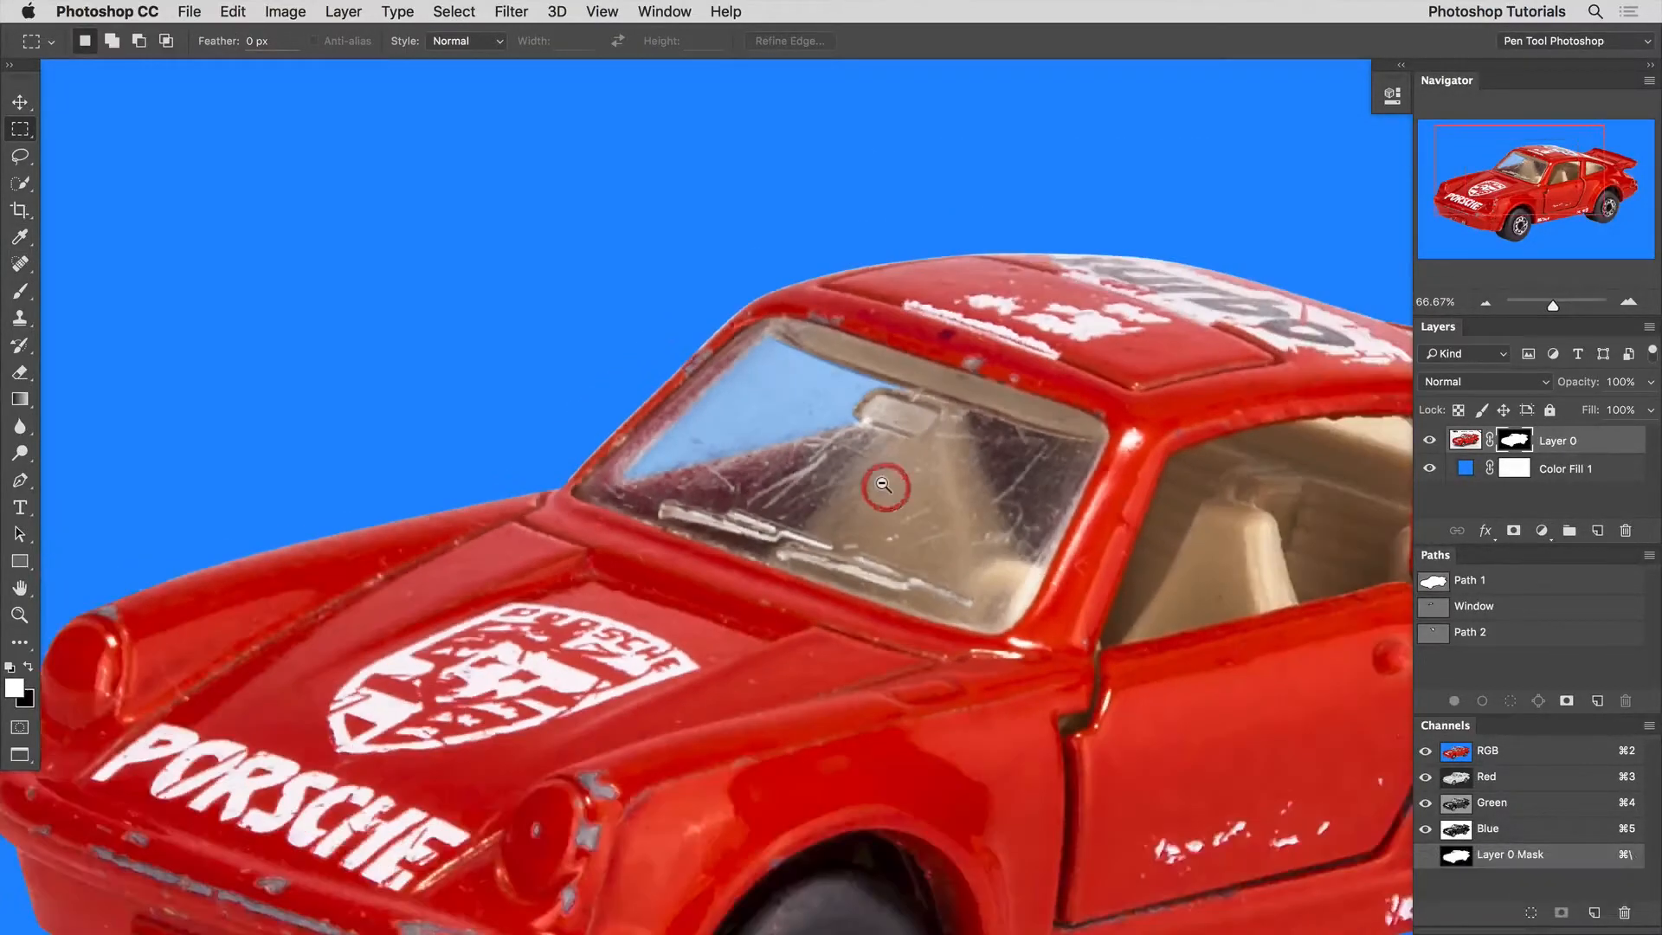
left_click(884, 486, "alt")
left_click(865, 380, "super")
left_click(854, 381, "super")
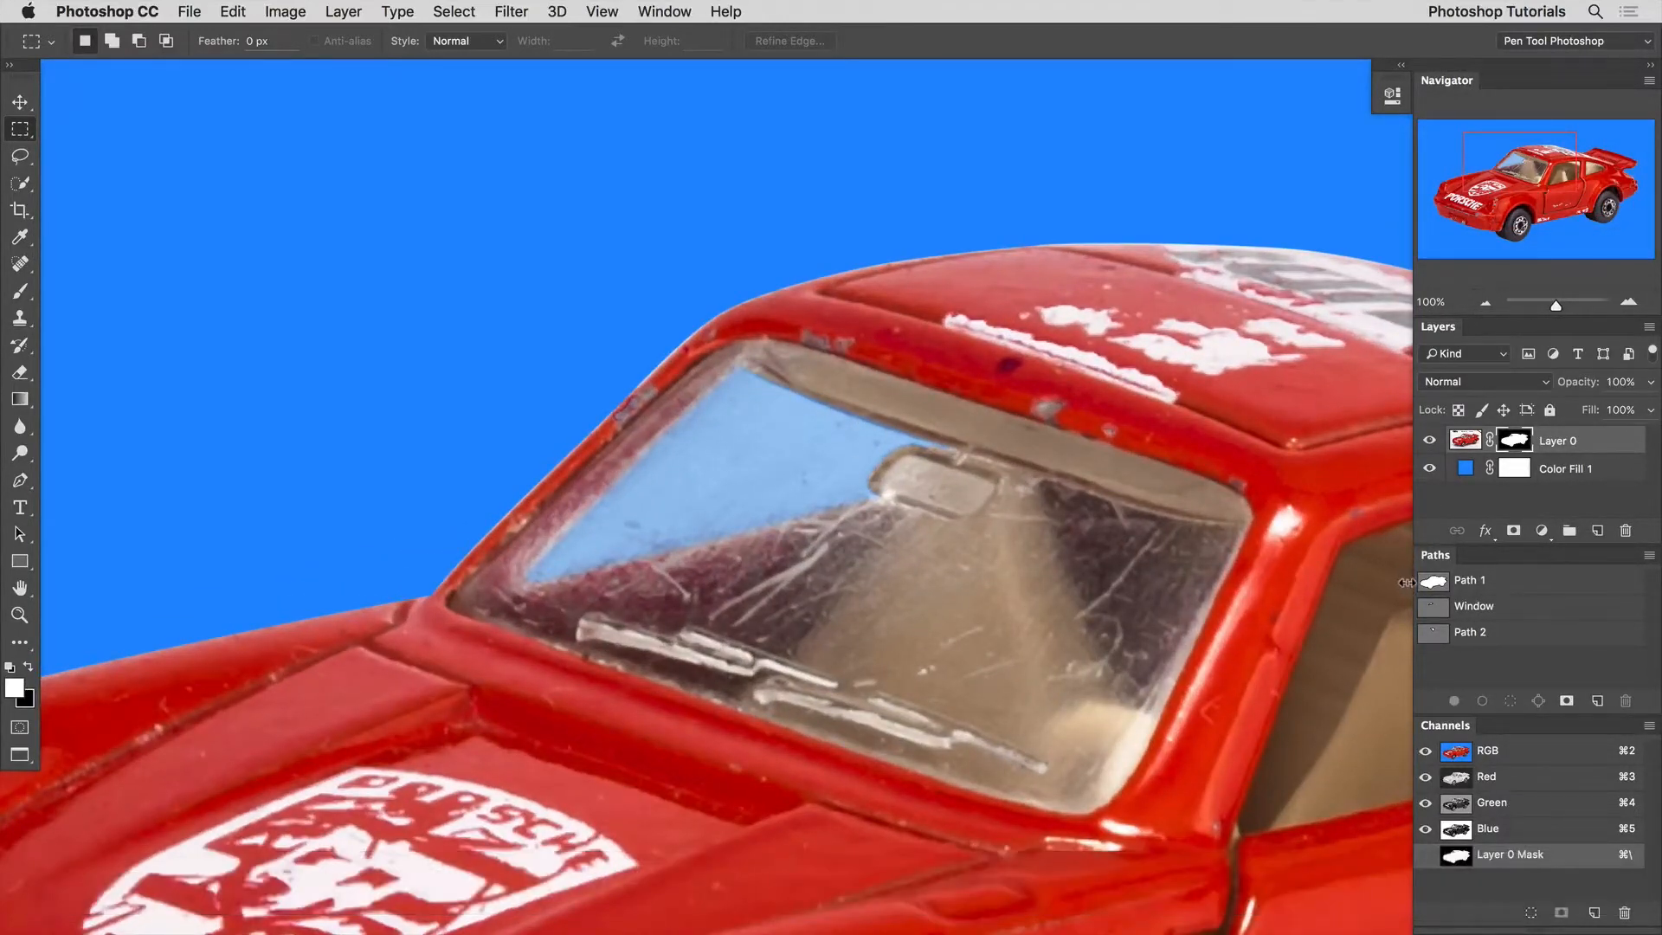
Adjust the curve of Path 2 along the visor's lower edge so it follows the top of the blue windshield area.
left_click(1472, 632)
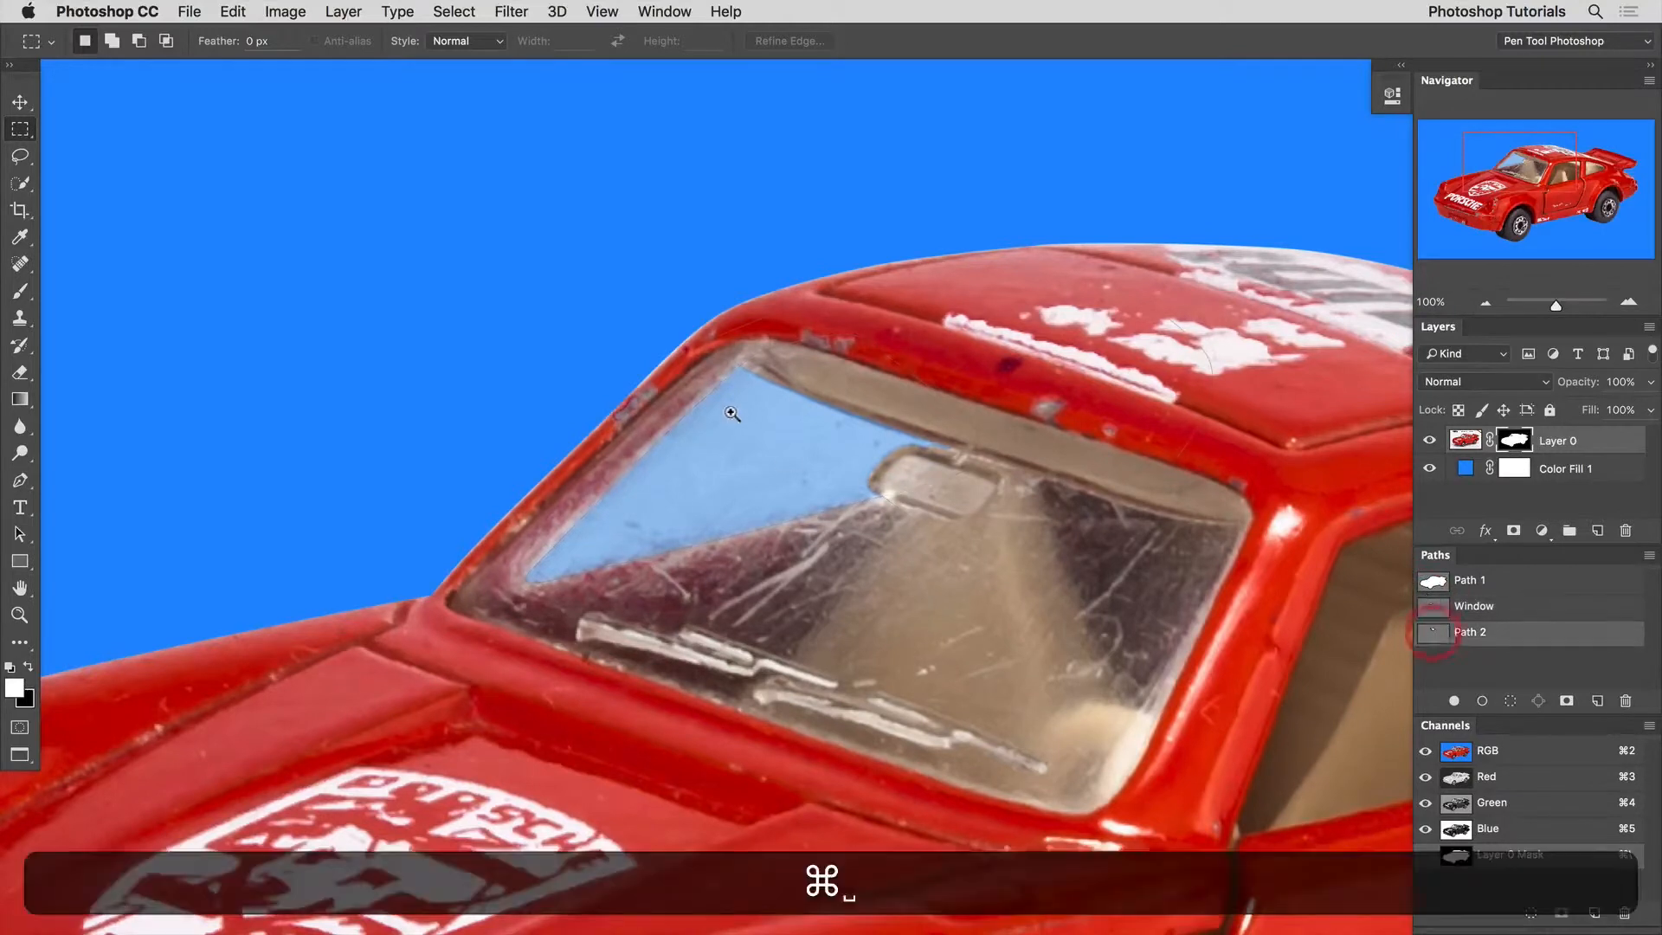
left_click(904, 407, "super")
key("p")
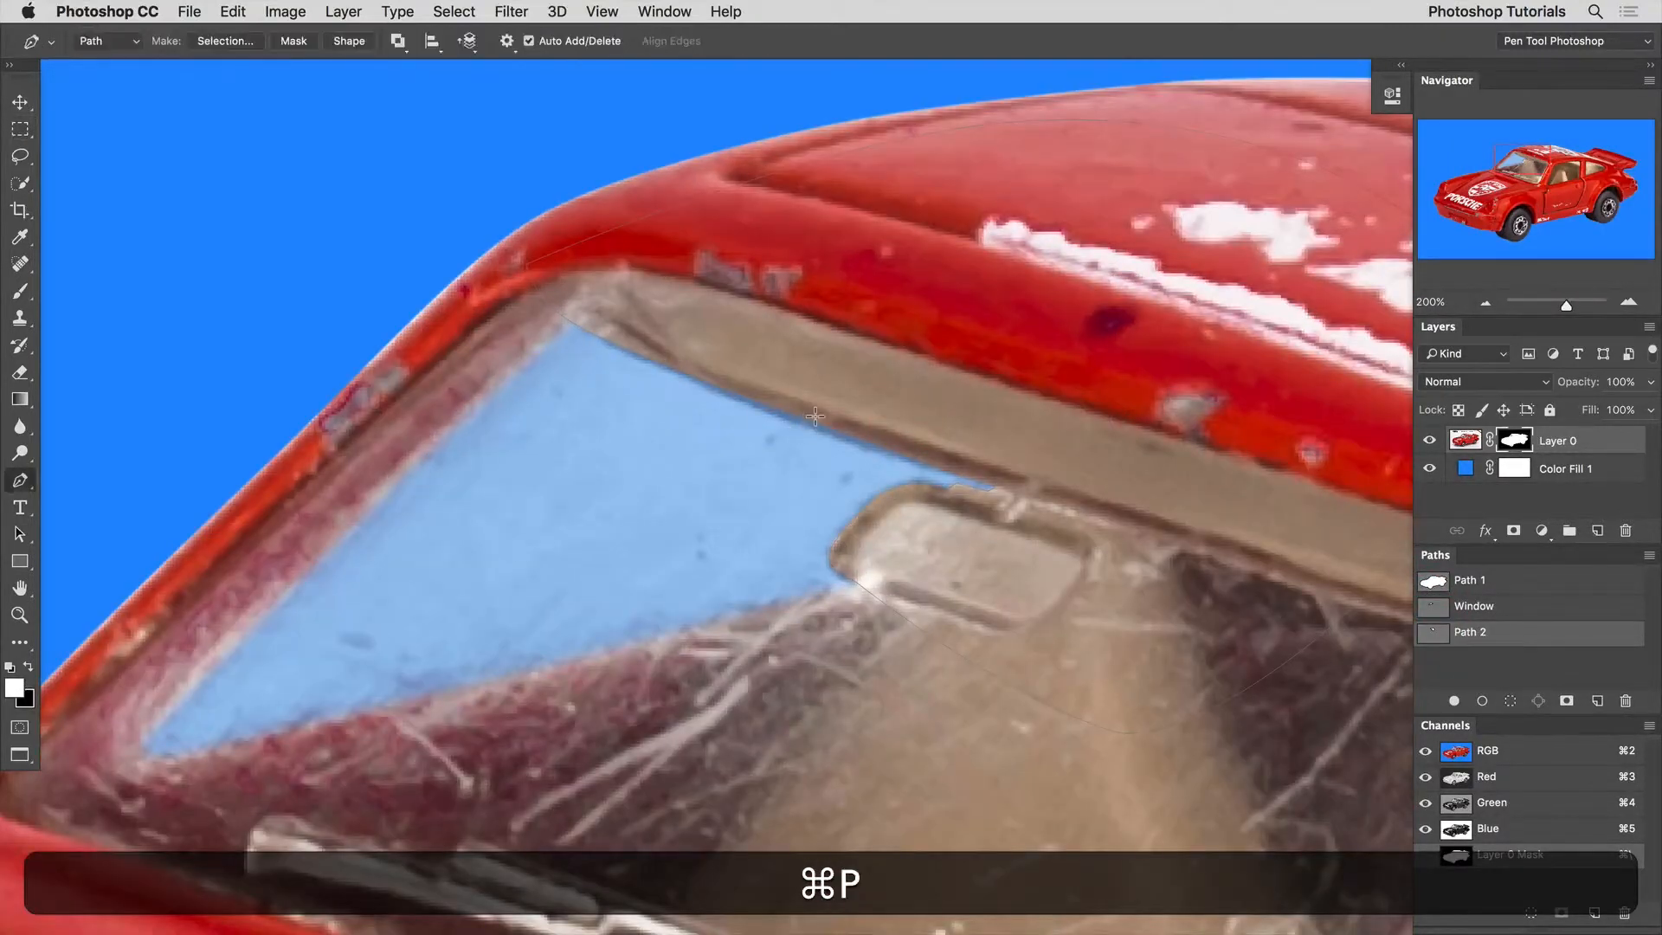
left_click(810, 416, "super")
left_click_drag(635, 324, 909, 461)
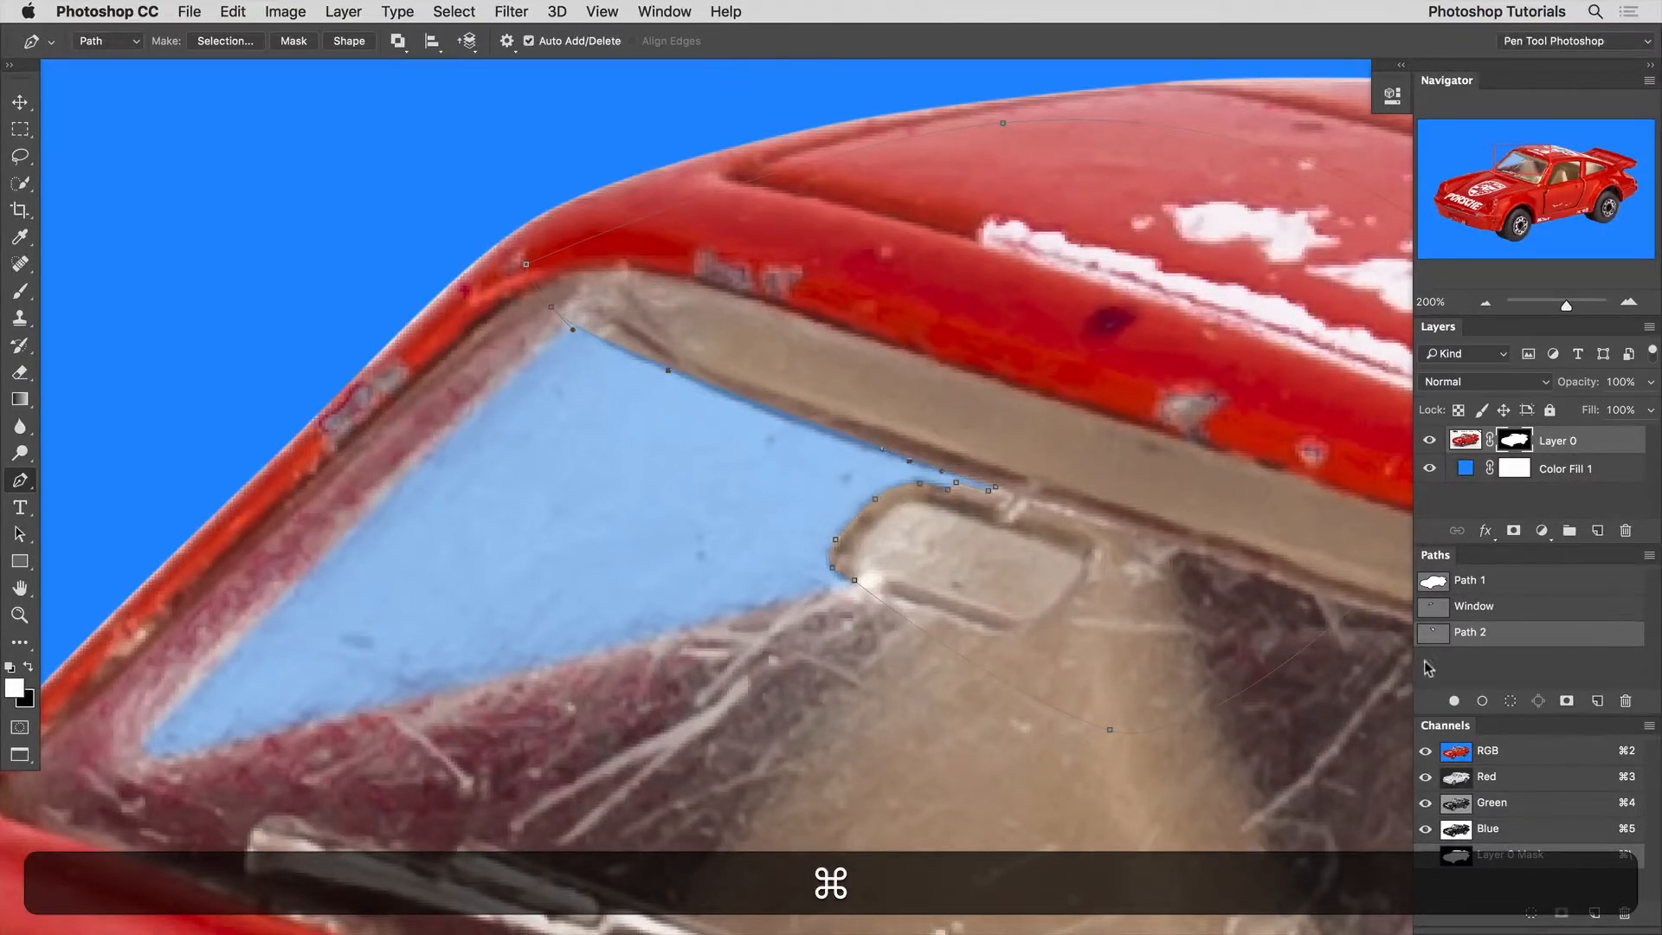
left_click(1434, 633, "super")
key("super+d")
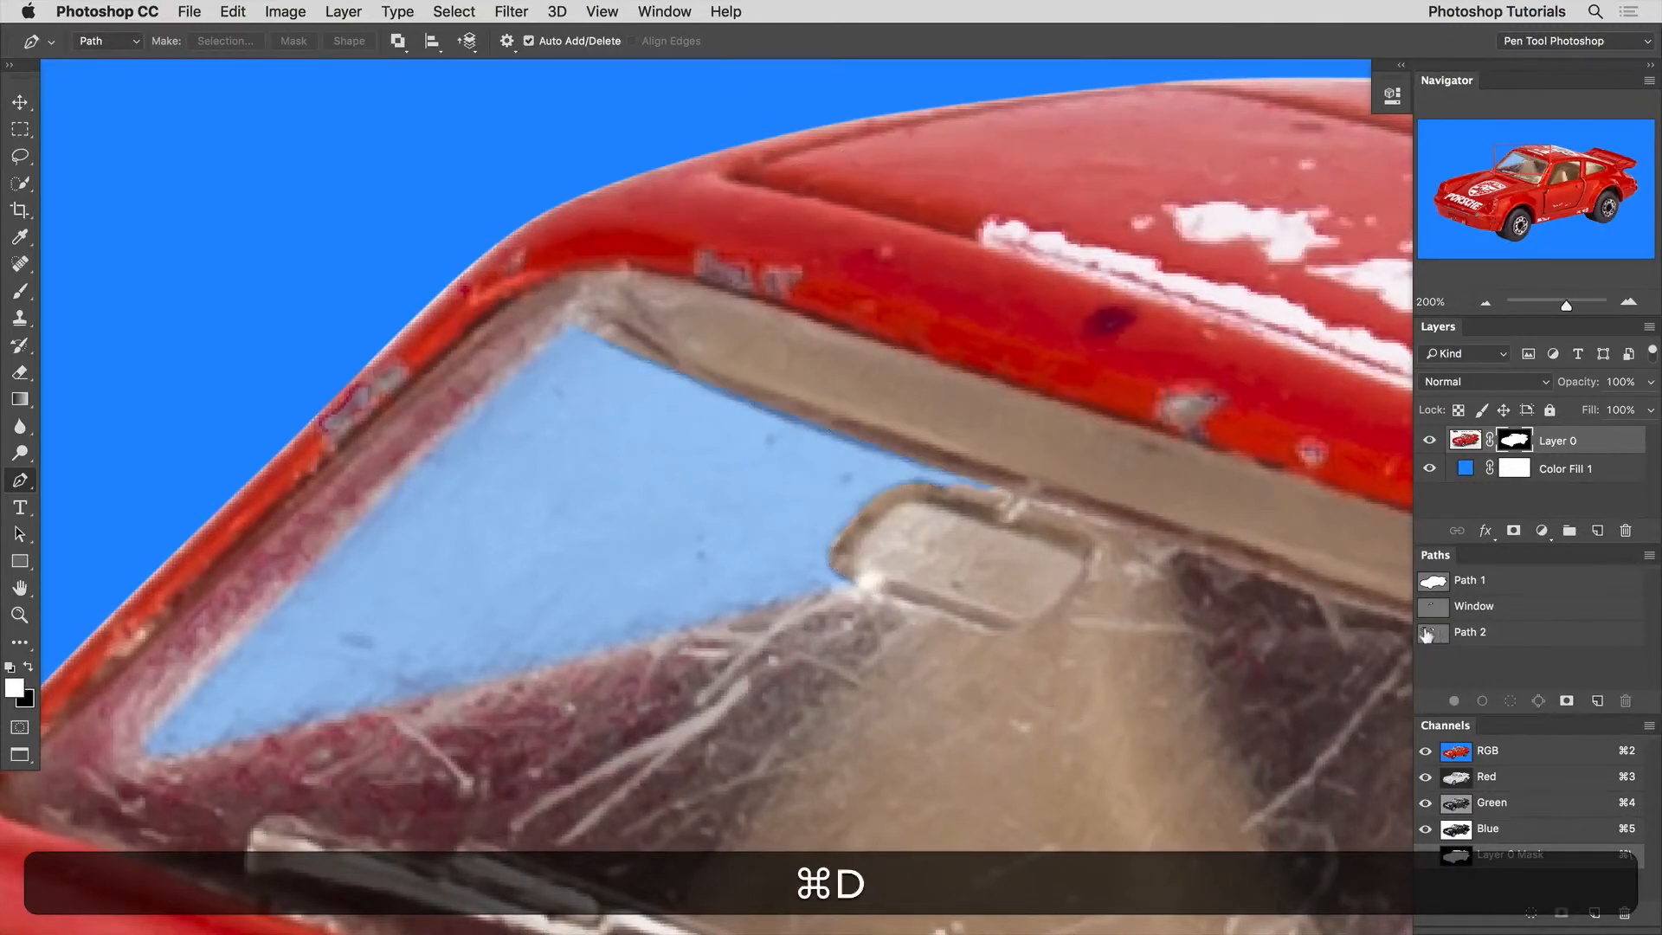
left_click(1437, 634)
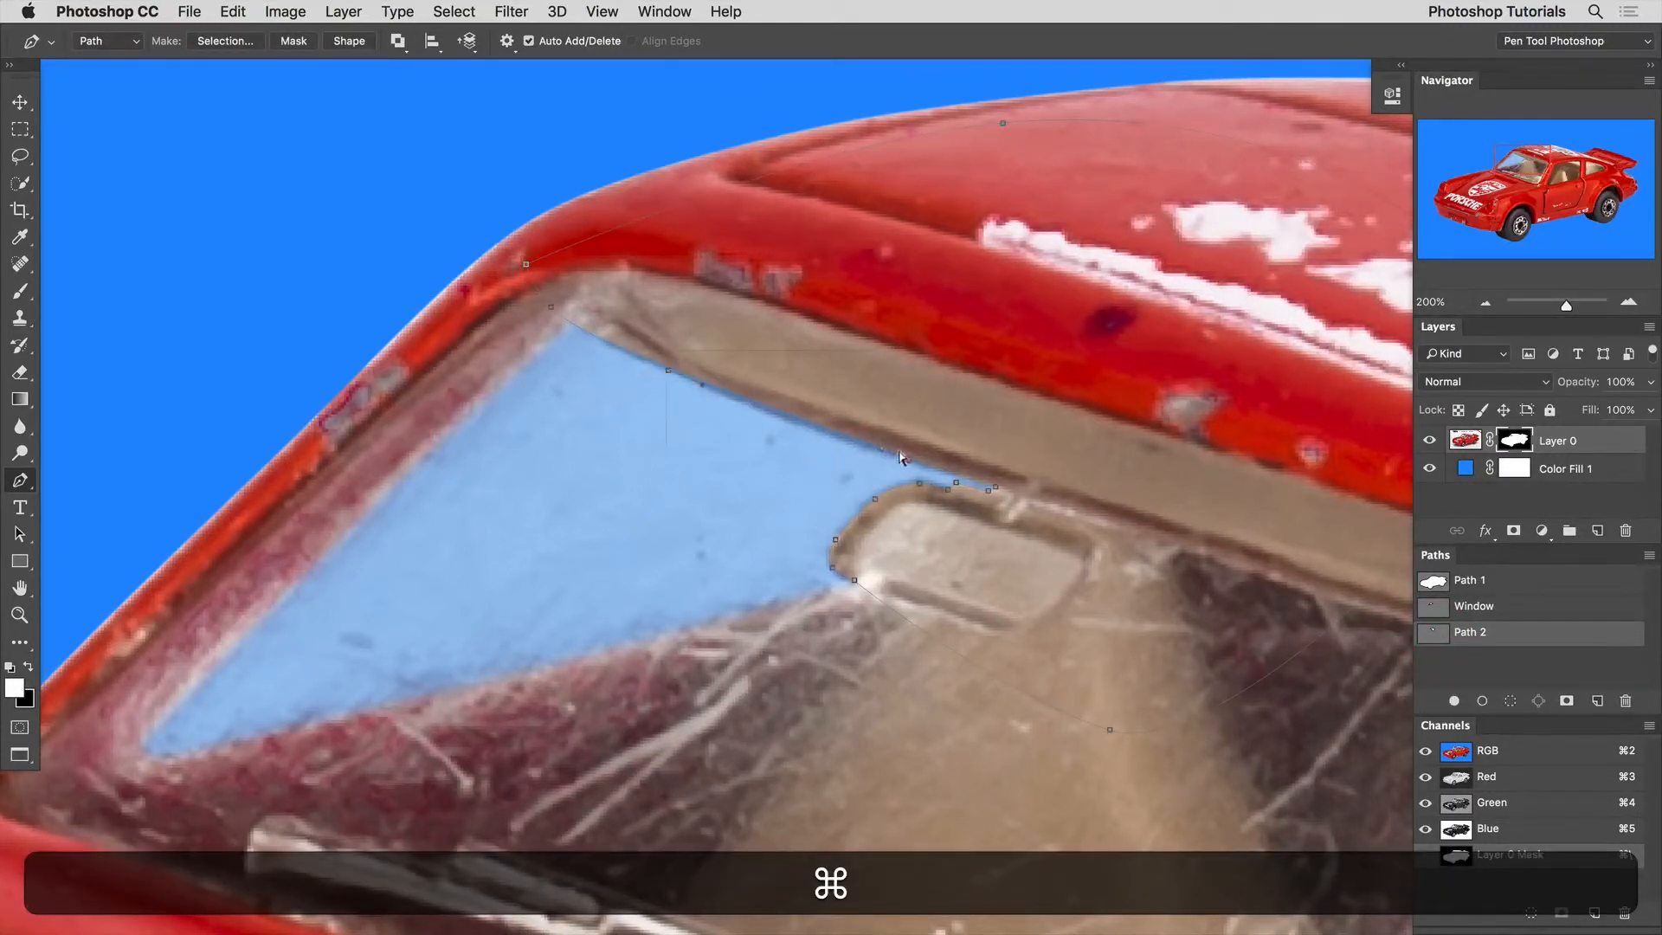
left_click_drag(900, 457, 889, 452)
Load the adjusted Path 2 as a selection and feather it by 5 pixels.
left_click(1433, 633, "shift+super")
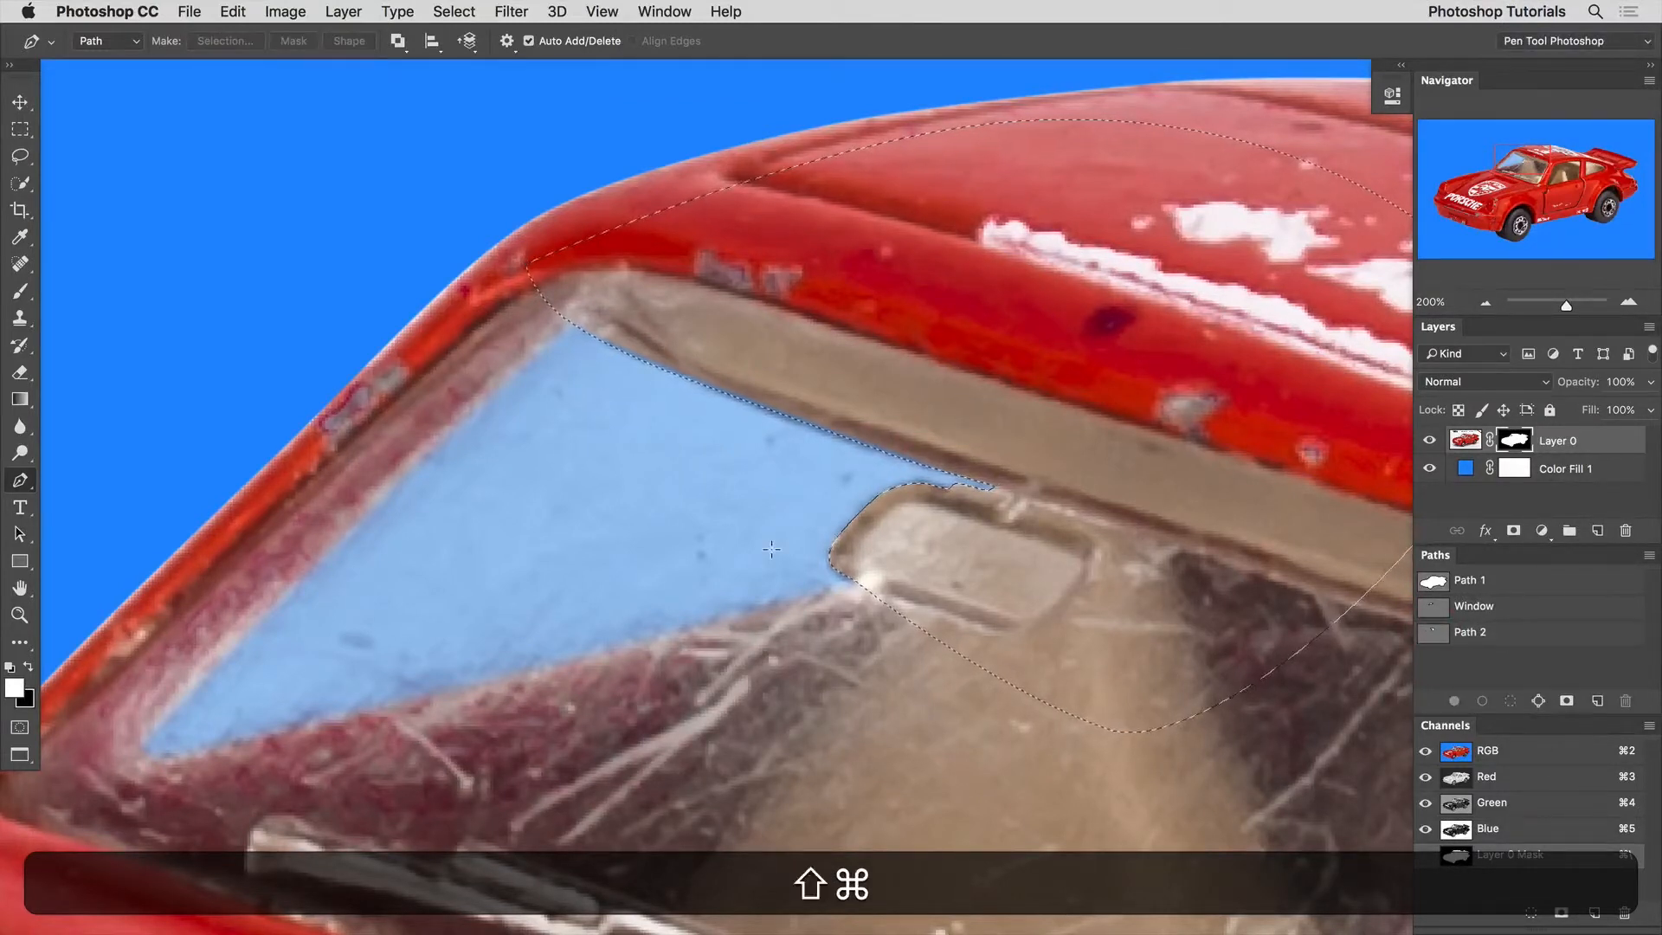
key("shift+F6")
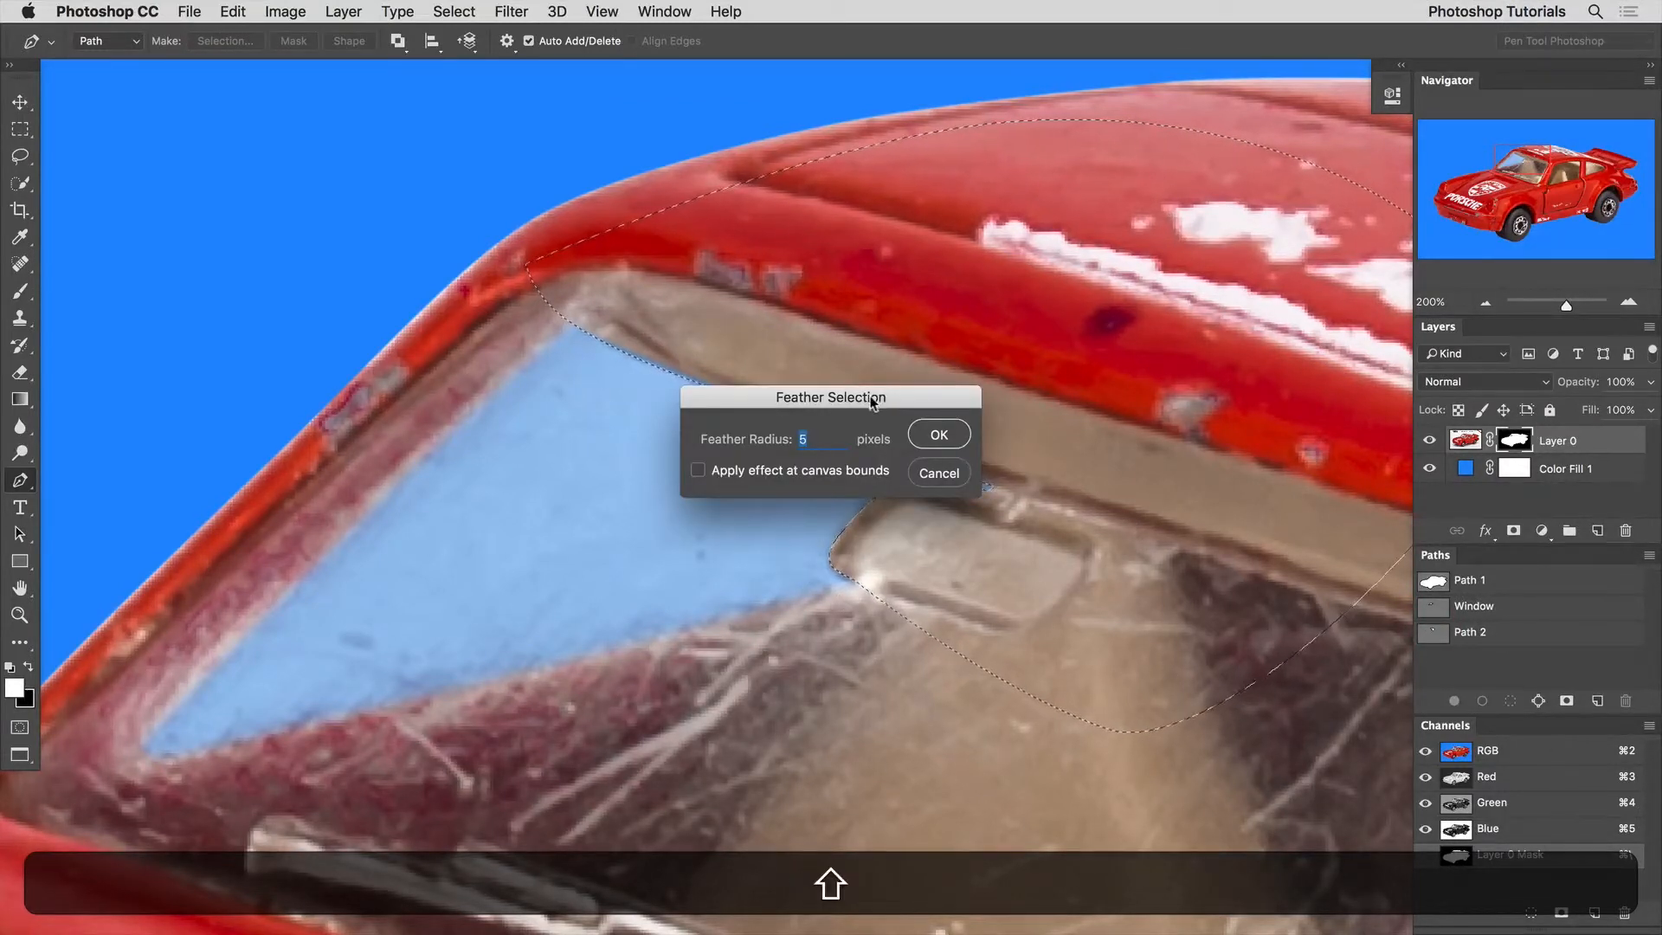
left_click_drag(873, 401, 836, 522)
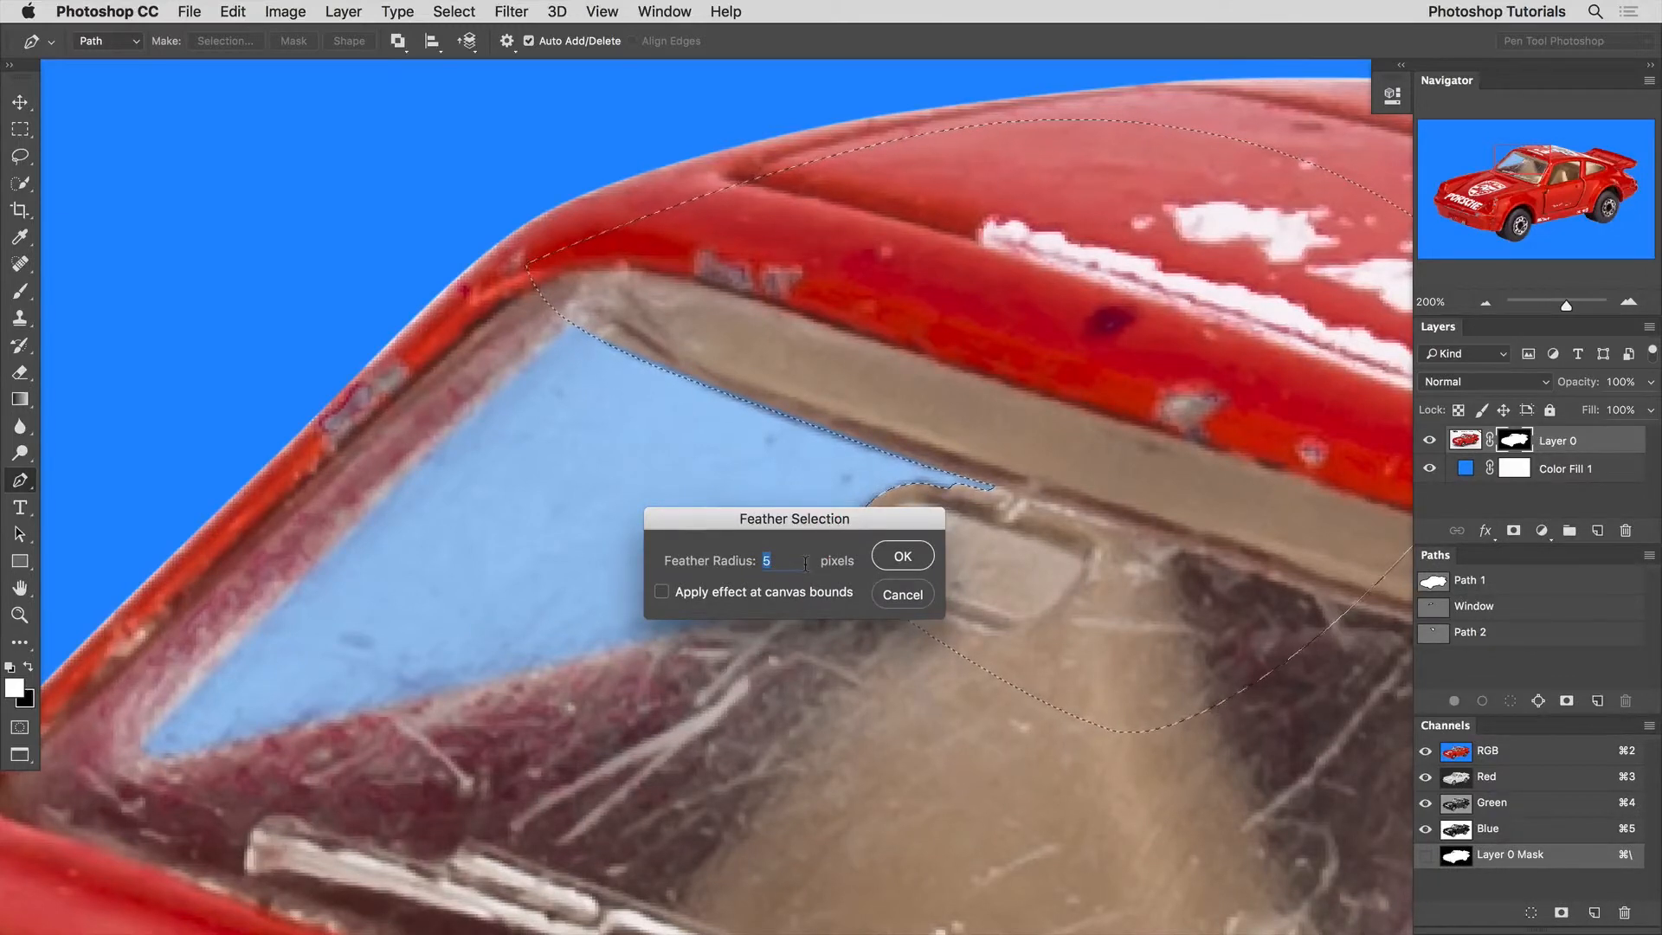
key("Return")
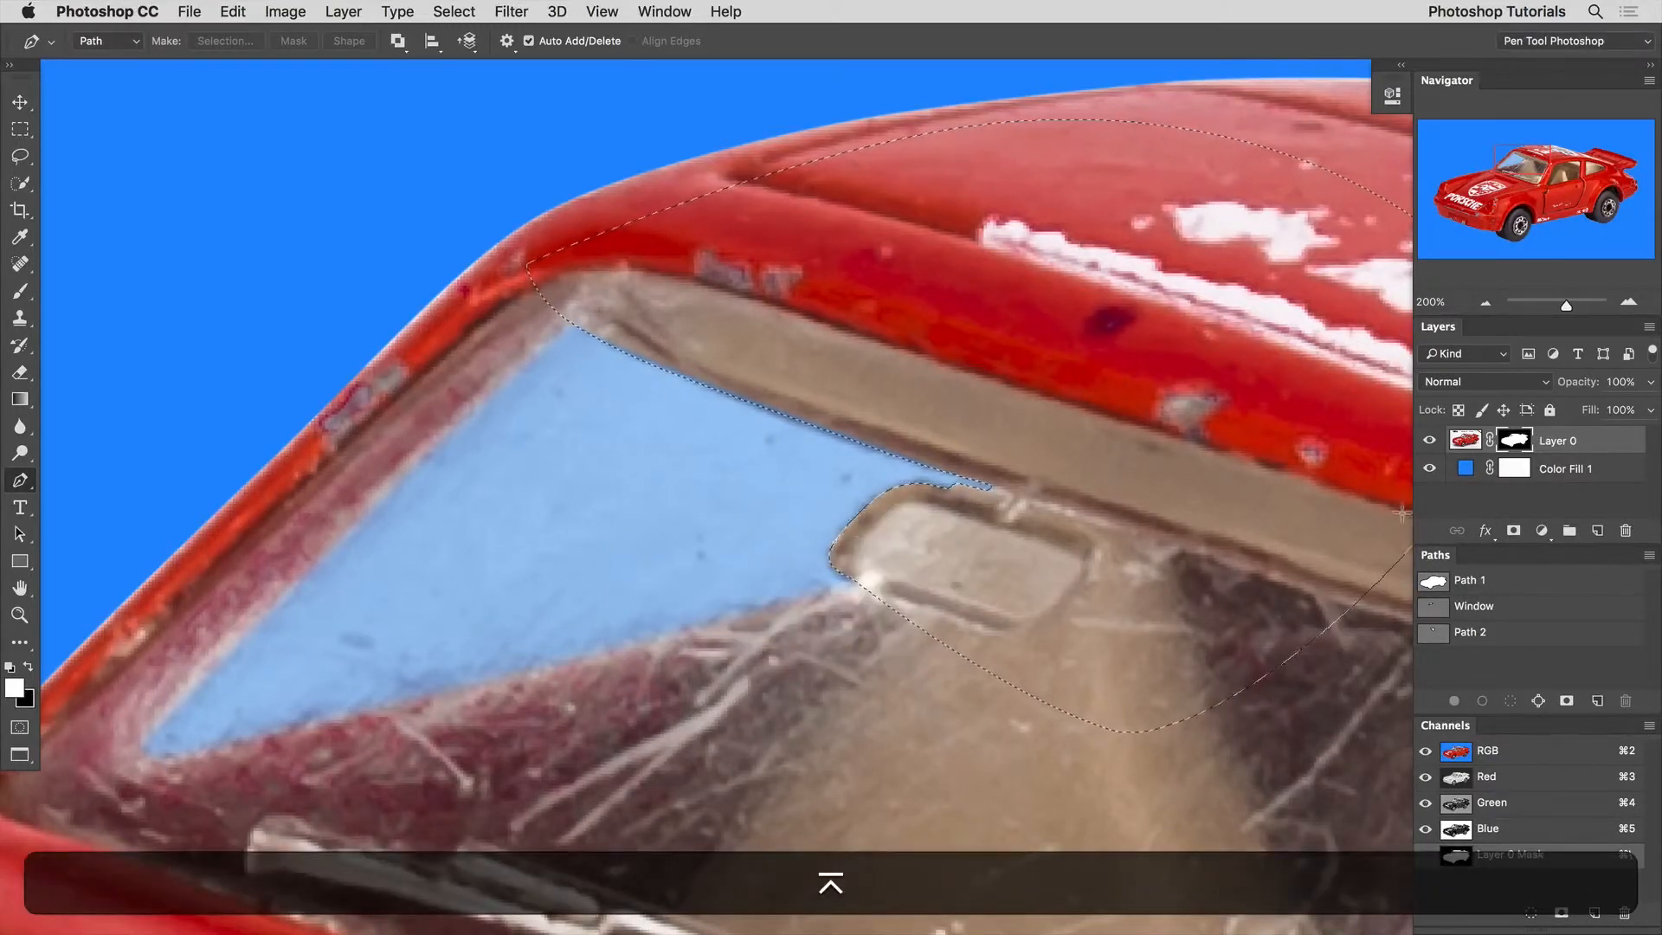
Fill the feathered visor selection on the mask with the white foreground color at 100% opacity and deselect.
key("shift+BackSpace")
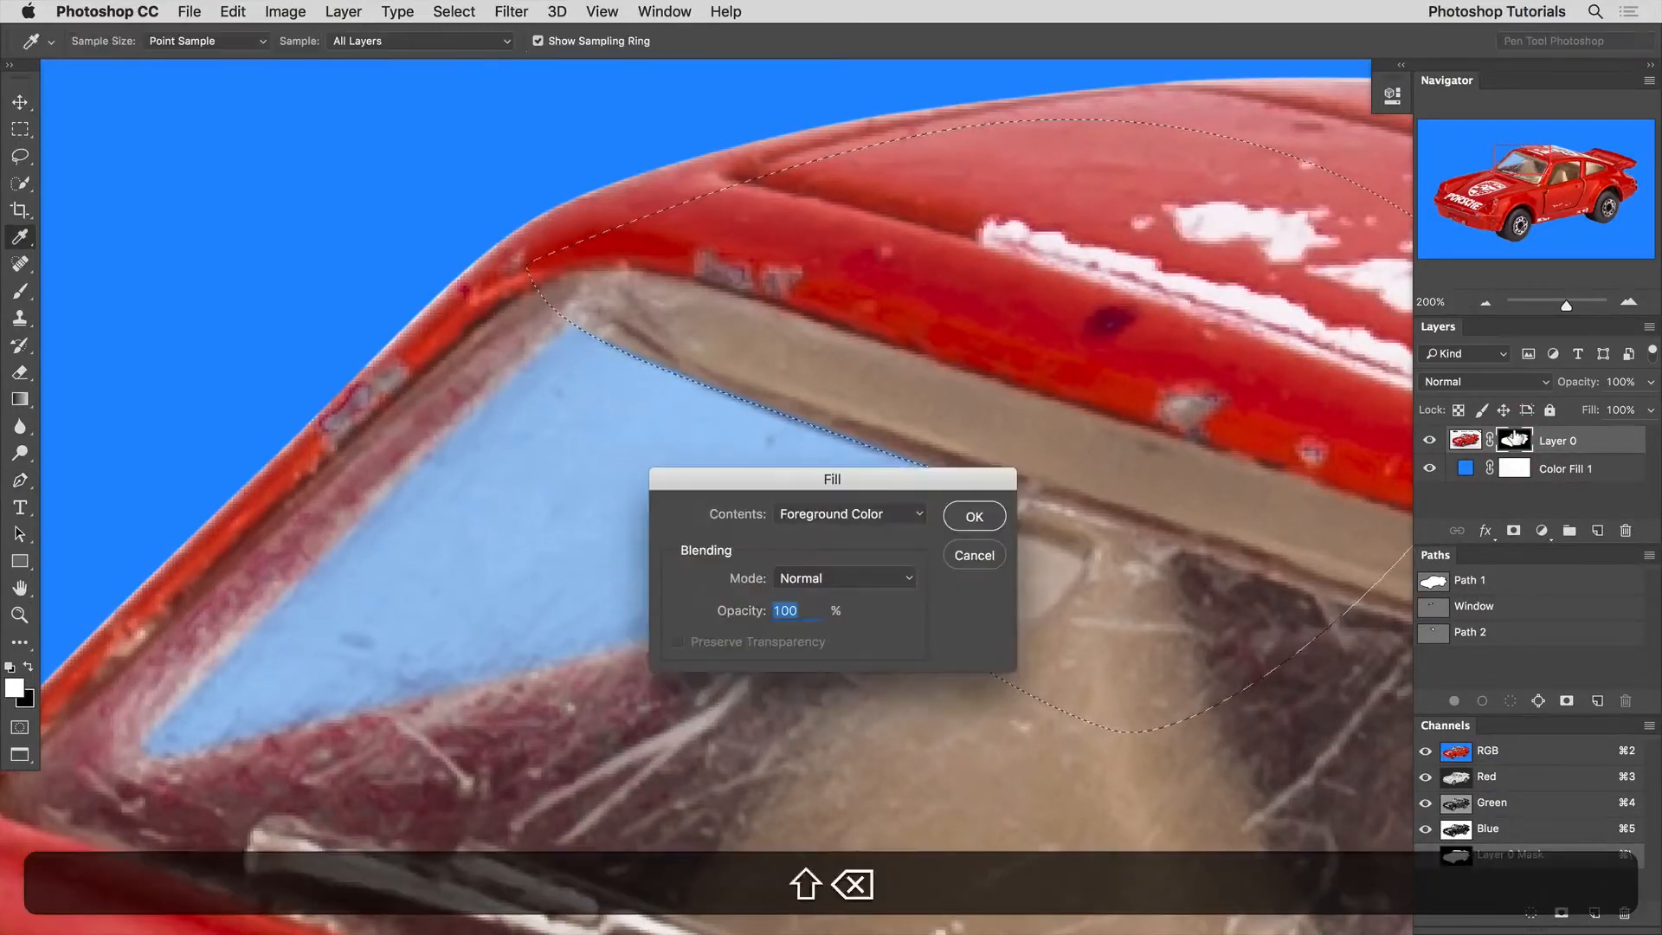
key("Return")
key("p")
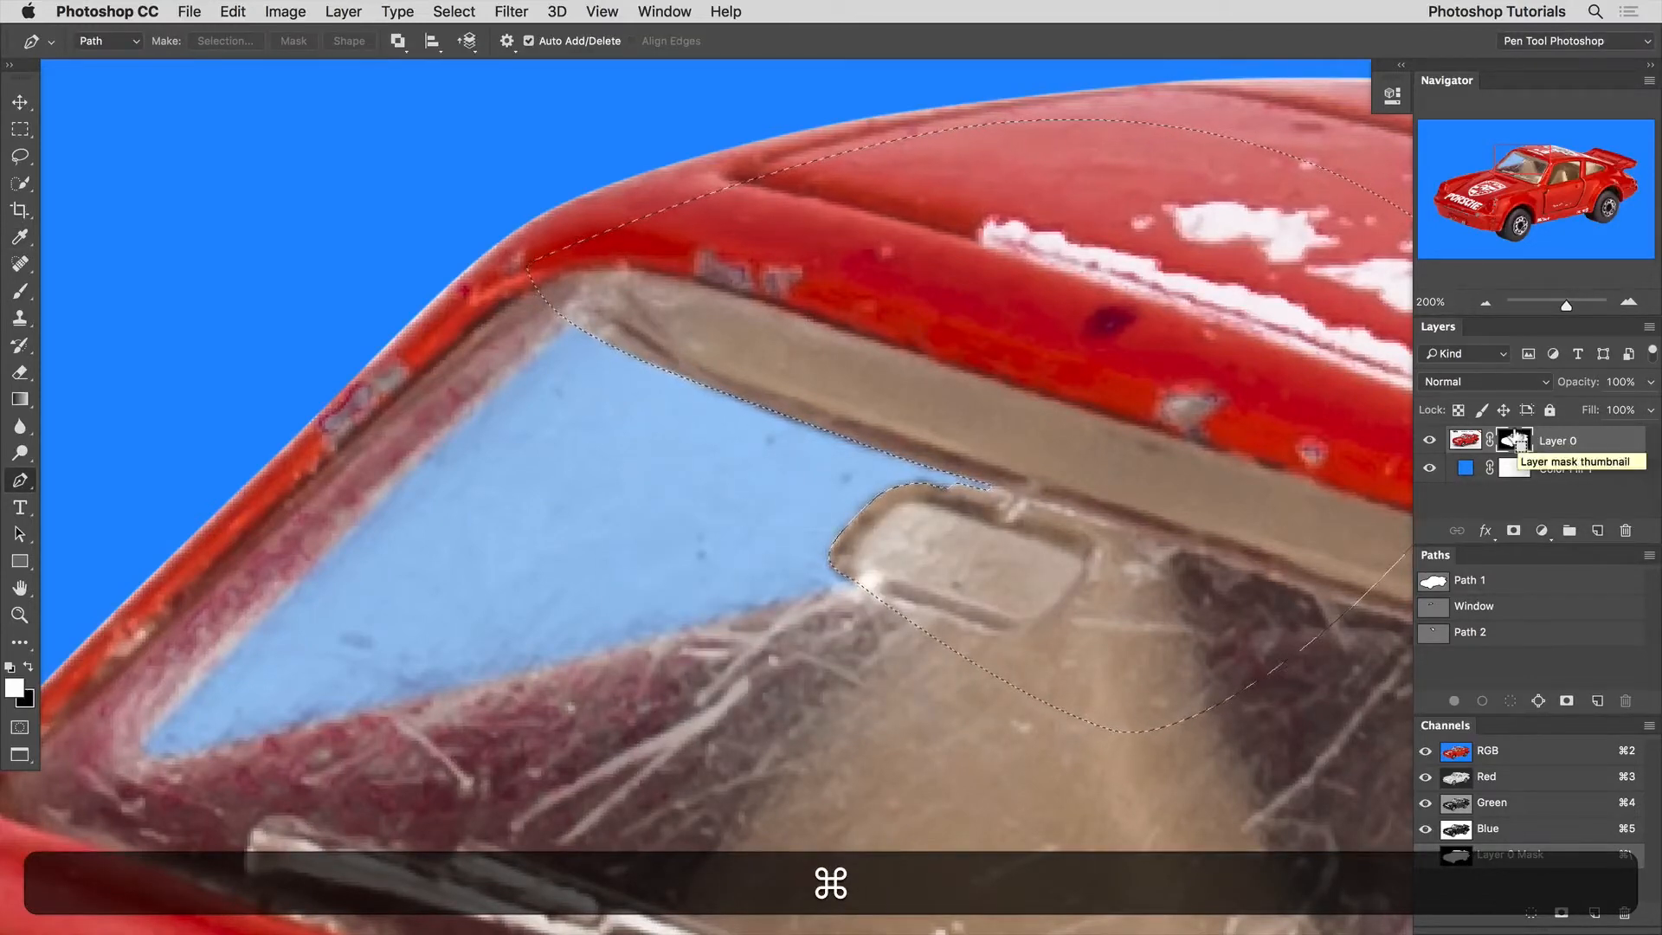
key("super+d")
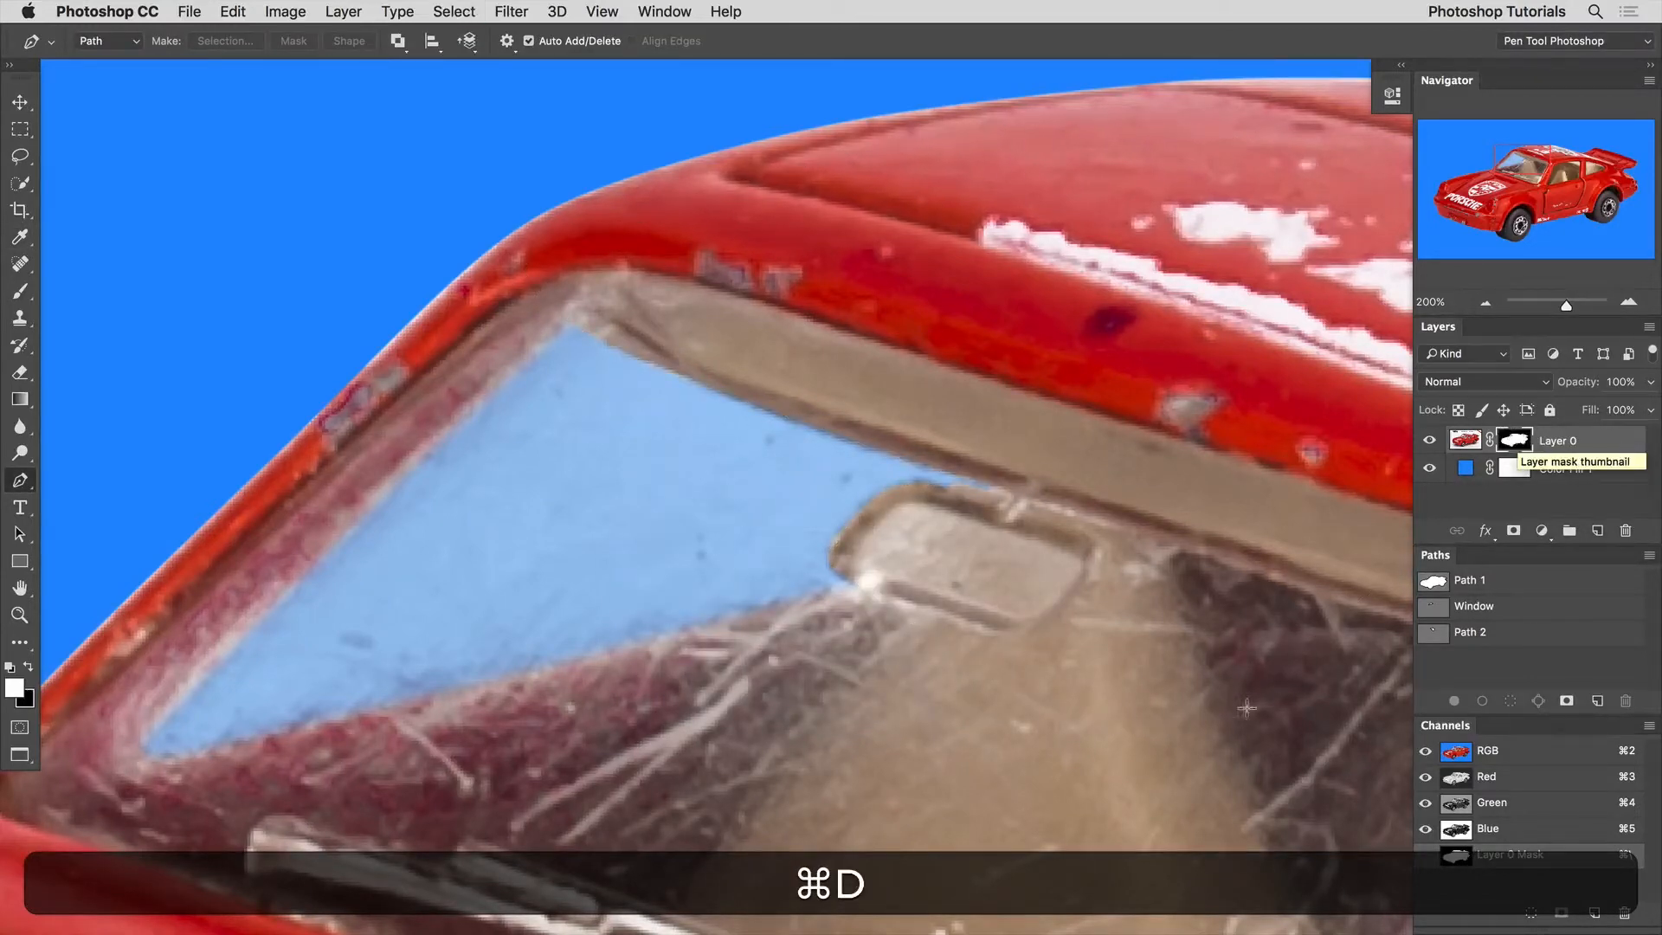
Examine the see-through windshield up close and on the whole car, with the blue Color Fill layer hidden and shown.
left_click(868, 535, "alt+super")
left_click(870, 537, "alt+super")
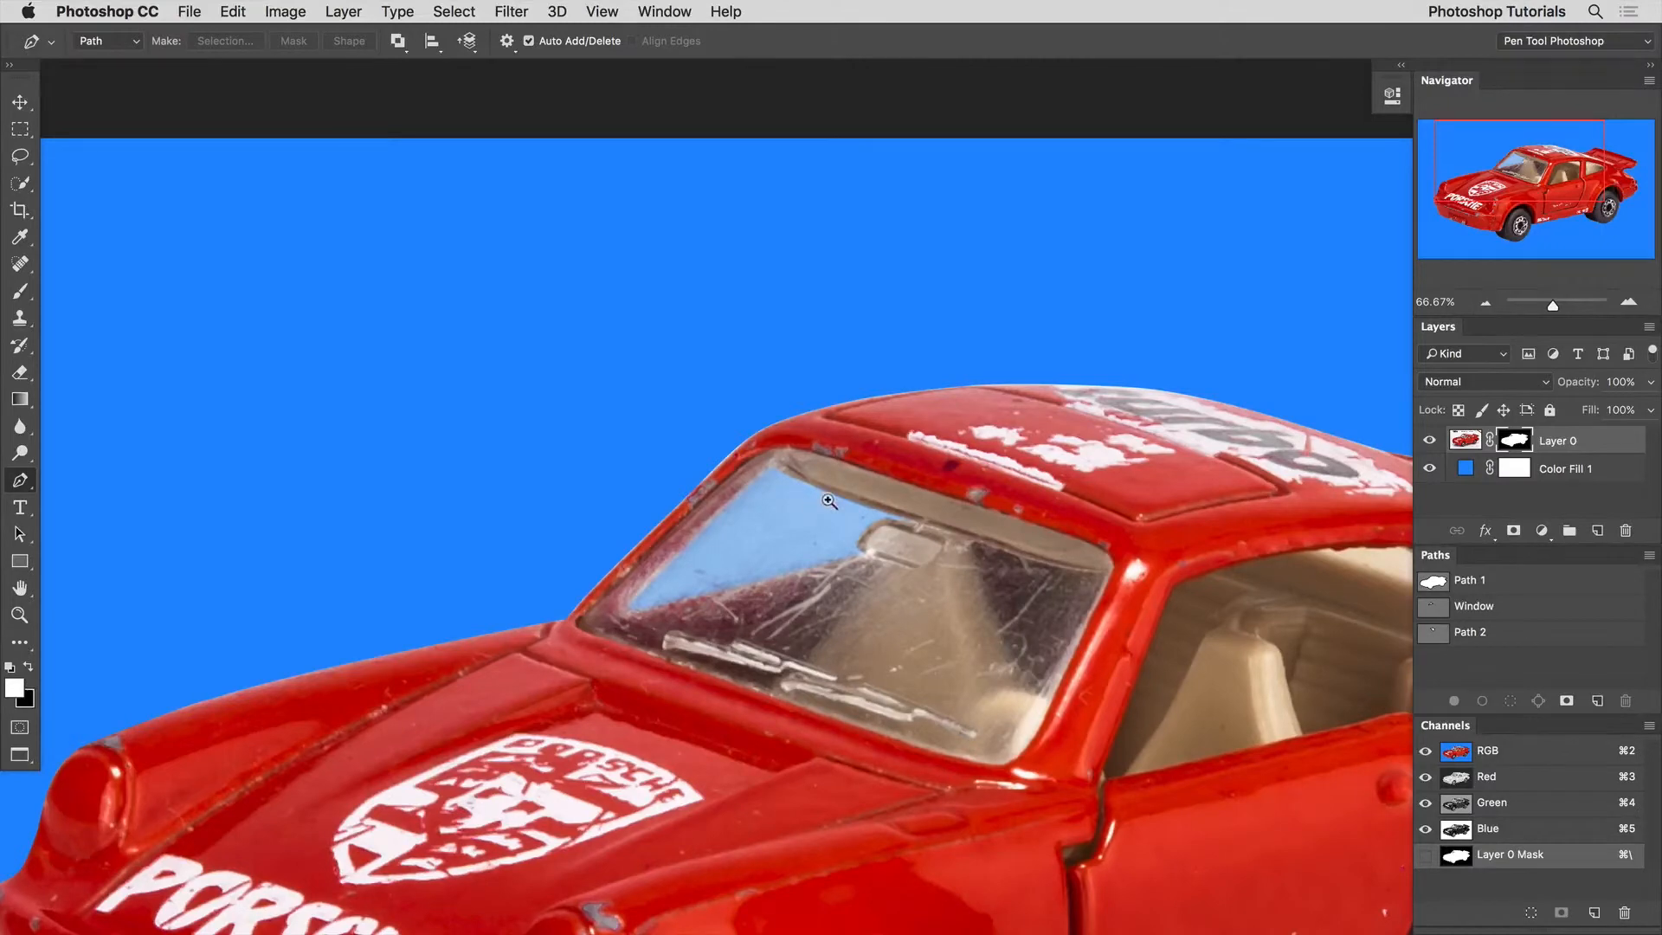
left_click(831, 504, "super")
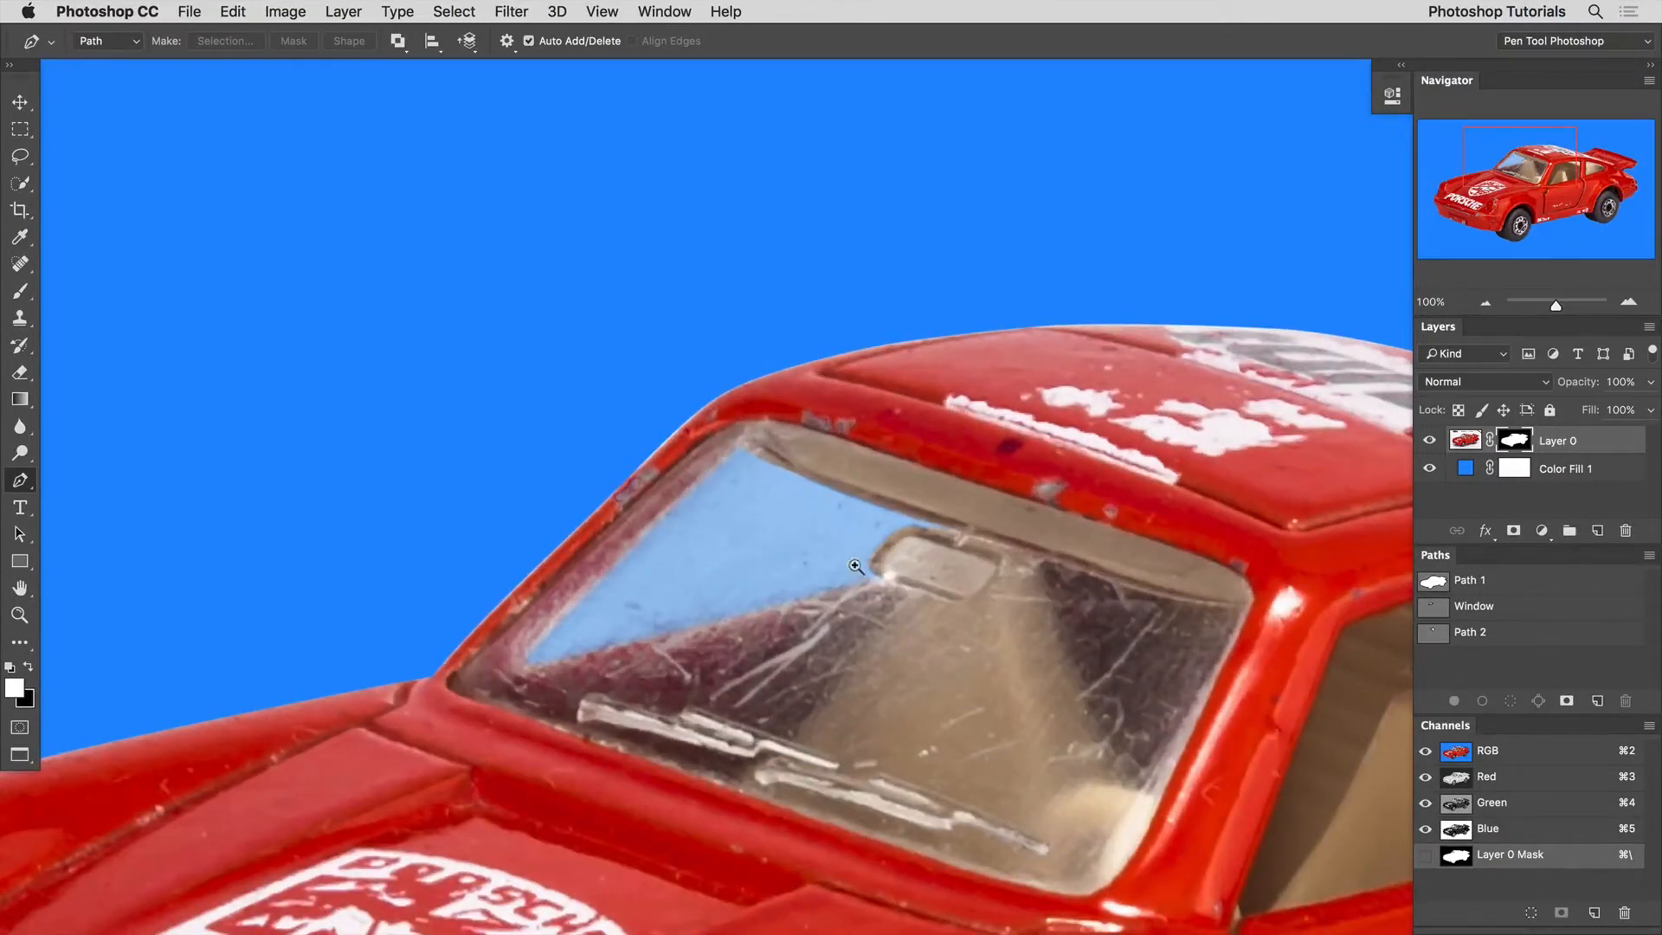
left_click(900, 597, "alt+super")
left_click(904, 595, "alt+super")
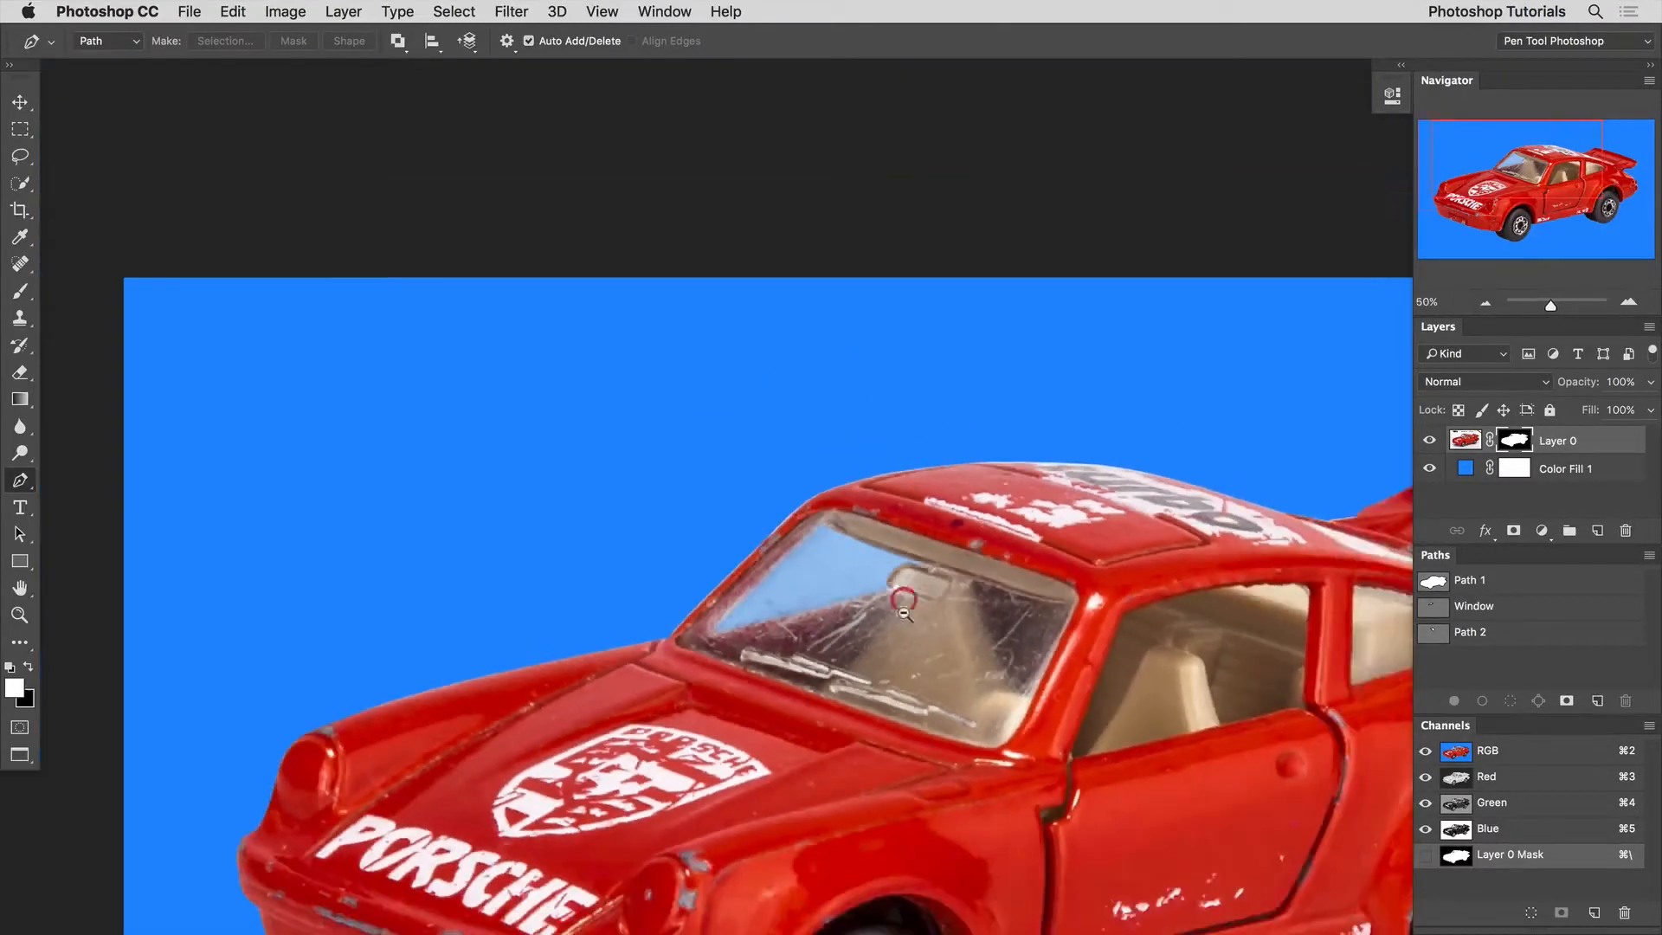
left_click_drag(906, 651, 792, 482)
left_click(955, 399, "alt+super")
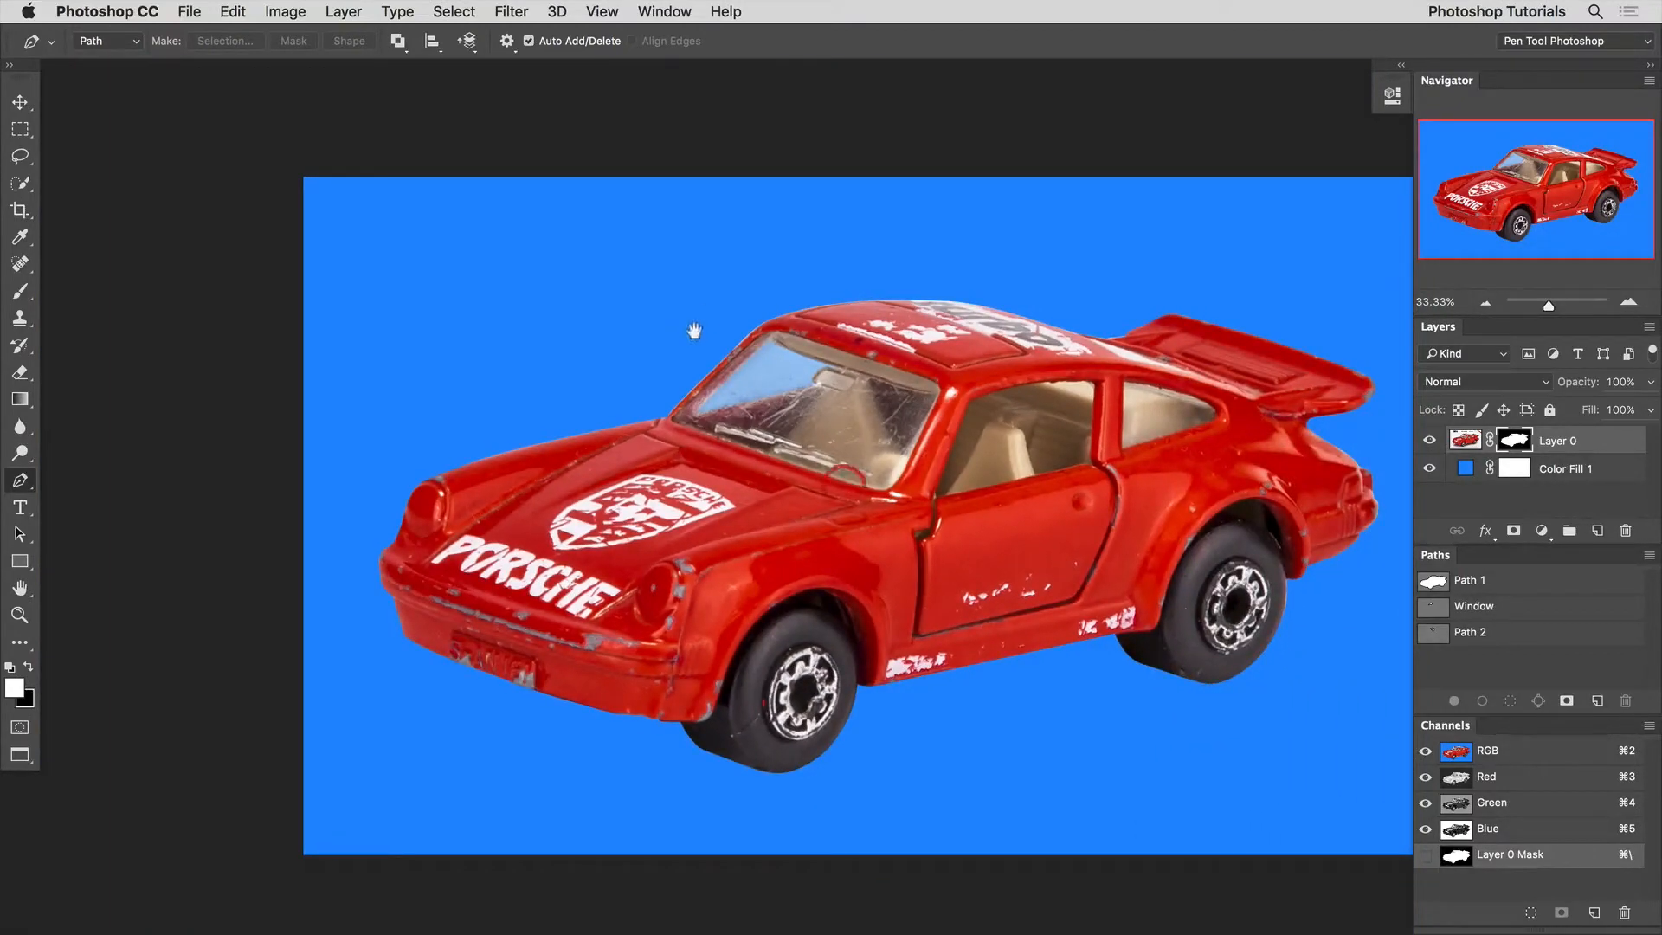
left_click(1427, 468)
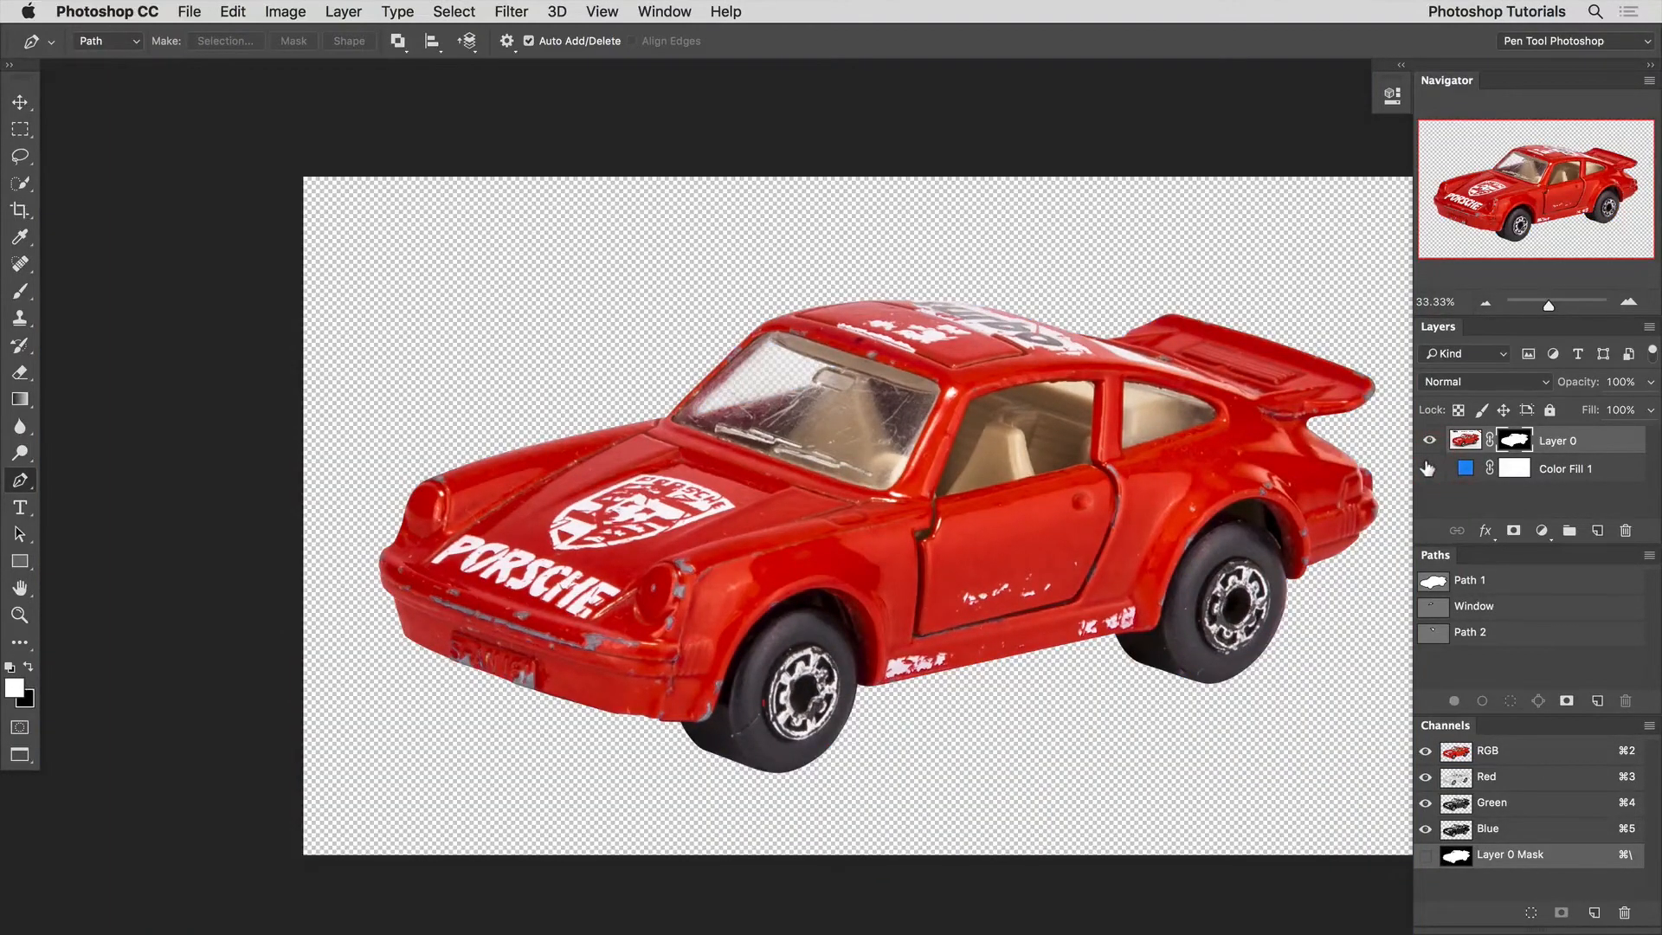
left_click(1428, 468)
left_click(1427, 468)
left_click(1427, 468)
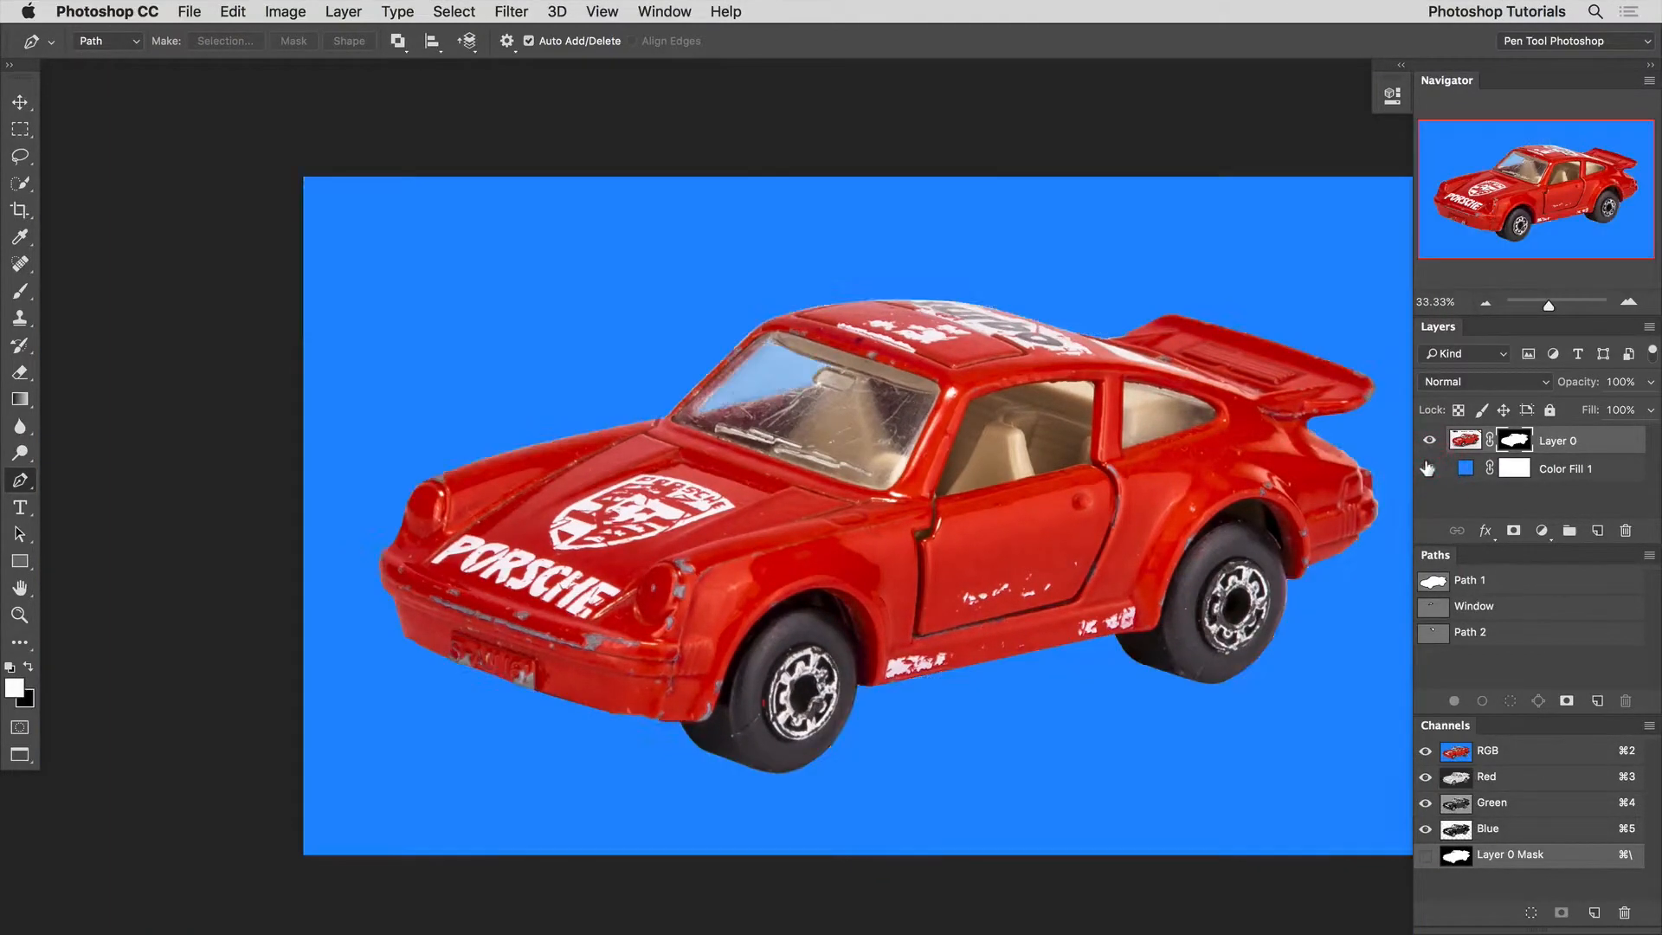
Delete the blue Color Fill 1 layer beneath the car.
scroll(1471, 471, "up", 2)
left_click(1489, 468)
key("Delete")
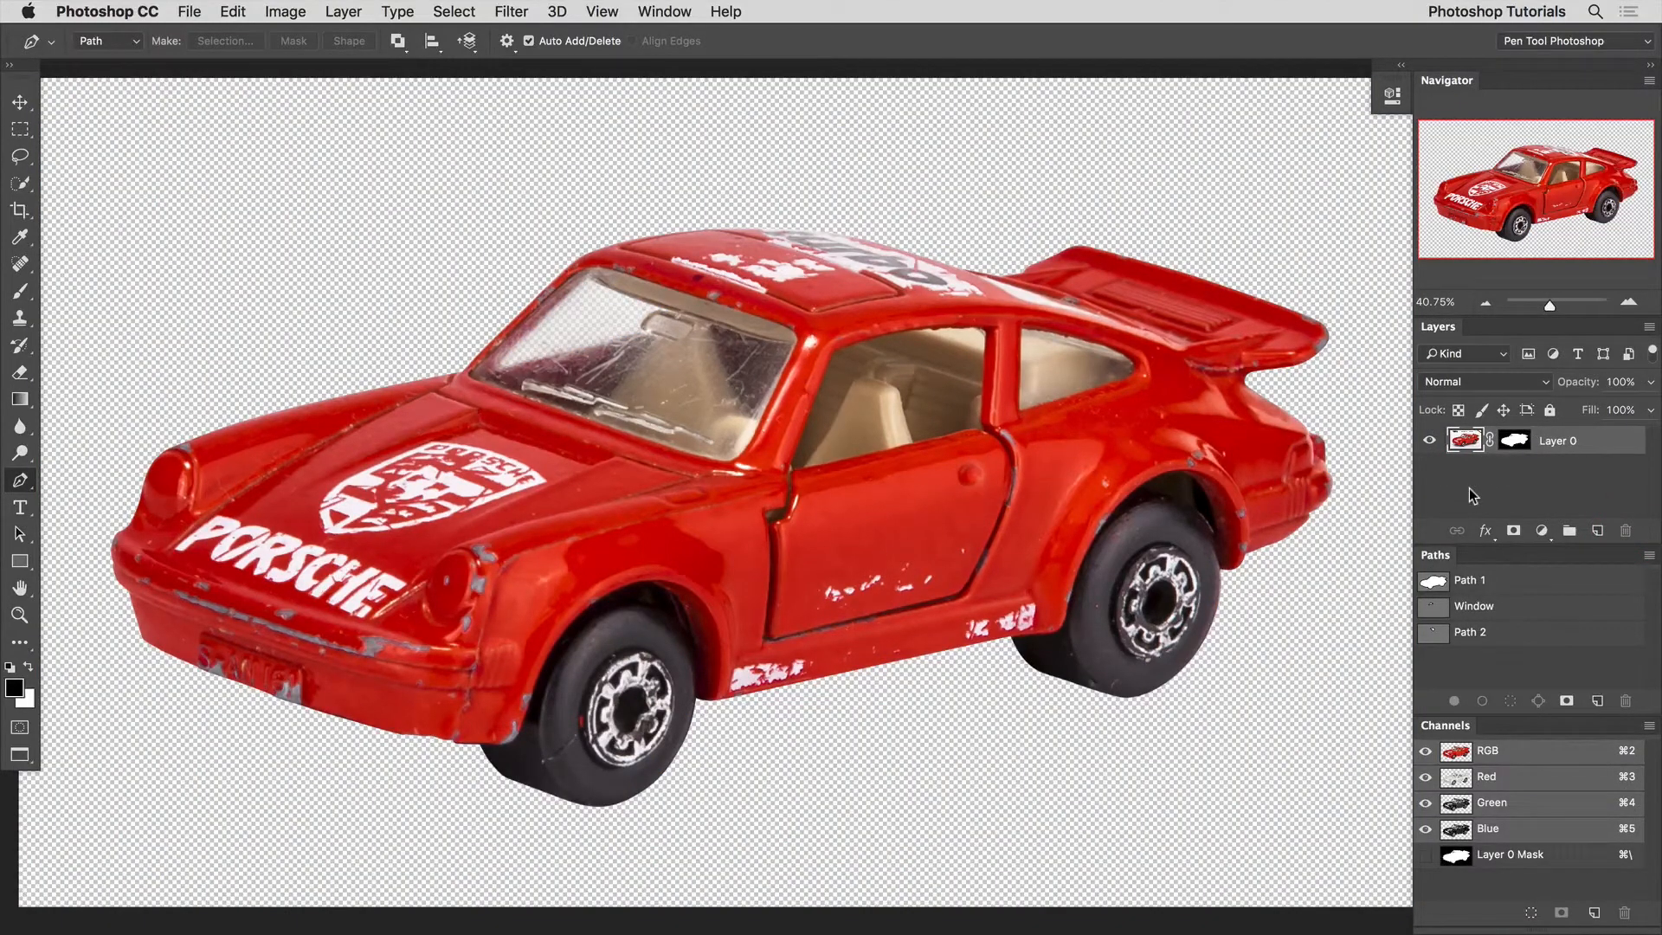